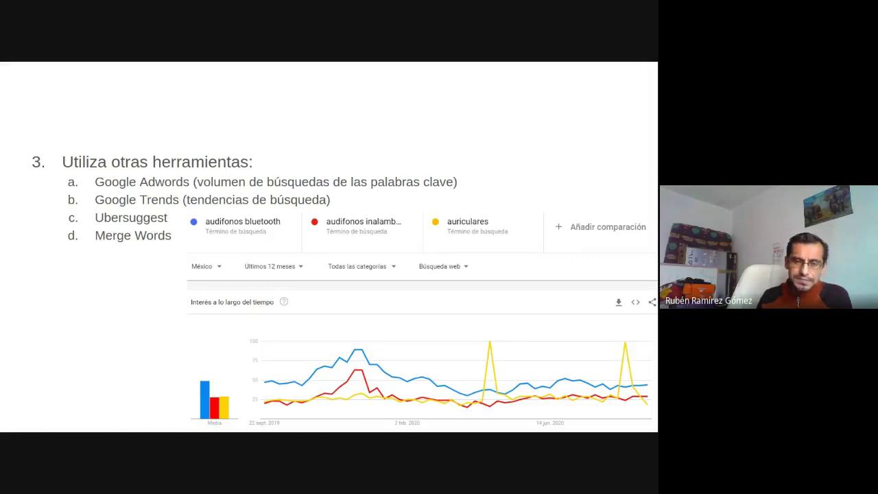
Leave the slideshow at the "Planificador de palabras clave" slide and close the Google search page.
key("Right")
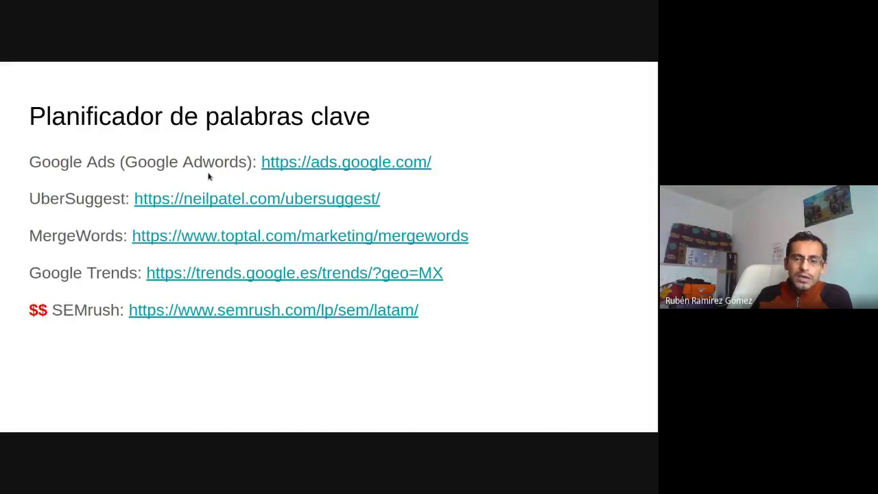
key("Escape")
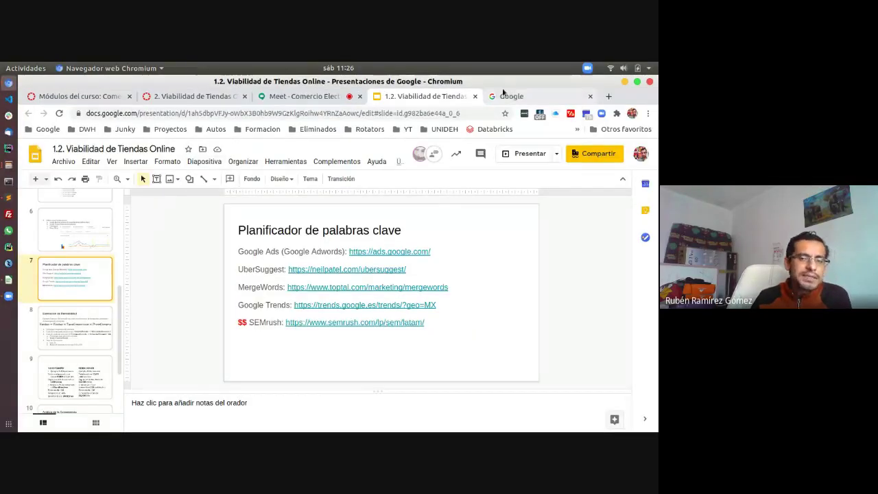
left_click(525, 96)
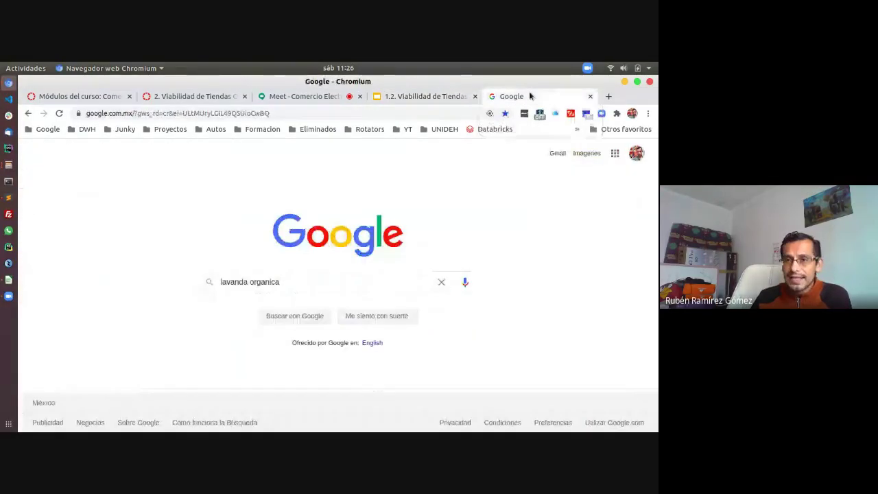
left_click(590, 96)
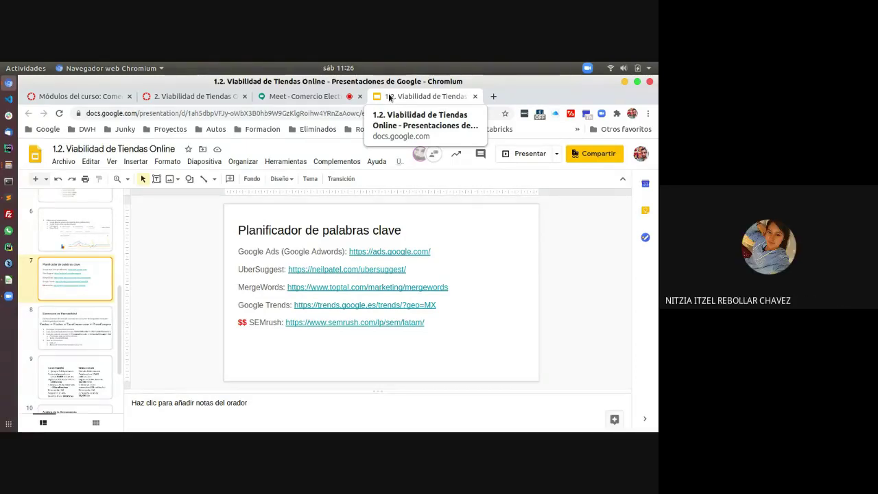
Open the Google Ads link from the slide and dismiss the COVID-19 banner on its home page.
left_click(379, 253)
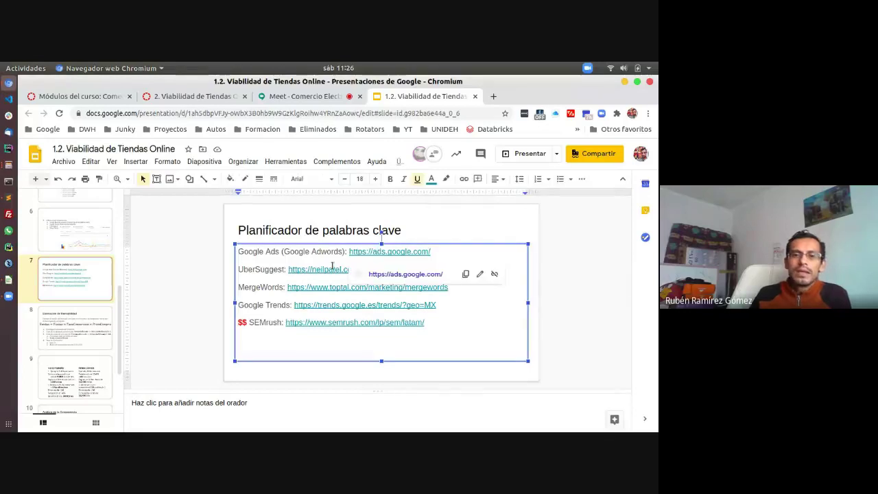
left_click(184, 250)
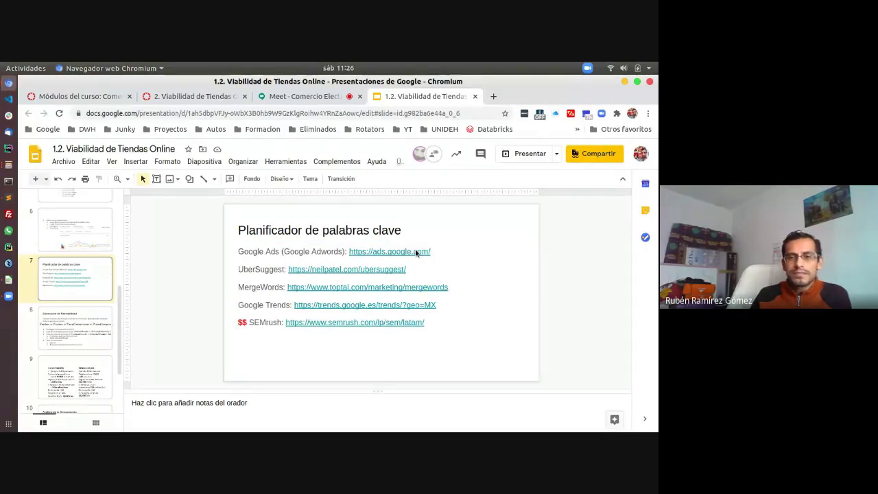
left_click(415, 252)
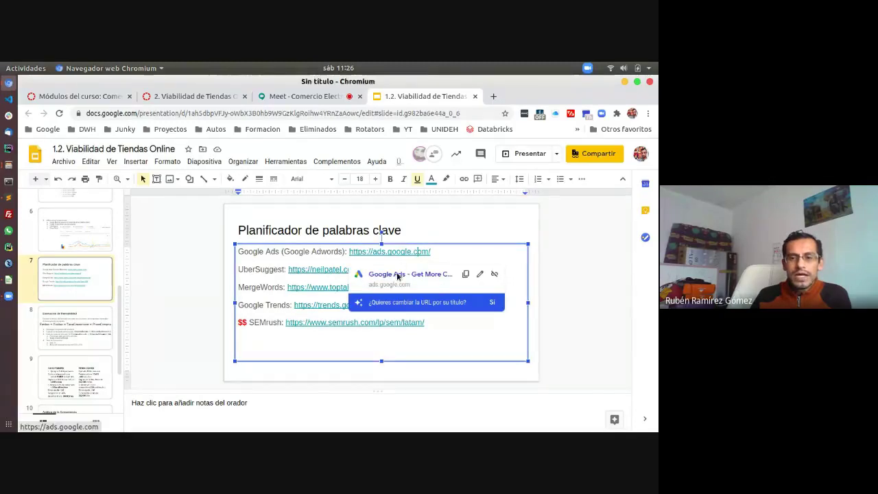
left_click(398, 275)
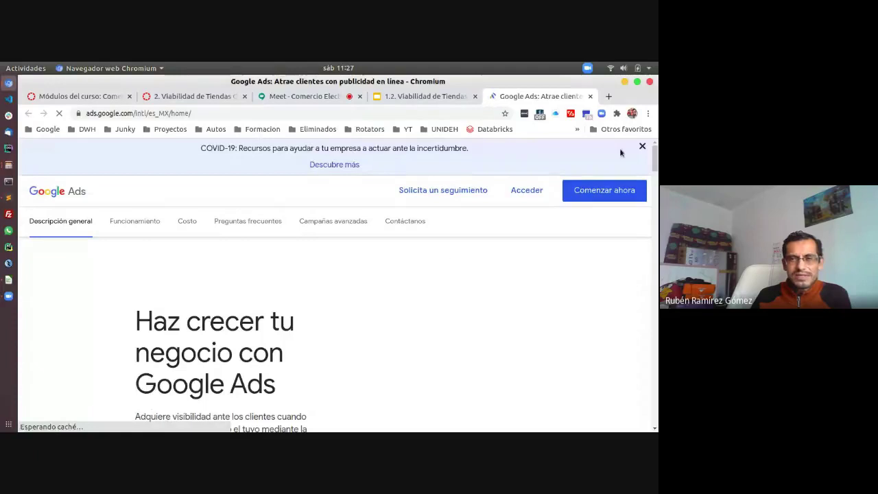
left_click(642, 147)
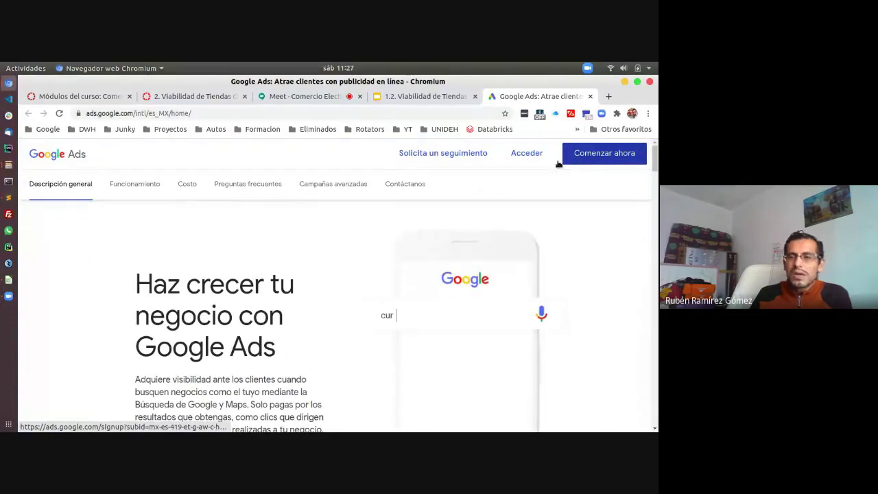
left_click(609, 97)
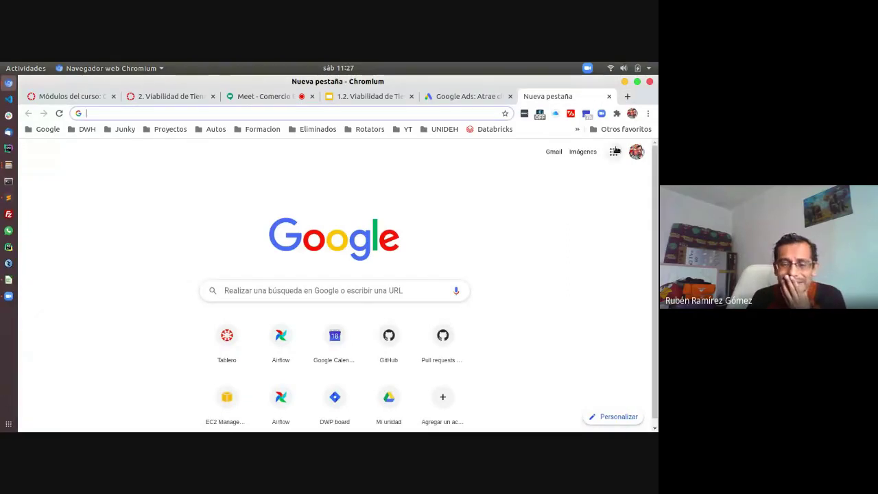
left_click(637, 151)
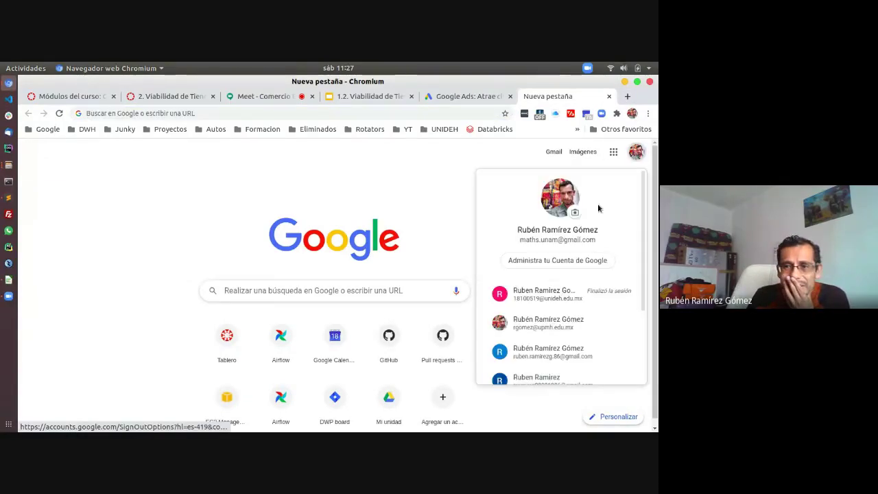
scroll(561, 295, "down", 3)
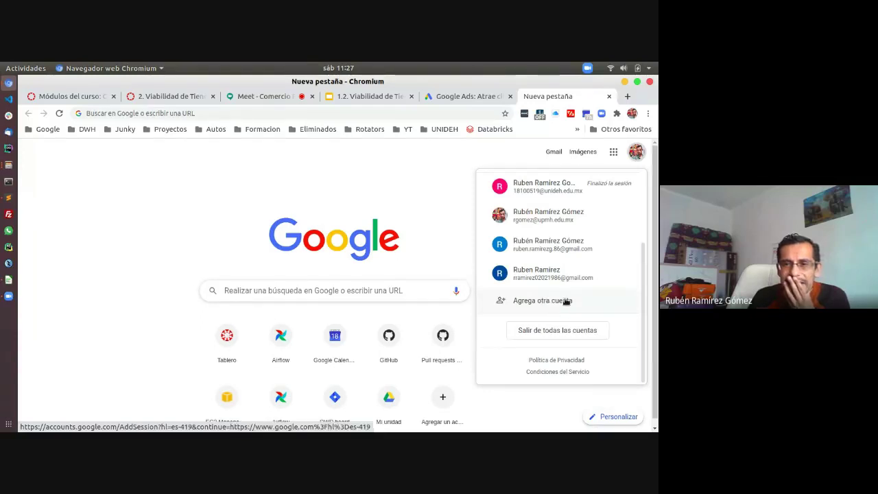
left_click(566, 302)
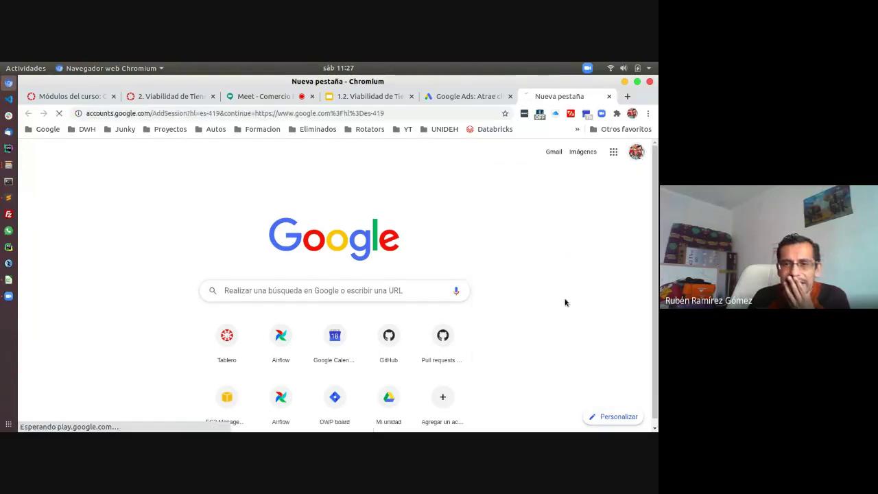
left_click(458, 97)
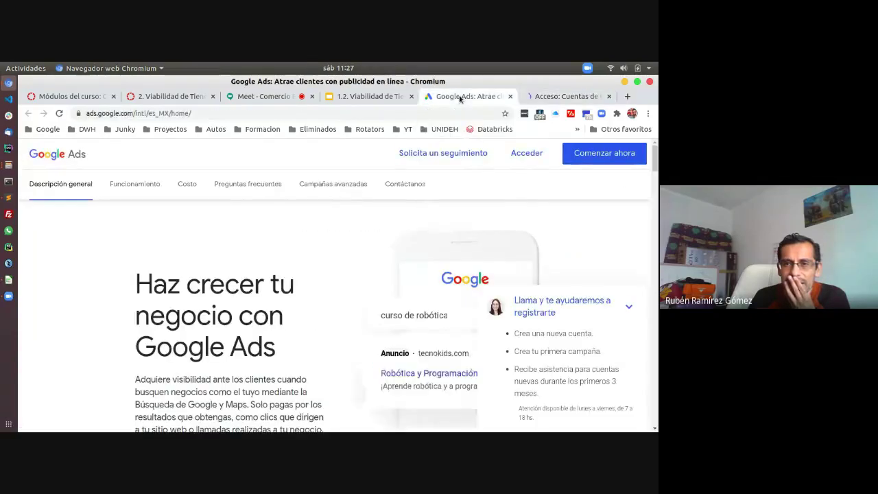
Access Google Ads and switch to the UPMH account, submitting the account password.
left_click(529, 154)
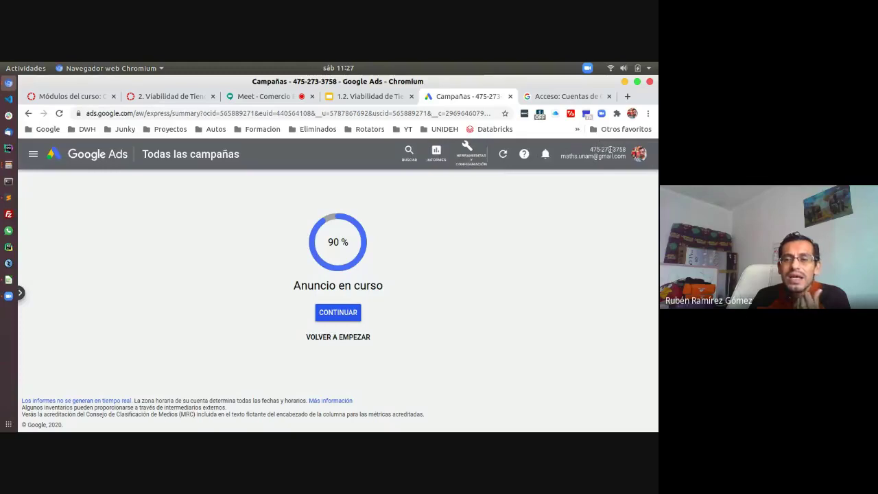
left_click(640, 153)
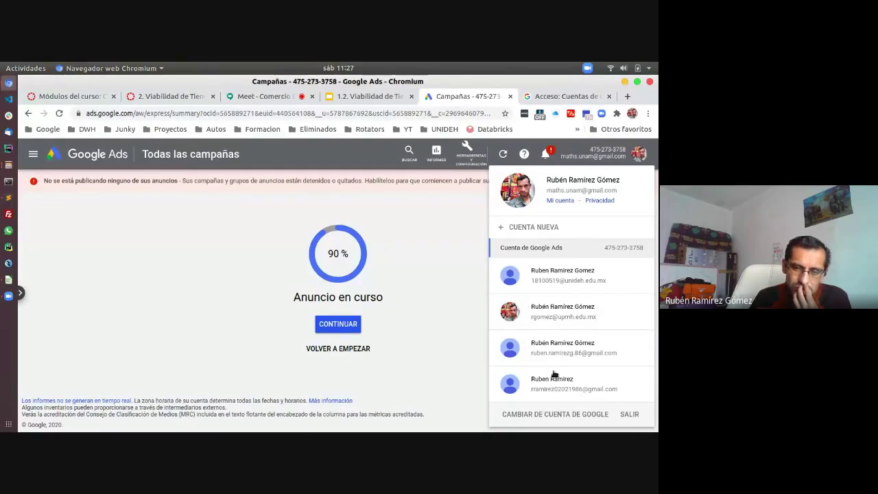
left_click(551, 307)
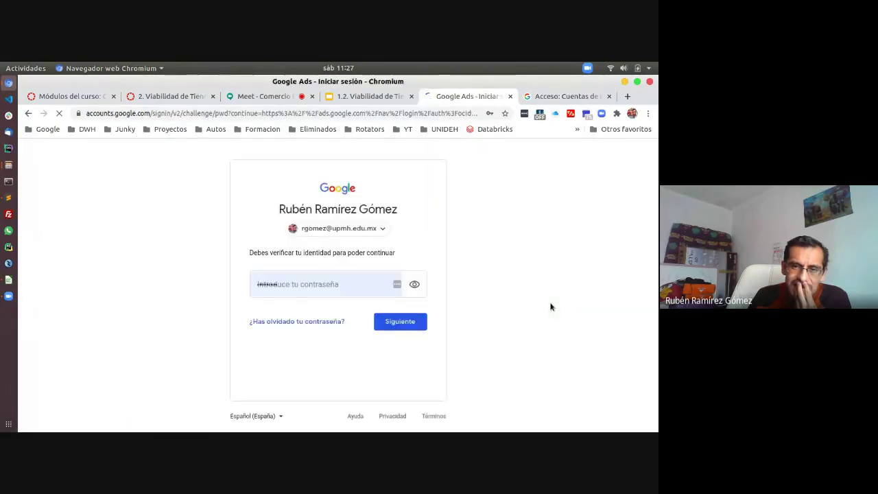
left_click(394, 328)
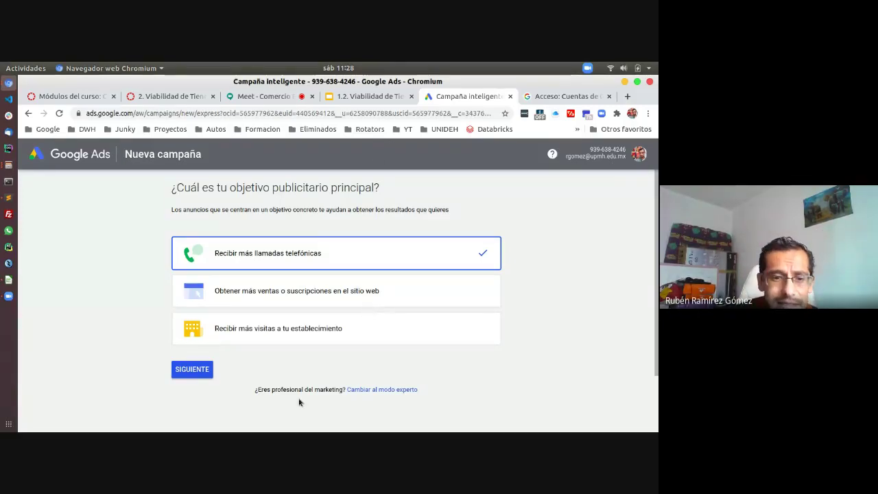
Close the Google Ads and account sign-in pages, and reopen Google Ads from the link on the slide.
left_click(511, 98)
left_click(510, 98)
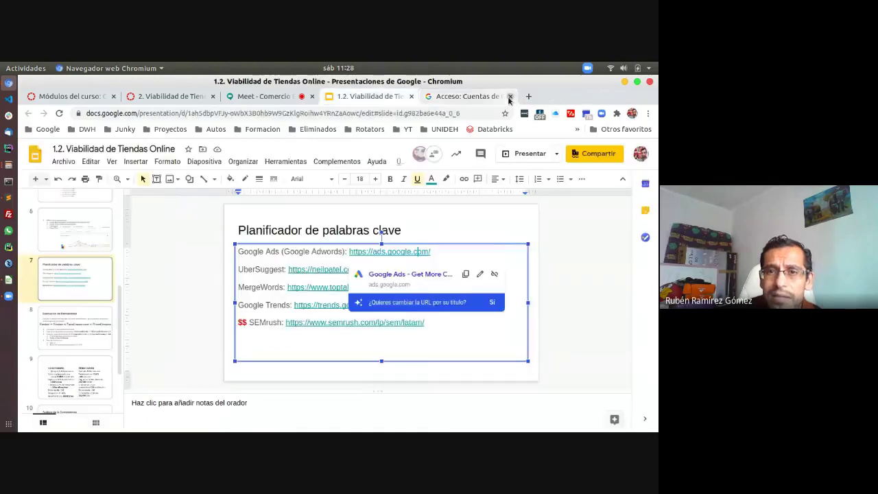
left_click(405, 251)
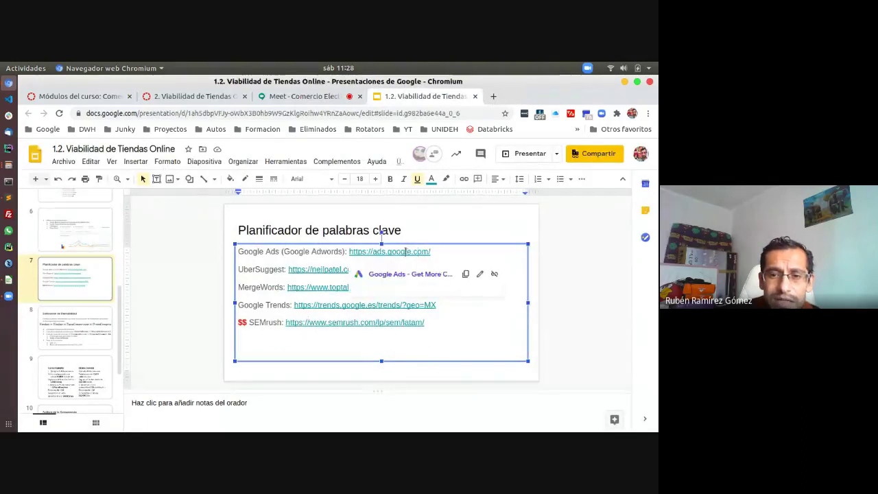
left_click(411, 275)
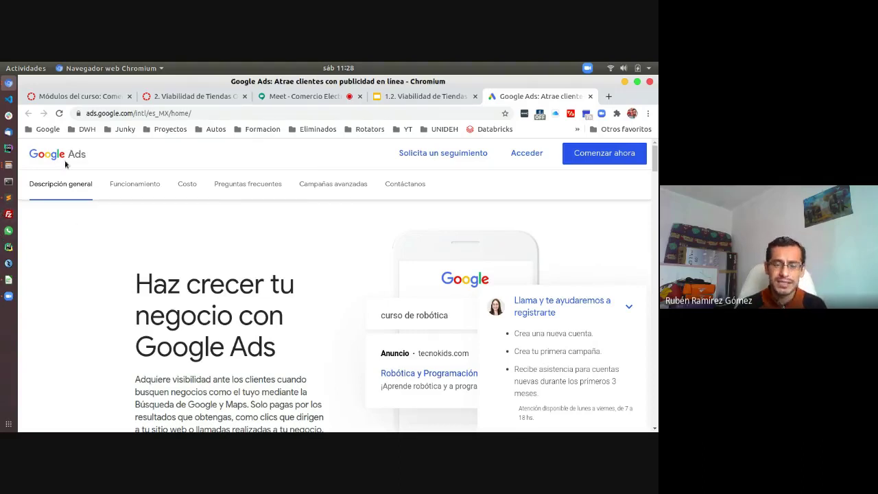
left_click(417, 96)
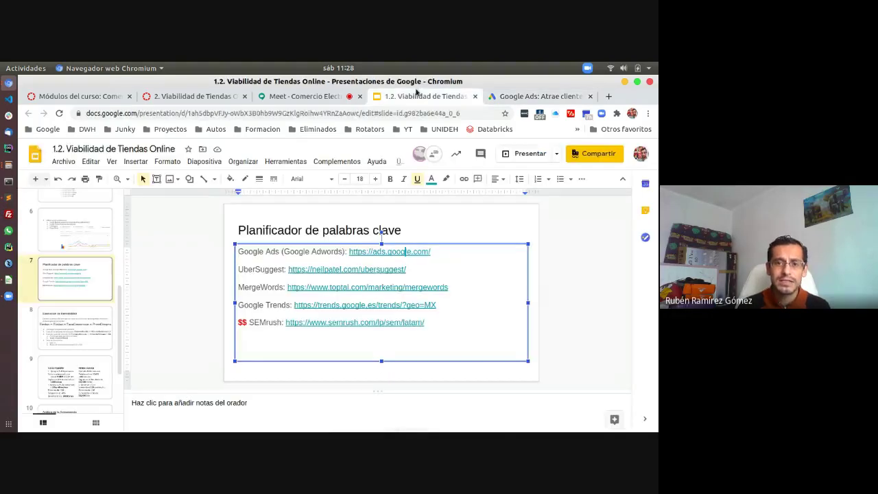
left_click(527, 95)
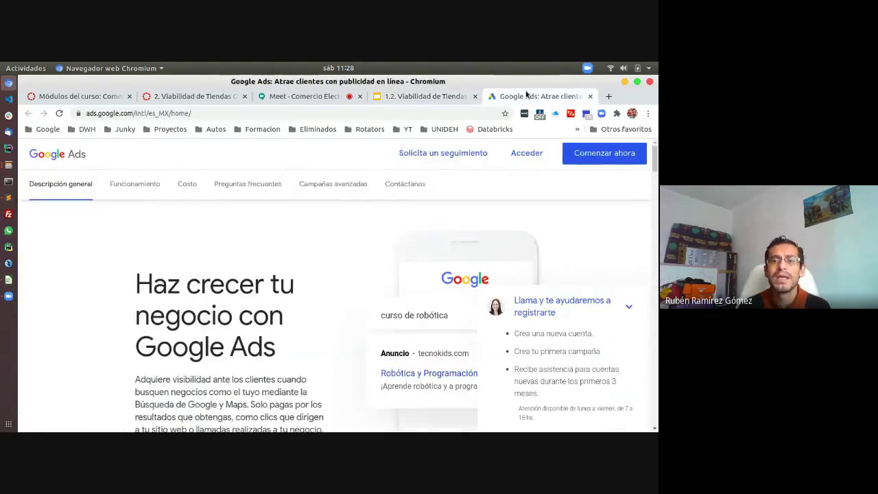
Sign in to Google Ads and change to the UPMH Google account by submitting its account password.
left_click(533, 154)
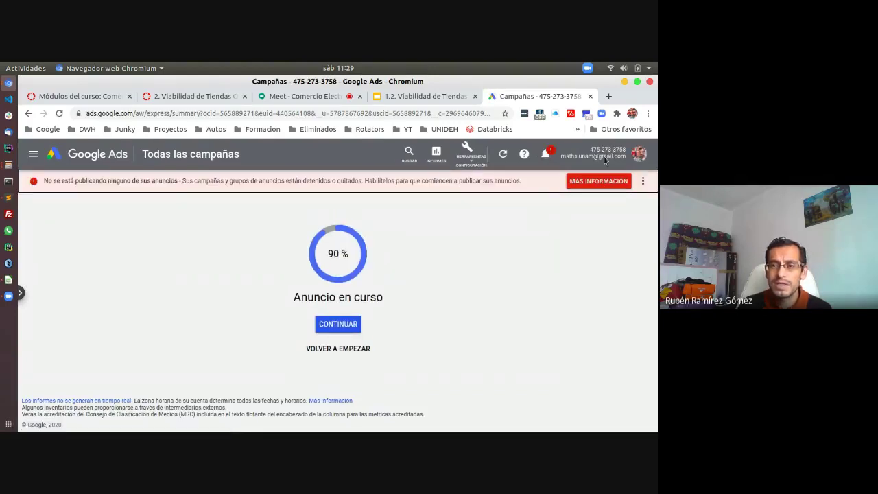
left_click(640, 155)
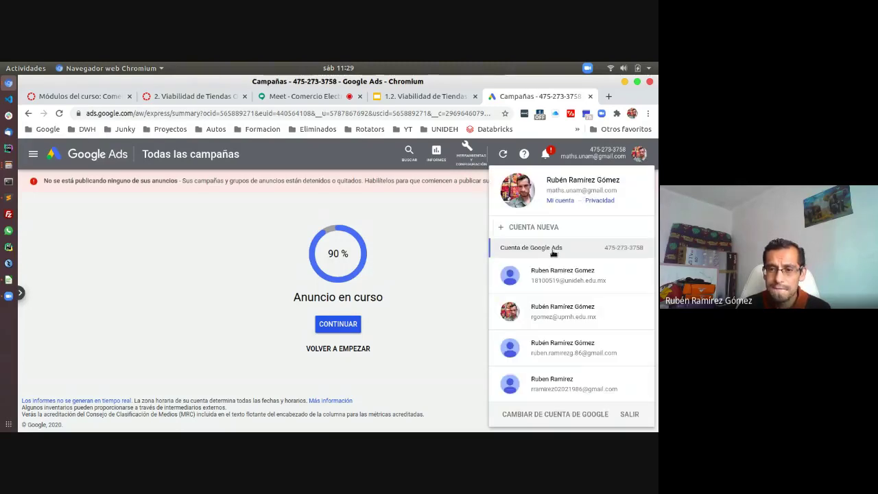
left_click(562, 317)
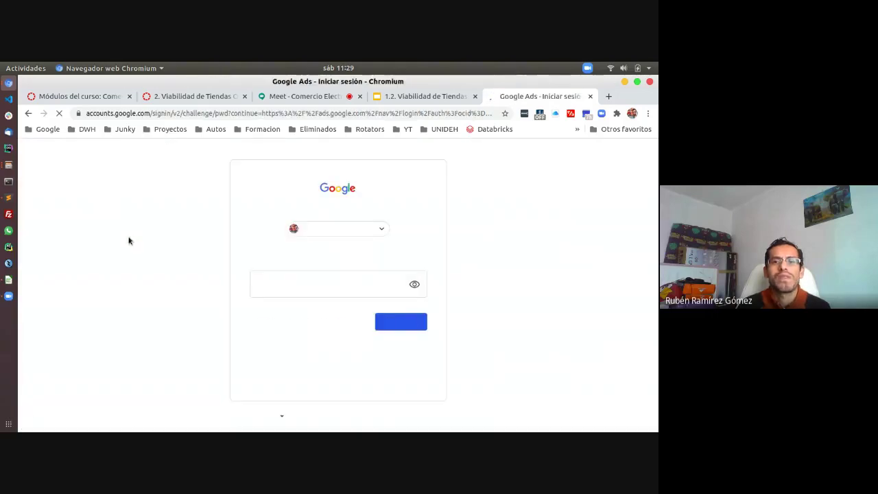
left_click(404, 324)
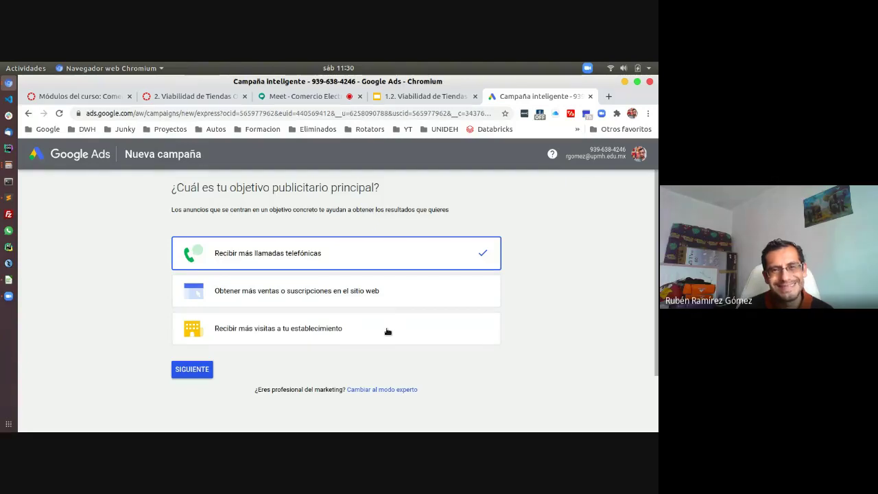
Check the chat messages in the "Comercio Electrónico 3G" Meet call and dismiss the open options menu.
left_click(310, 98)
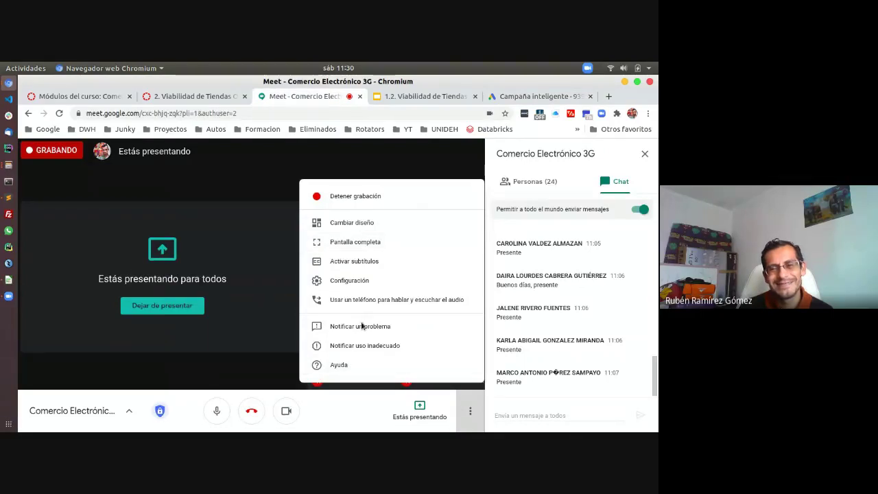
scroll(562, 321, "up", 3)
scroll(563, 319, "up", 1)
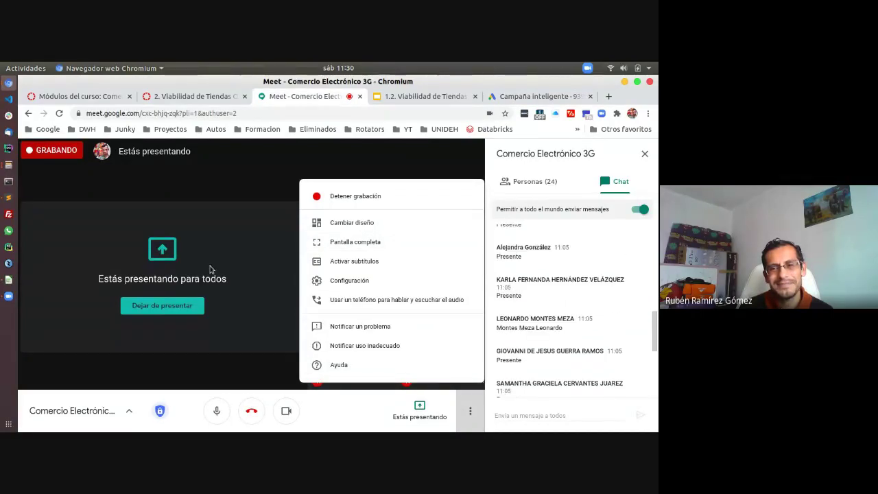
scroll(569, 302, "up", 2)
scroll(572, 299, "down", 2)
scroll(571, 299, "down", 5)
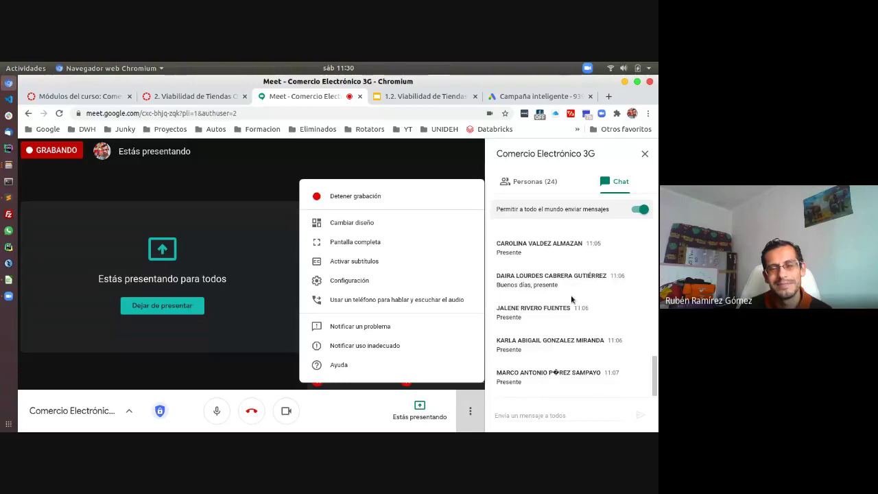
left_click(255, 184)
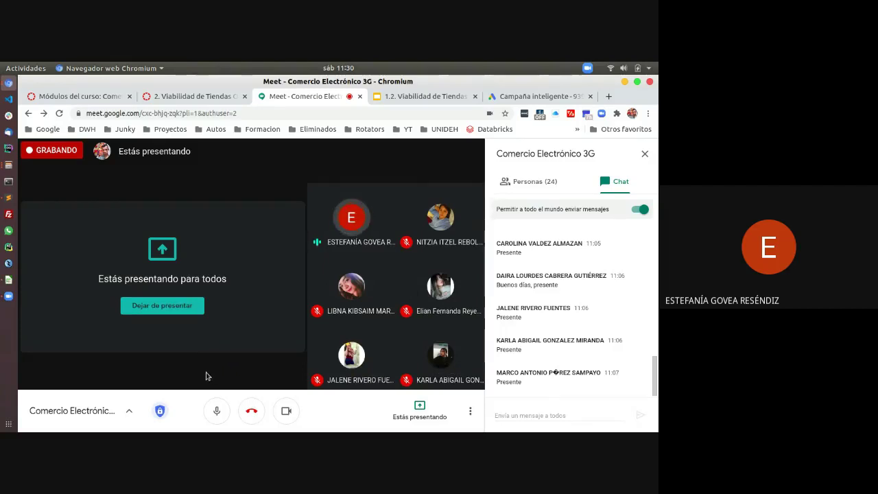
Choose "Obtener más ventas o suscripciones en el sitio web" as the new Google Ads campaign's main objective and continue.
left_click(527, 98)
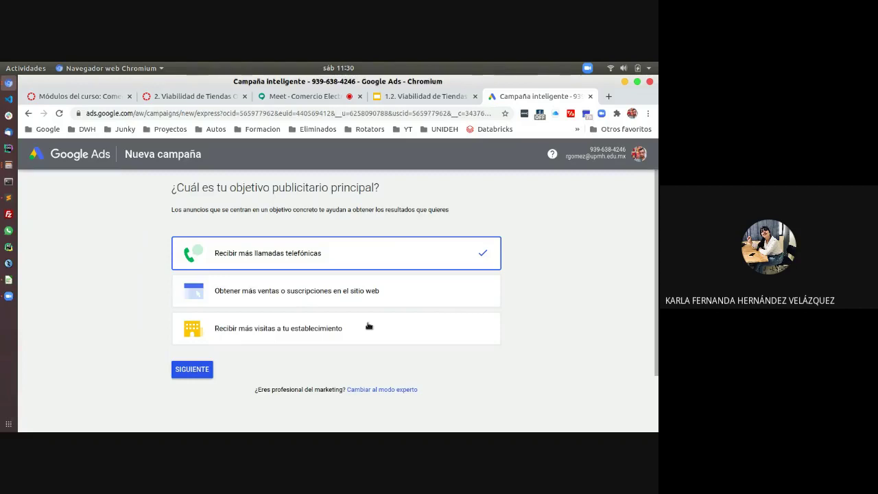
left_click(400, 290)
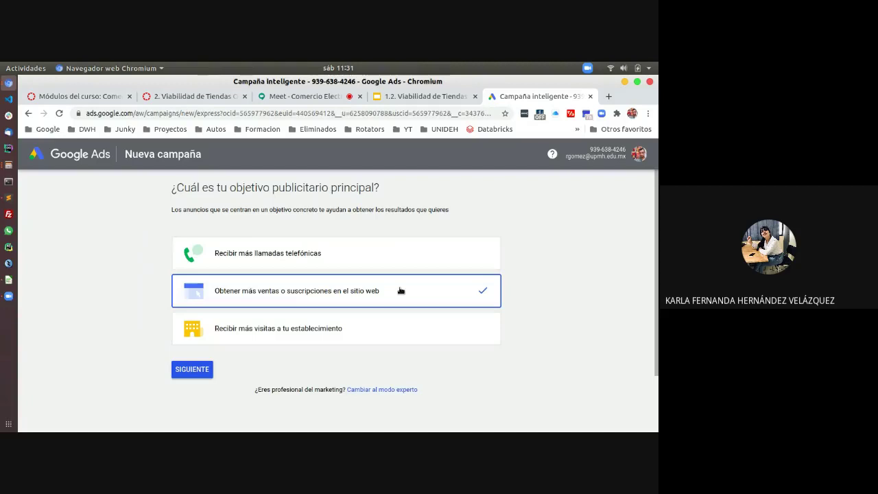
left_click(190, 369)
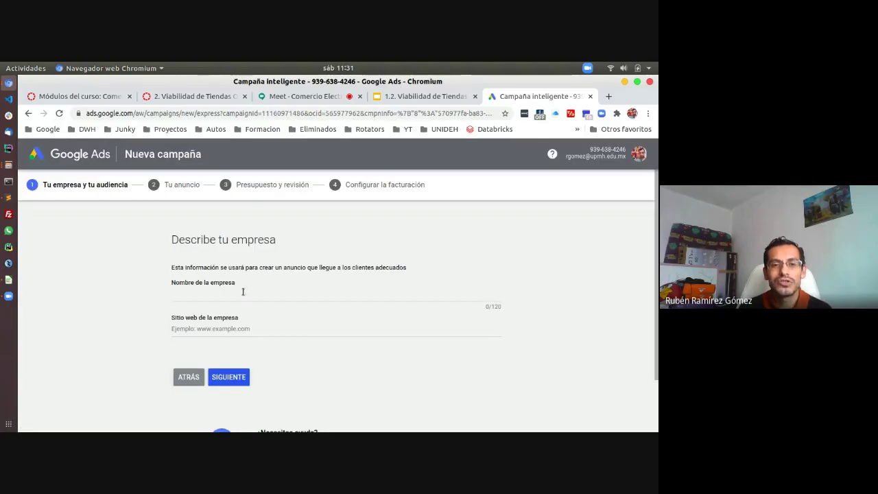
Enter LAVFRA as the company name in the campaign's business description.
left_click(237, 295)
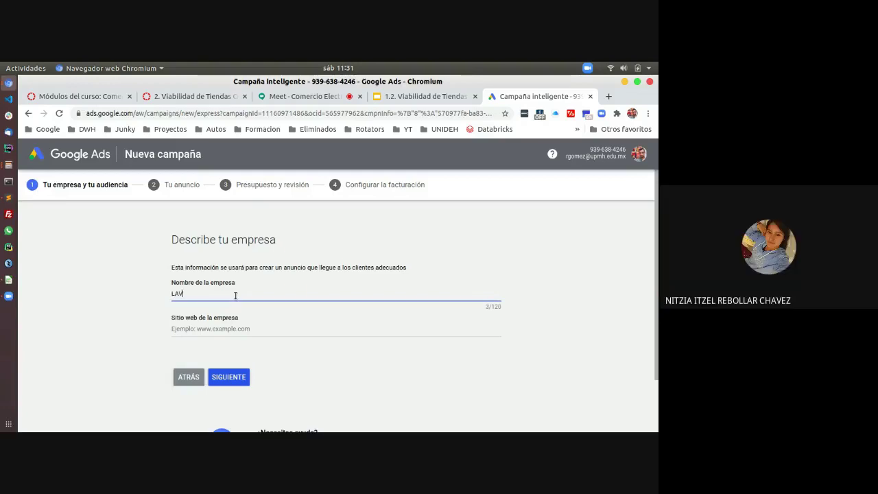
type("FRA")
left_click(227, 331)
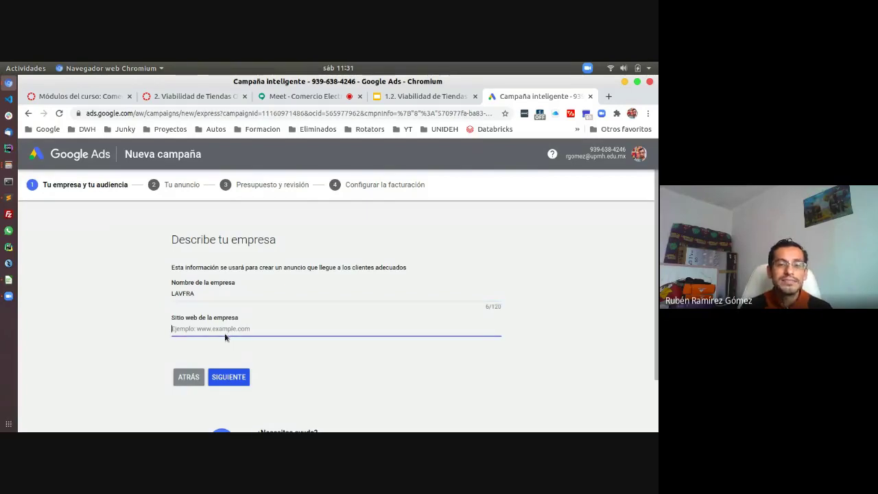
Open the Universidad Politécnica Metropolitana de Hidalgo website in a new browser tab and copy its address.
left_click(610, 97)
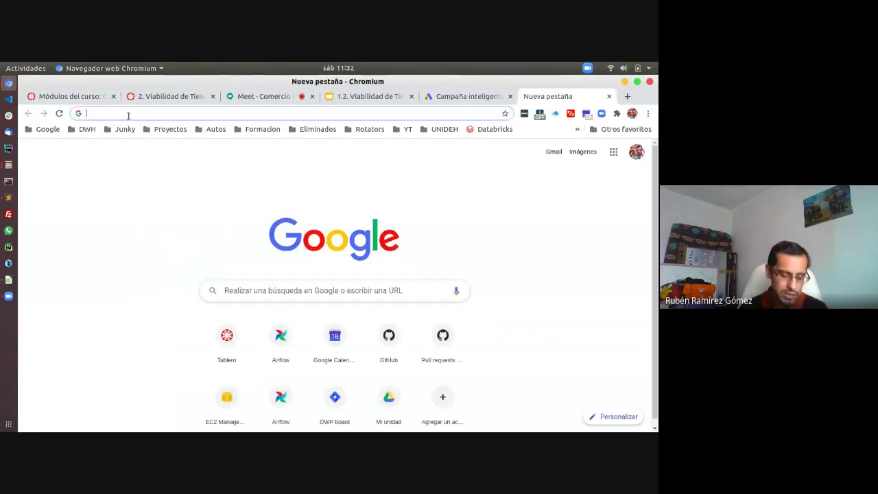
type("upm")
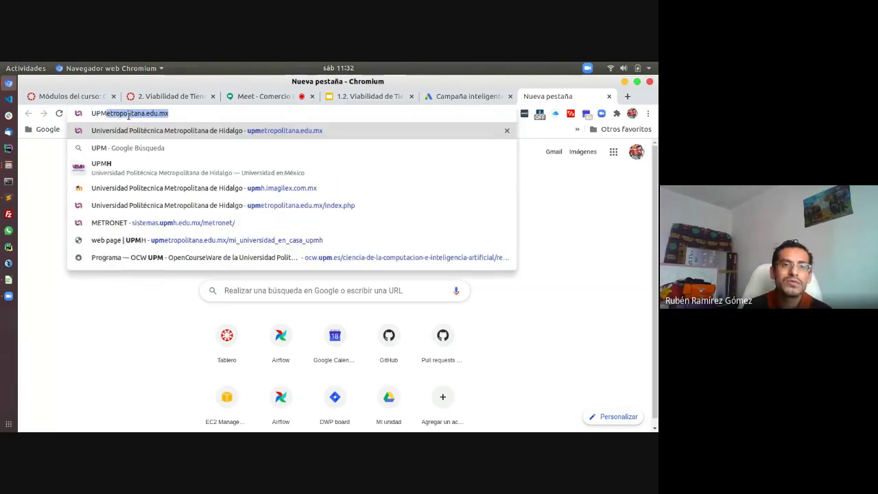
key("Return")
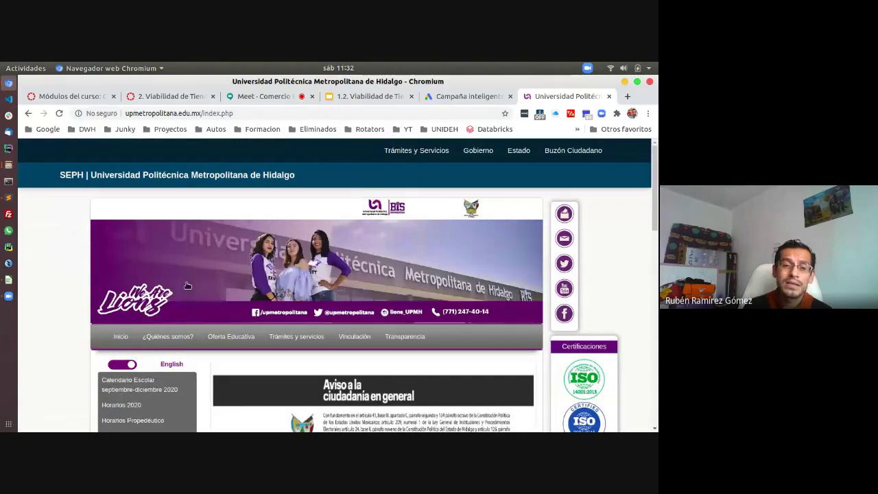
left_click(262, 113)
key("ctrl+c")
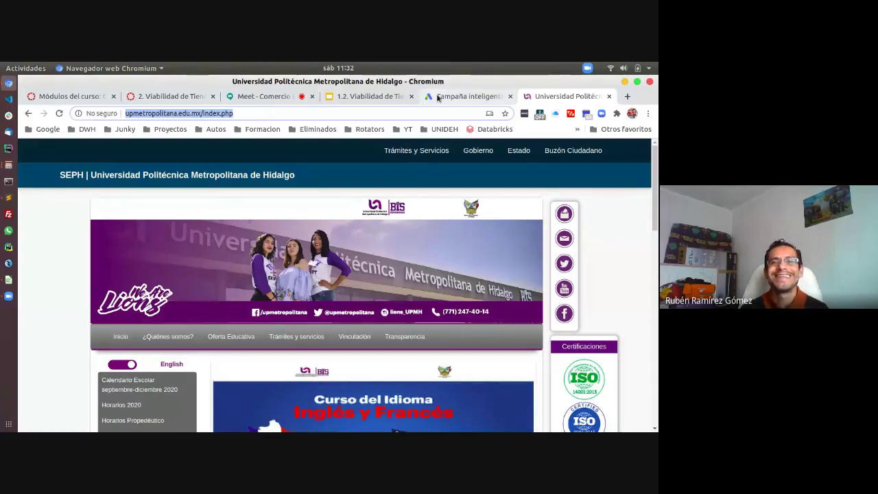
left_click(462, 97)
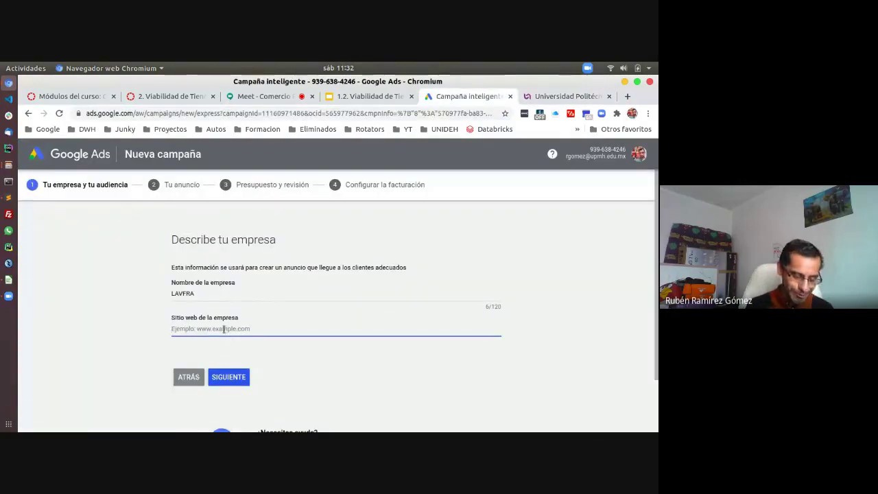
key("ctrl+v")
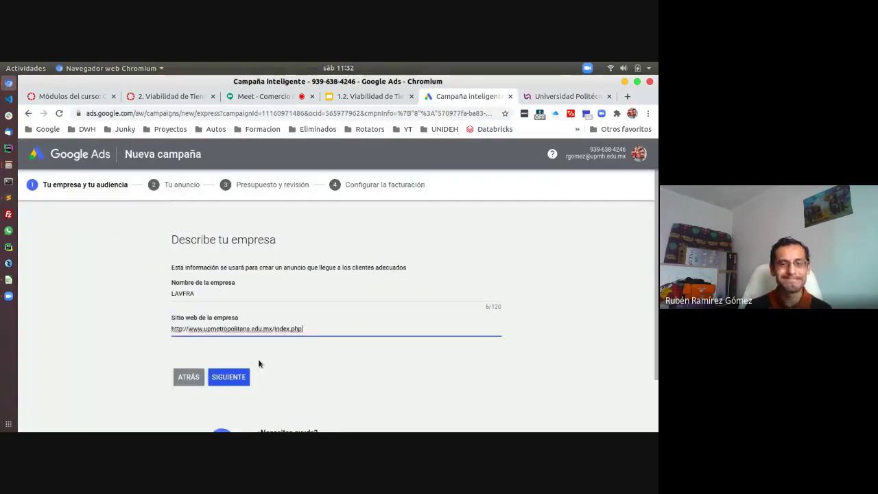
left_click(229, 377)
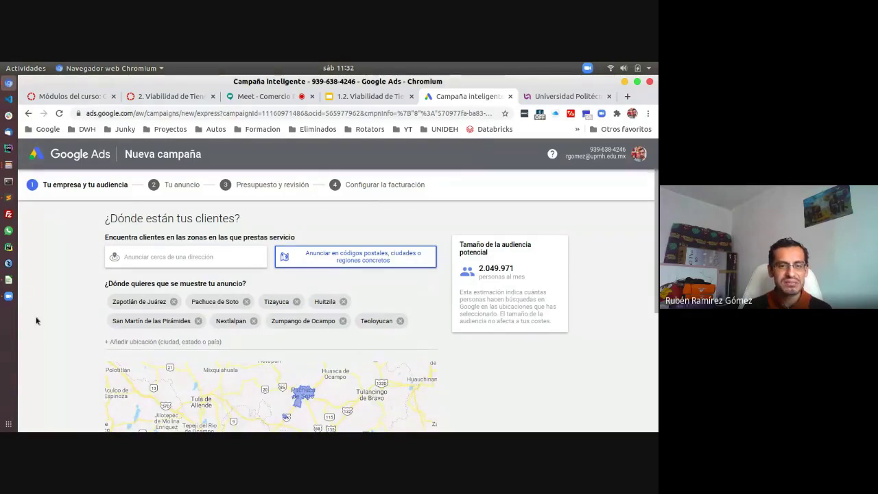
Accept the suggested customer locations and keyword themes, and continue to the ad writing stage.
scroll(34, 336, "down", 1)
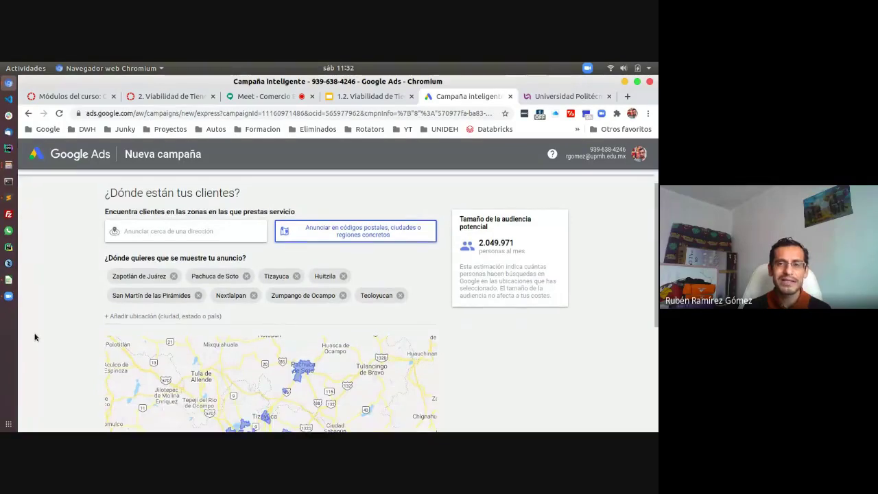
left_click(543, 100)
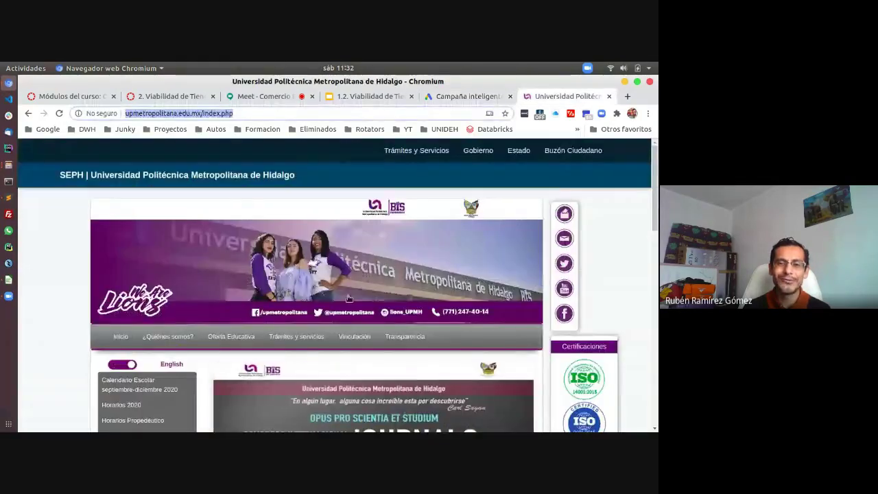
left_click(437, 99)
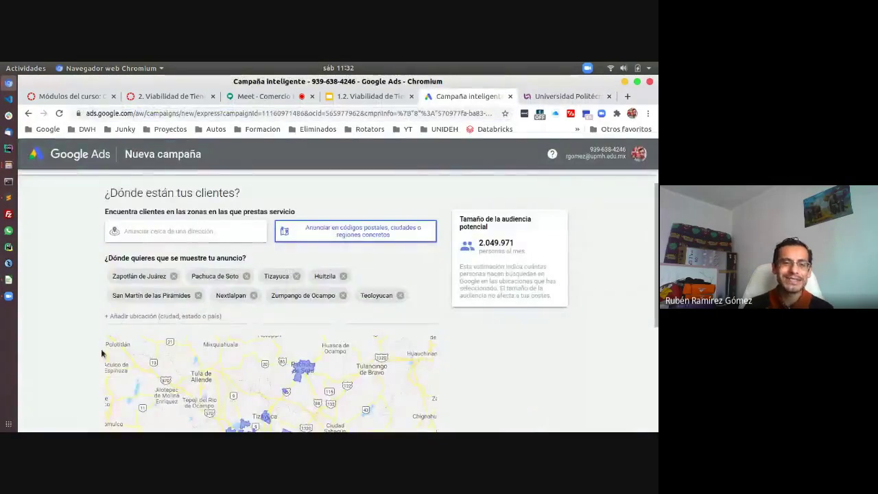
scroll(101, 349, "down", 2)
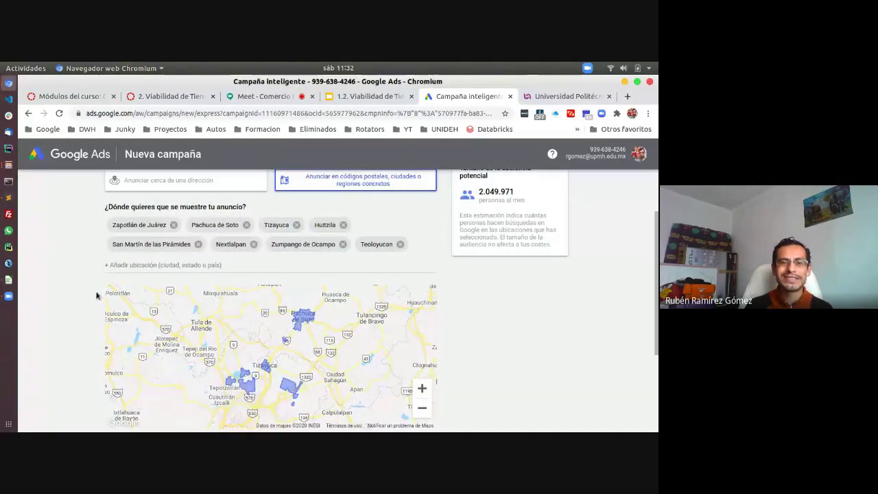
scroll(101, 297, "down", 2)
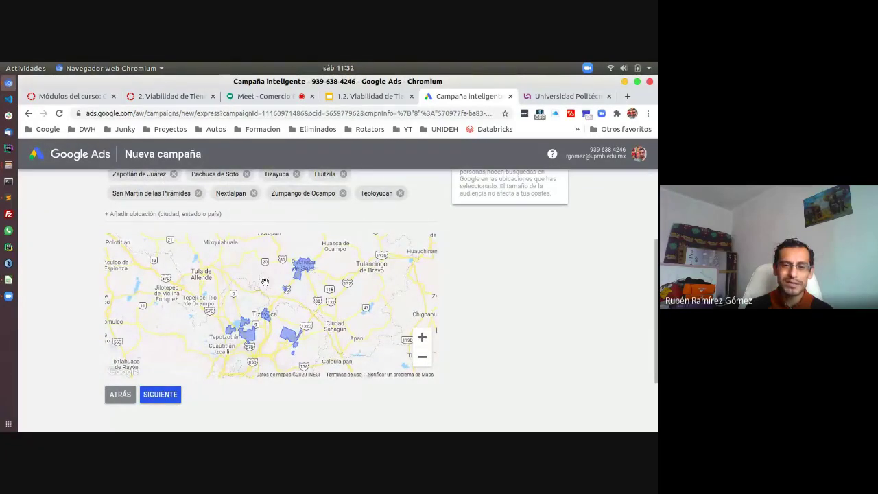
left_click(170, 398)
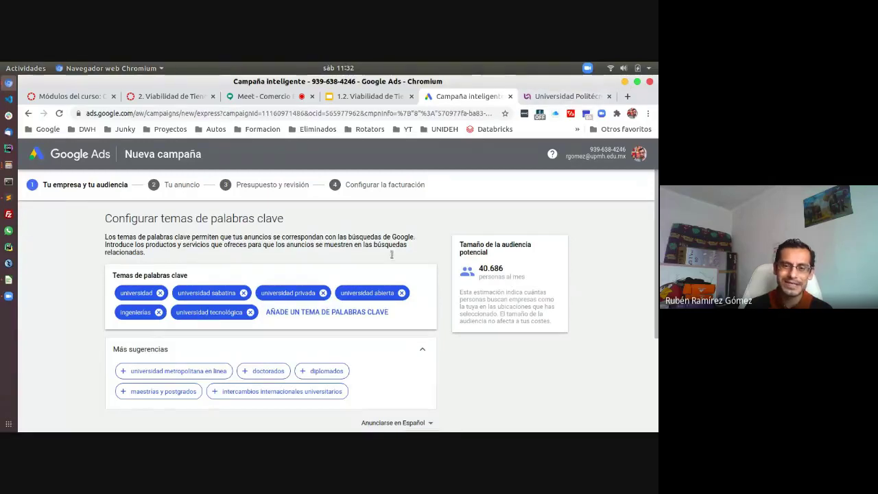
scroll(125, 352, "down", 4)
left_click(160, 322)
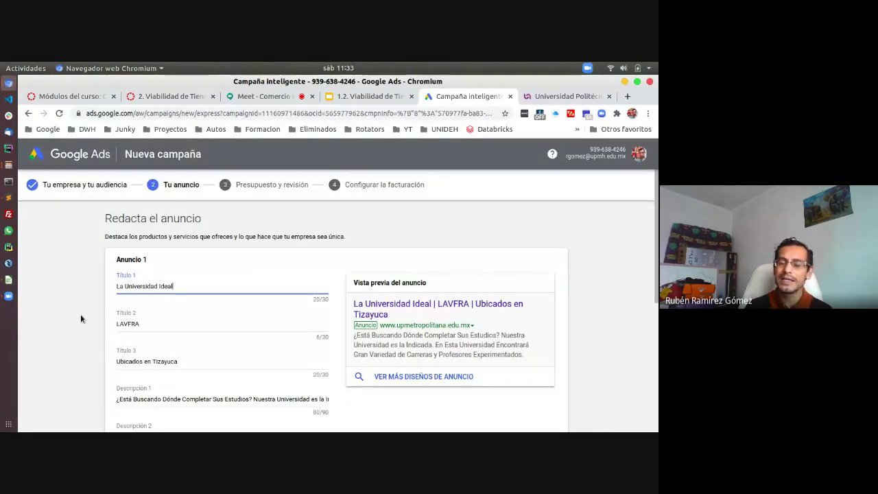
Review the suggested titles and descriptions of Anuncio 1, keep them, and continue to the budget stage.
scroll(81, 318, "down", 1)
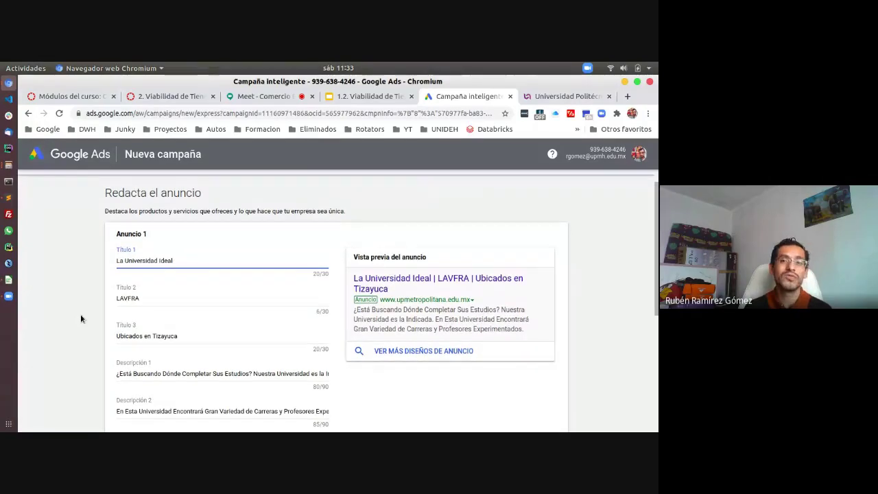
scroll(81, 318, "down", 2)
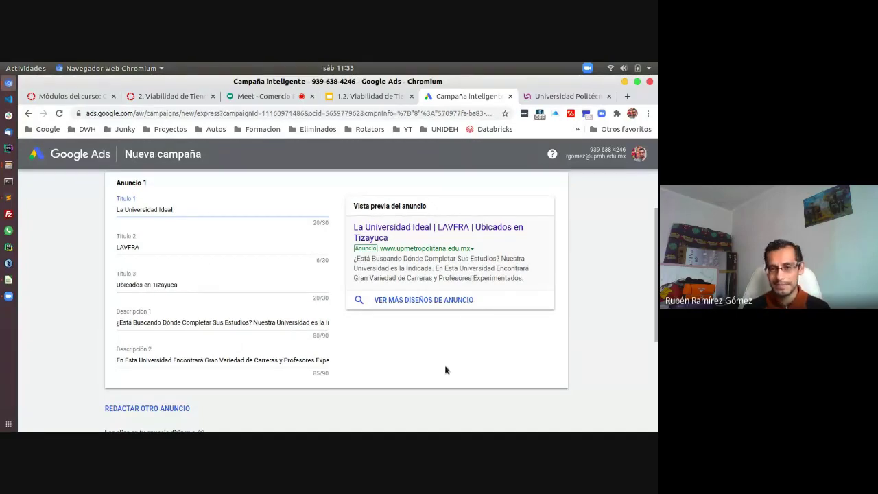
scroll(445, 366, "up", 2)
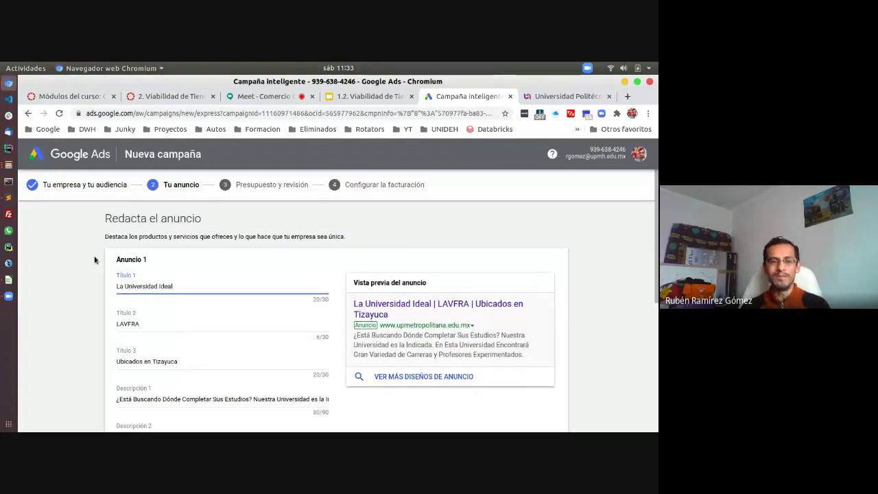
scroll(55, 260, "down", 1)
scroll(58, 256, "up", 1)
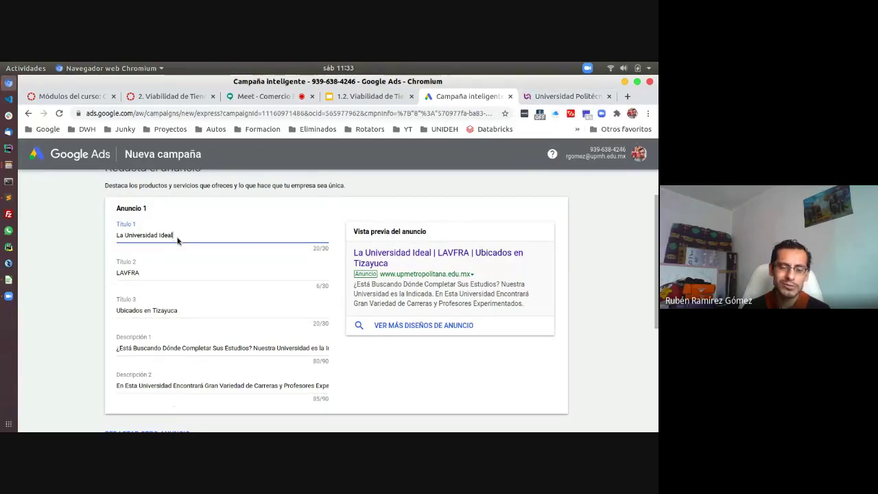
scroll(209, 359, "down", 2)
scroll(199, 407, "down", 1)
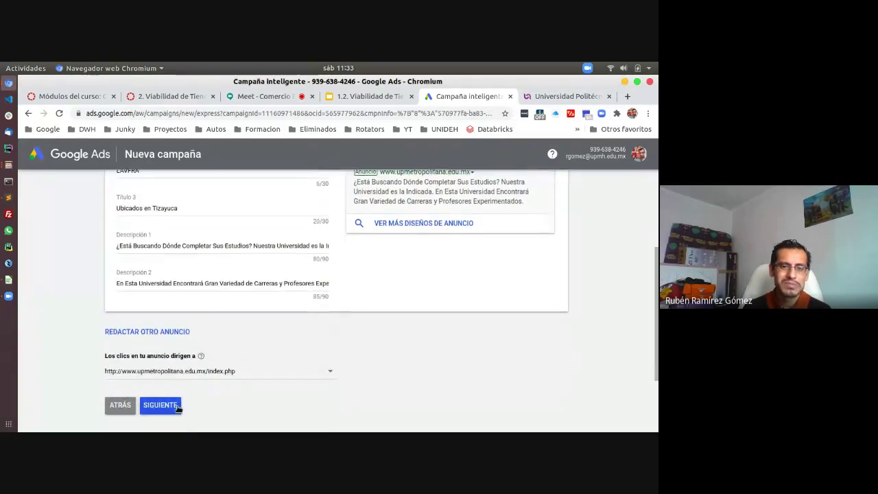
left_click(160, 405)
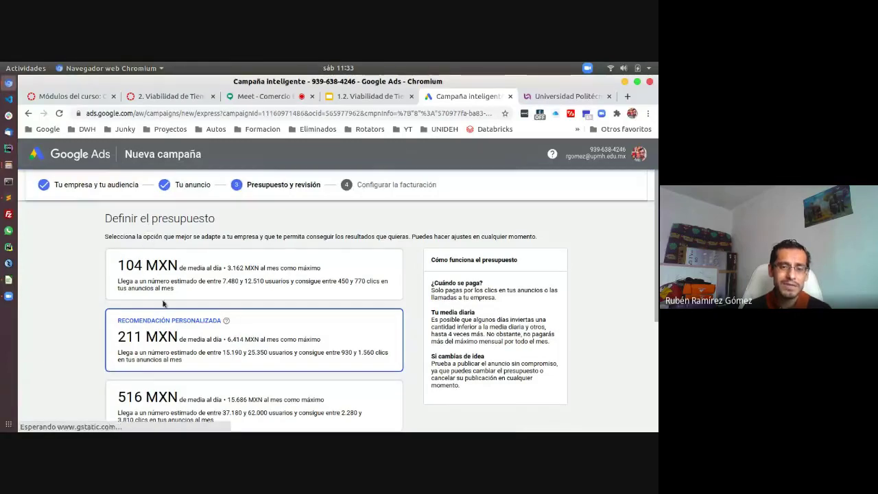
Compare the proposed budgets and set a custom budget averaging 17 MXN per day.
scroll(163, 312, "down", 1)
scroll(163, 313, "down", 4)
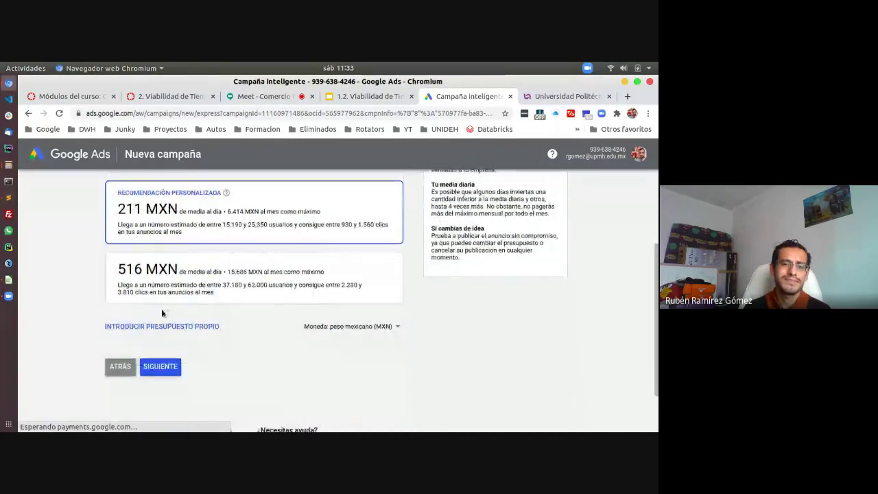
scroll(177, 328, "up", 5)
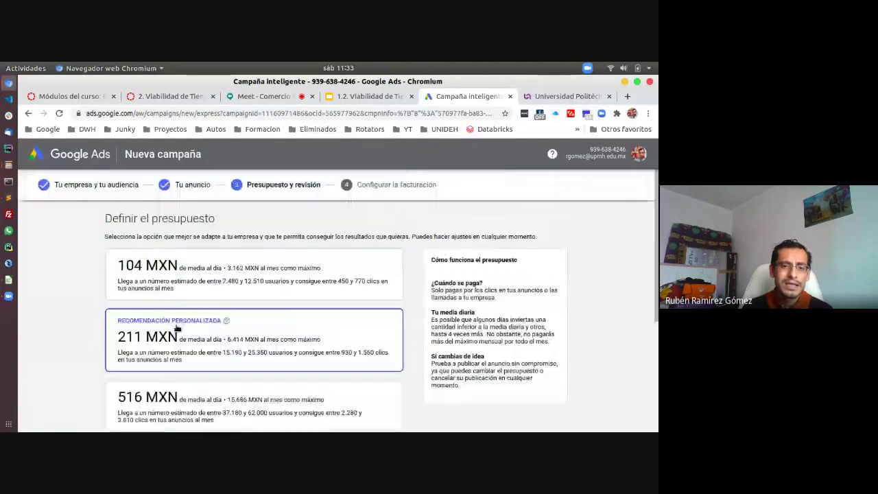
scroll(177, 328, "down", 5)
left_click(177, 328)
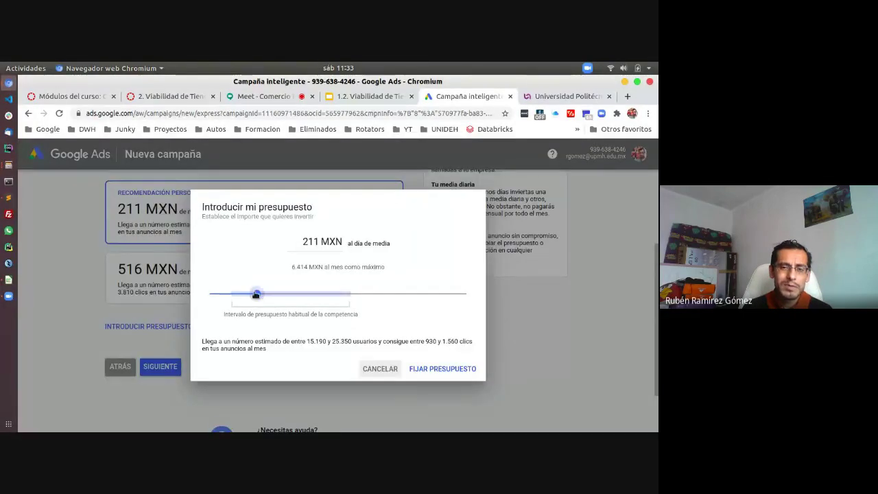
left_click_drag(257, 294, 208, 295)
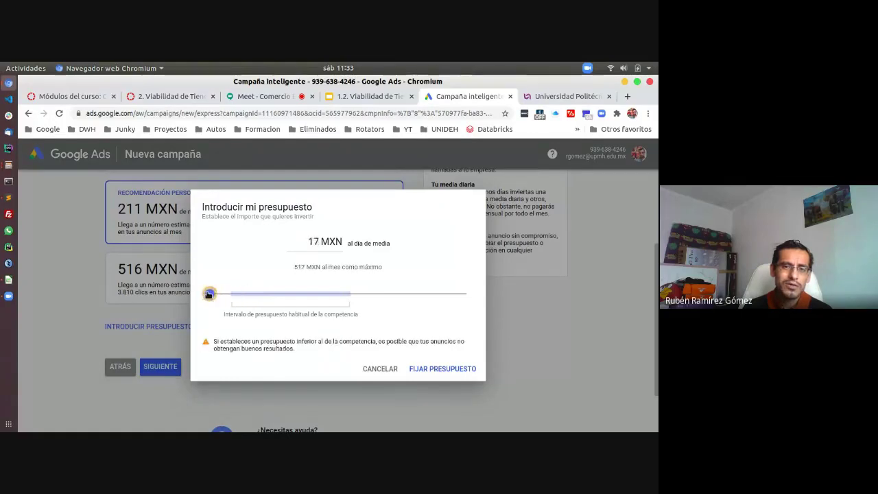
double_click(311, 244)
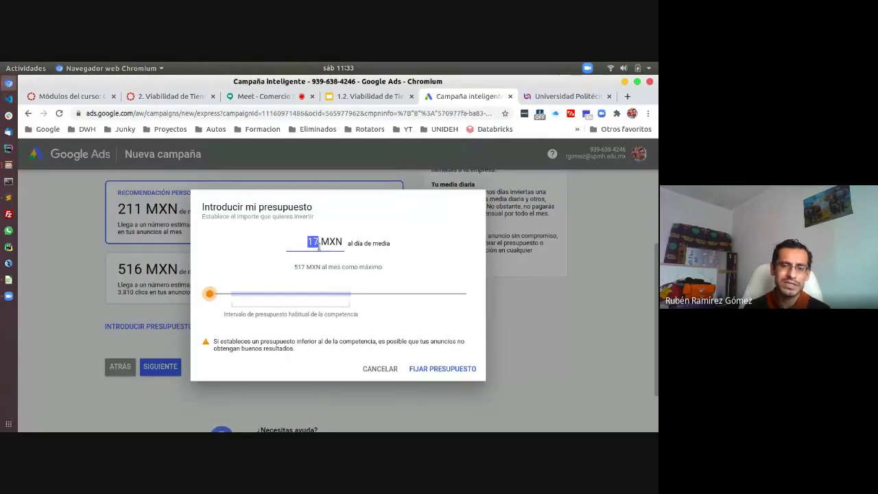
left_click(451, 284)
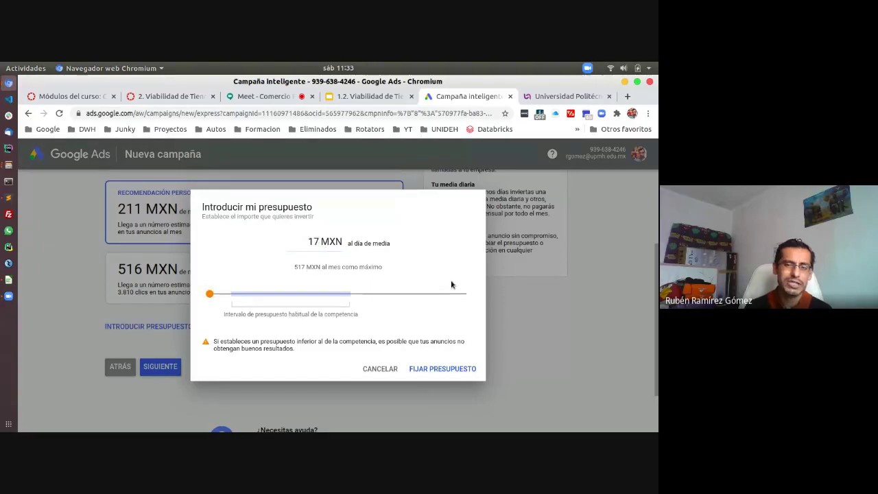
left_click(440, 371)
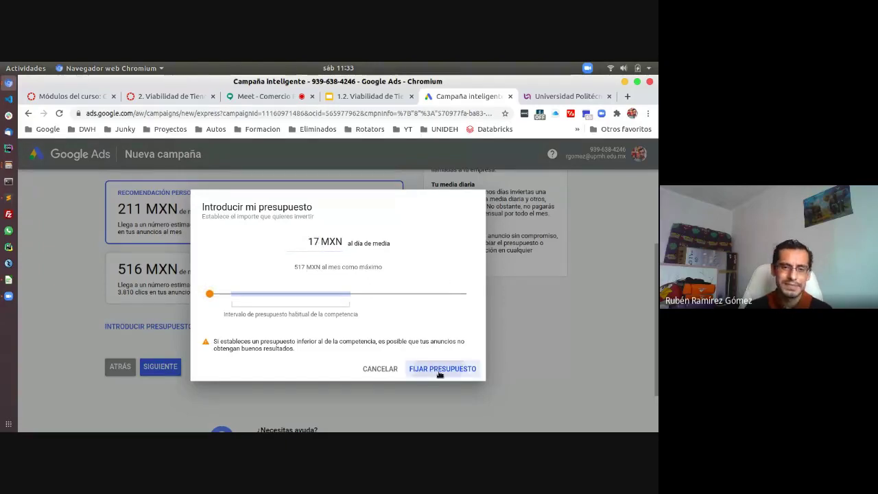
Check the custom budget's estimated reach, continue with it, and look over the campaign configuration review.
scroll(179, 358, "down", 1)
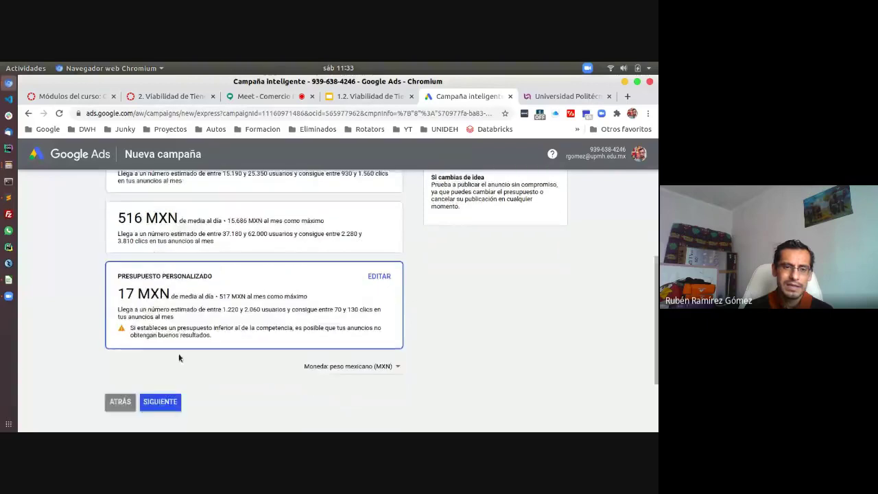
scroll(179, 358, "down", 2)
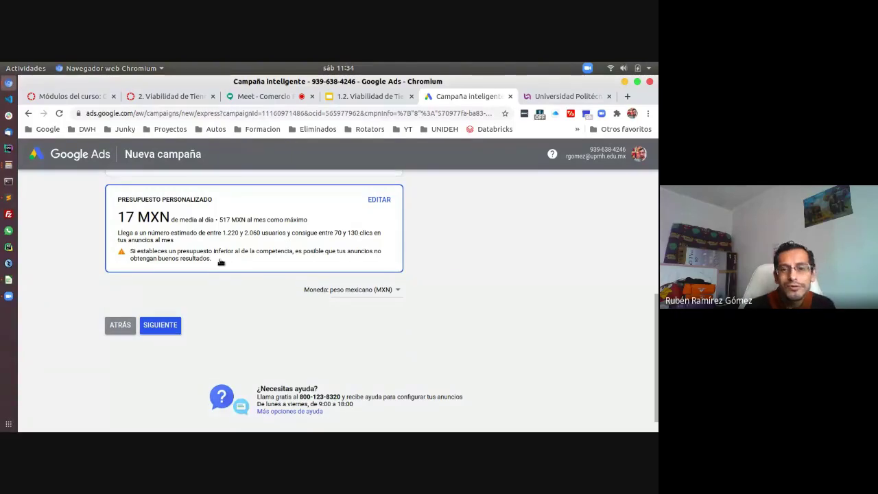
scroll(206, 335, "up", 5)
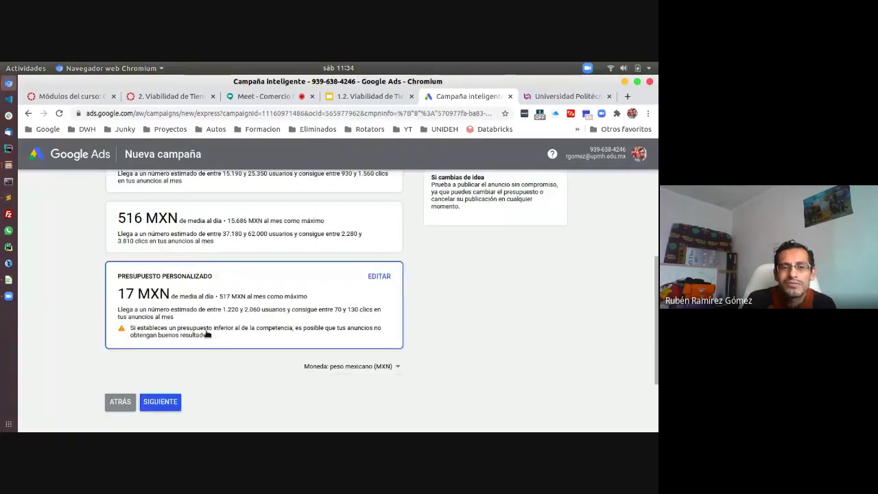
scroll(204, 329, "down", 4)
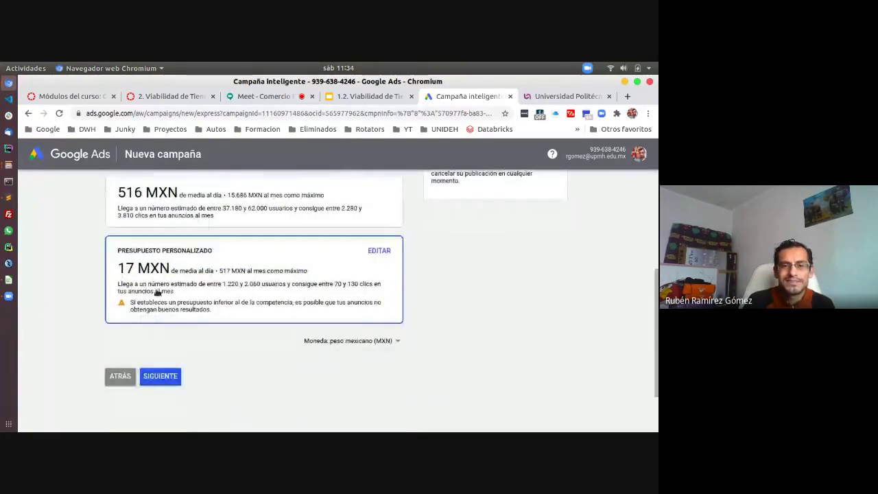
left_click(158, 377)
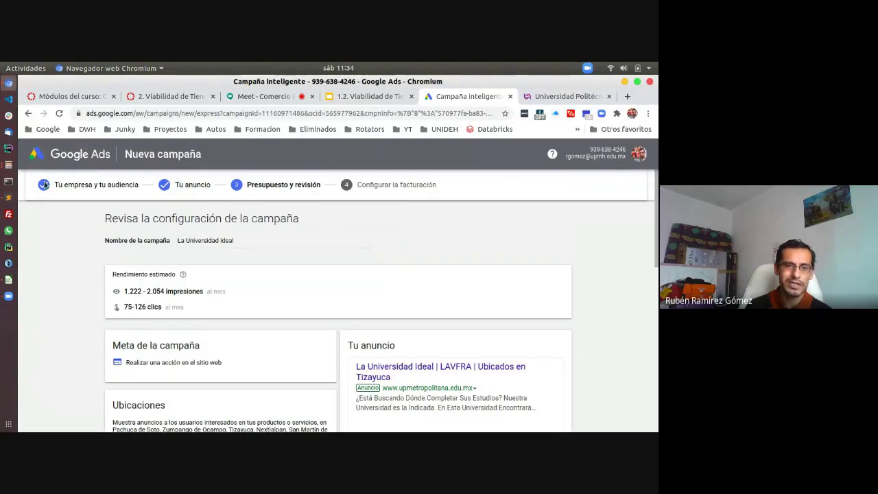
scroll(69, 369, "down", 4)
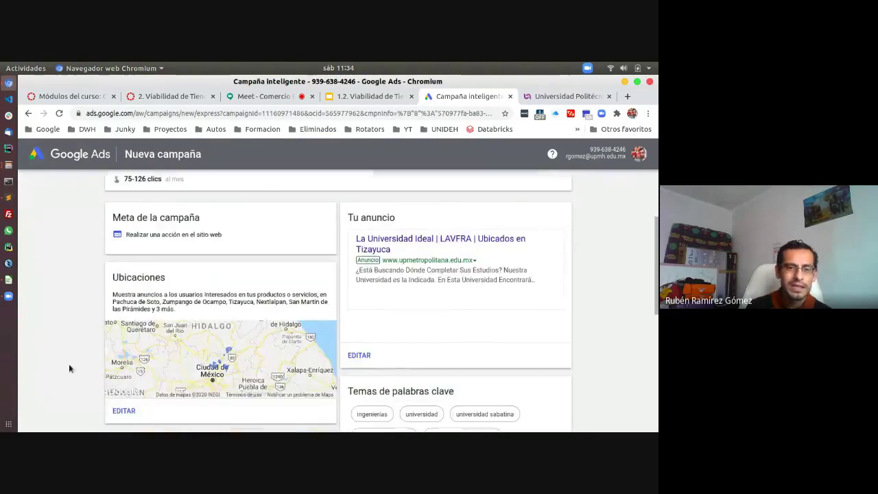
Review the campaign configuration's ad, locations, keyword themes and budget, and continue to the billing setup.
scroll(68, 369, "up", 2)
scroll(68, 368, "up", 1)
scroll(69, 369, "down", 6)
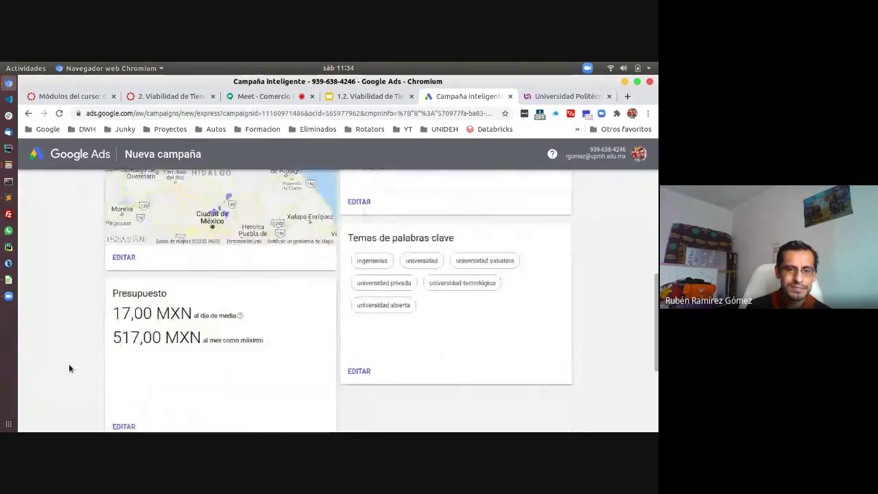
scroll(69, 369, "up", 3)
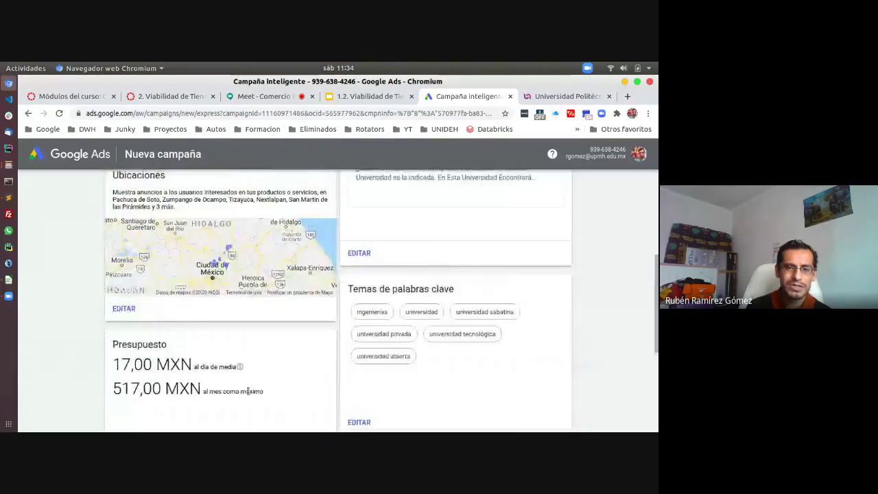
scroll(247, 394, "down", 1)
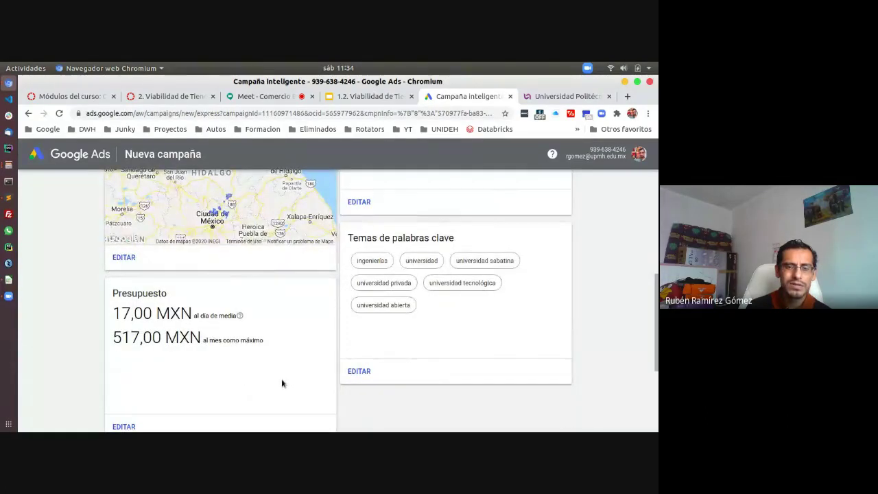
scroll(281, 383, "down", 2)
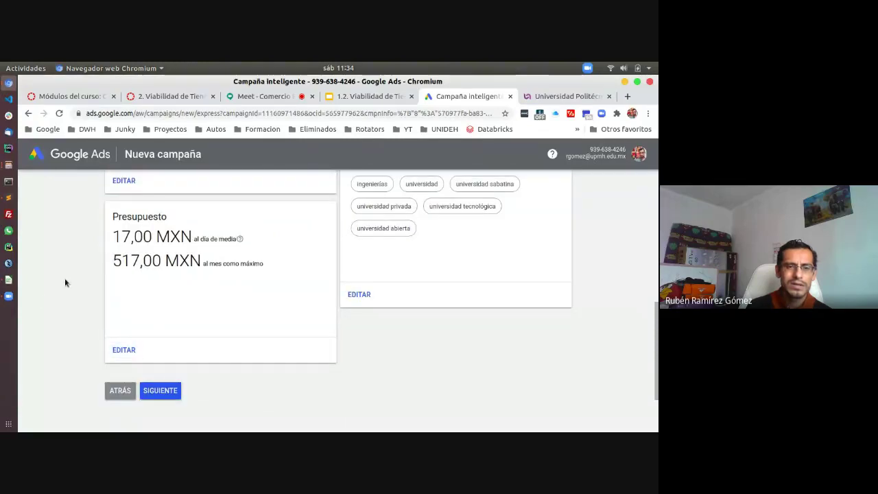
scroll(65, 278, "up", 10)
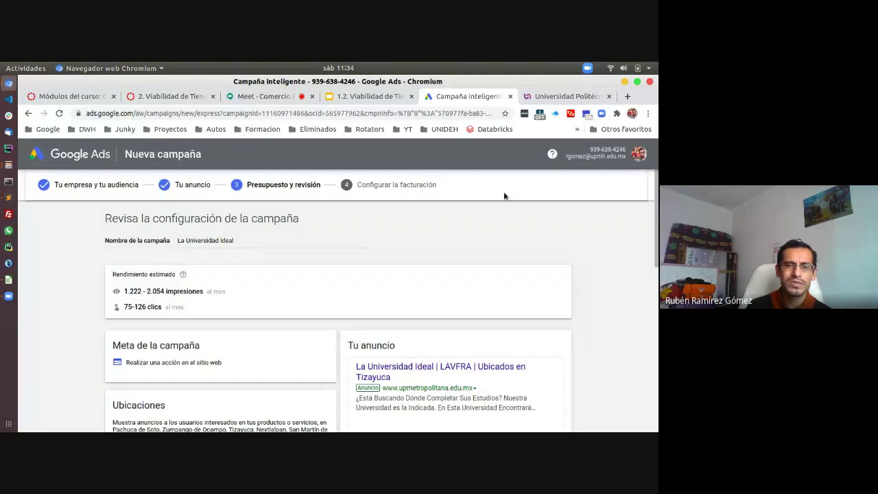
scroll(98, 295, "down", 10)
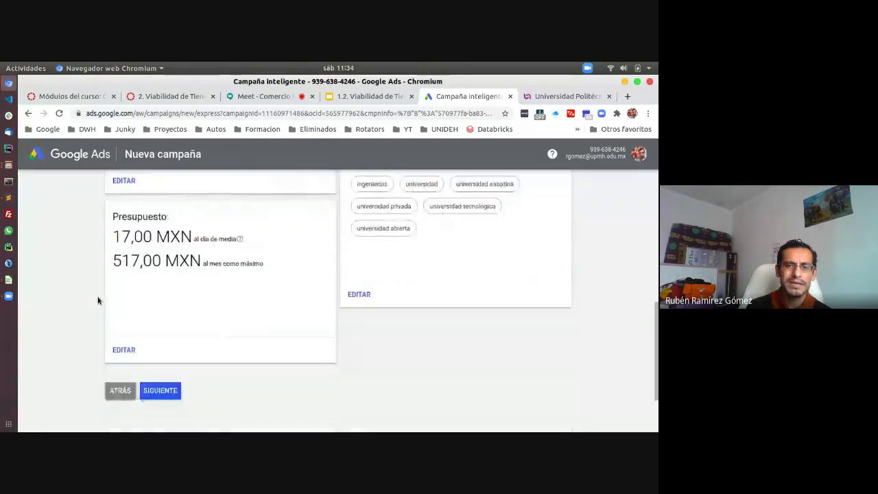
left_click(161, 304)
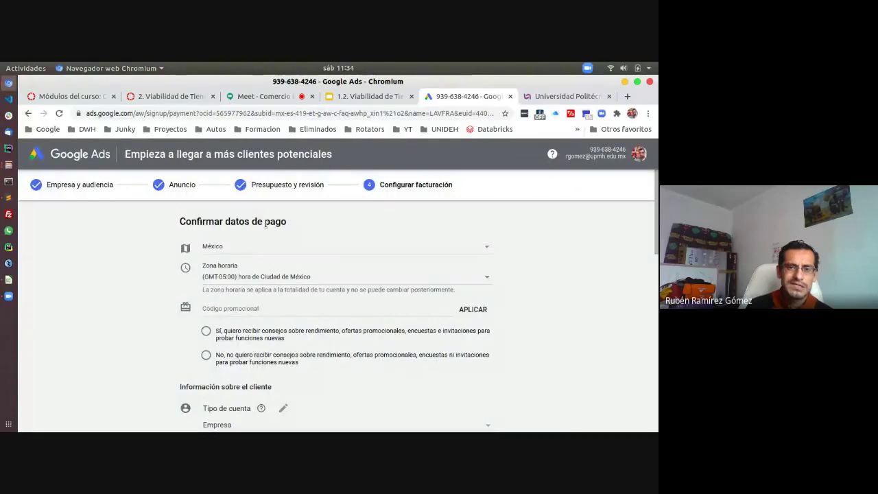
Decline performance tips and promotional offers in the payment details, and set the customer account type to Particular.
left_click_drag(181, 222, 329, 222)
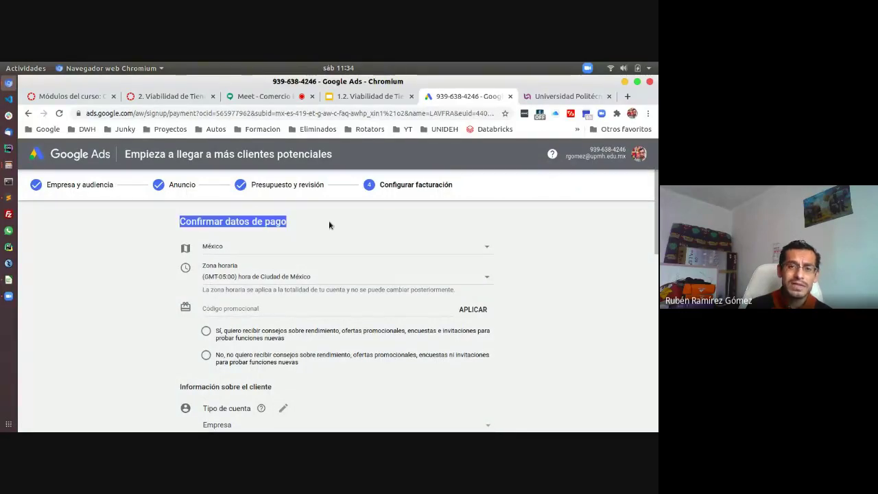
left_click(329, 224)
scroll(304, 242, "down", 1)
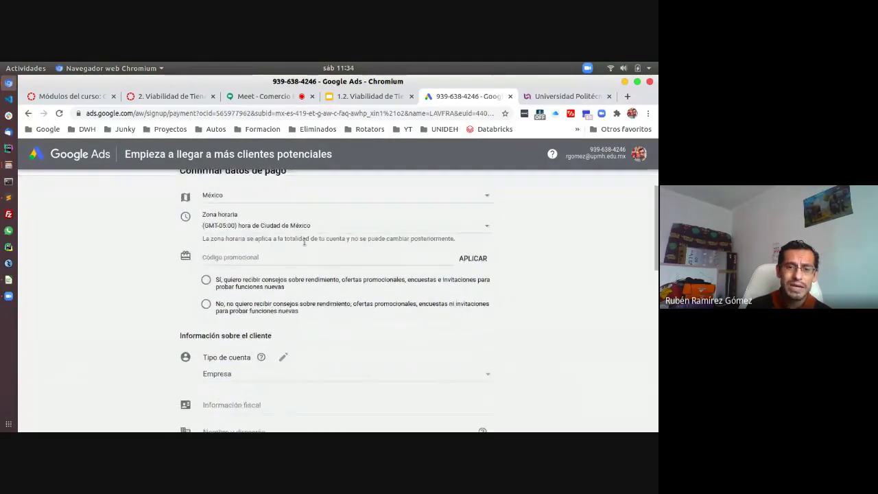
left_click(213, 306)
scroll(345, 322, "down", 3)
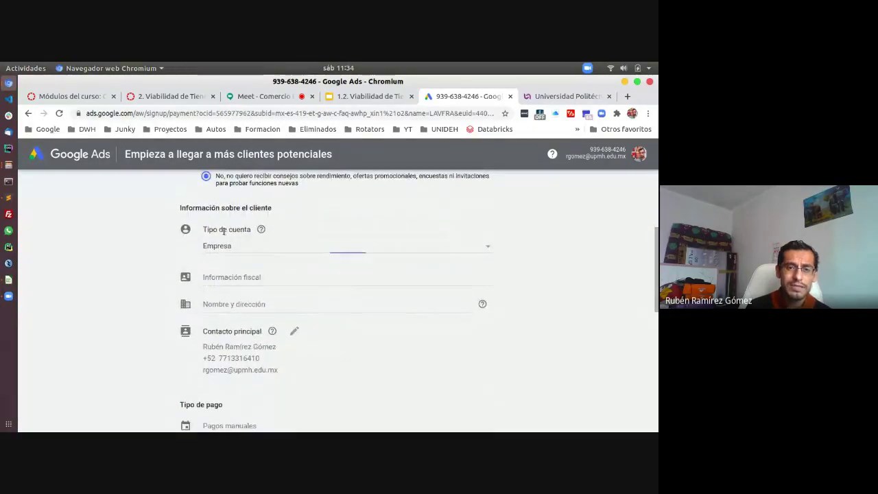
left_click(221, 247)
left_click(236, 236)
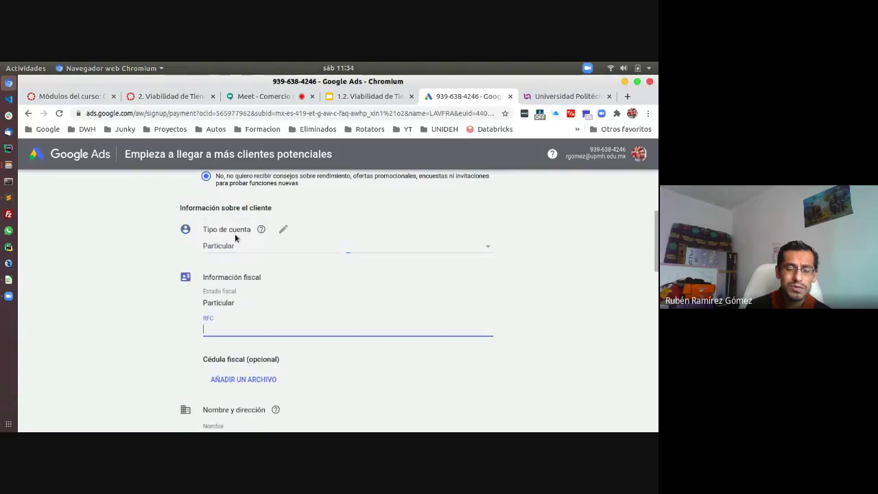
Fill in the customer's RFC in the tax information, leaving the optional Cédula fiscal file out.
scroll(282, 304, "down", 2)
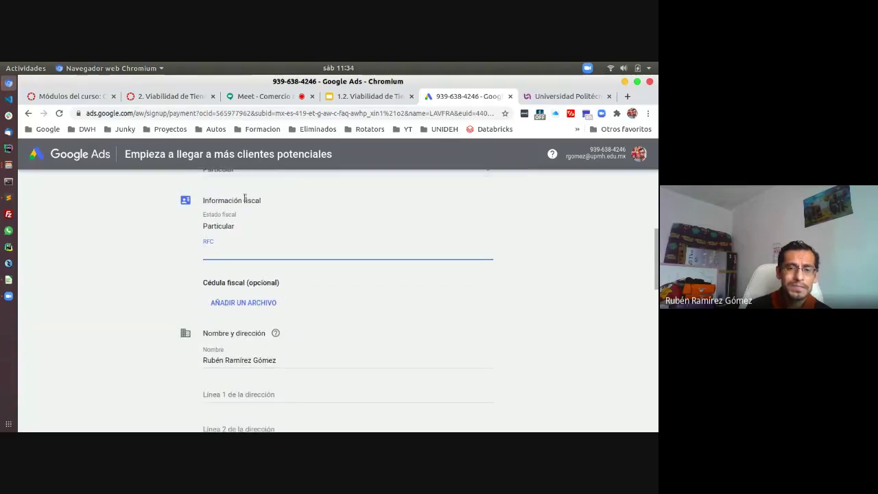
left_click(222, 253)
left_click(208, 267)
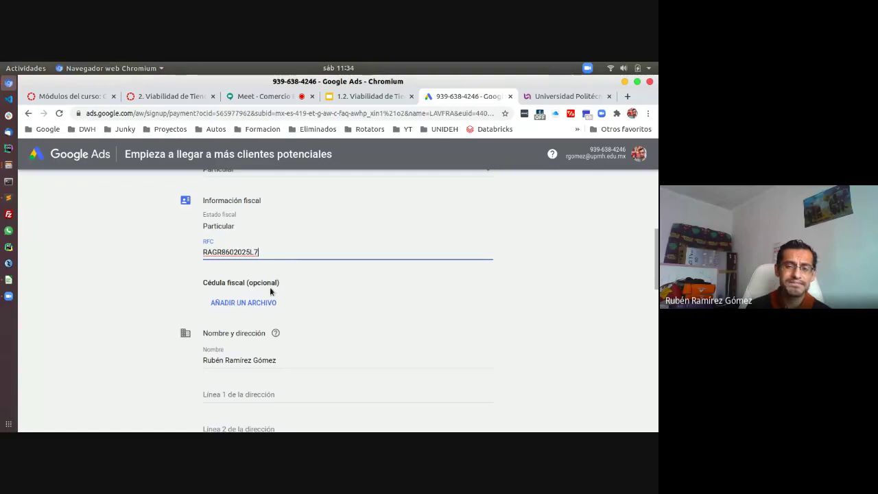
scroll(170, 294, "down", 1)
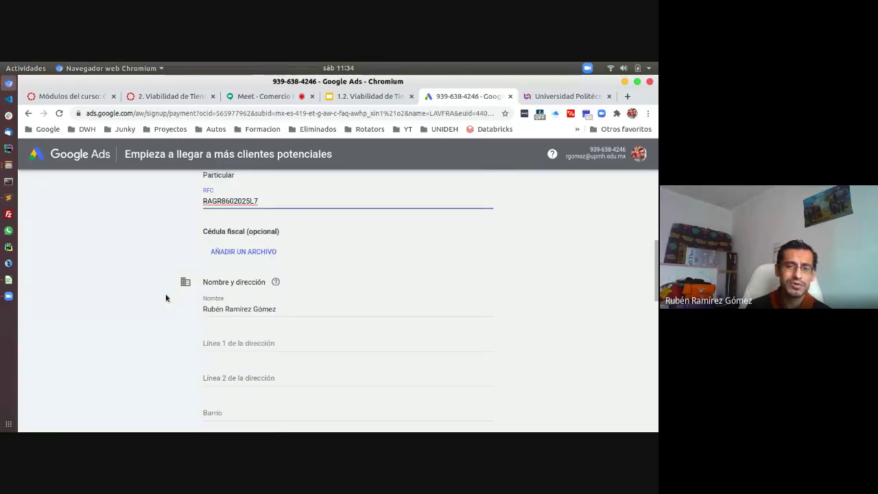
double_click(228, 199)
left_click(265, 199)
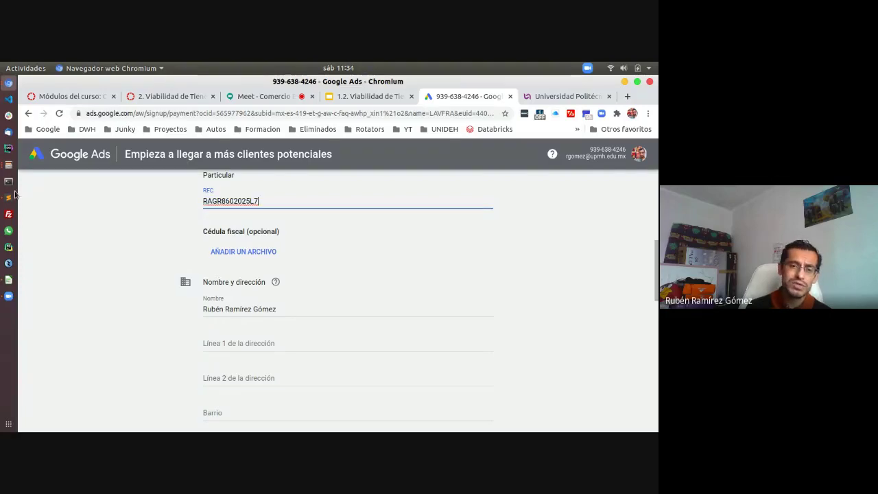
left_click(77, 203)
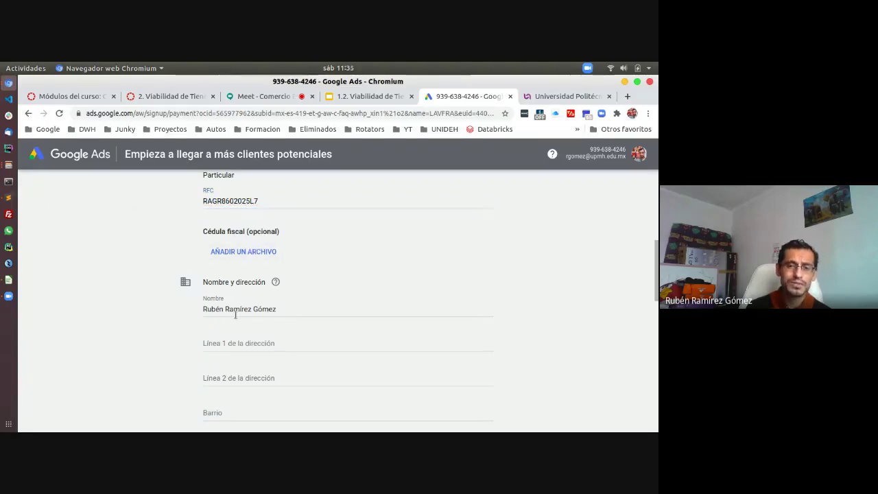
Enter the first line of the customer's billing address in lowercase.
scroll(253, 232, "down", 3)
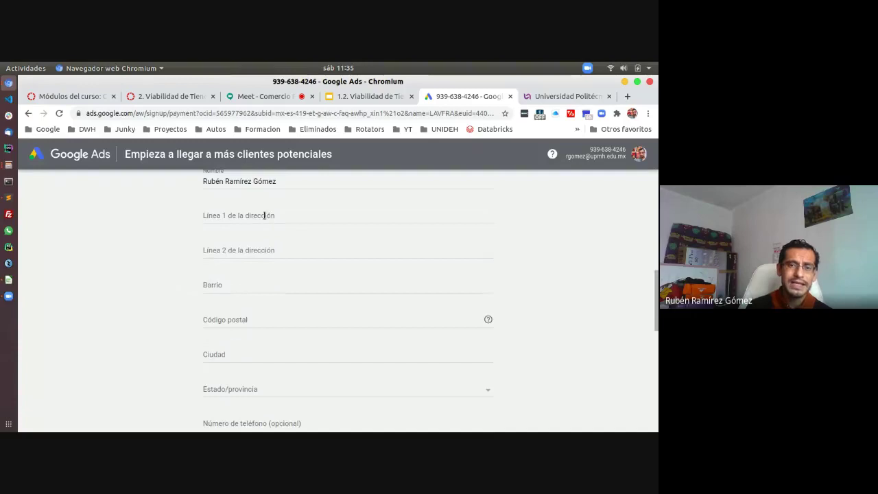
scroll(265, 214, "down", 2)
scroll(254, 261, "up", 2)
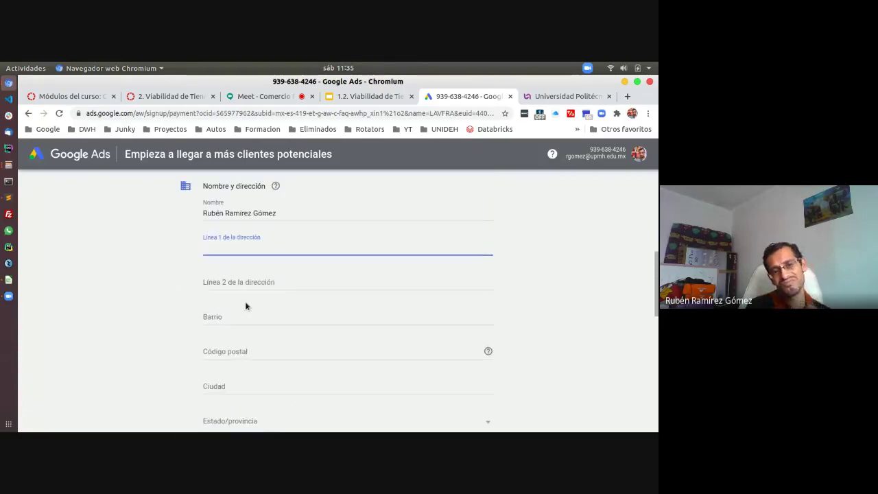
scroll(245, 303, "down", 1)
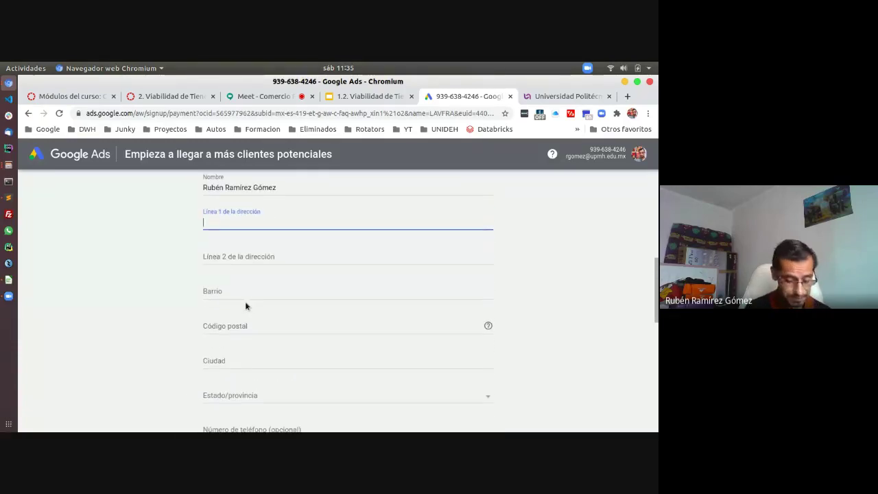
type("tIZAYUCA")
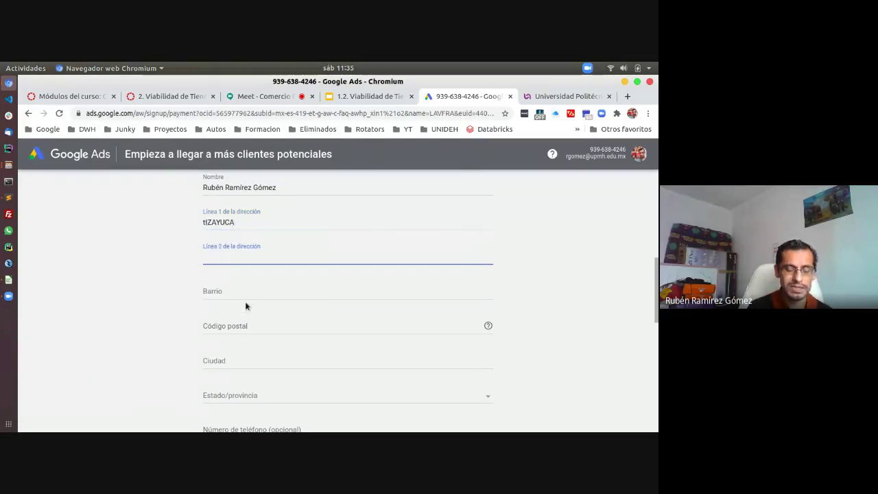
key("ctrl+a")
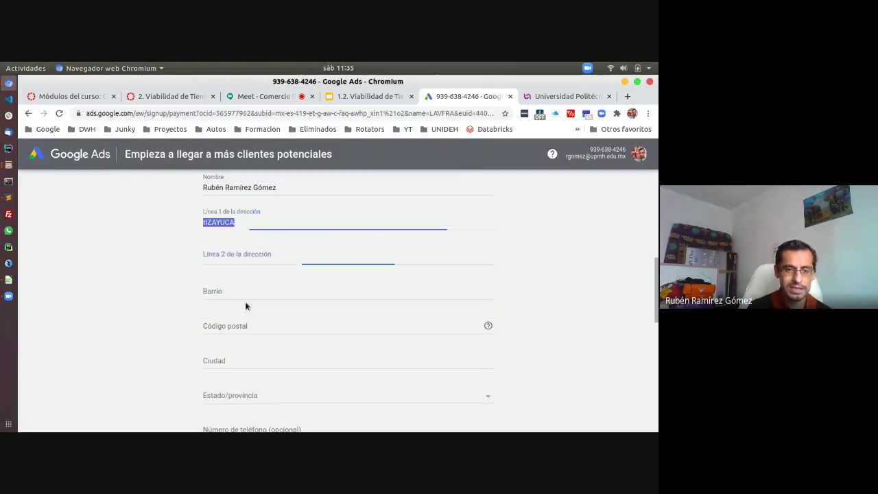
type("tizayuca")
Fill in the second line, neighbourhood and postal code of the customer's billing address.
key("Tab")
type("tizayuca")
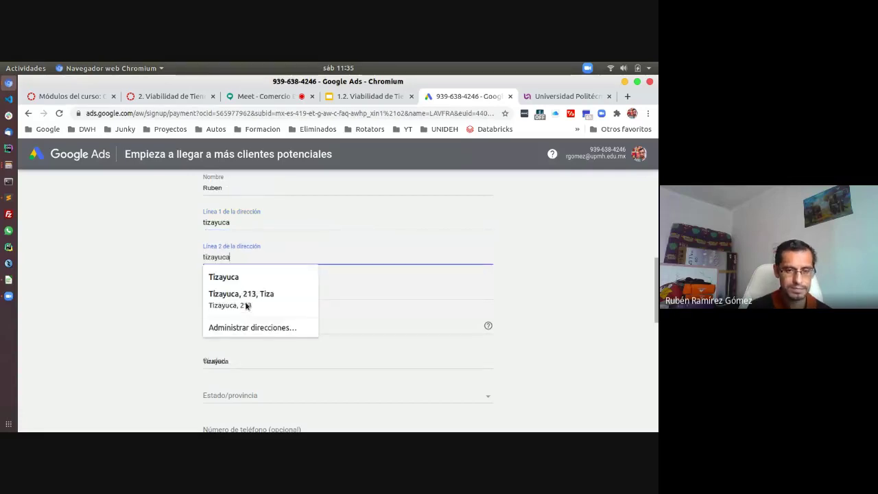
key("Tab")
type("q")
type("tizayuca")
key("Tab")
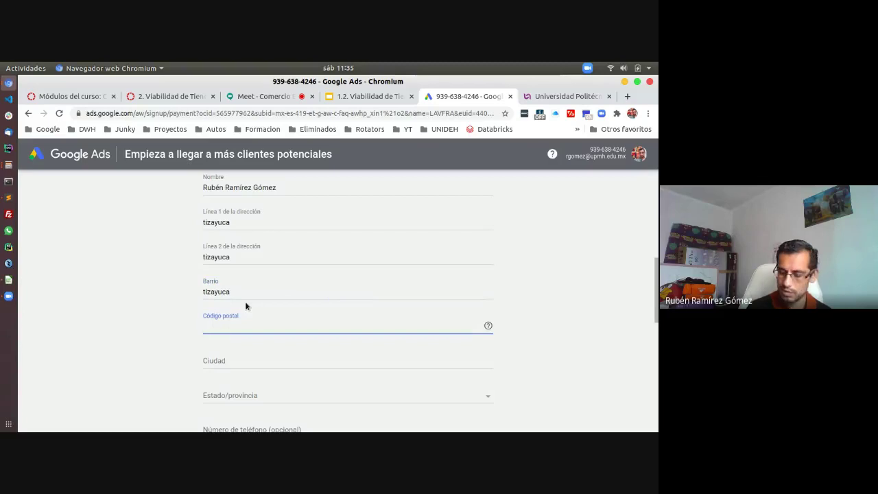
type("43810")
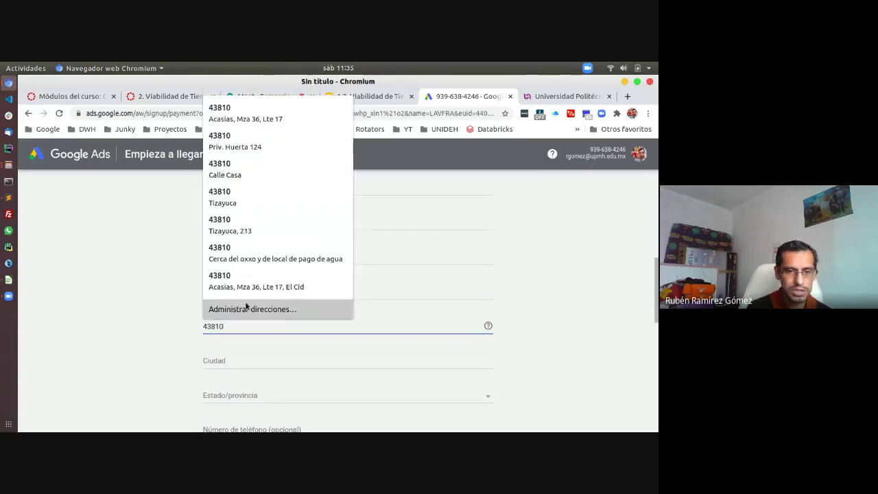
left_click(246, 306)
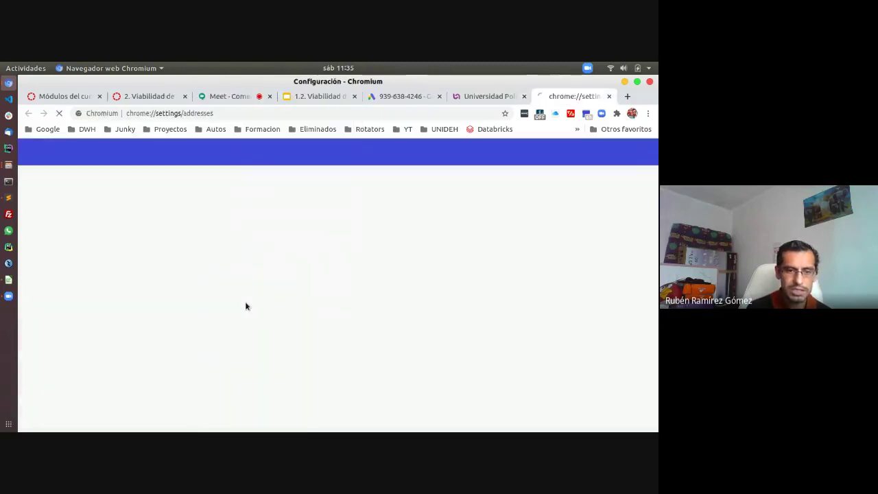
left_click(410, 102)
left_click(608, 96)
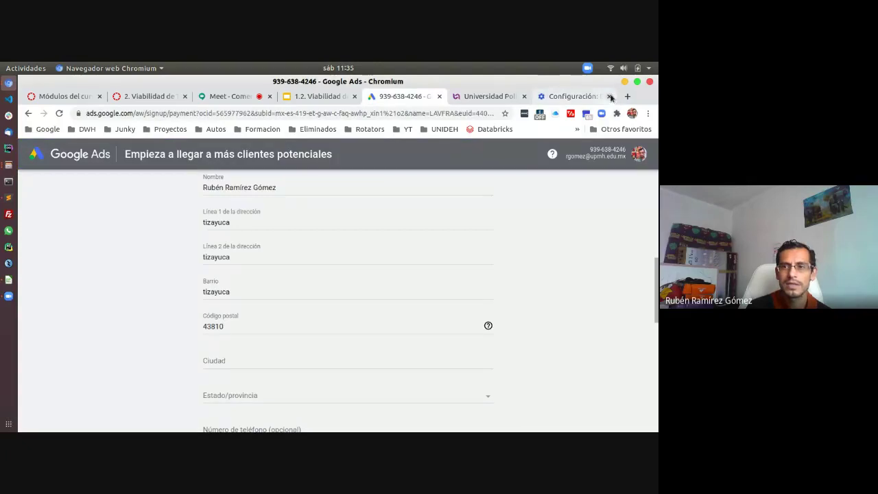
Enter the city of the customer's billing address and choose the matching state.
left_click(234, 361)
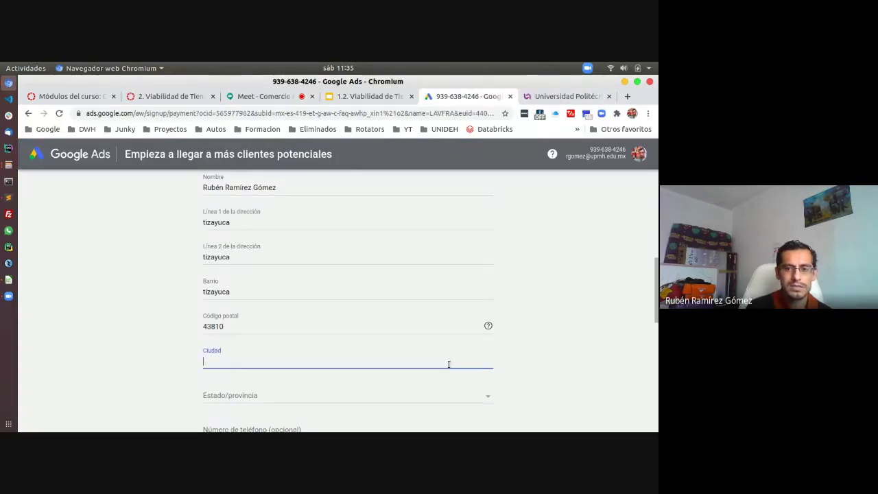
type("tizayuca")
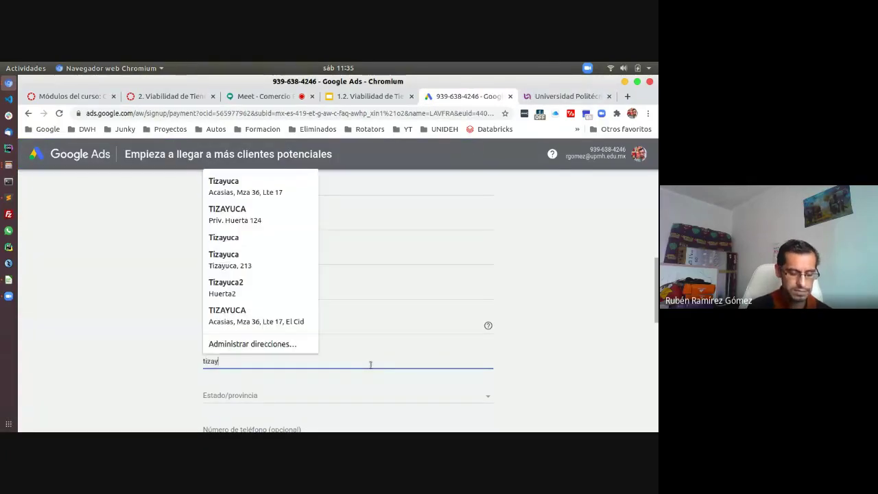
key("Tab")
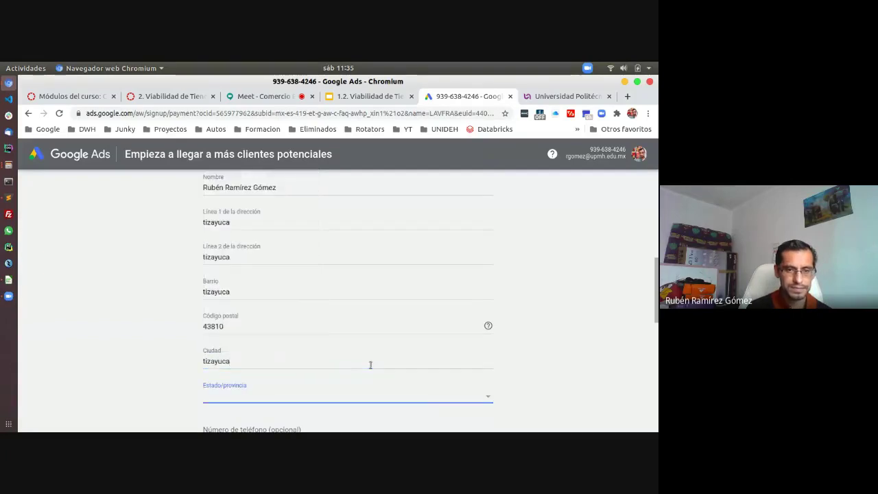
left_click(339, 396)
scroll(272, 416, "down", 3)
scroll(240, 416, "down", 2)
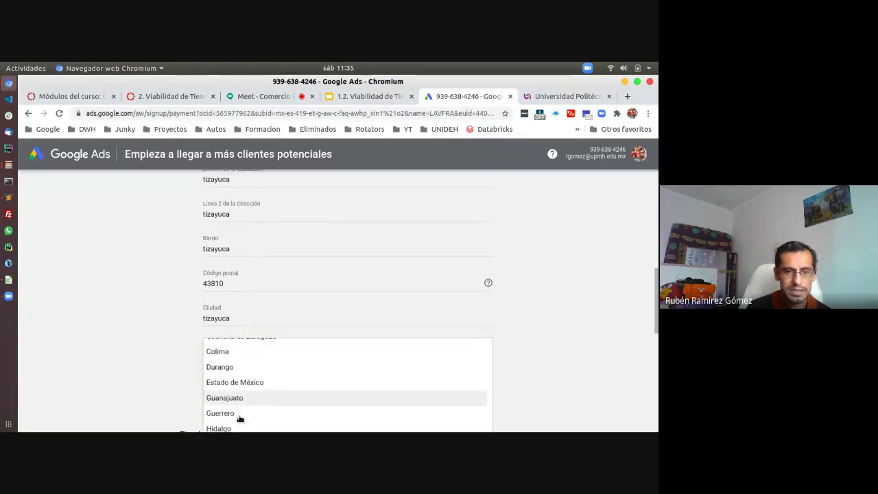
left_click(241, 371)
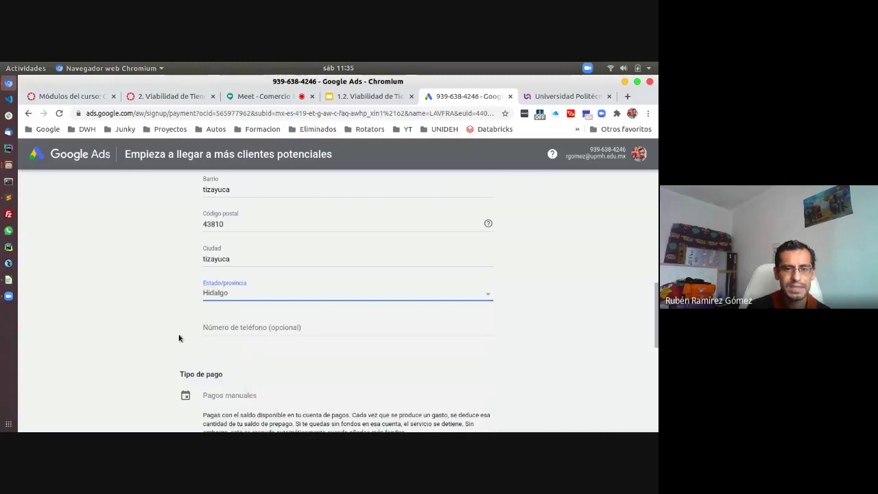
Set the manual payment amount to 100 MXN.
scroll(178, 338, "down", 1)
scroll(234, 332, "down", 4)
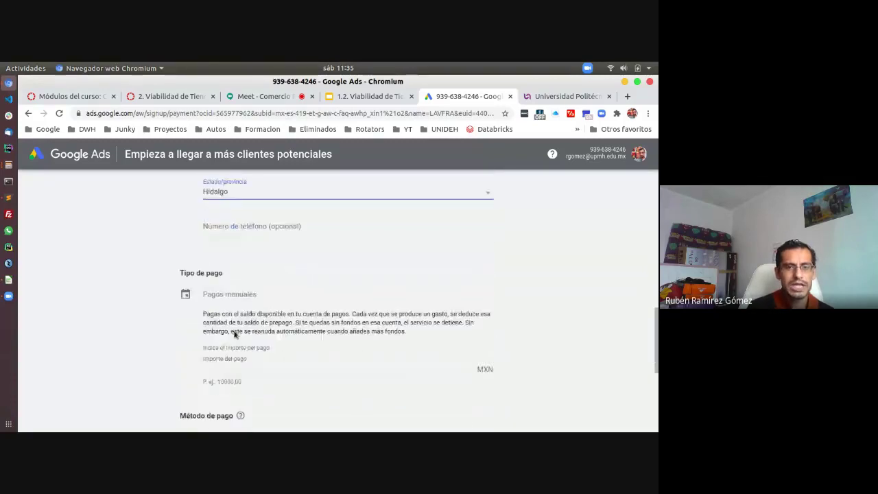
left_click(242, 291)
scroll(243, 290, "down", 5)
type("100")
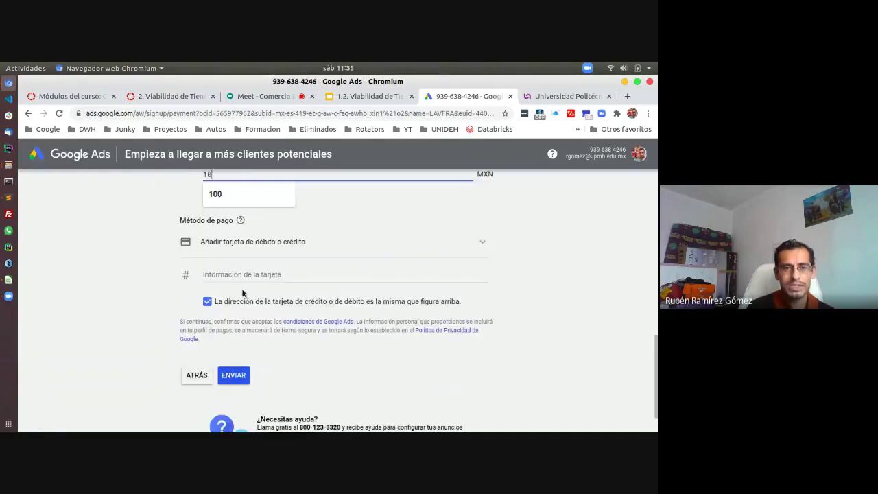
scroll(159, 237, "up", 2)
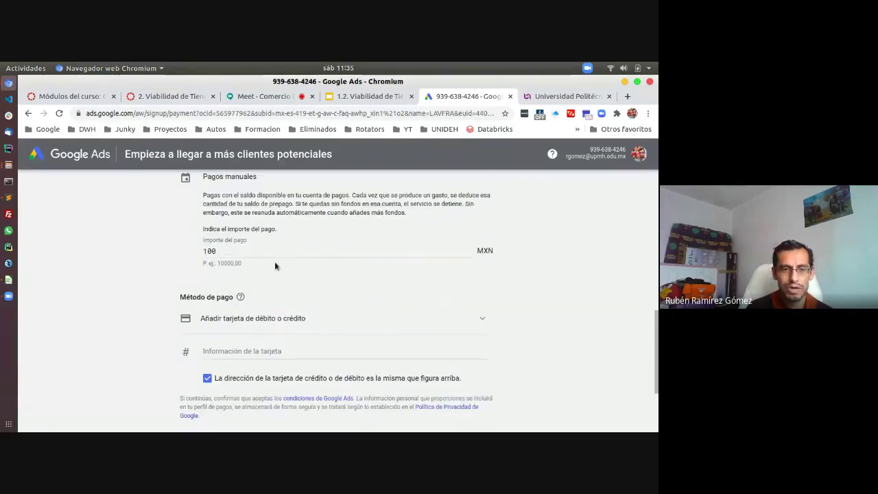
Choose OXXO as the payment method, submit the billing setup and complete the transaction without downloading the code.
left_click(294, 319)
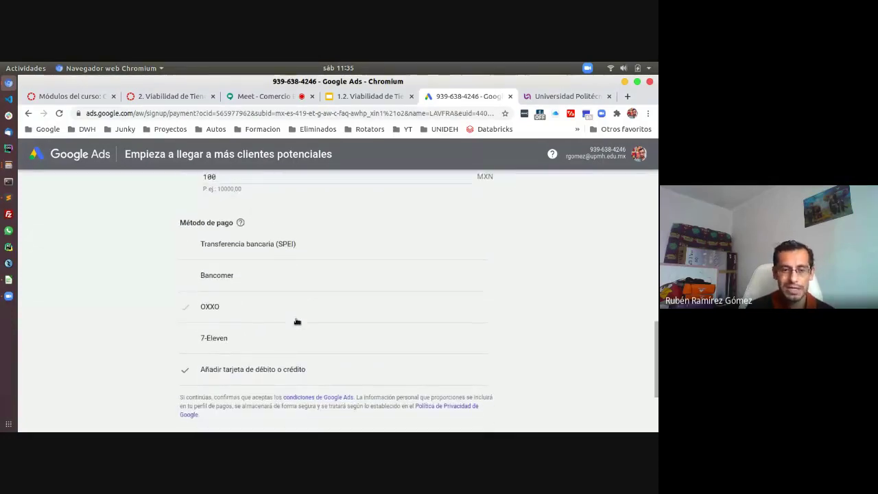
left_click(214, 312)
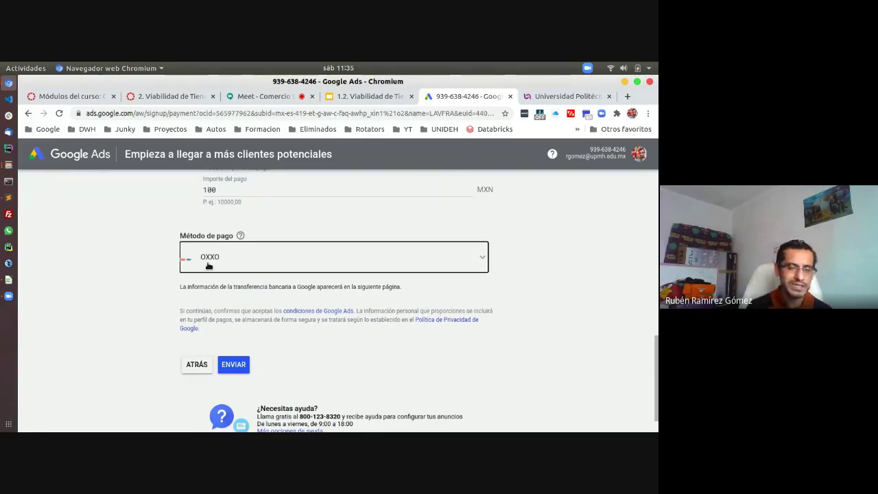
left_click(233, 365)
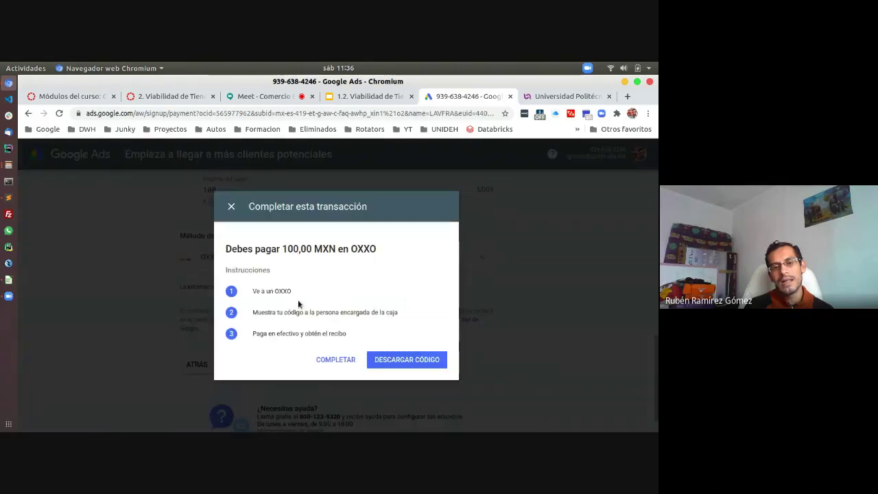
left_click(338, 362)
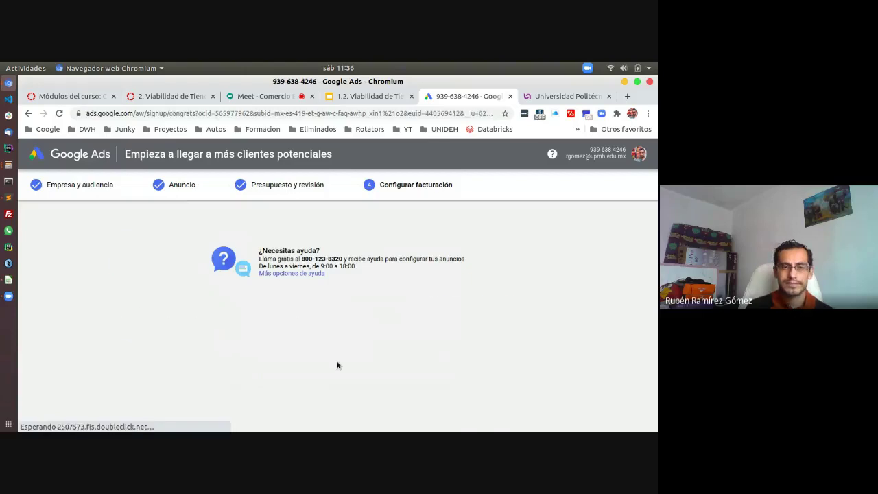
Continue to the new campaign's dashboard, skipping the Google Analytics conversion tracking setup for the moment.
left_click(194, 265)
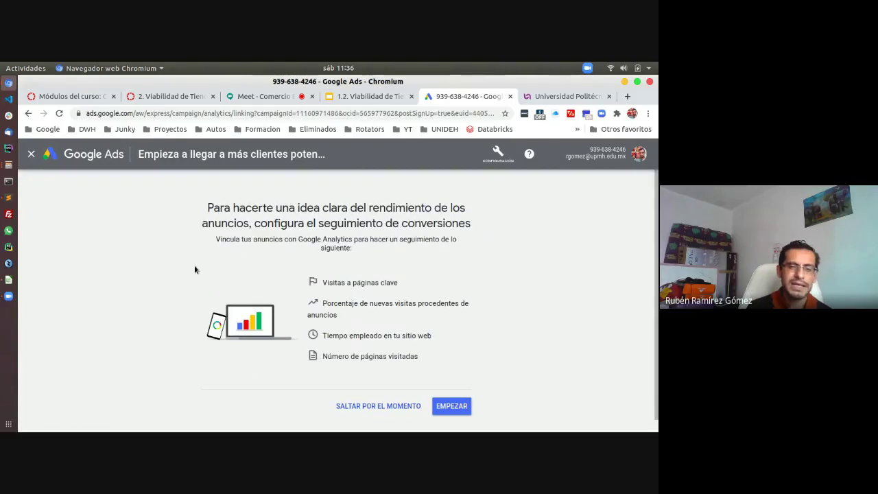
scroll(202, 274, "down", 1)
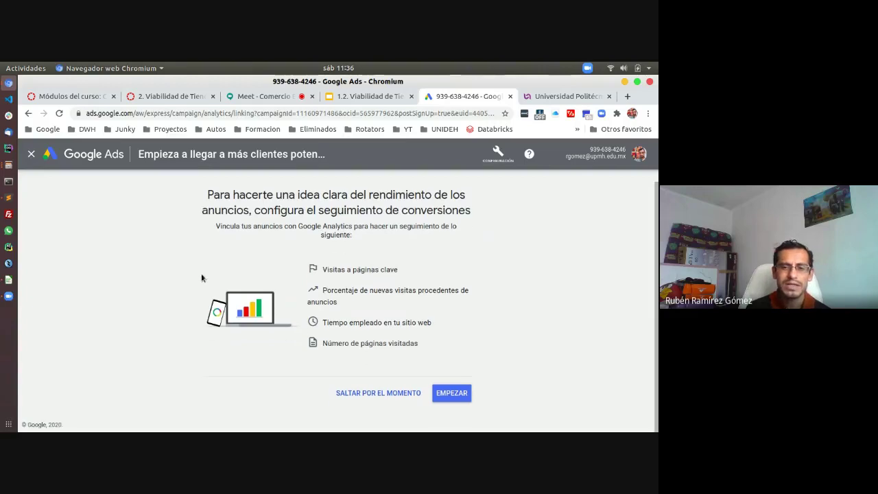
left_click(387, 397)
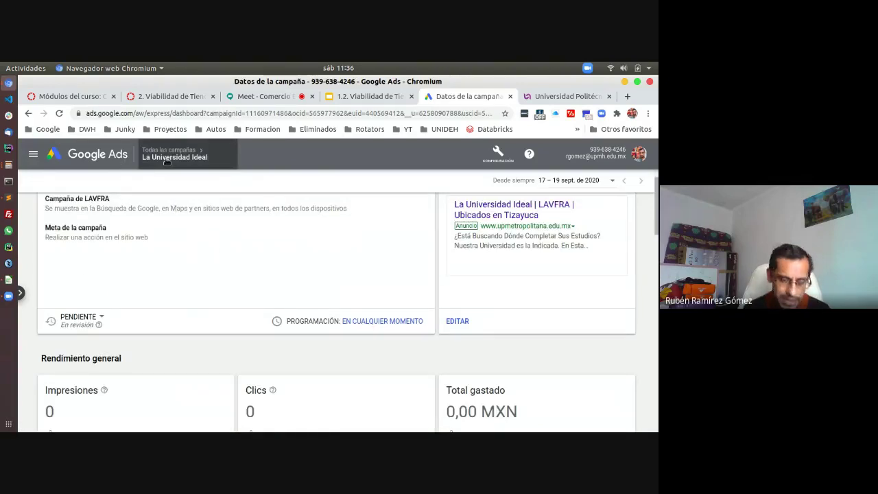
mouse_move(166, 160)
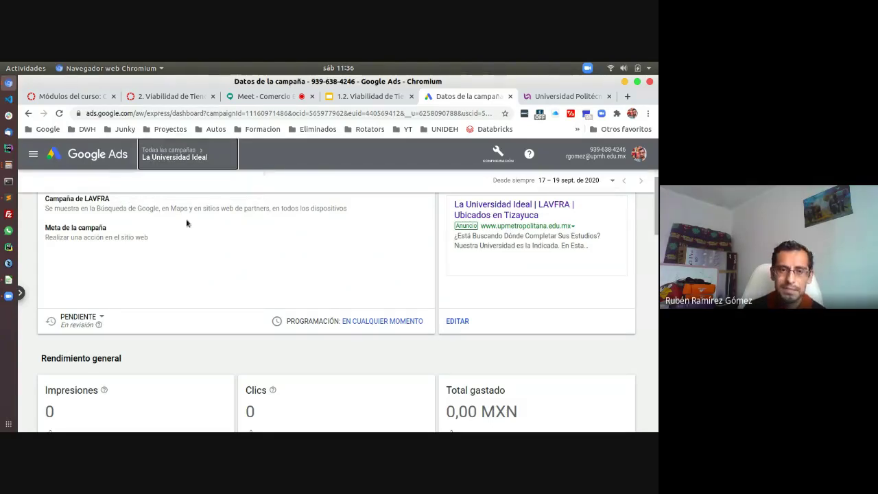
scroll(265, 259, "up", 1)
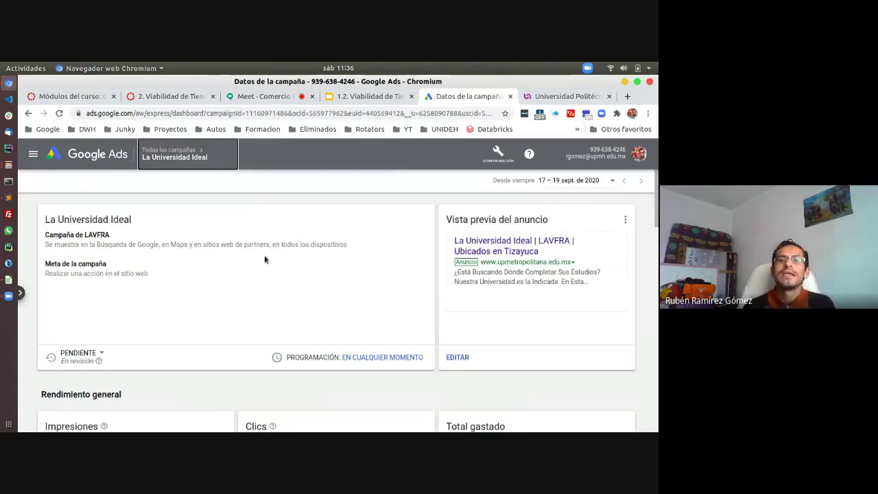
Switch the Google Ads account from smart mode to expert mode and confirm the change.
left_click(500, 154)
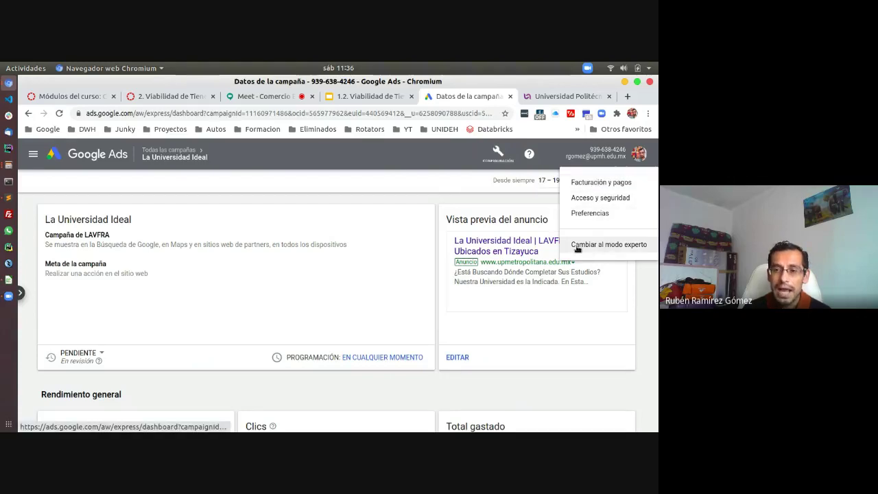
left_click(617, 249)
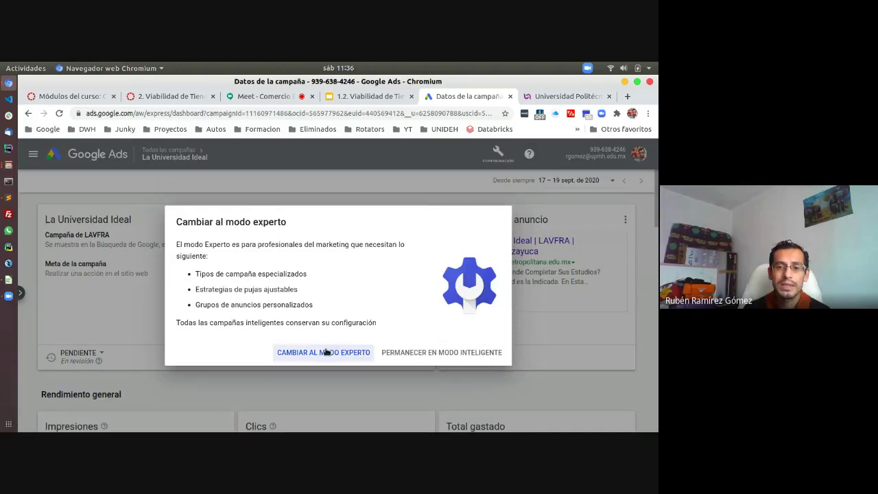
left_click(326, 352)
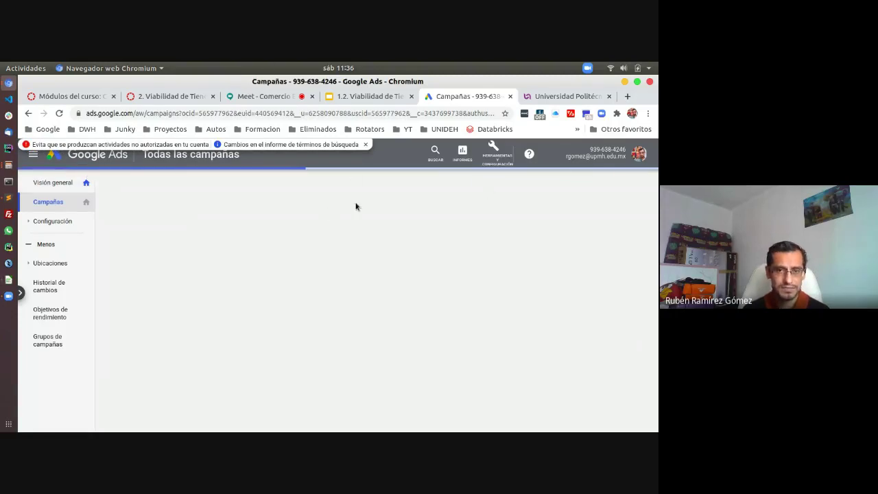
Open the Keyword Planner and dismiss its introductory guide and the account notices.
left_click(493, 156)
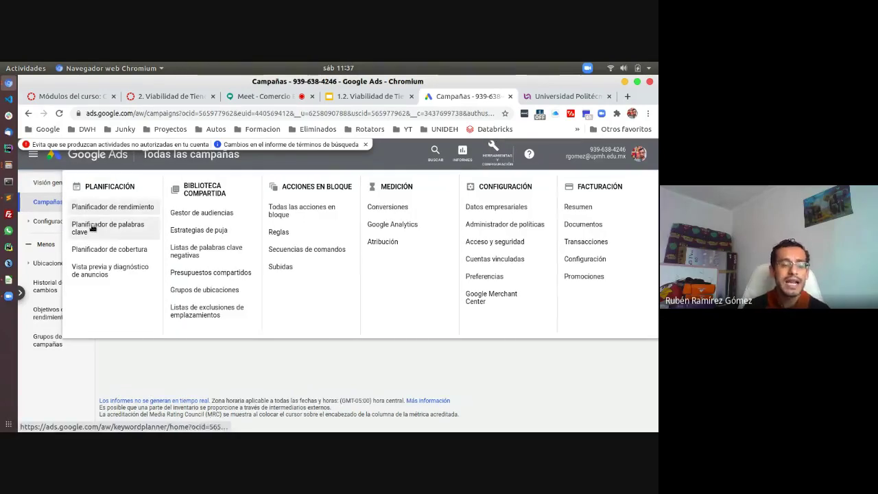
left_click(92, 227)
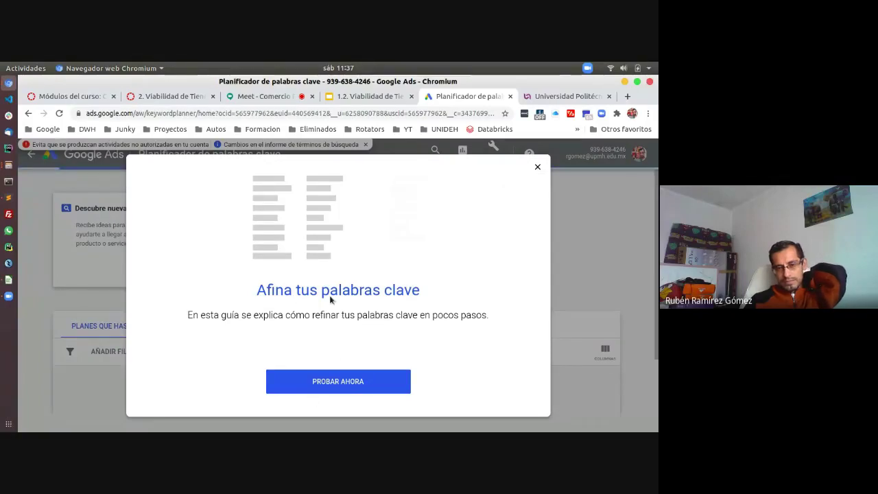
key("Escape")
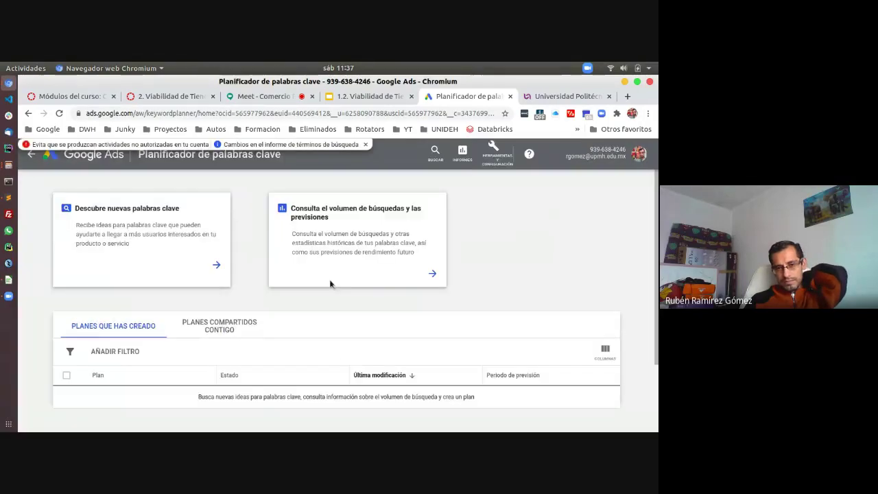
left_click(367, 145)
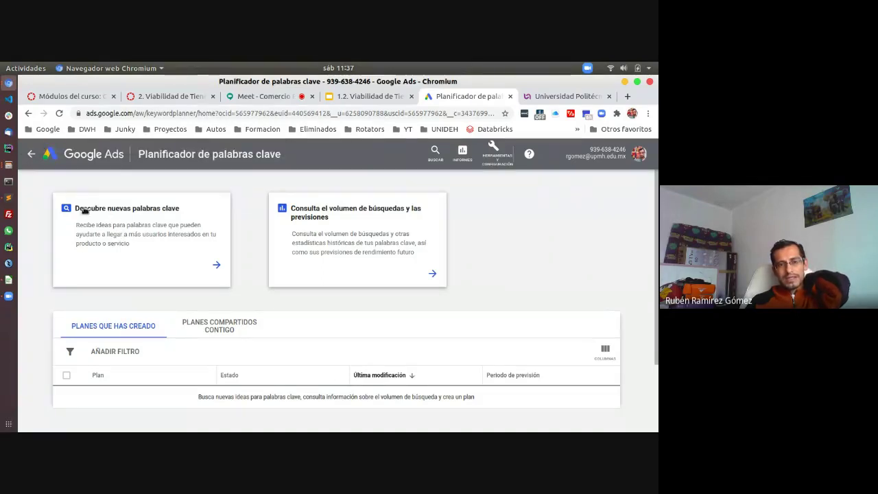
Start discovering new keywords using the six lavender-related terms copied from the Sublime Text list, from "lavanda" to "aromaterapia".
left_click(132, 215)
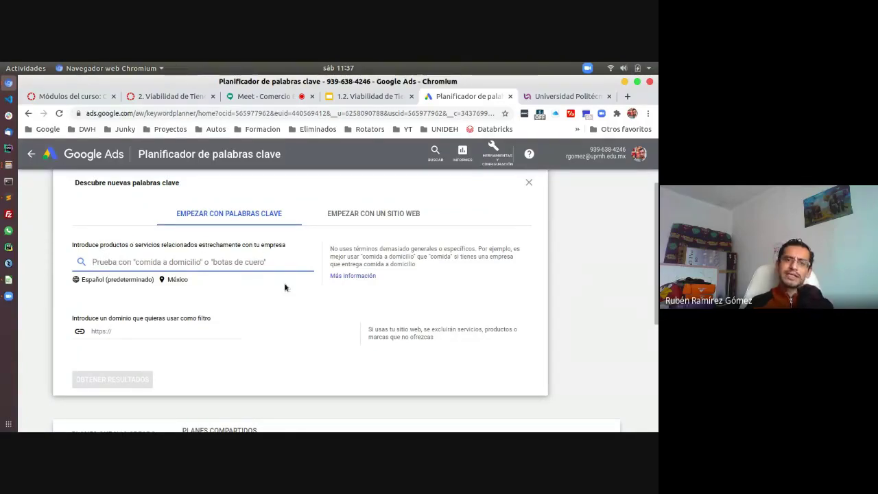
left_click(9, 198)
left_click_drag(221, 318, 50, 187)
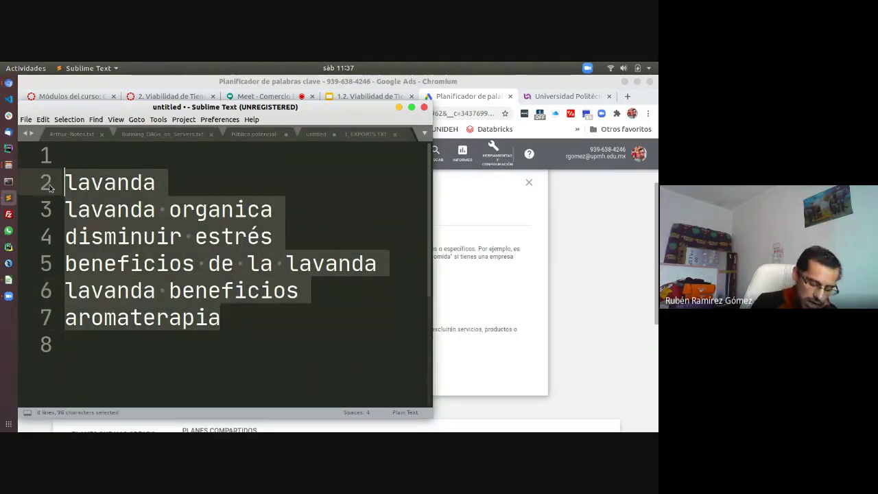
key("ctrl+c")
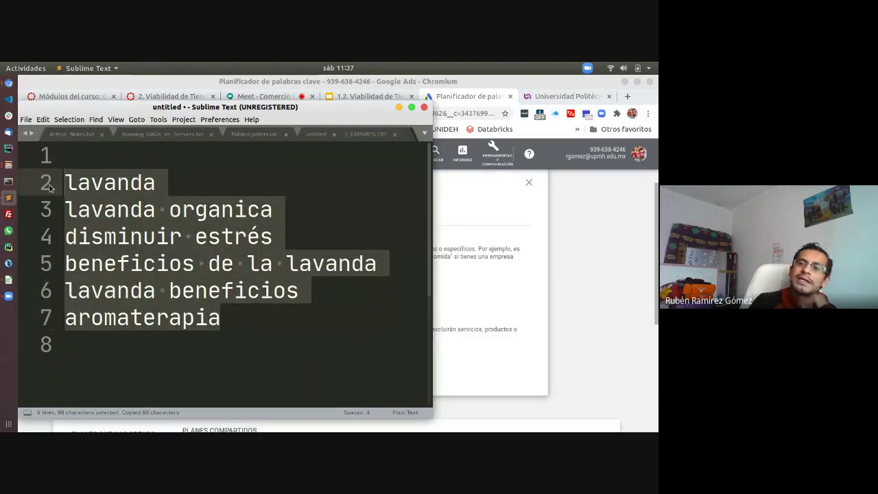
left_click(641, 245)
left_click(116, 262)
key("ctrl+v")
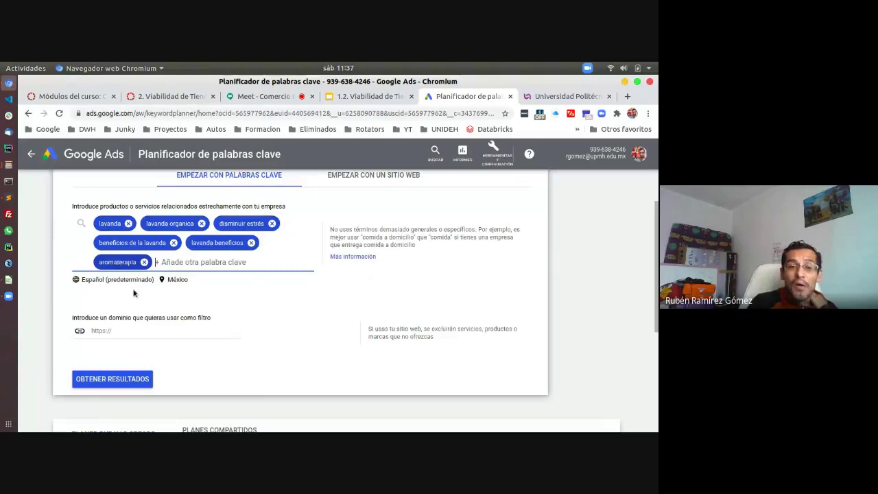
left_click(98, 281)
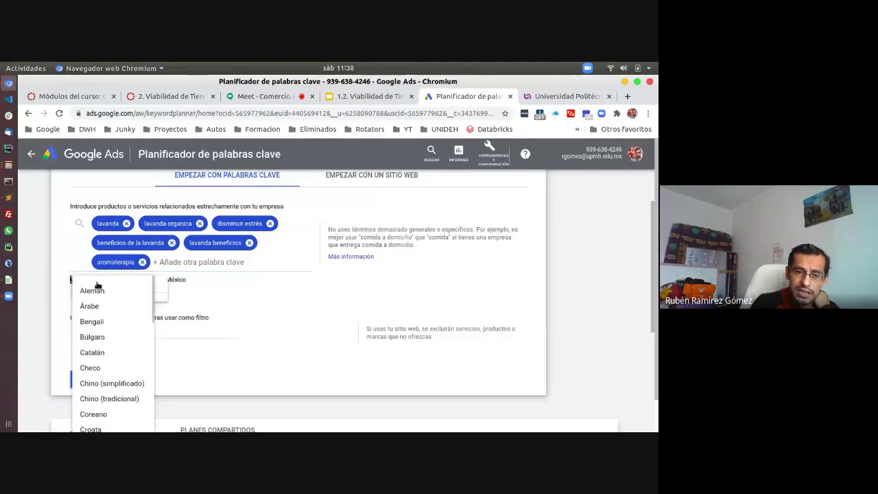
scroll(114, 313, "down", 3)
left_click(41, 241)
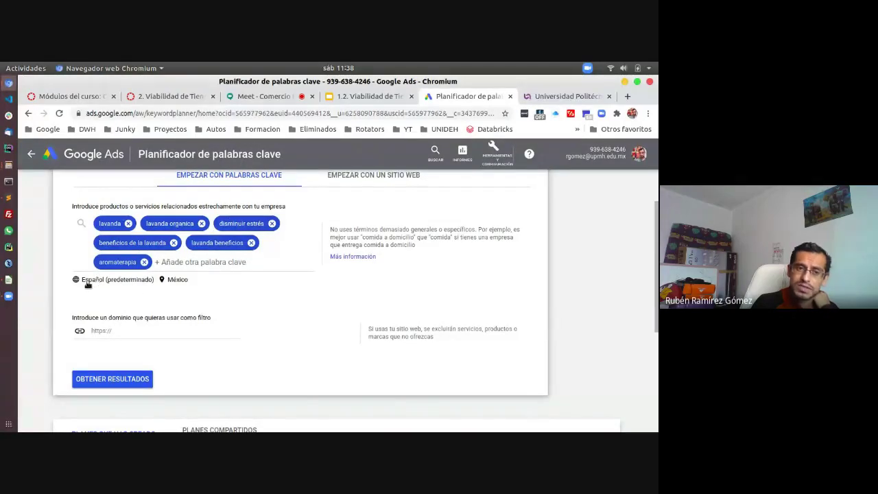
Replace the México country target with the state of Hidalgo in the keyword search's location settings.
left_click(185, 282)
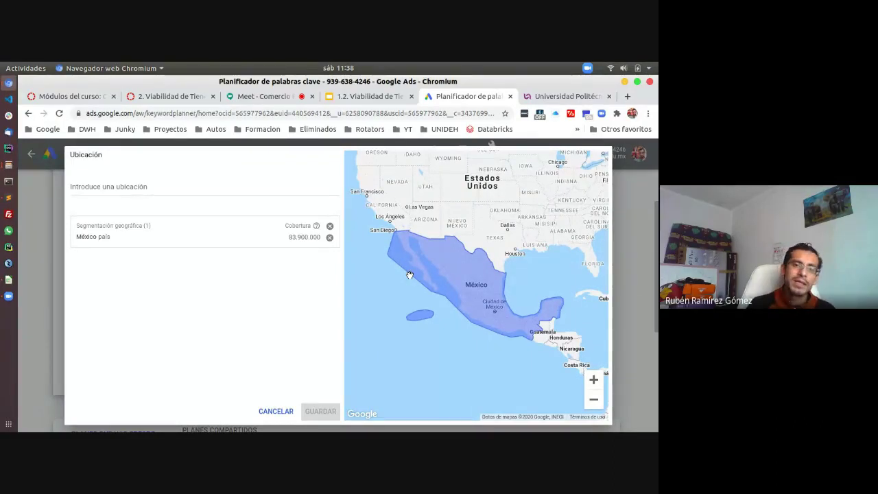
left_click(330, 225)
left_click(80, 186)
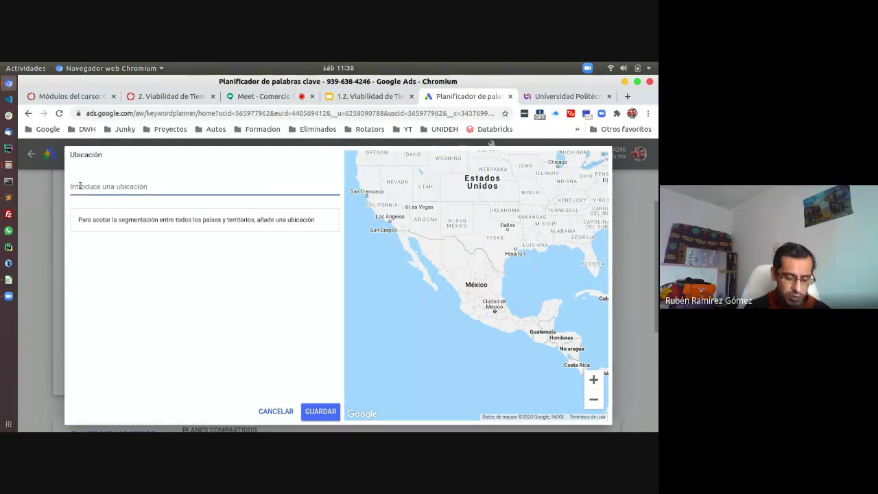
type("Hidalgun")
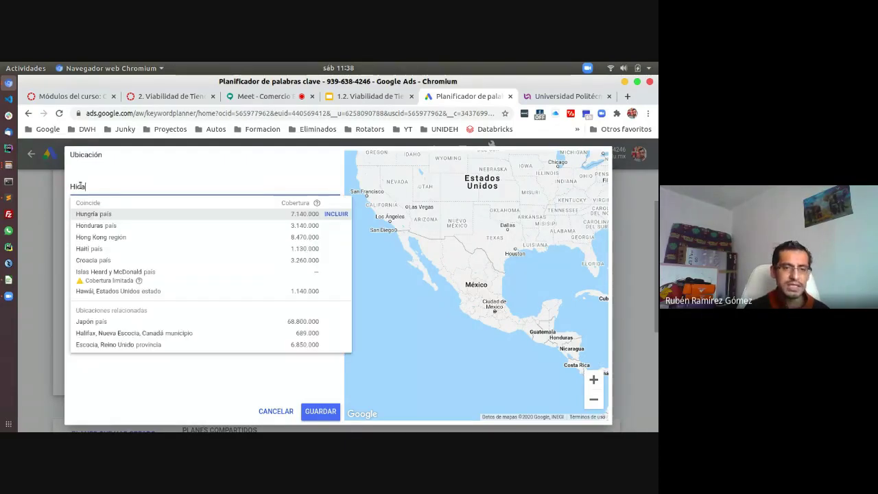
key("BackSpace")
key("BackSpace")
key("BackSpace")
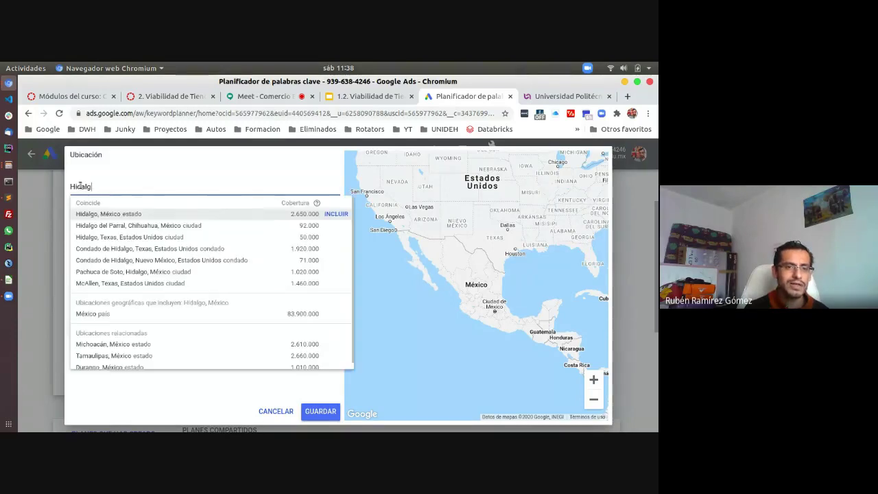
left_click(124, 214)
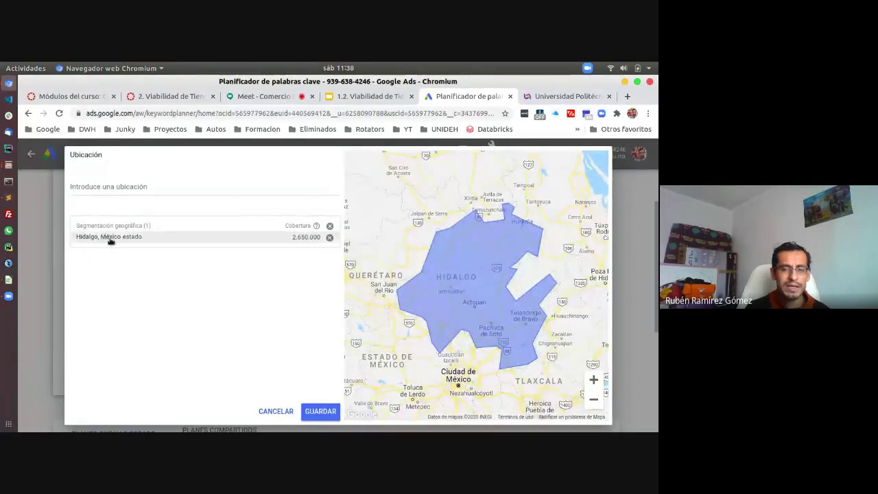
Add the states Estado de México and Ciudad de México to the targeted locations.
left_click(156, 189)
type("Estado de Mex")
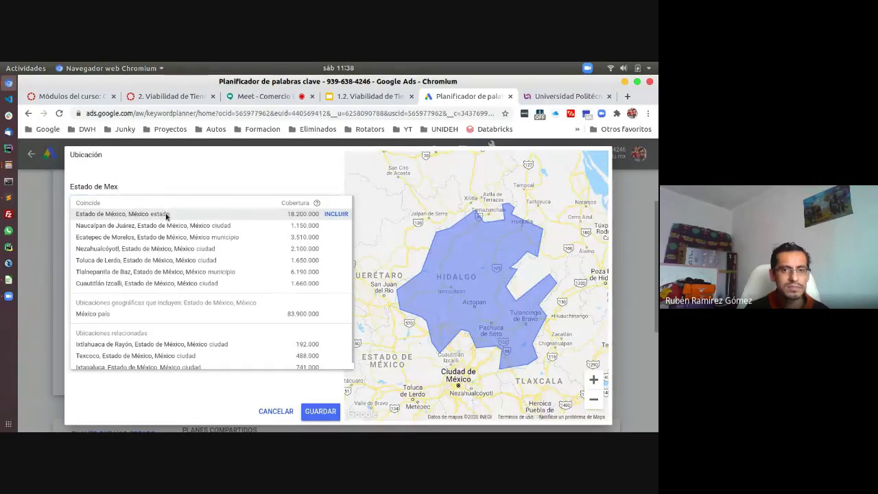
left_click(165, 216)
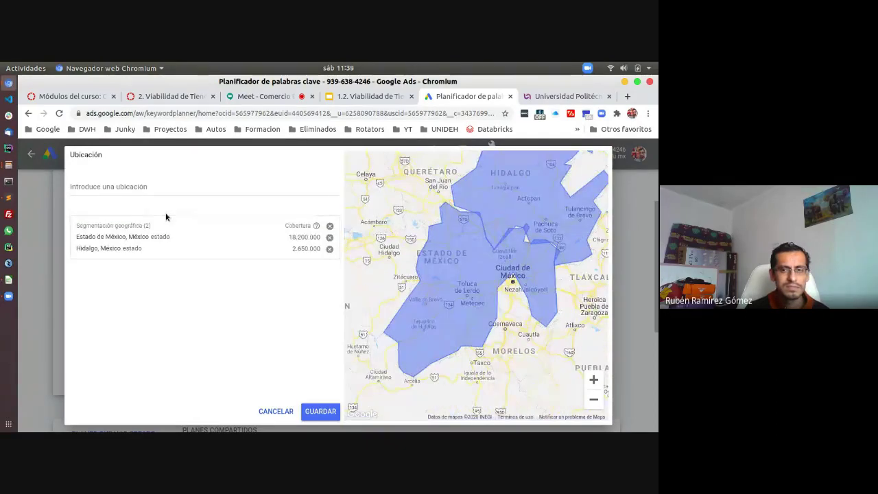
left_click(138, 185)
type("cdm")
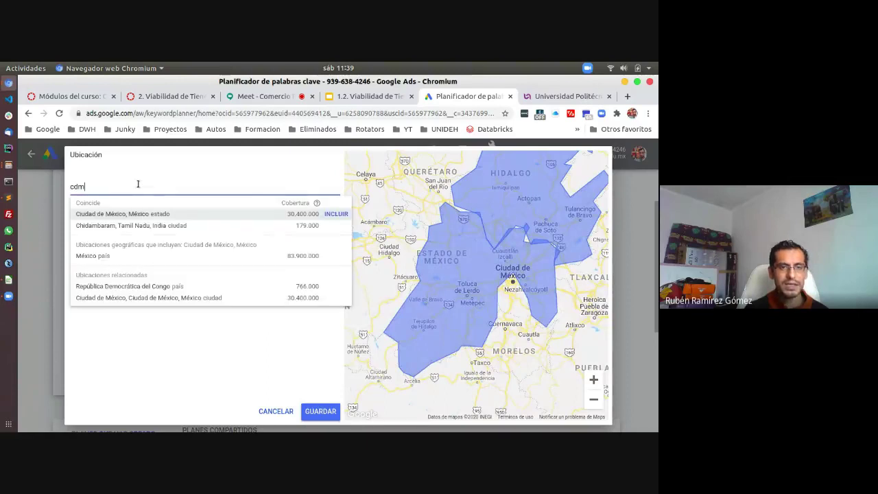
type("x")
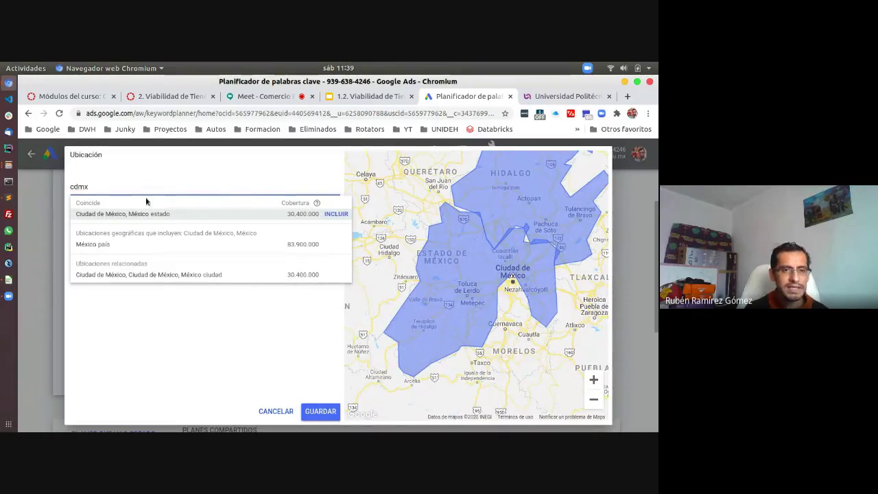
left_click(146, 214)
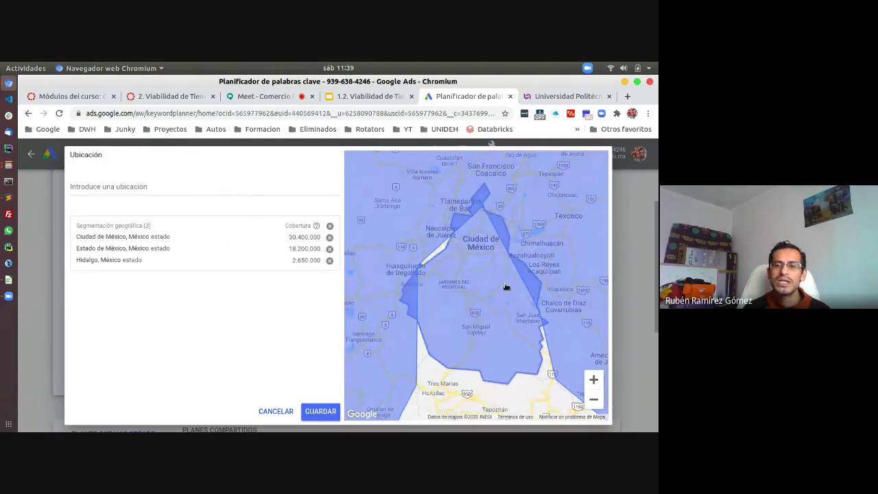
Examine the coverage of the three targeted states on the location map, out to the surrounding regions of central México.
scroll(505, 287, "down", 2)
left_click(599, 404)
left_click(595, 400)
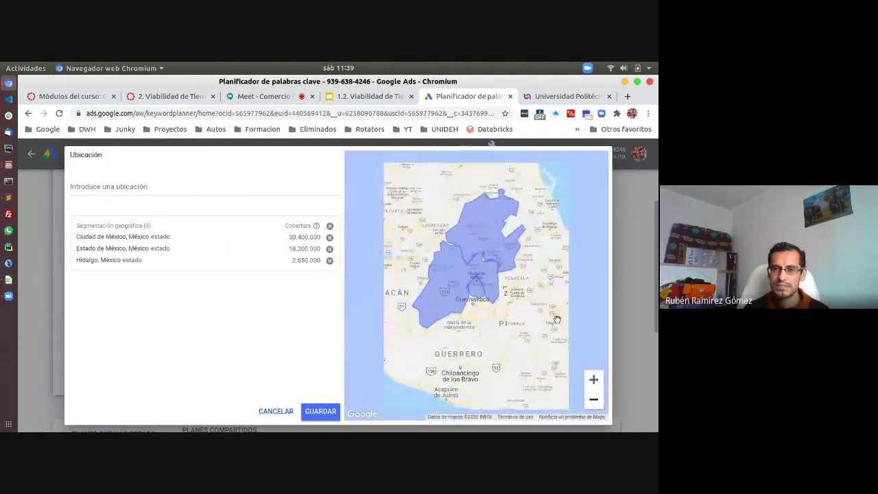
left_click_drag(521, 304, 503, 337)
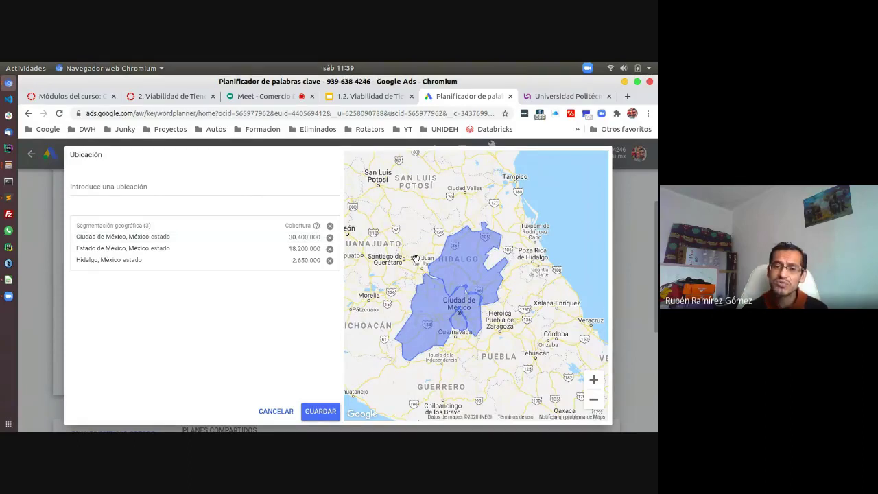
left_click_drag(487, 362, 446, 311)
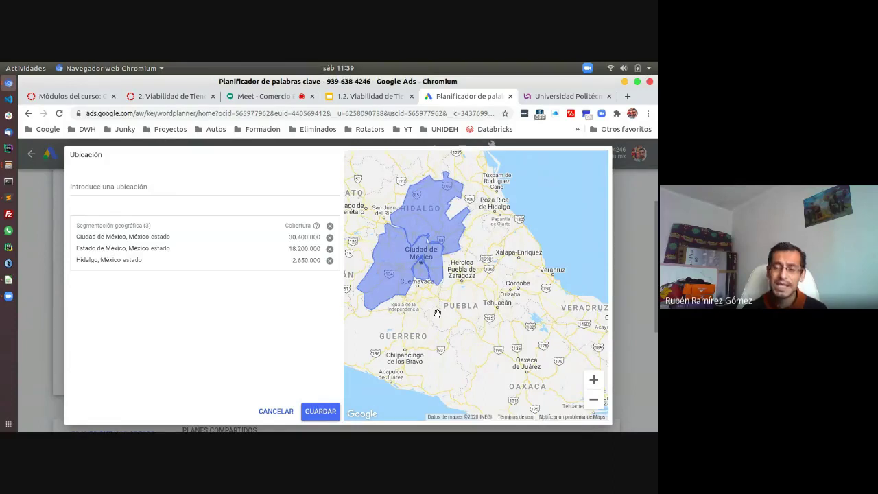
left_click_drag(468, 335, 505, 356)
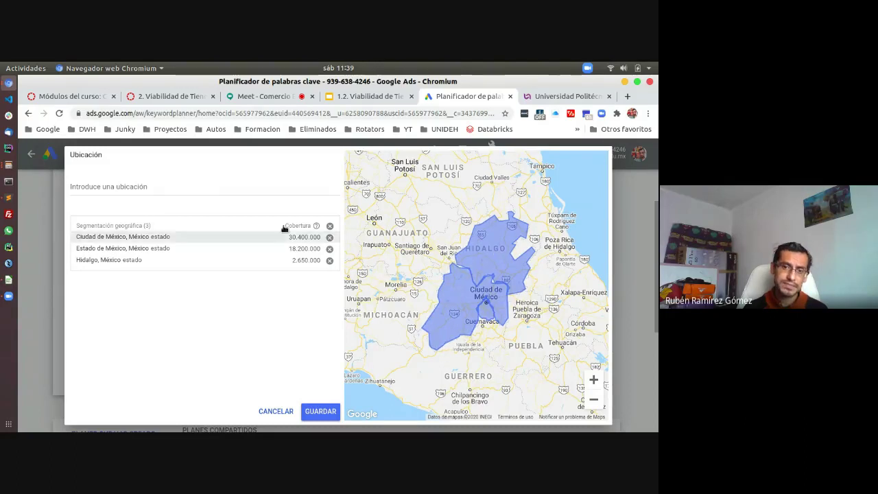
Replace all targeted states with the country México and close the location settings without saving.
left_click(330, 226)
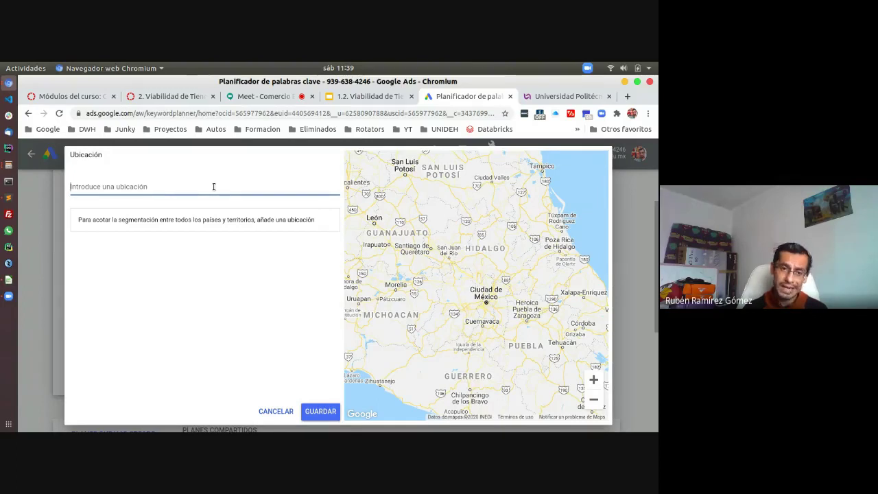
type("Mex")
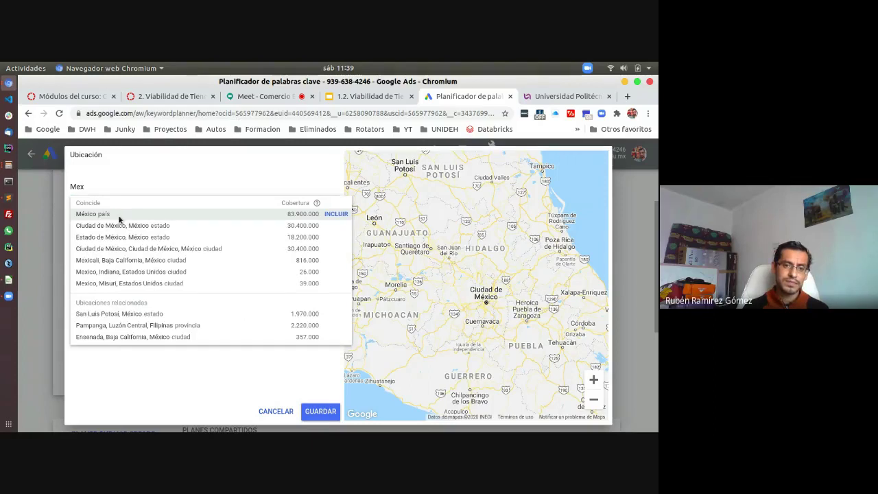
left_click(118, 218)
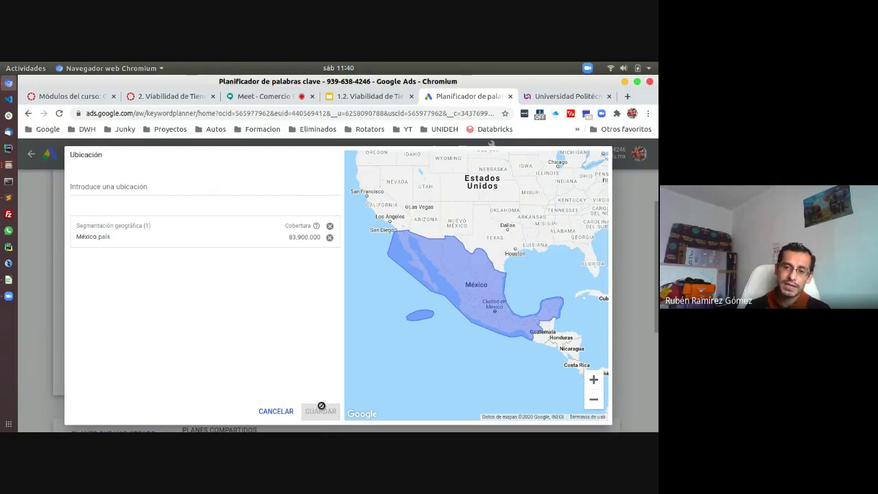
left_click(275, 411)
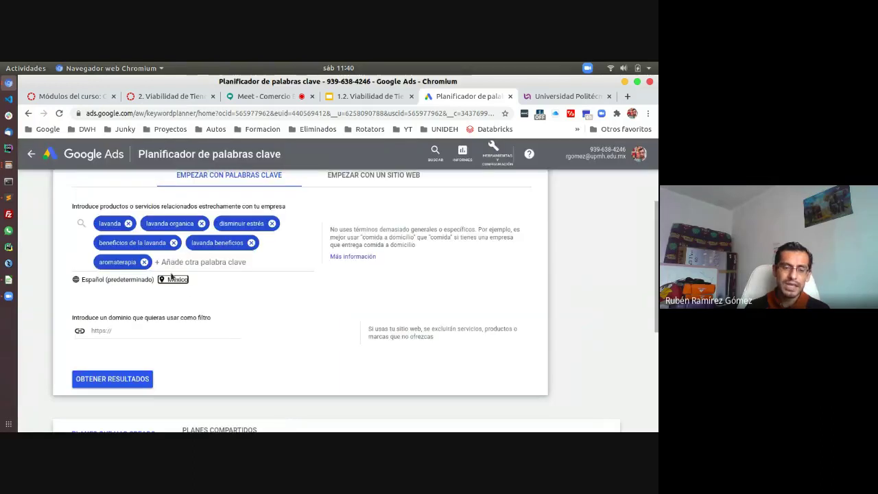
Get the keyword ideas for the six lavender terms in México and review their suggested broader searches, monthly searches and competition.
left_click(254, 287)
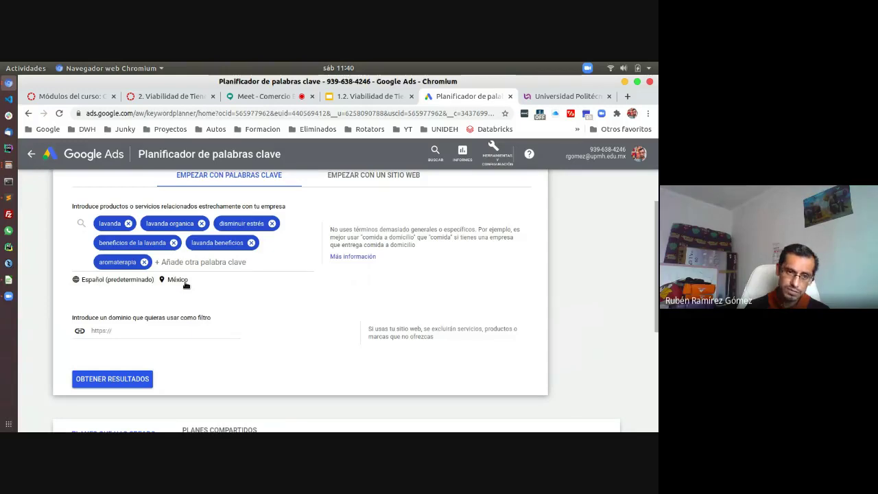
left_click(116, 381)
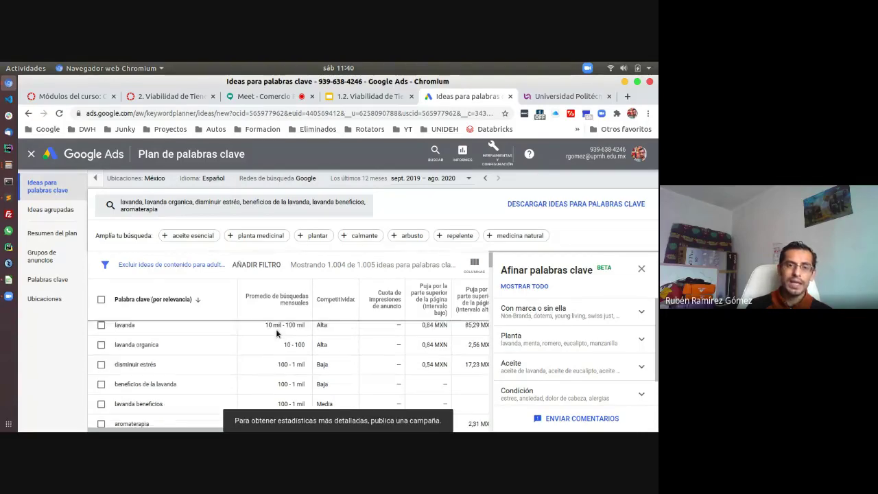
left_click_drag(95, 235, 149, 235)
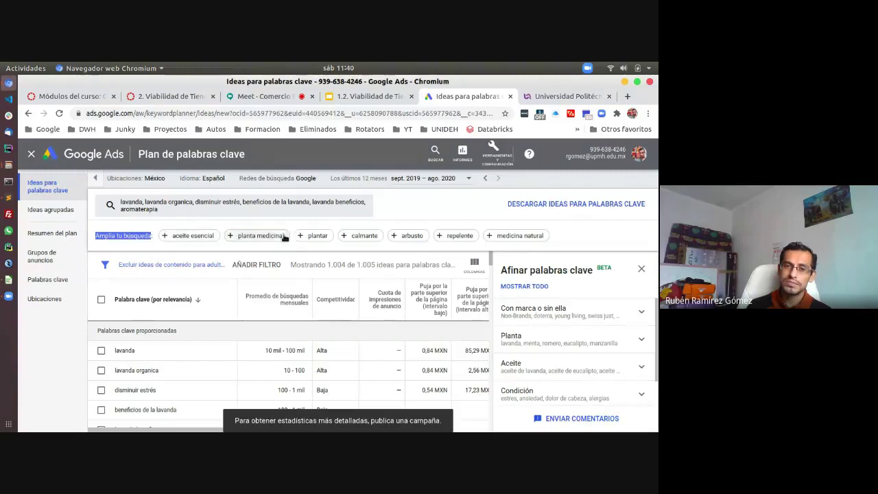
left_click(340, 334)
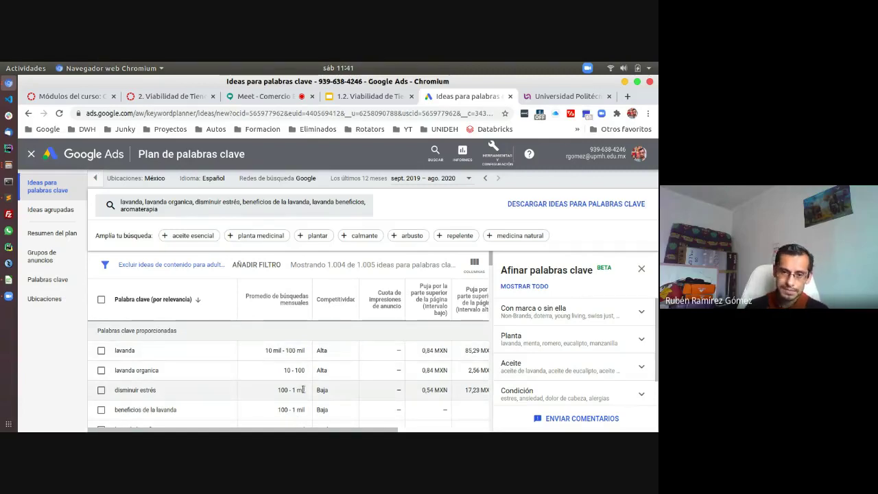
left_click(337, 301)
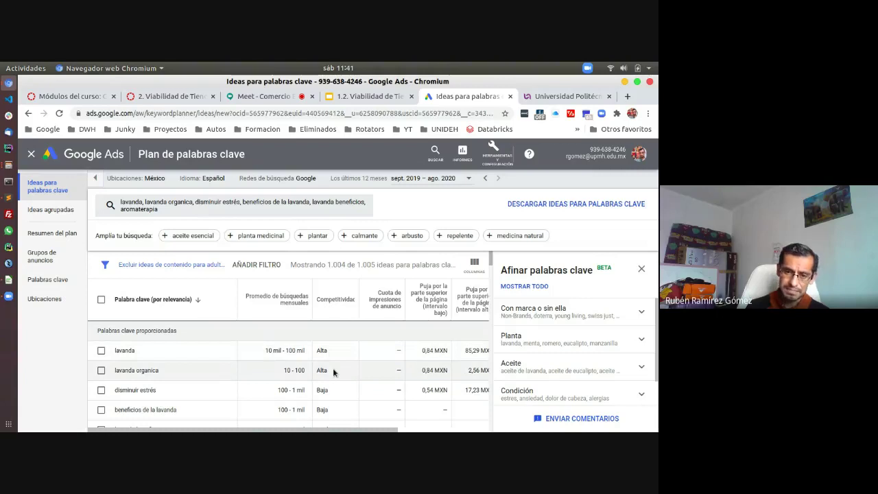
Examine the first page of keyword ideas, comparing average monthly searches, competition and bid ranges down to the end of the list.
scroll(334, 371, "down", 3)
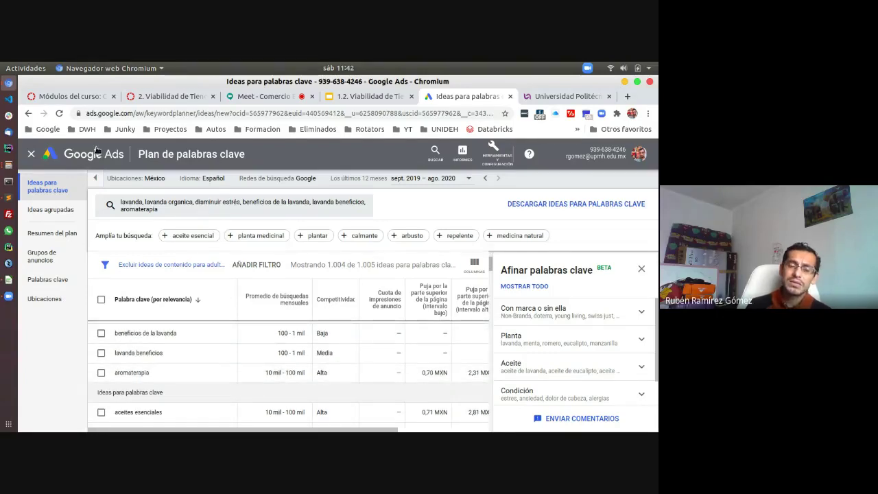
scroll(275, 392, "down", 2)
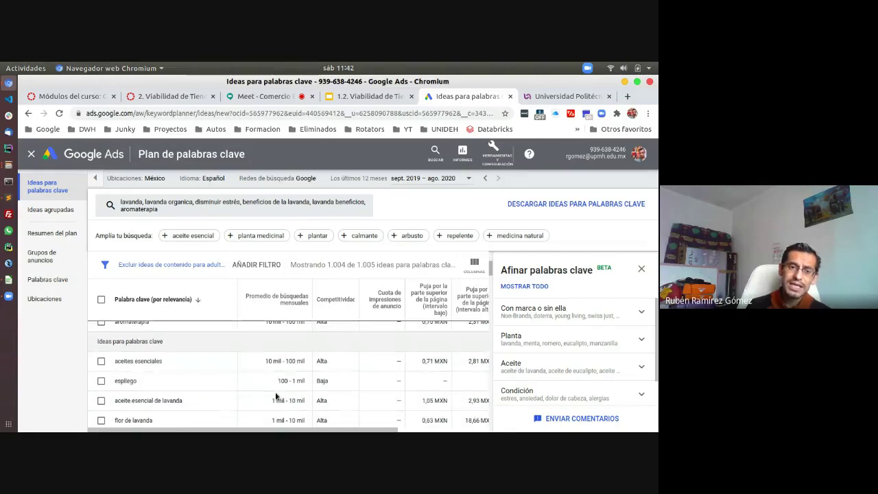
left_click_drag(97, 343, 173, 343)
left_click(174, 343)
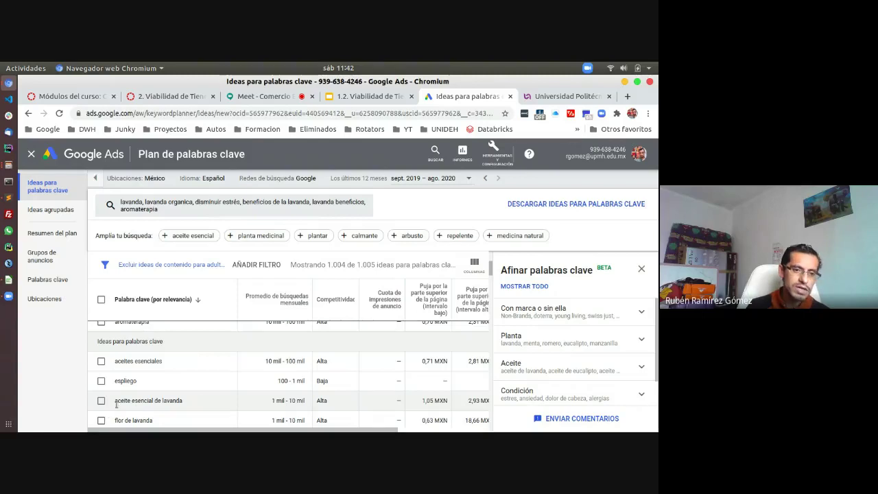
scroll(189, 406, "down", 2)
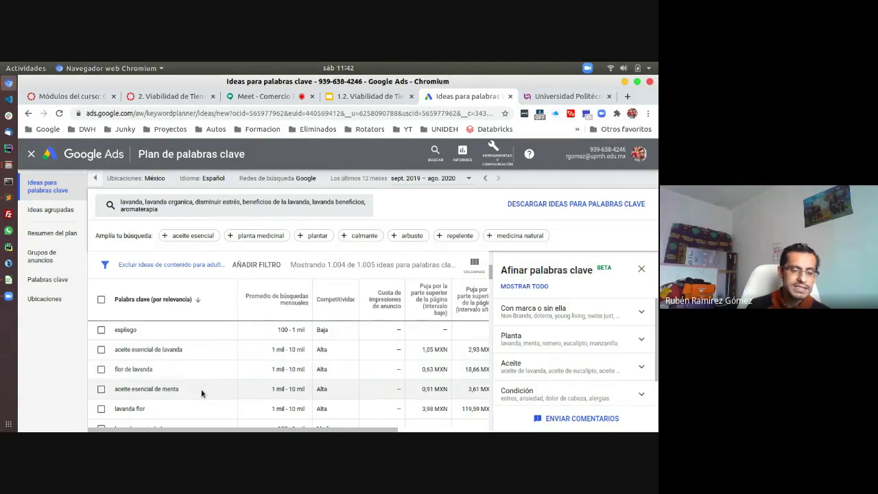
scroll(201, 394, "down", 1)
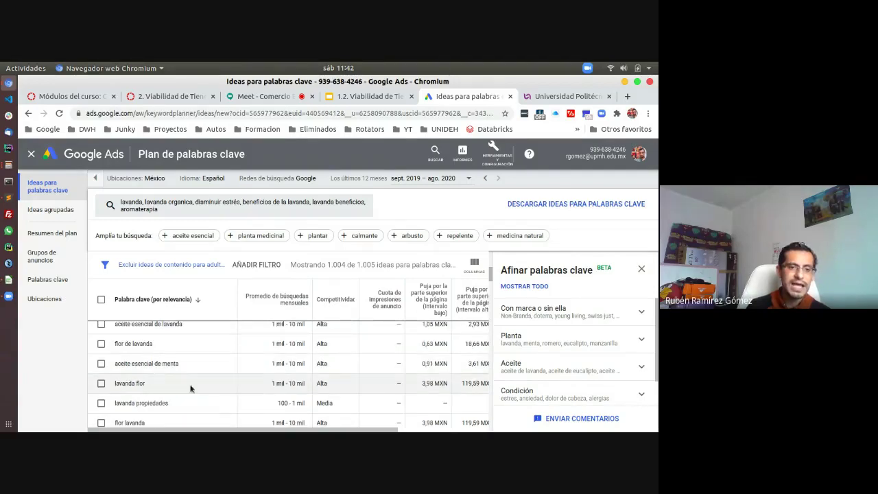
scroll(193, 404, "down", 2)
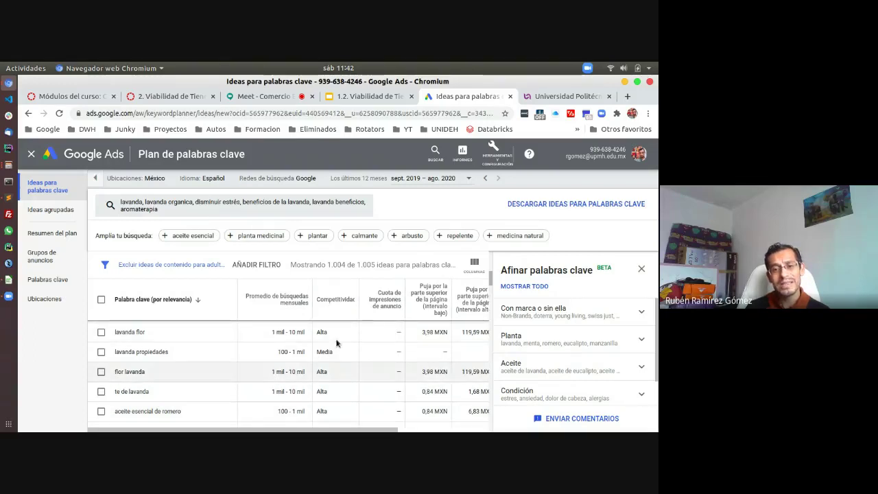
mouse_move(334, 302)
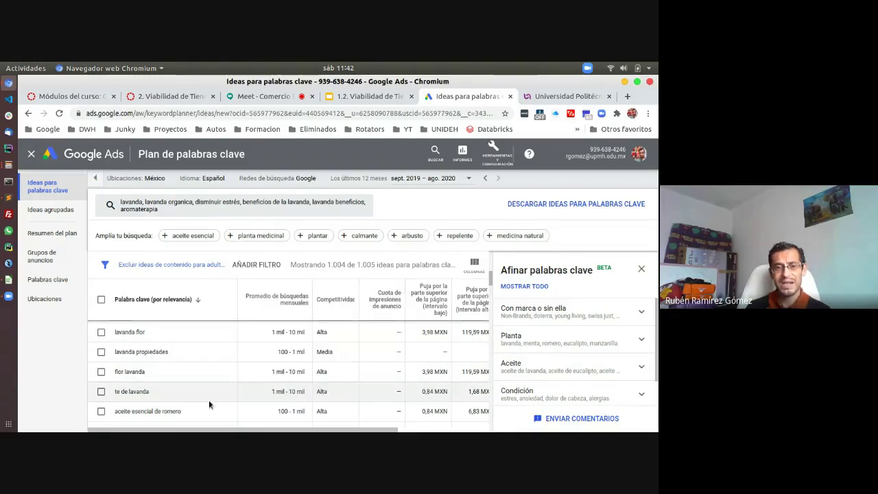
scroll(335, 409, "down", 3)
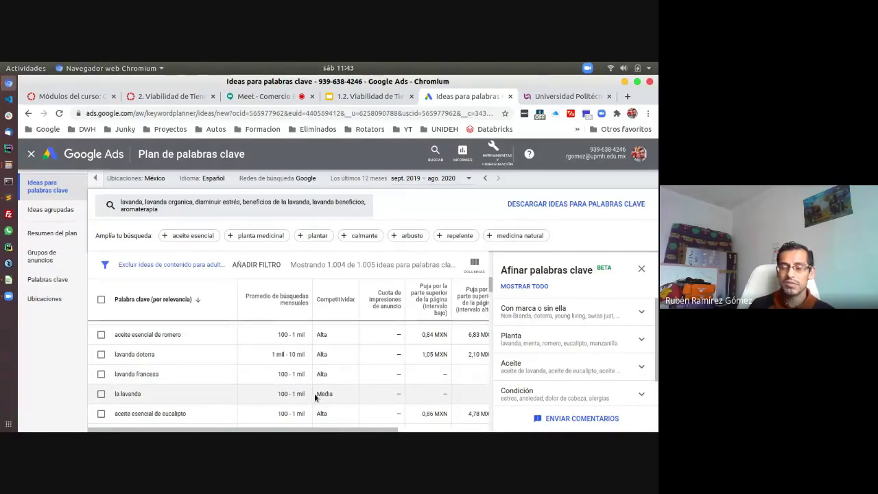
scroll(328, 398, "down", 3)
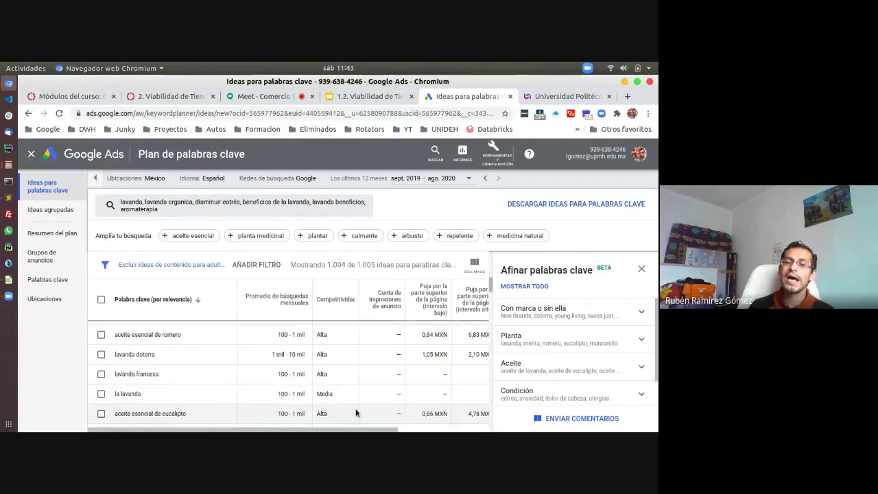
scroll(321, 400, "down", 10)
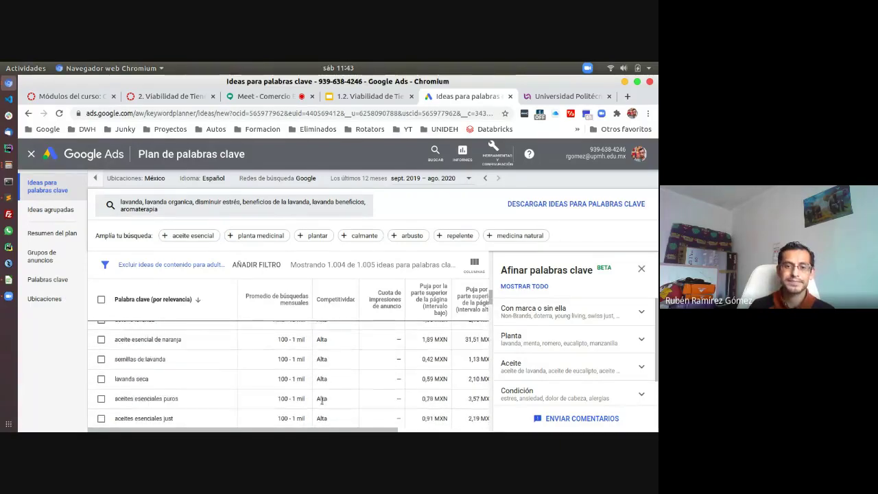
scroll(322, 403, "down", 8)
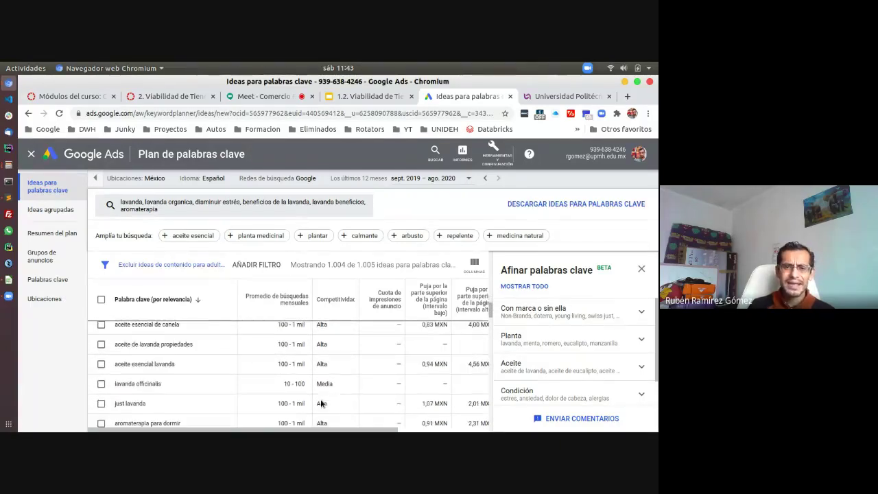
scroll(321, 402, "down", 8)
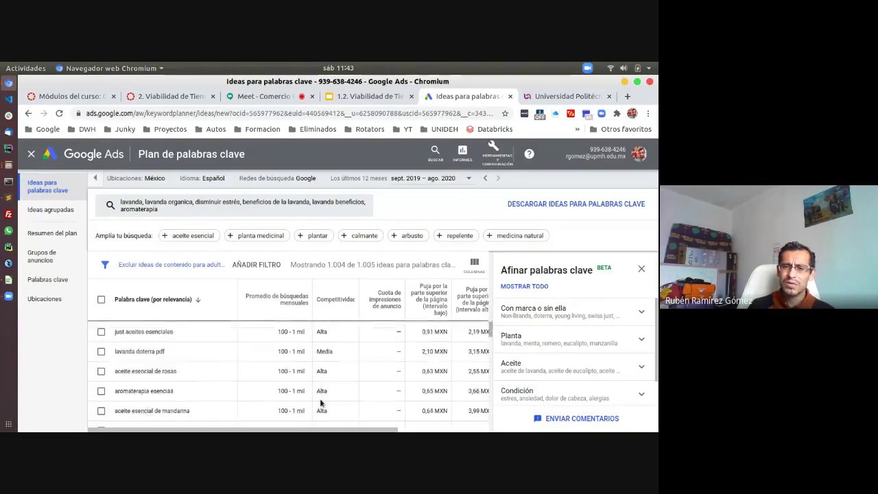
scroll(321, 403, "down", 8)
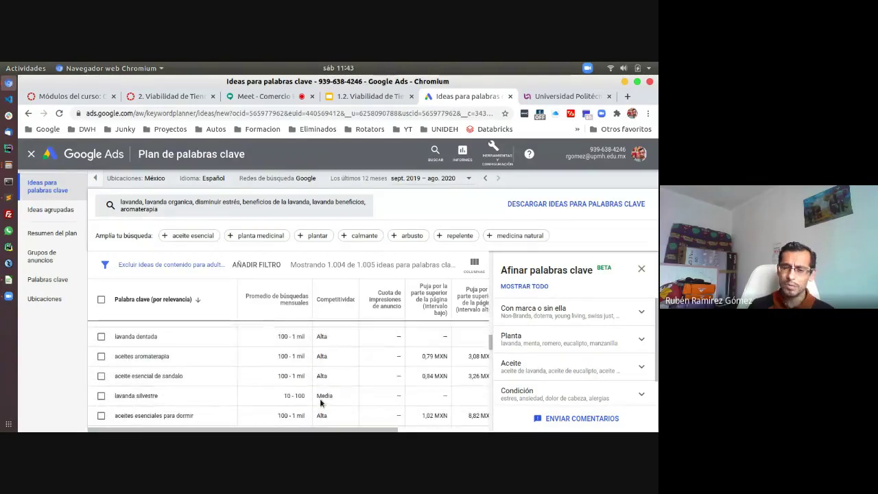
scroll(320, 403, "down", 3)
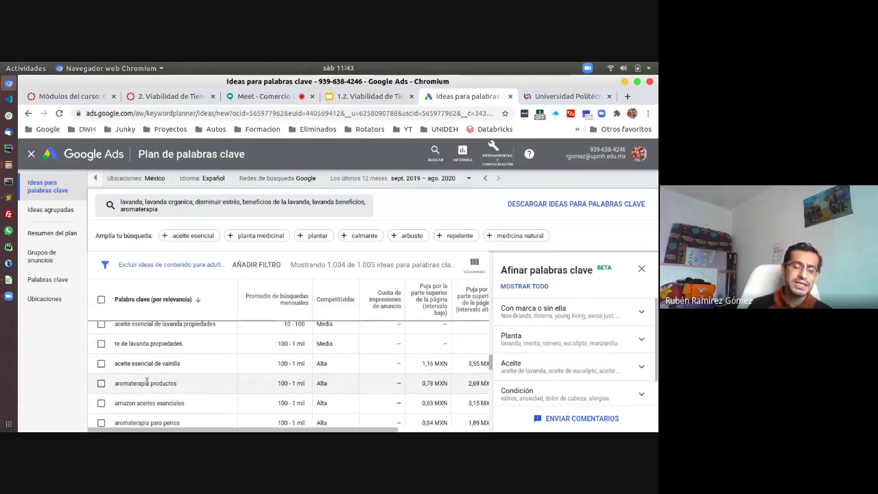
scroll(329, 366, "down", 2)
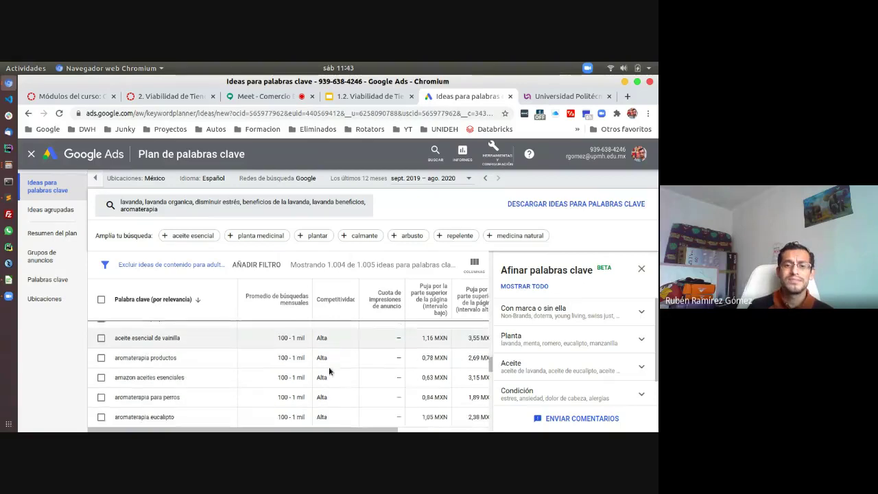
scroll(329, 372, "down", 5)
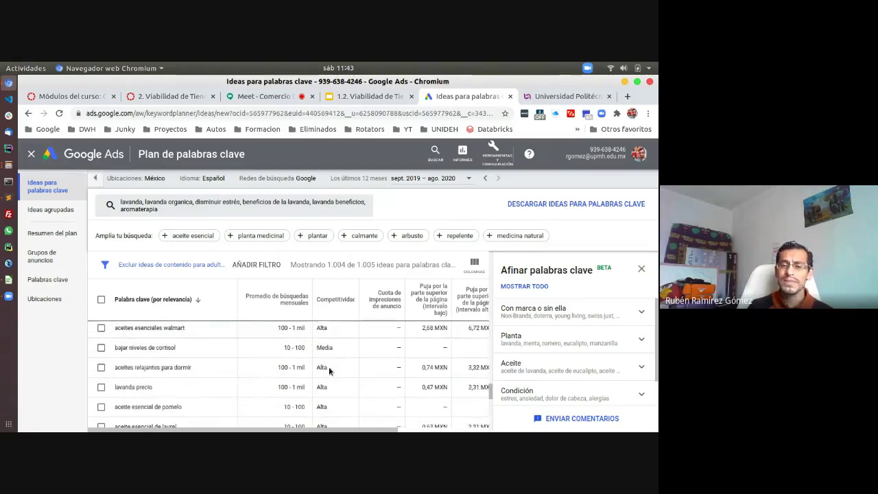
scroll(328, 371, "down", 5)
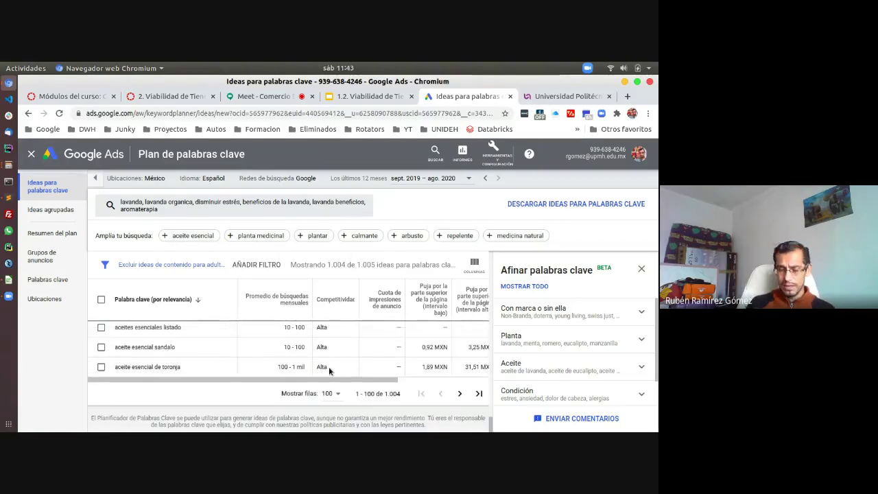
Return to the start of the ideas list and expand the "Con marca o sin ella" refinement to examine its brands.
scroll(328, 371, "up", 5)
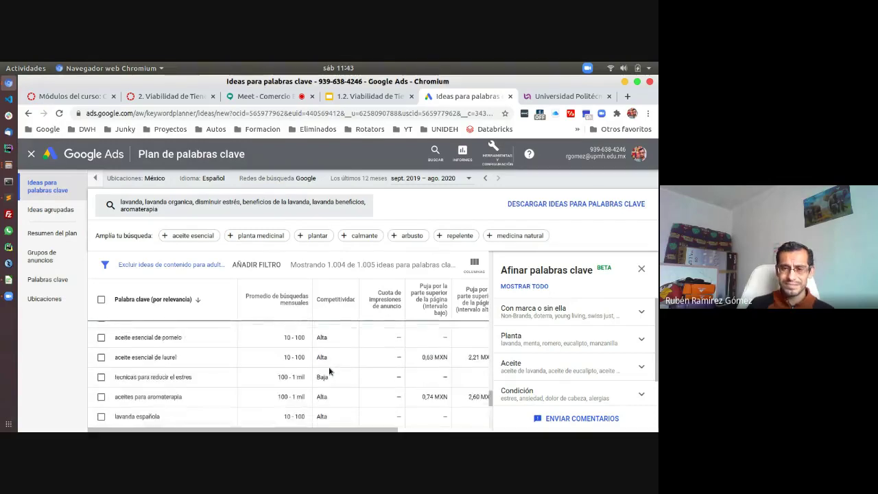
scroll(329, 371, "up", 5)
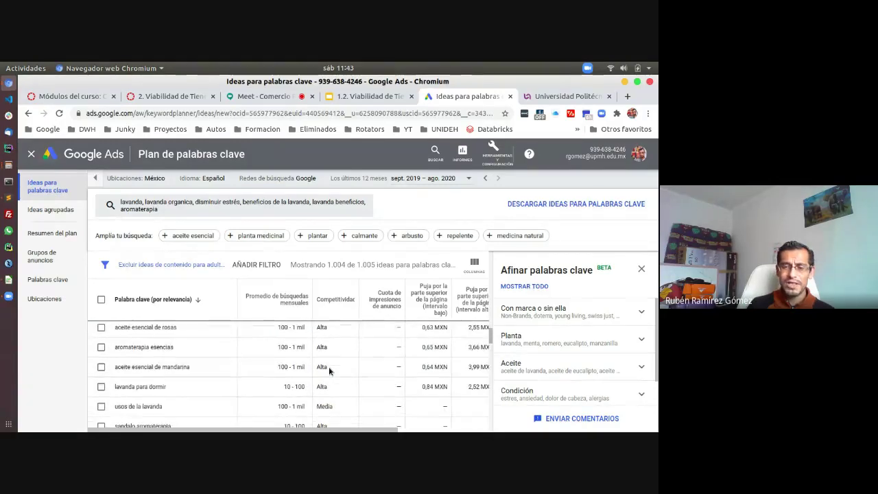
scroll(329, 371, "up", 6)
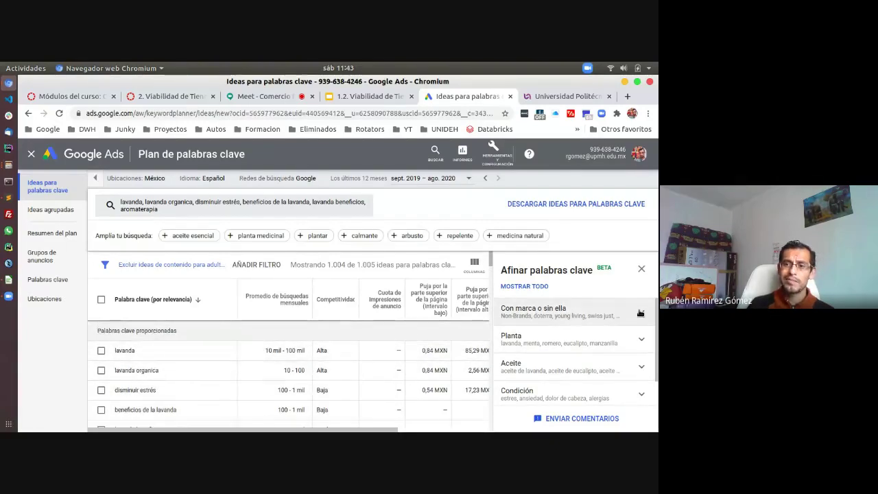
left_click(640, 313)
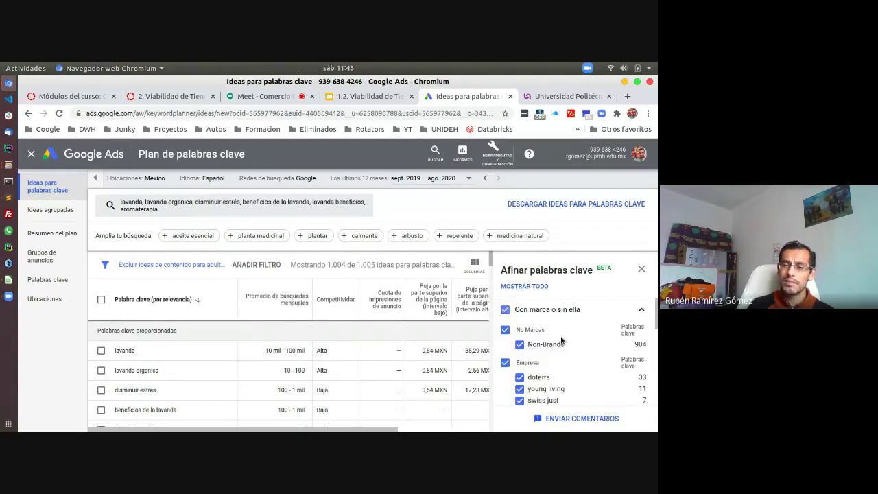
scroll(563, 379, "down", 2)
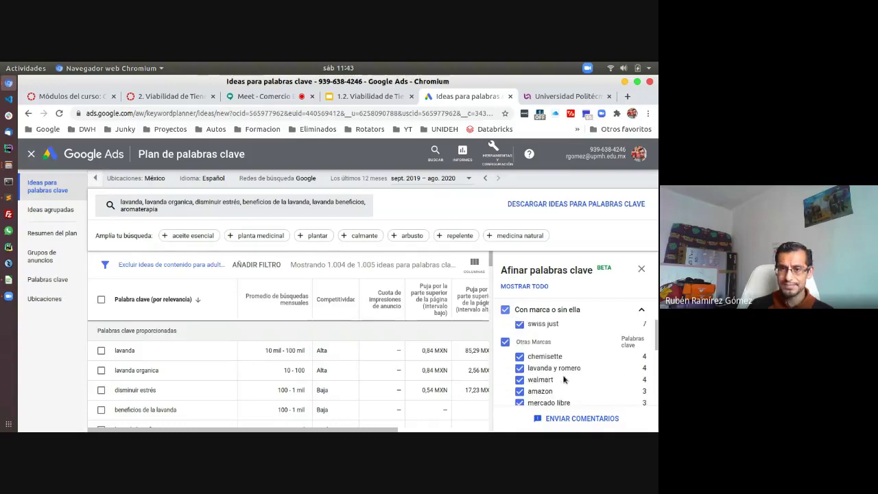
Expand the "Planta" refinement and examine the plants it lists with their keyword counts.
scroll(564, 380, "down", 5)
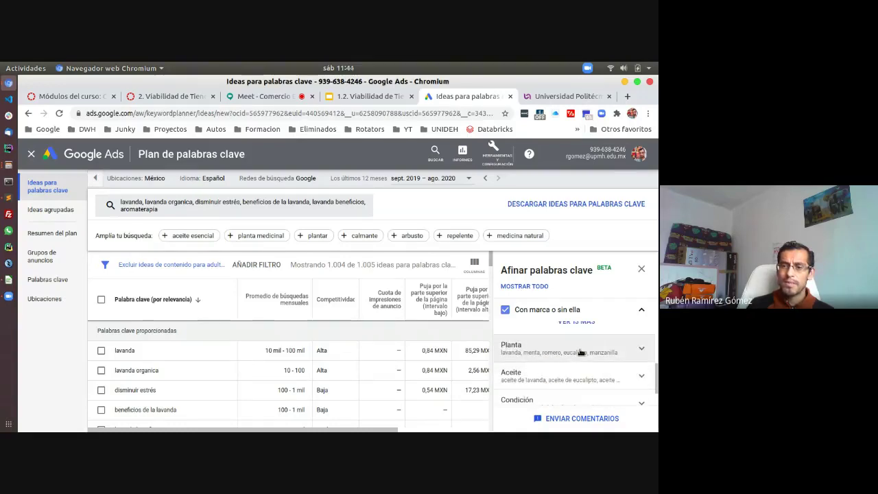
left_click(643, 349)
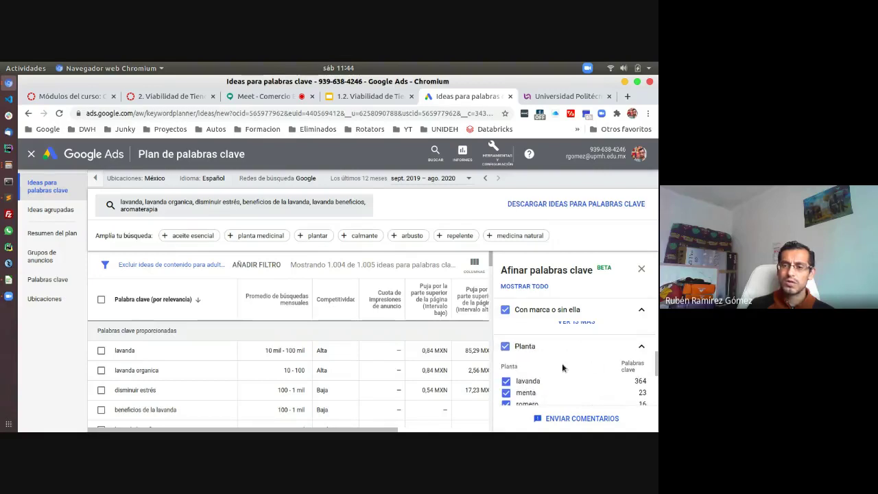
scroll(562, 364, "down", 1)
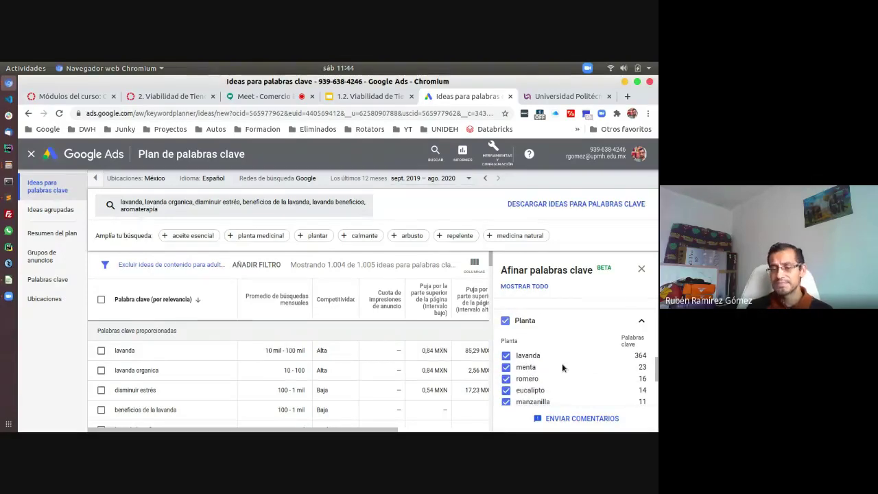
scroll(562, 363, "down", 1)
scroll(562, 363, "up", 1)
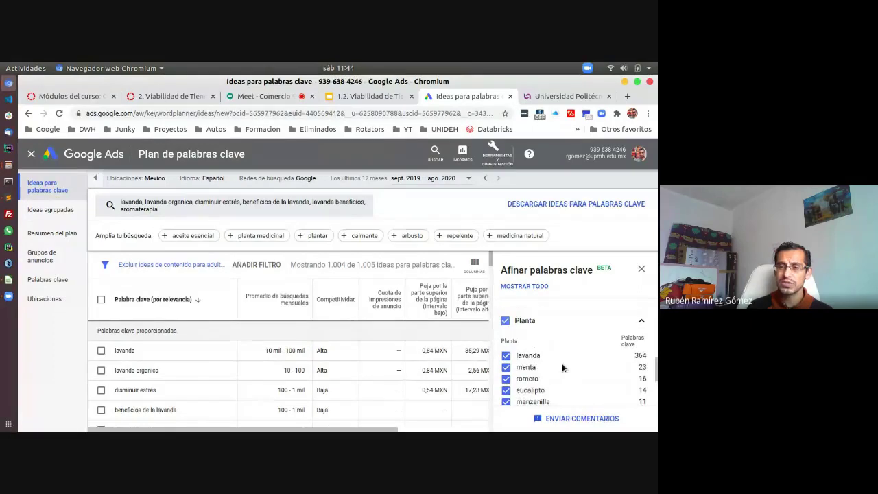
scroll(562, 363, "down", 2)
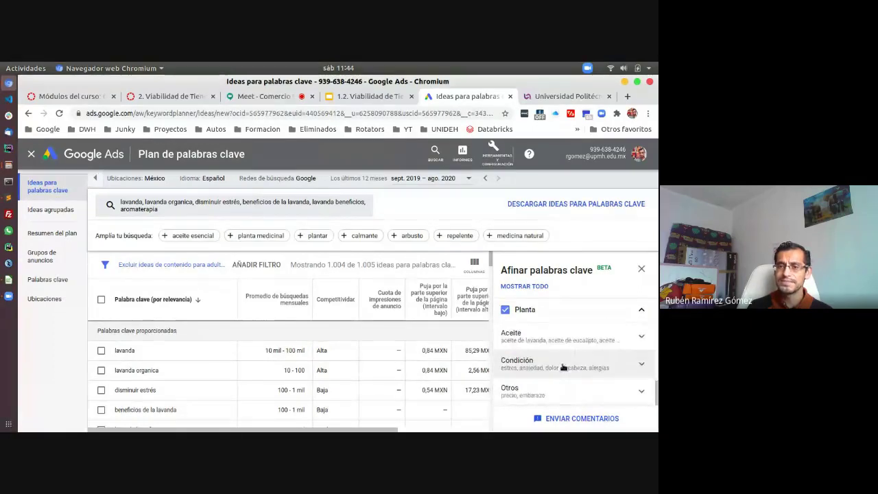
Expand the "Aceite", "Condición" and "Otros" refinements to examine their values, and close the keyword refinement options.
left_click(596, 334)
scroll(577, 352, "down", 1)
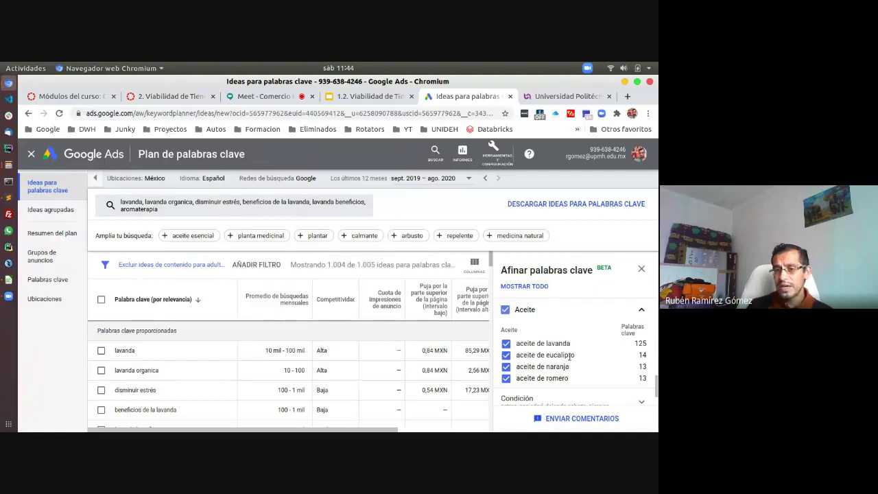
scroll(589, 368, "down", 2)
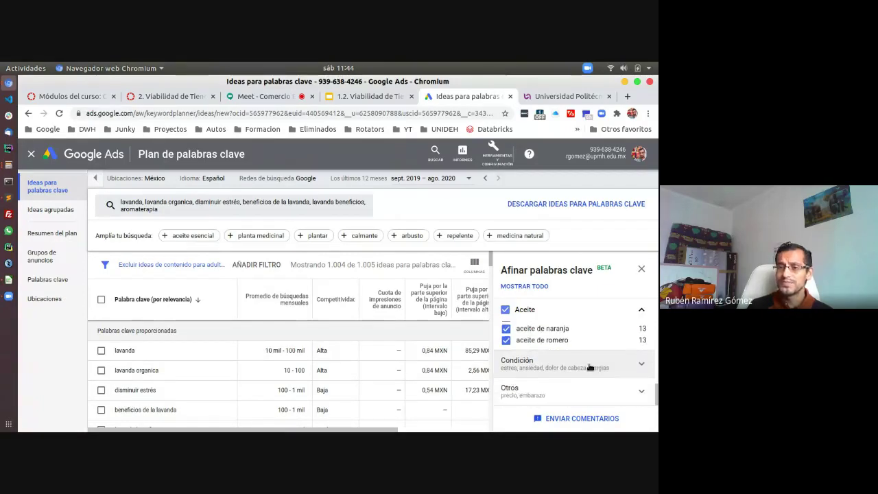
left_click(584, 364)
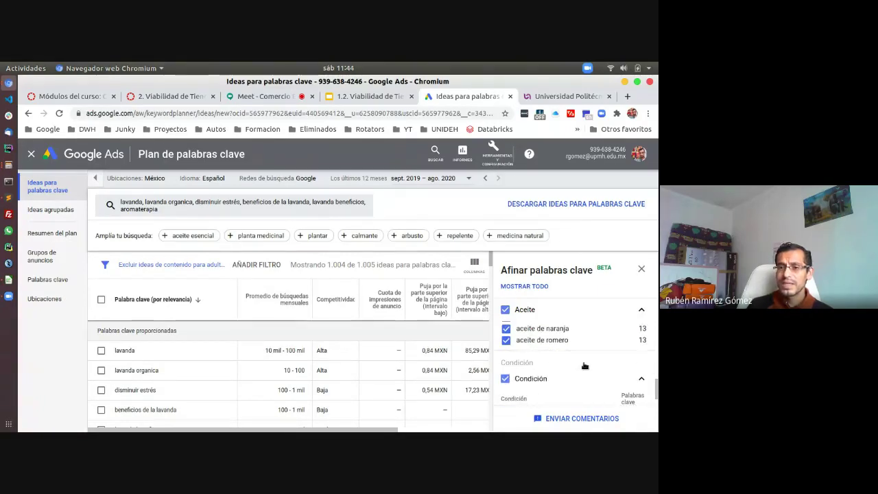
scroll(584, 367, "down", 2)
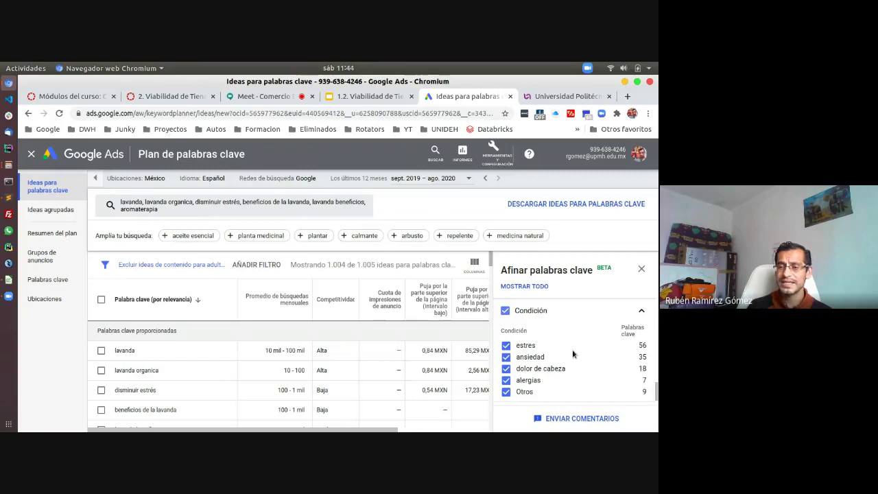
scroll(573, 354, "down", 1)
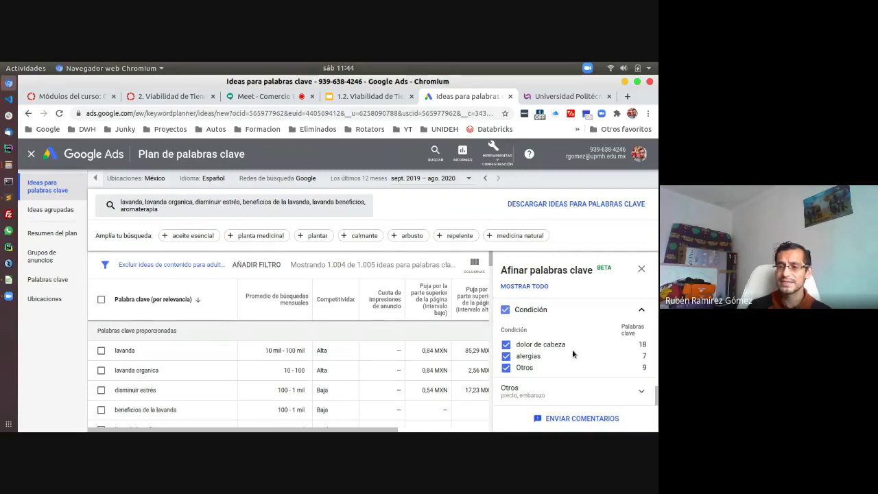
left_click(570, 392)
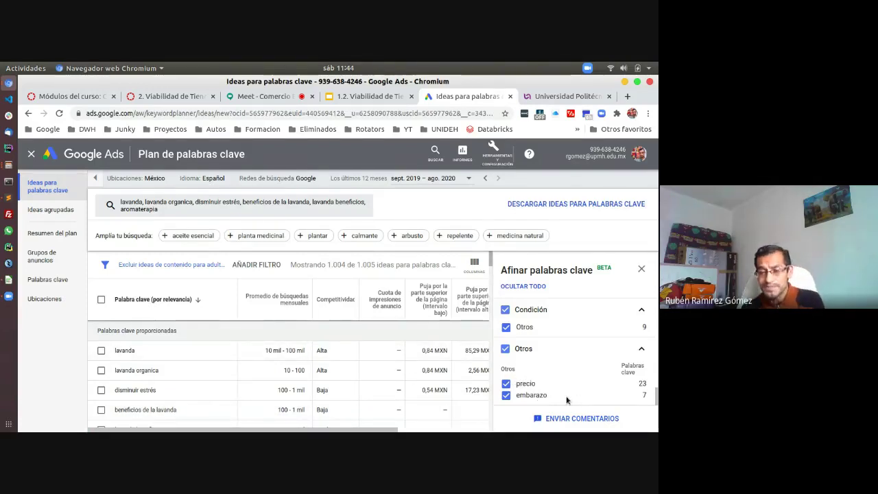
left_click(642, 270)
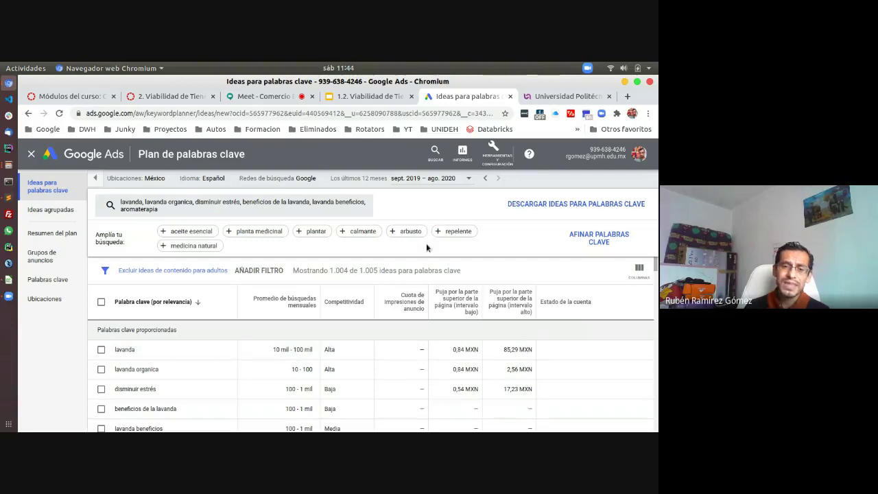
Look through the keyword ideas once more and download them as a CSV file.
scroll(129, 369, "down", 6)
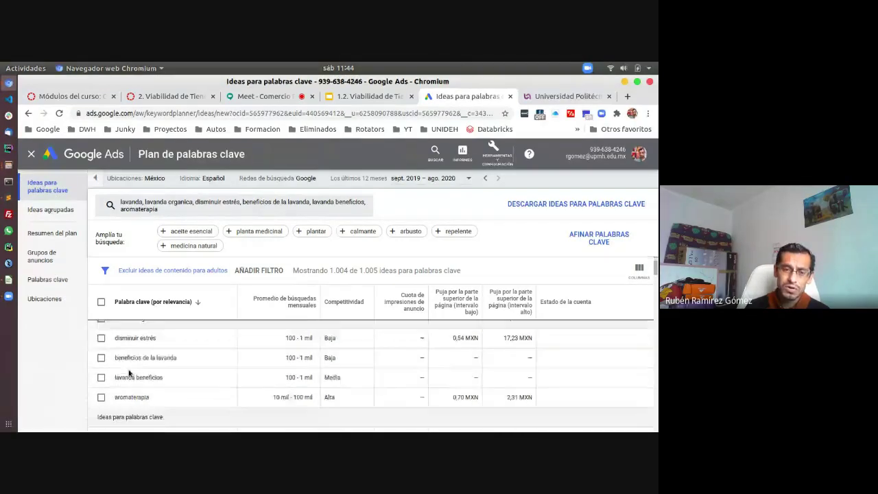
scroll(129, 371, "down", 1)
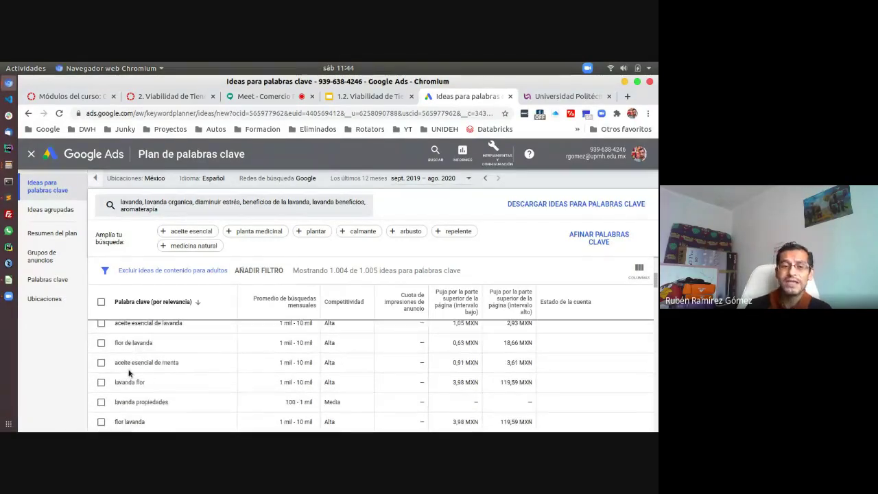
scroll(129, 373, "down", 10)
scroll(129, 373, "down", 1)
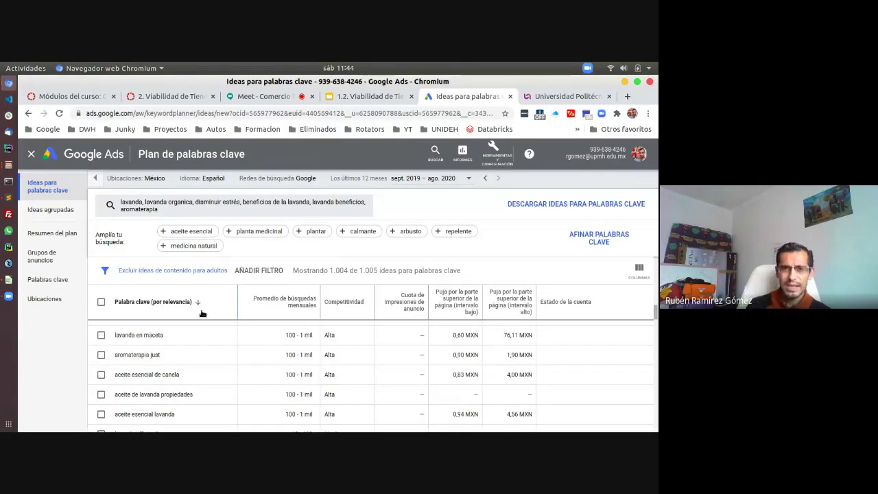
scroll(218, 341, "up", 5)
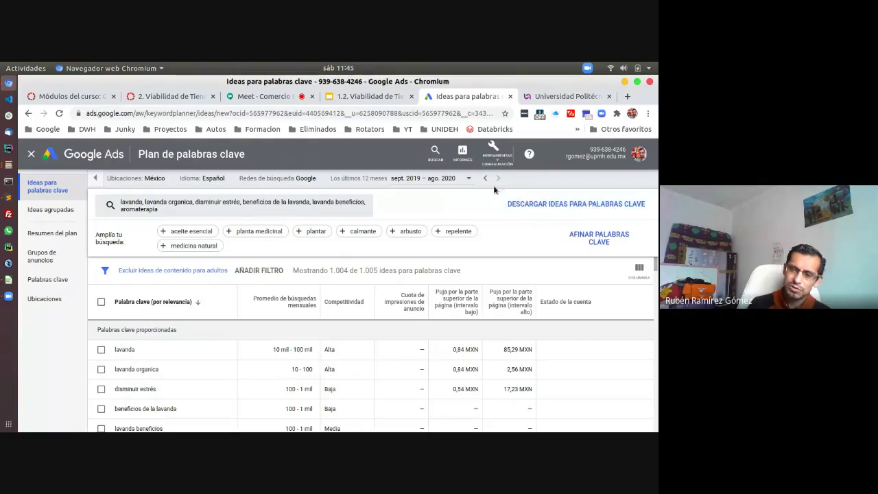
left_click(534, 204)
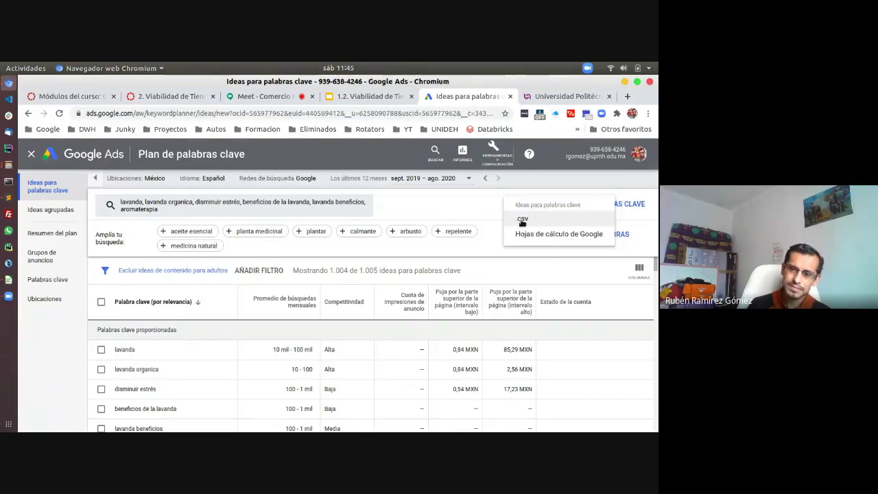
left_click(522, 220)
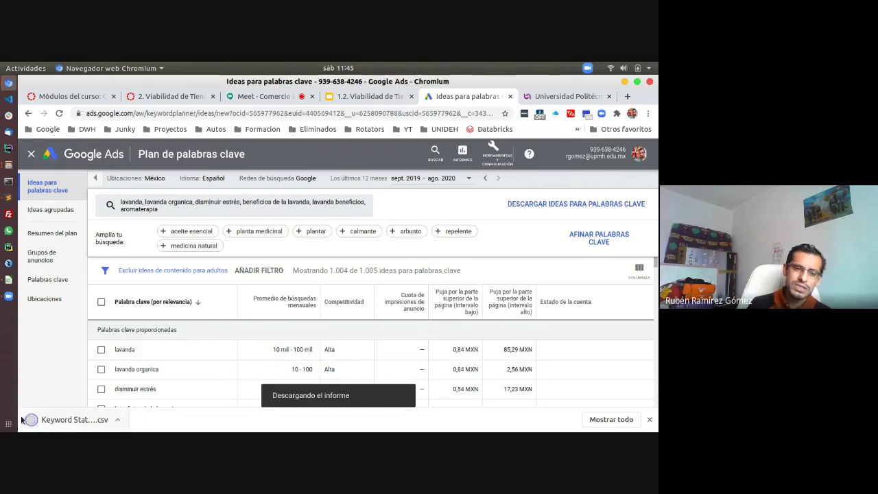
Open the downloaded keyword CSV in LibreOffice Calc, importing it as Unicode (UTF-16) with tab and comma separators.
left_click(74, 420)
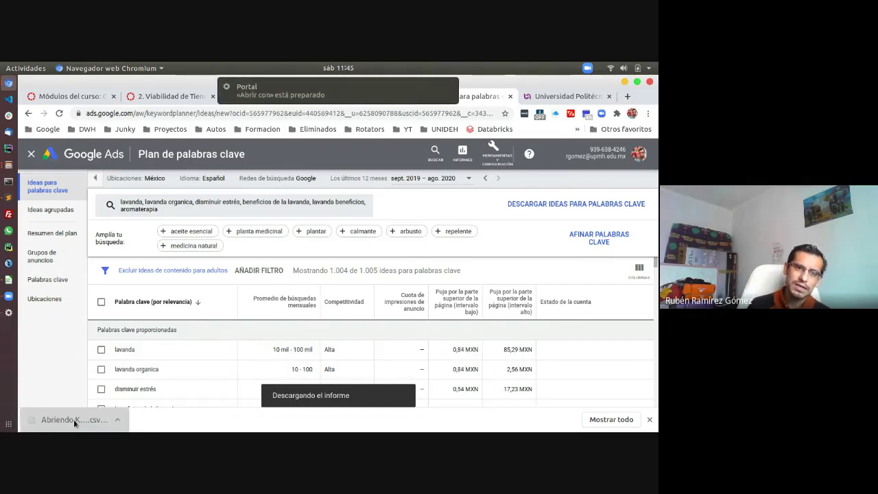
left_click(261, 89)
double_click(109, 153)
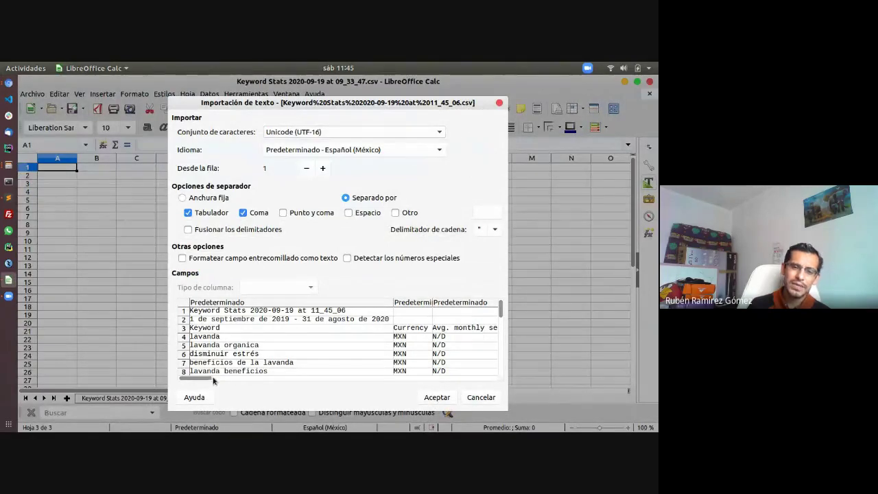
left_click(436, 398)
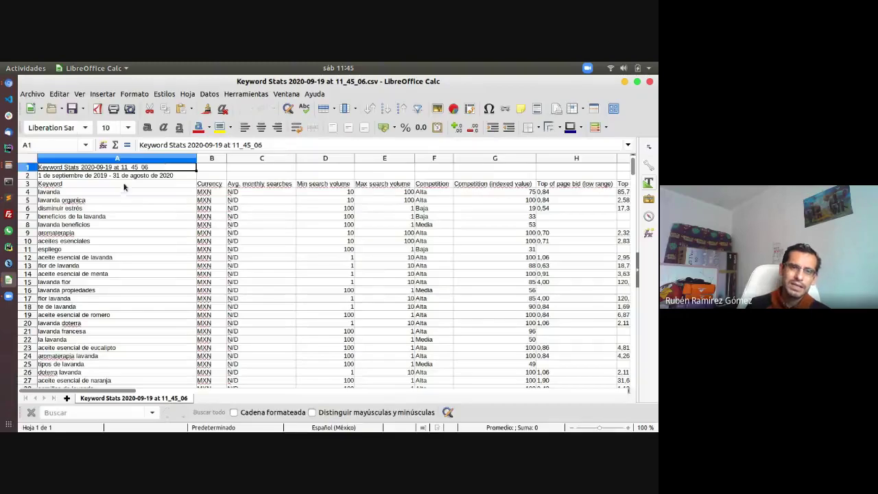
Delete the Currency column from the keyword statistics sheet.
left_click(126, 184)
left_click(103, 282)
left_click(209, 258)
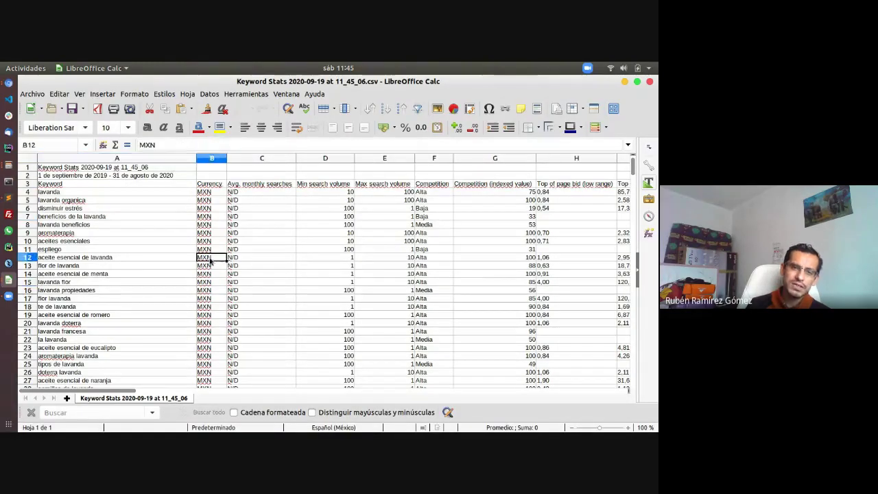
left_click(215, 184)
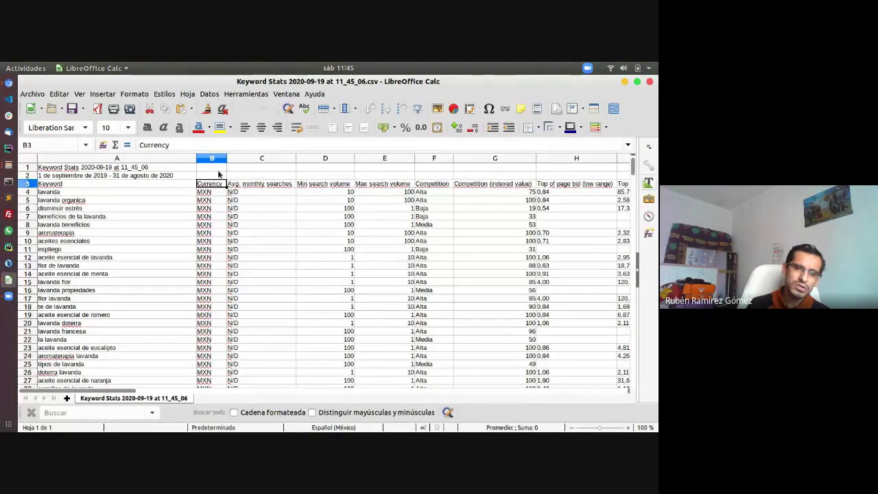
left_click(221, 162)
right_click(225, 160)
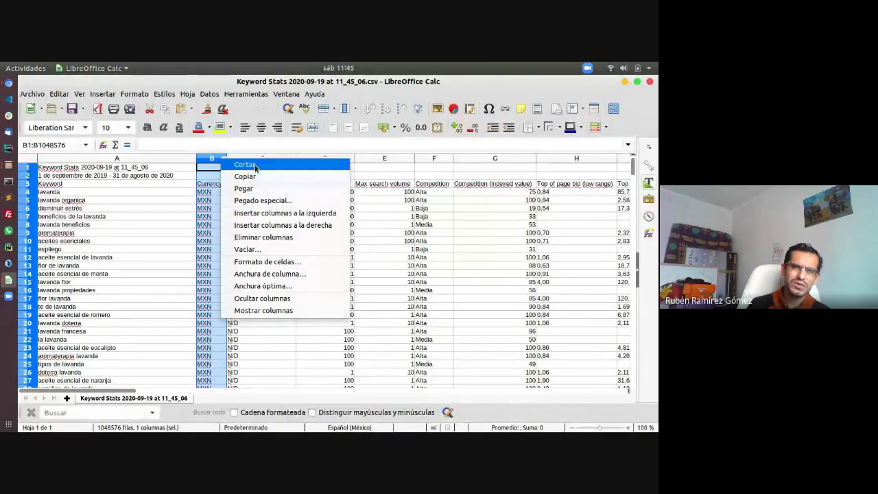
left_click(255, 237)
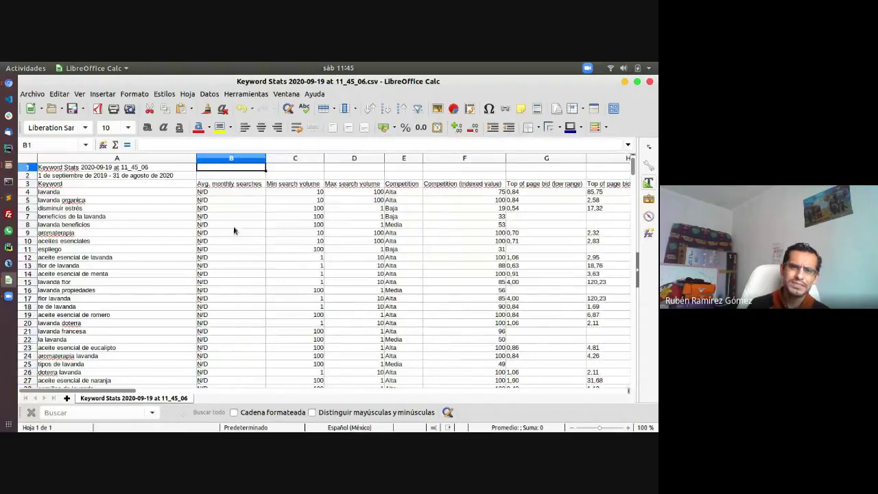
Check the Avg. monthly searches values and delete that column from the sheet.
left_click(230, 187)
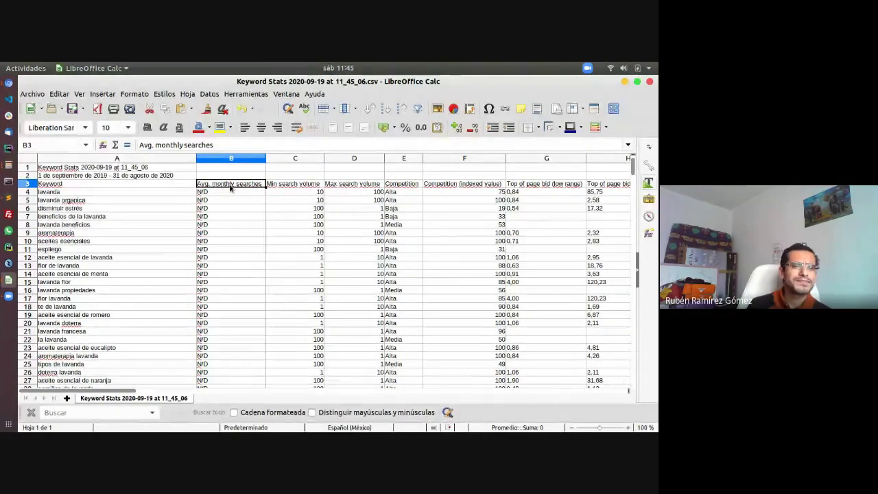
left_click_drag(221, 195, 227, 388)
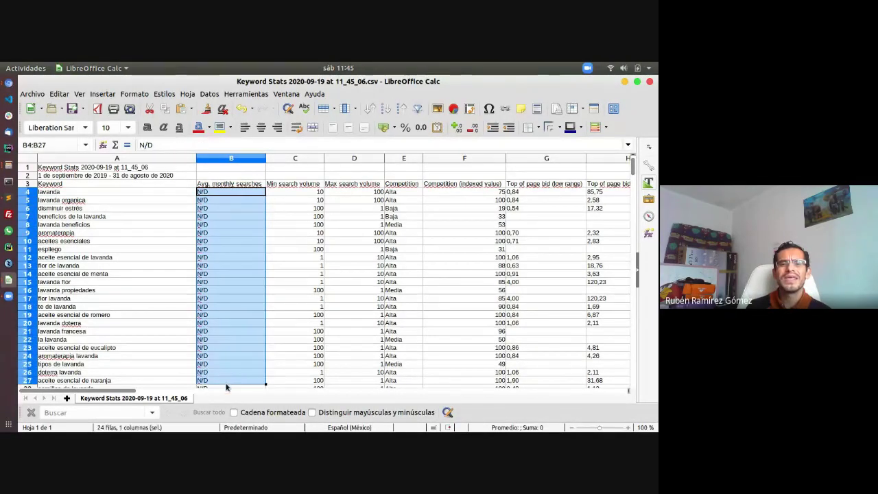
left_click(230, 199)
left_click_drag(229, 192, 227, 375)
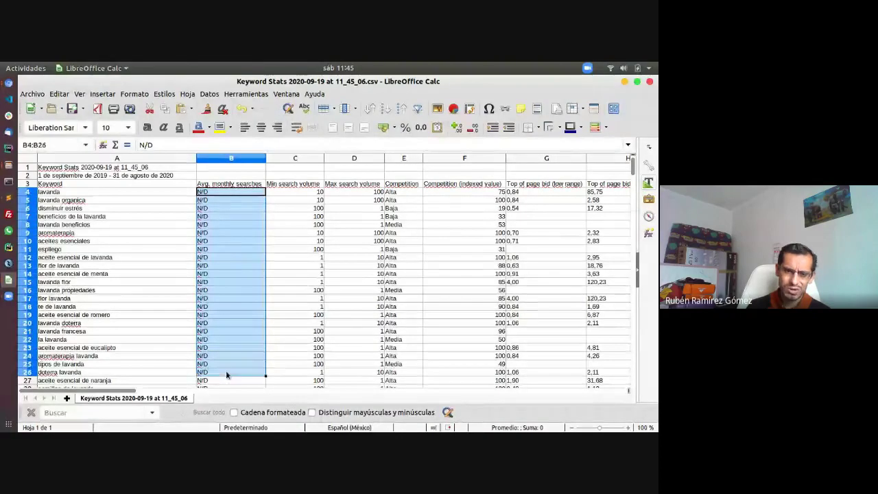
left_click(226, 290)
left_click(226, 257)
left_click(216, 225)
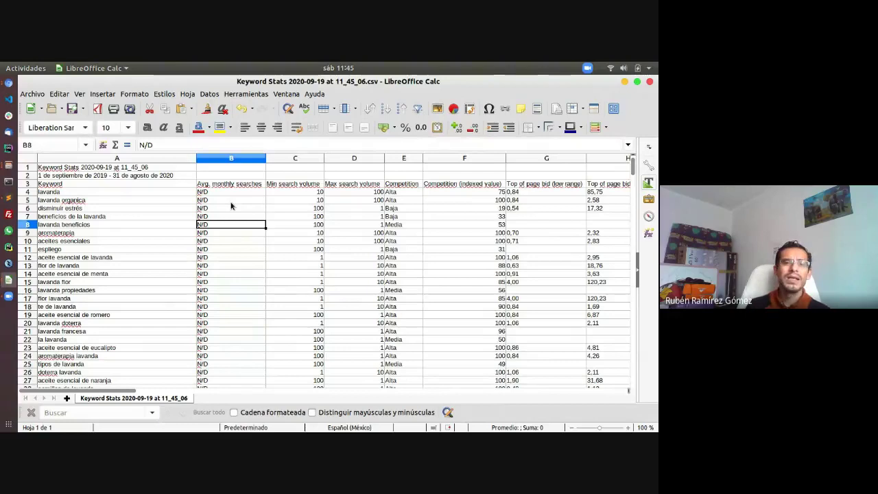
left_click(231, 202)
left_click(230, 193)
left_click(239, 185)
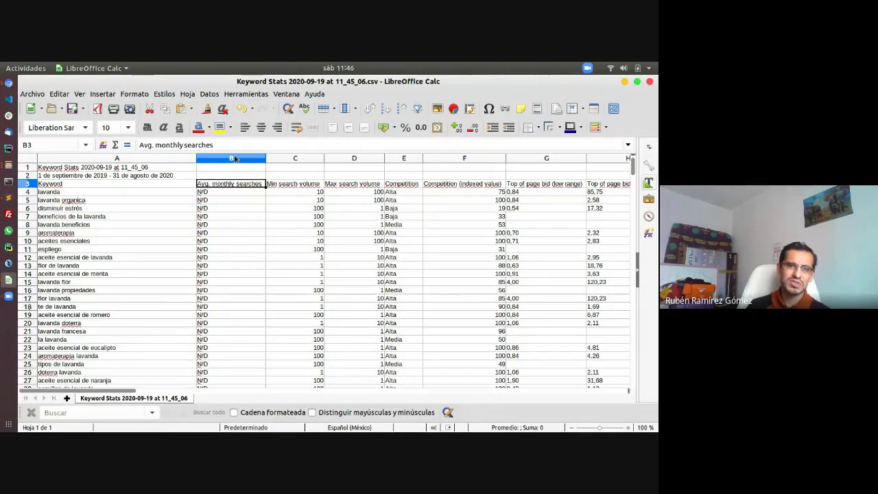
left_click(233, 158)
right_click(234, 158)
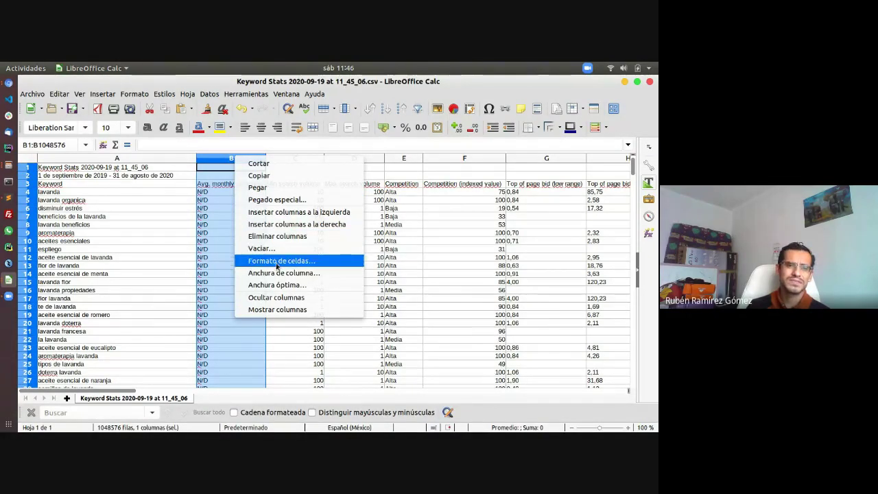
left_click(278, 237)
Review the Keyword, Min search volume, Max search volume and Competition column headings in row 3.
left_click(218, 184)
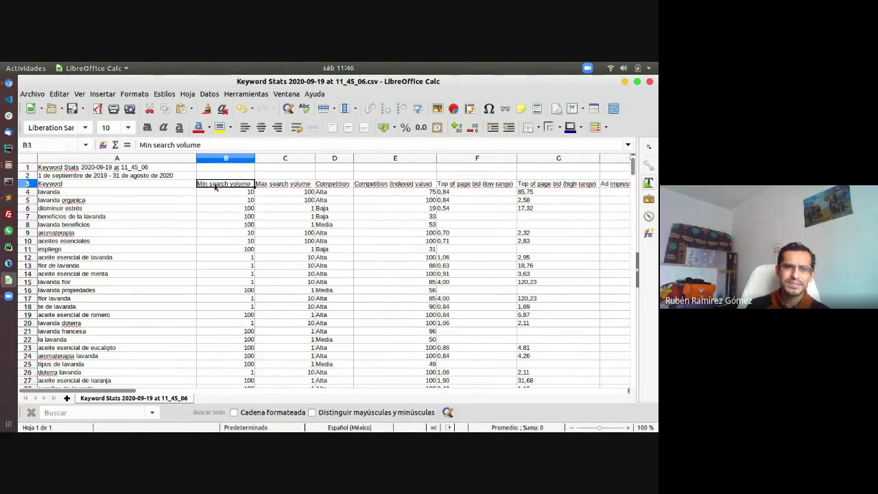
left_click_drag(127, 187, 206, 185)
left_click(228, 187)
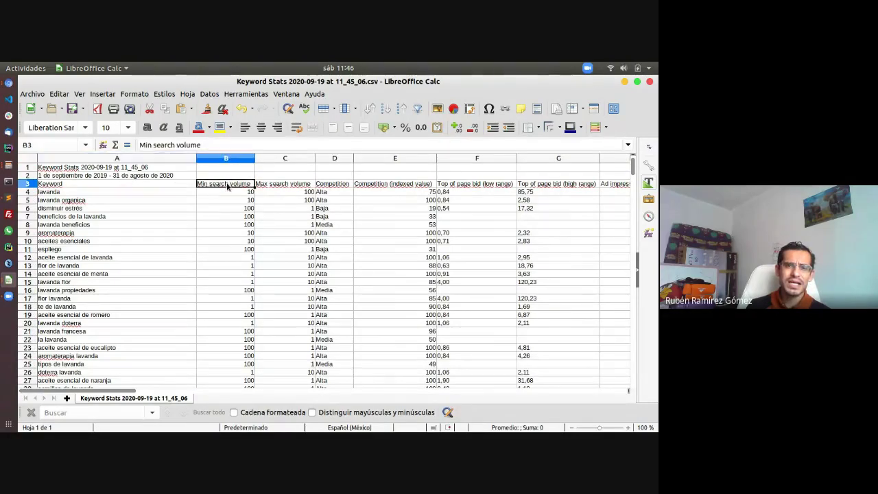
left_click(288, 185)
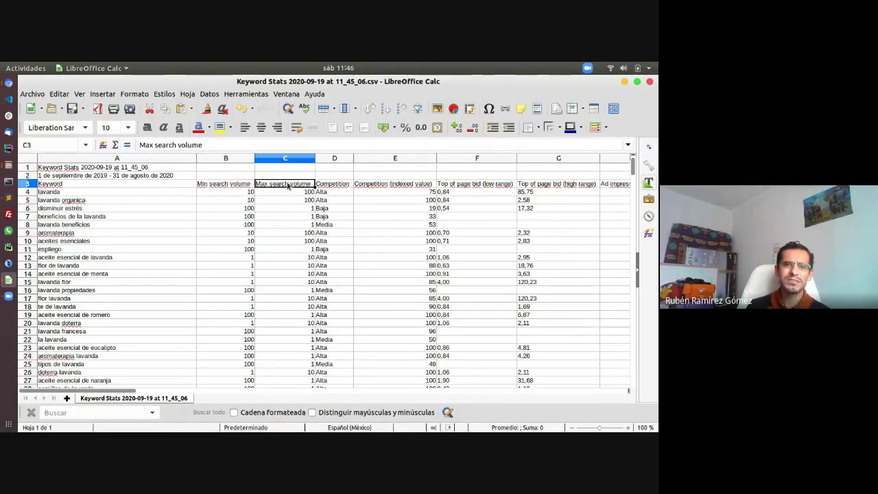
left_click(335, 185)
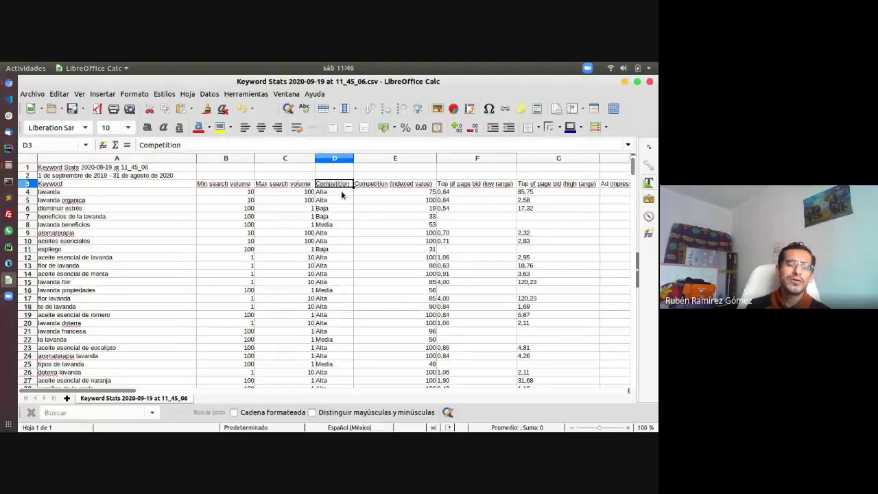
Examine the levels in the Competition column and the neighbouring Competition (indexed value) figures.
key("Right")
left_click(337, 187)
left_click_drag(335, 192, 335, 323)
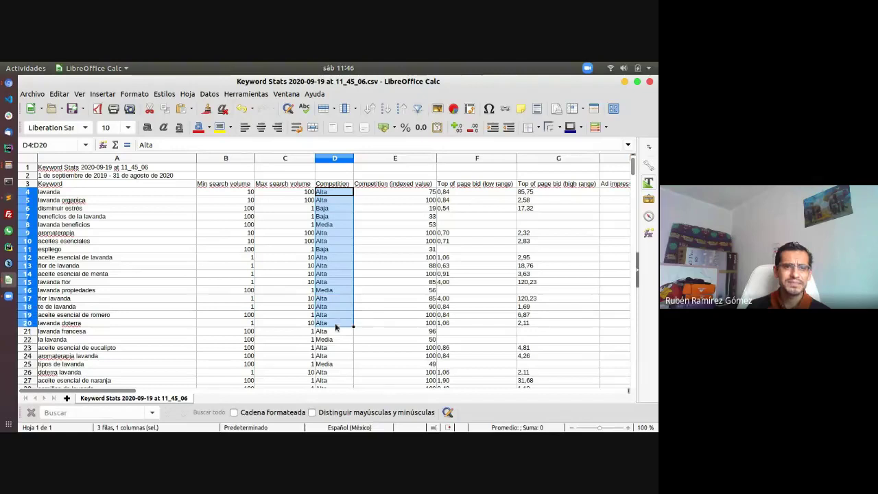
left_click(332, 364)
left_click(395, 249)
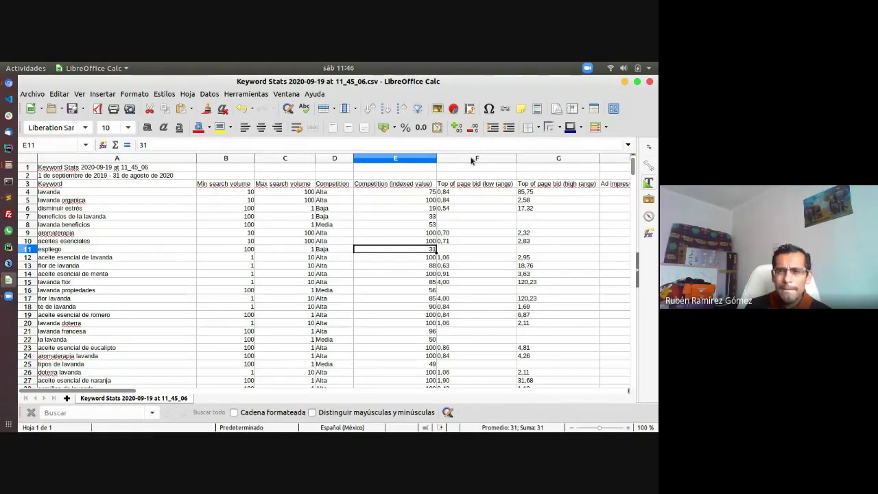
Delete columns F through X, from Top of page bid (low range) to Searches: Aug 2020.
left_click_drag(474, 159, 240, 184)
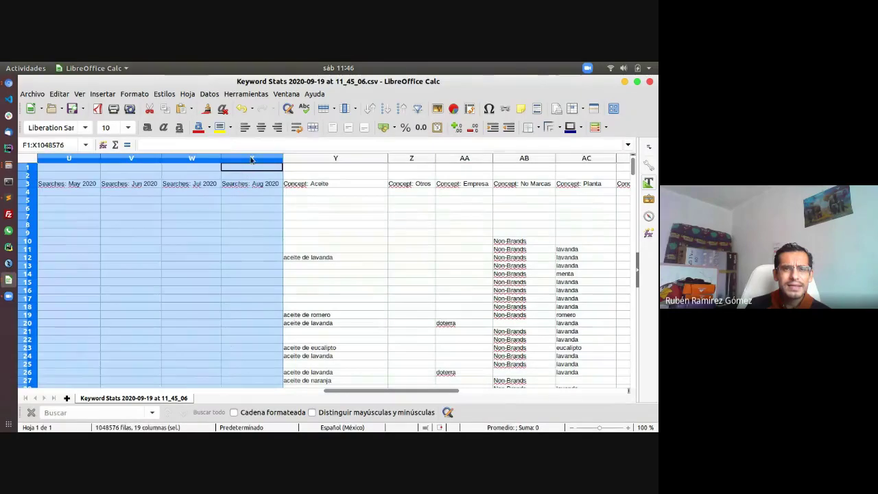
right_click(252, 159)
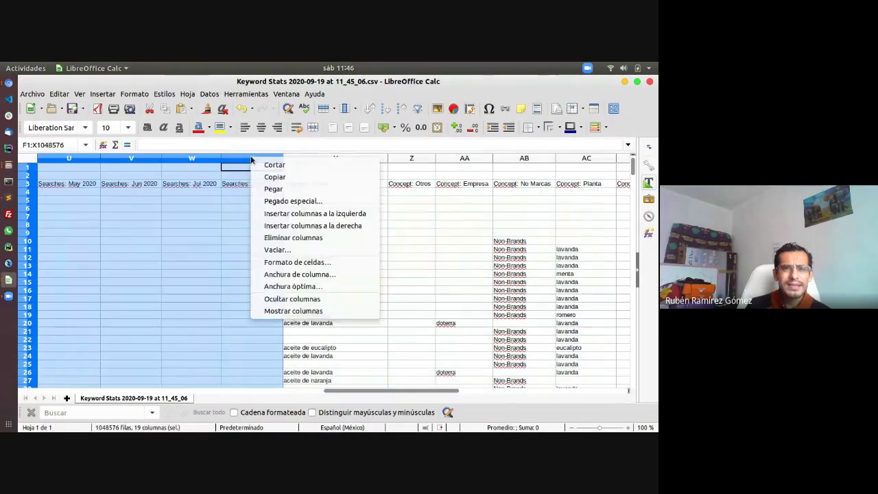
left_click(293, 238)
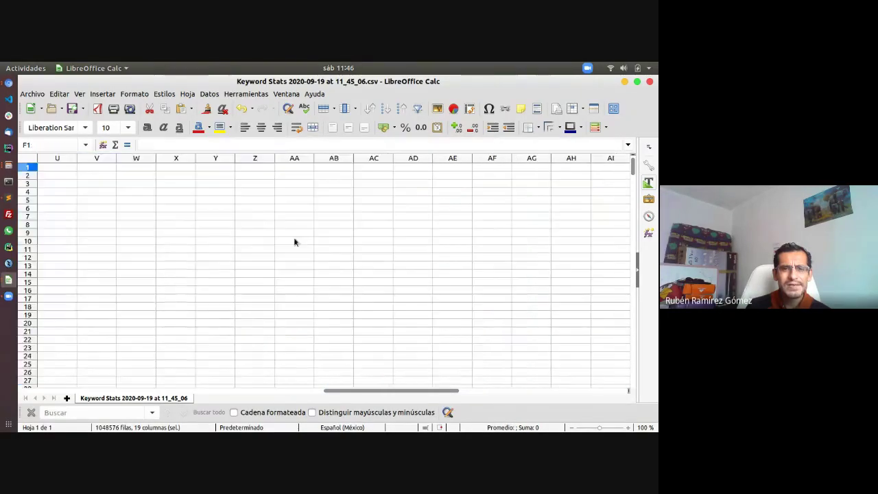
Examine the Concept columns for Aceite, Otros, Empresa, No Marcas and Planta, including their entries.
left_click_drag(402, 392, 144, 390)
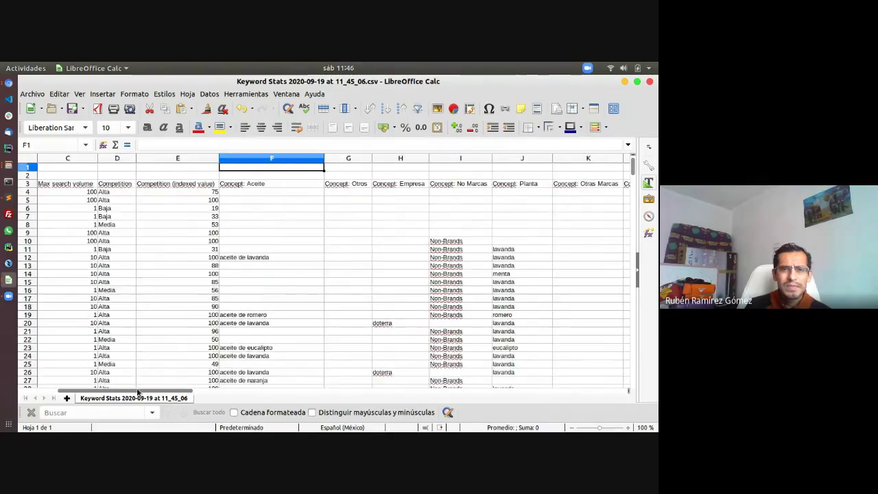
left_click(347, 186)
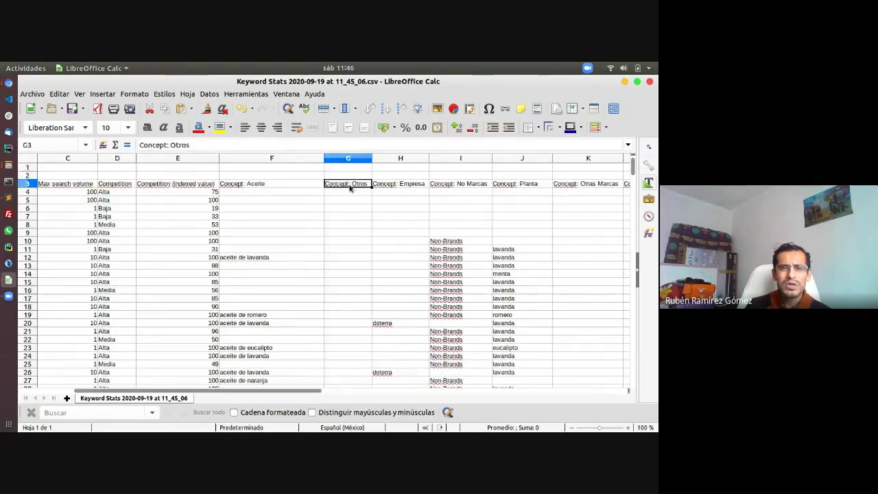
left_click(271, 189)
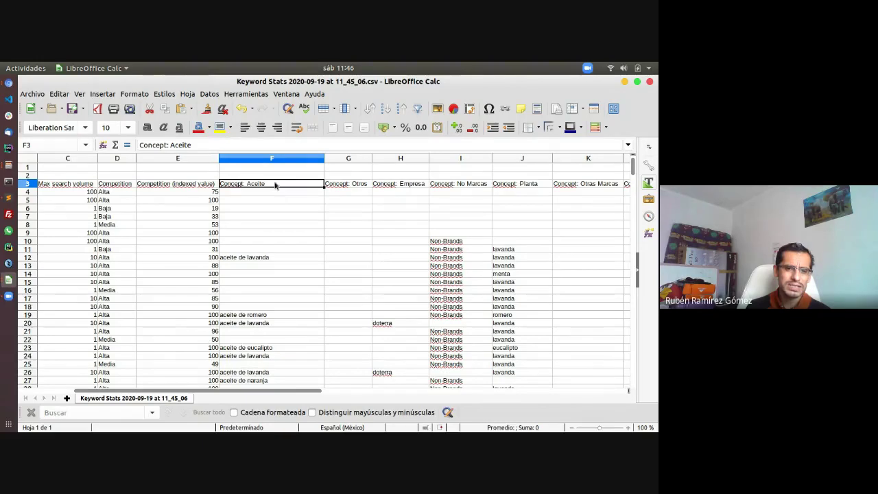
left_click(409, 189)
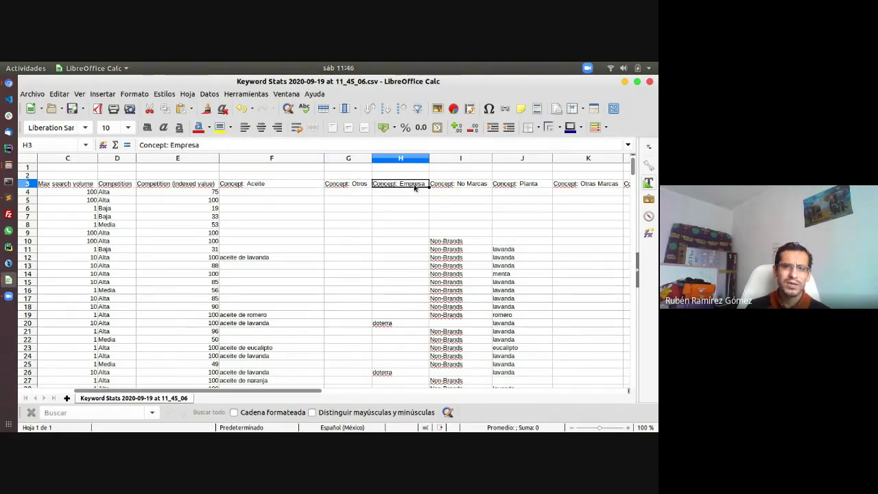
left_click(402, 323)
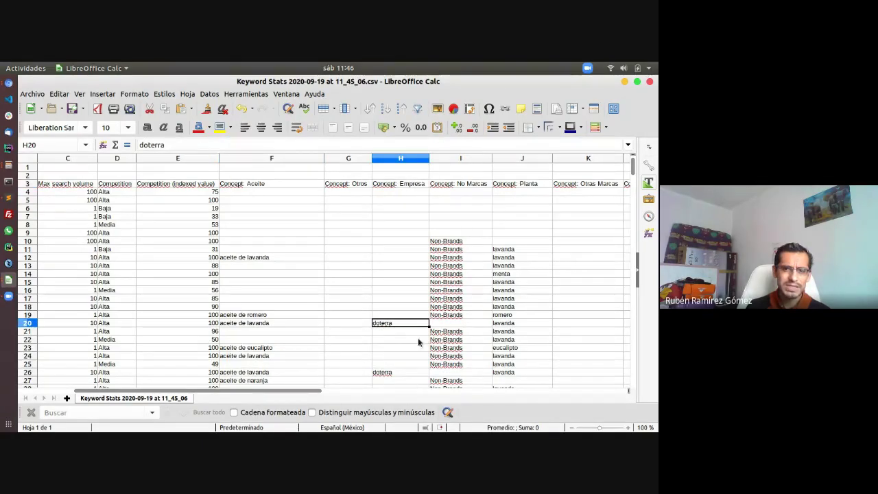
left_click(481, 185)
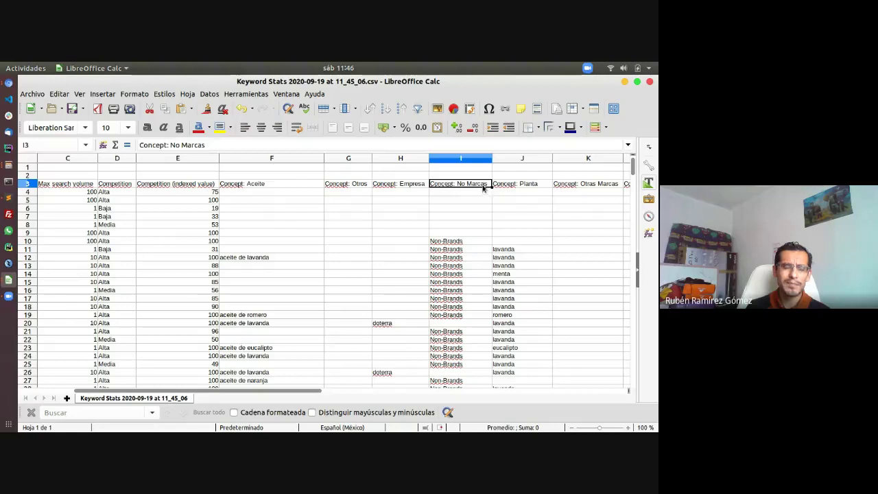
left_click(520, 188)
left_click_drag(515, 258, 520, 375)
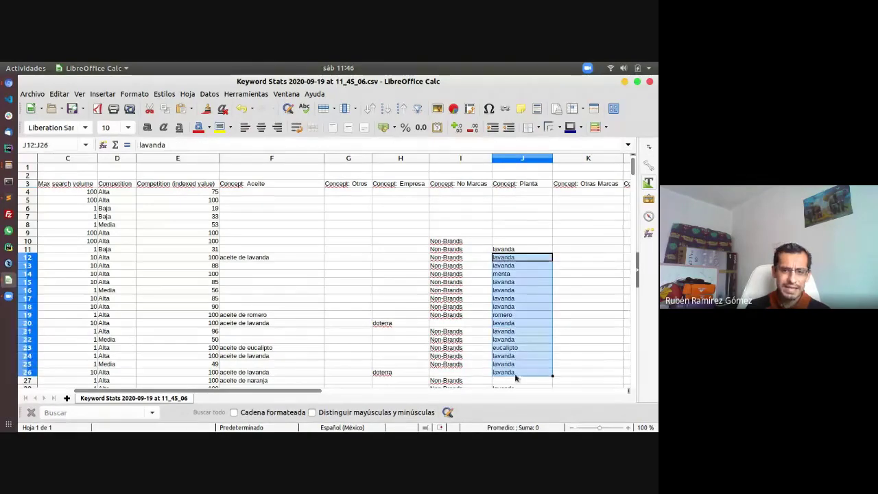
Examine the Concept: Otras Marcas and Concept: Condición columns down to about row 96.
left_click_drag(283, 392, 400, 400)
left_click(294, 184)
left_click(303, 251)
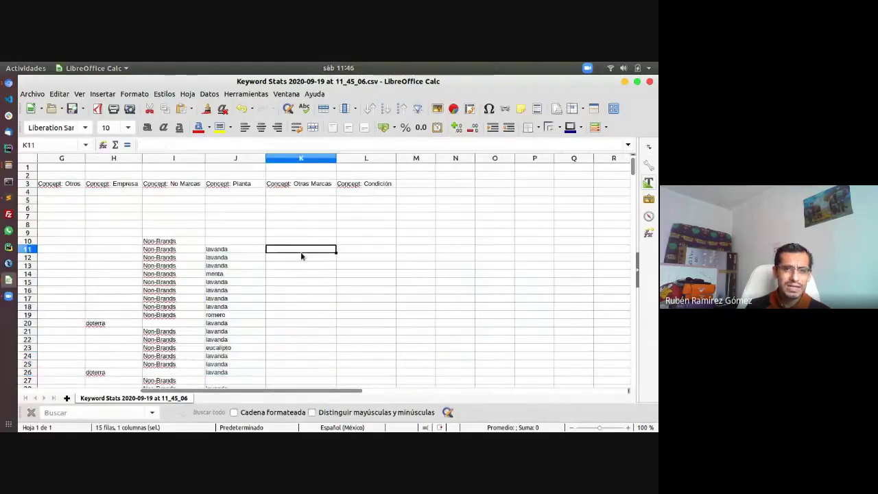
left_click(362, 216)
scroll(366, 263, "down", 6)
scroll(366, 264, "down", 19)
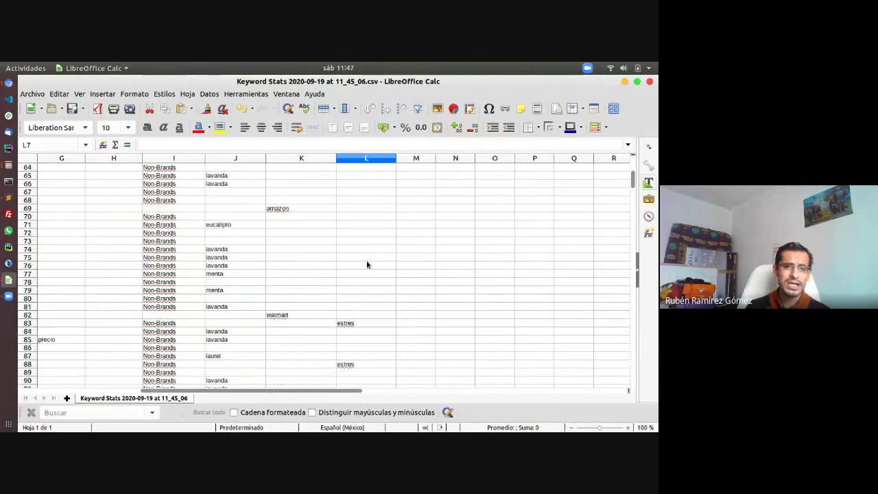
left_click(364, 299)
left_click(366, 334)
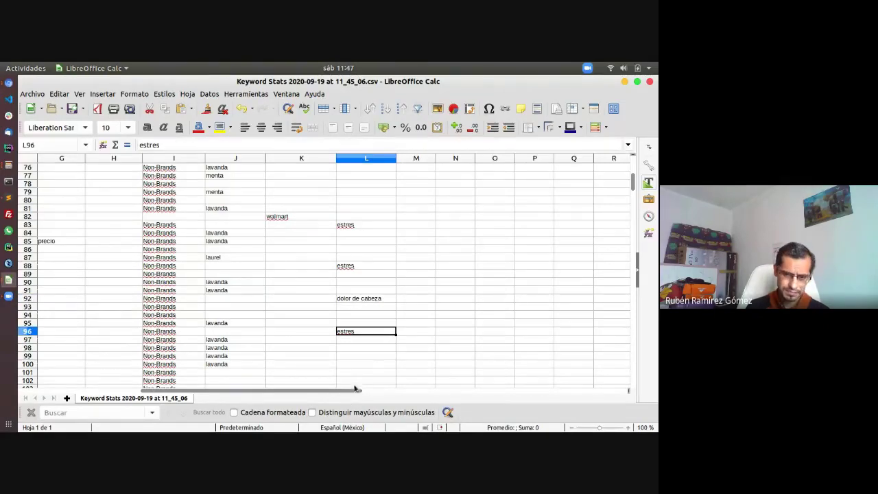
Apply an AutoFilter to the whole keyword table, range A3:L1007, using the row 3 headings.
left_click_drag(353, 391, 183, 412)
left_click(113, 265)
scroll(113, 272, "up", 20)
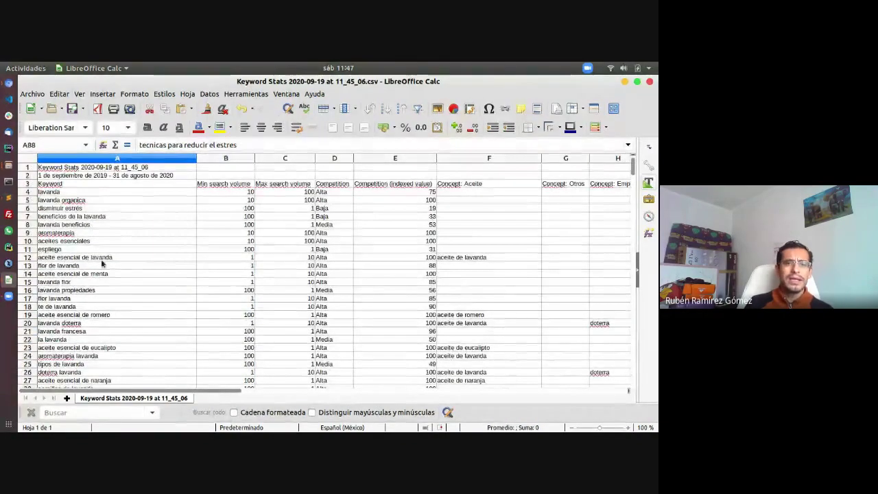
left_click(142, 184)
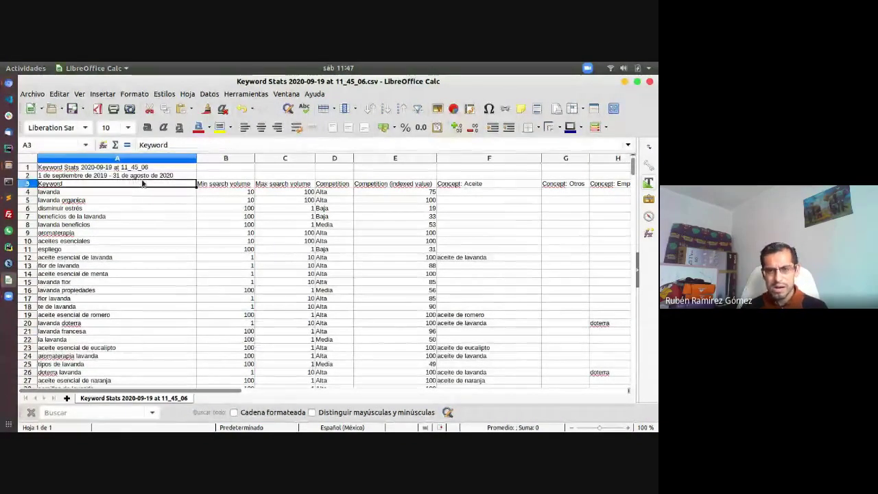
key("ctrl+shift+Right")
key("ctrl+shift+Down")
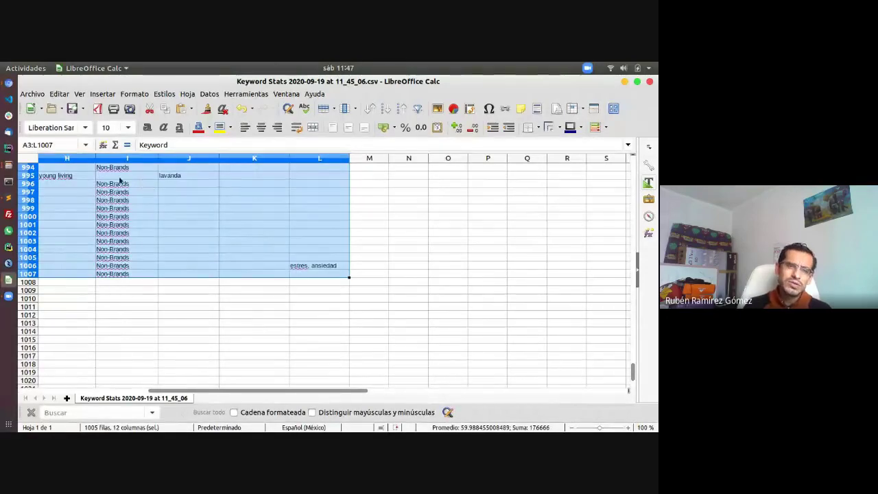
left_click(417, 110)
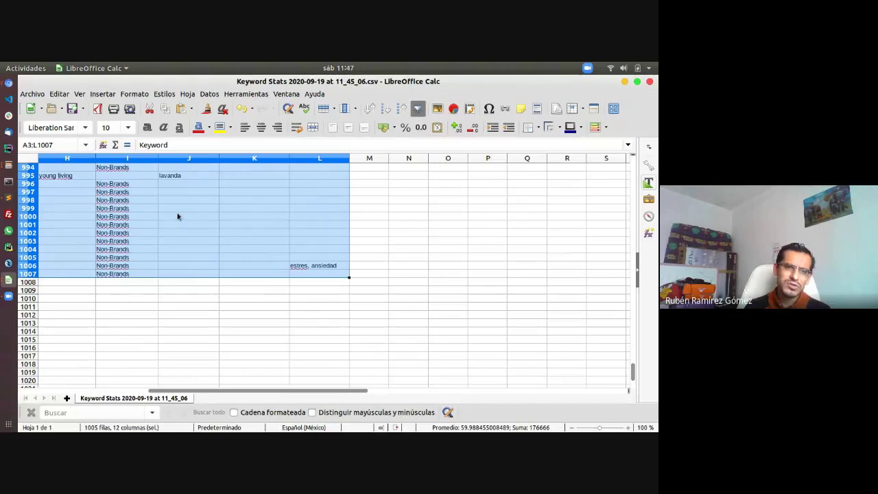
left_click(179, 216)
key("ctrl+Home")
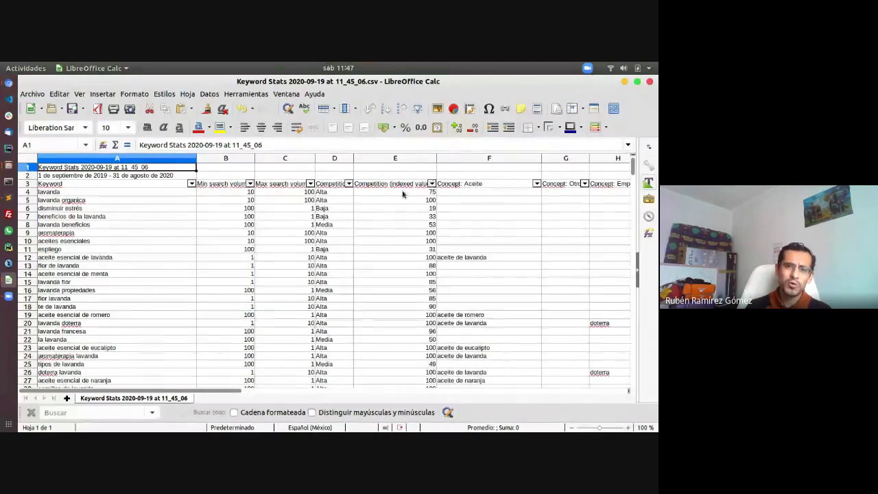
left_click(126, 201)
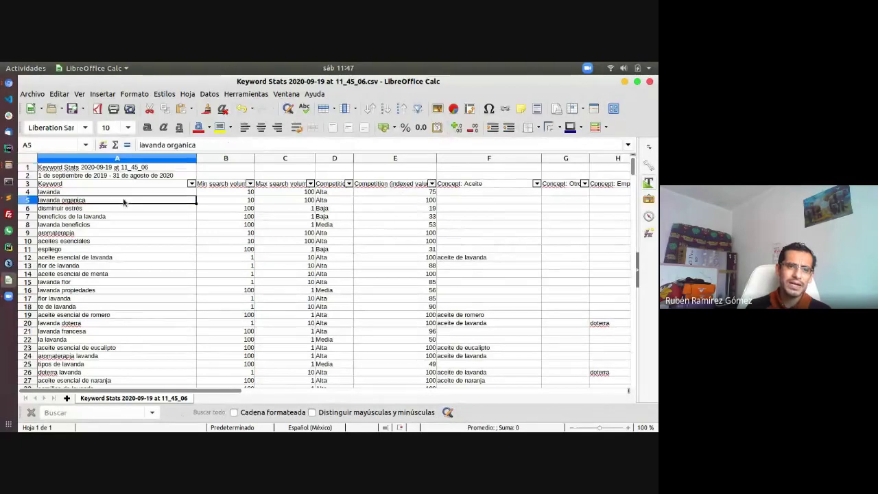
left_click(142, 192)
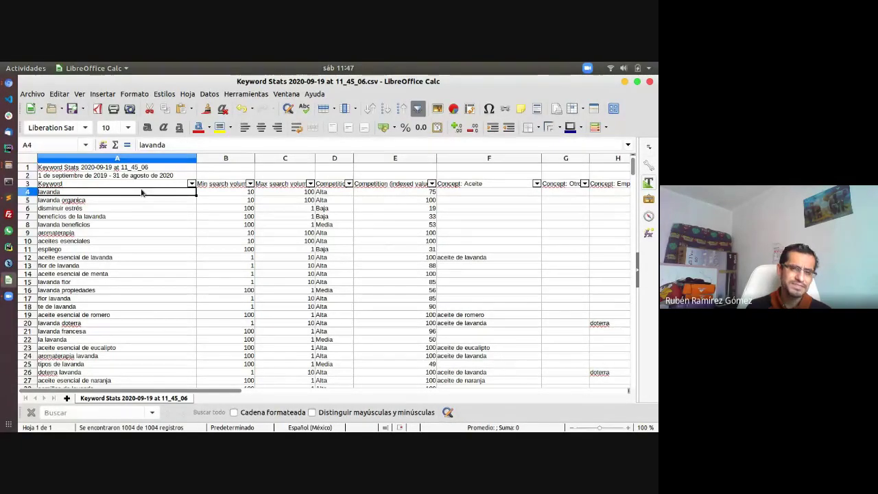
Filter the Min search volume column to show only the value 100.
left_click(251, 184)
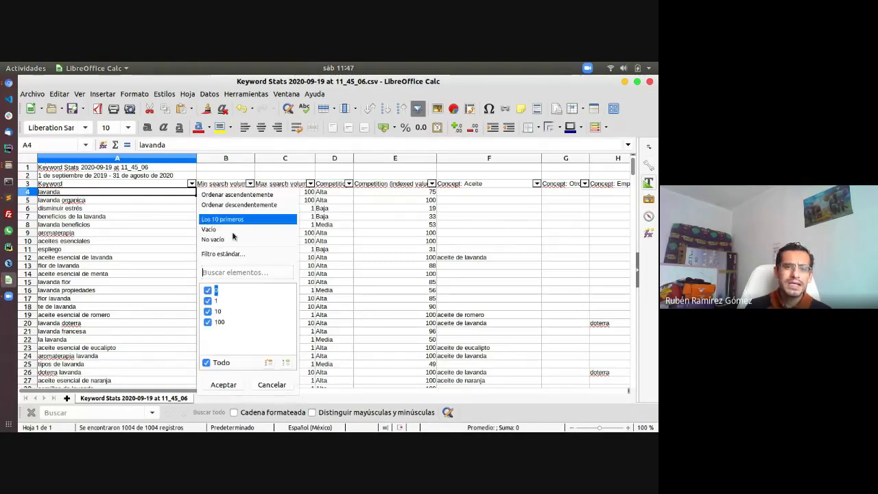
left_click(207, 291)
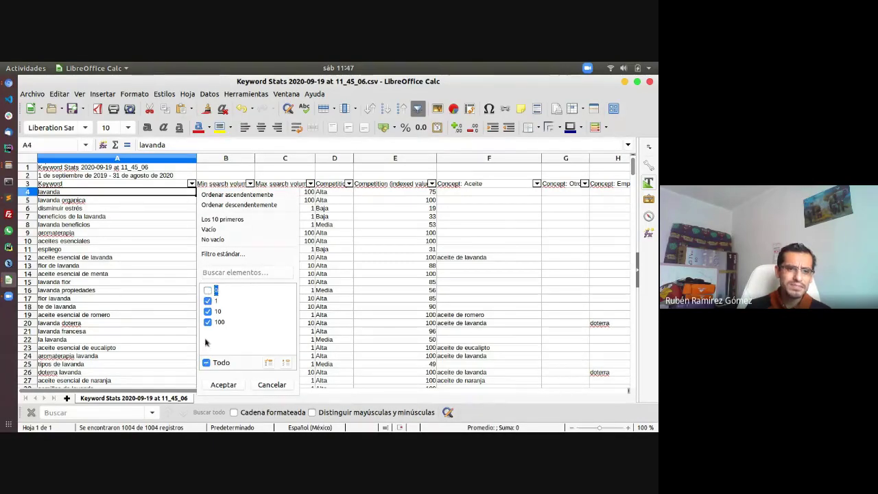
left_click(208, 301)
left_click(208, 311)
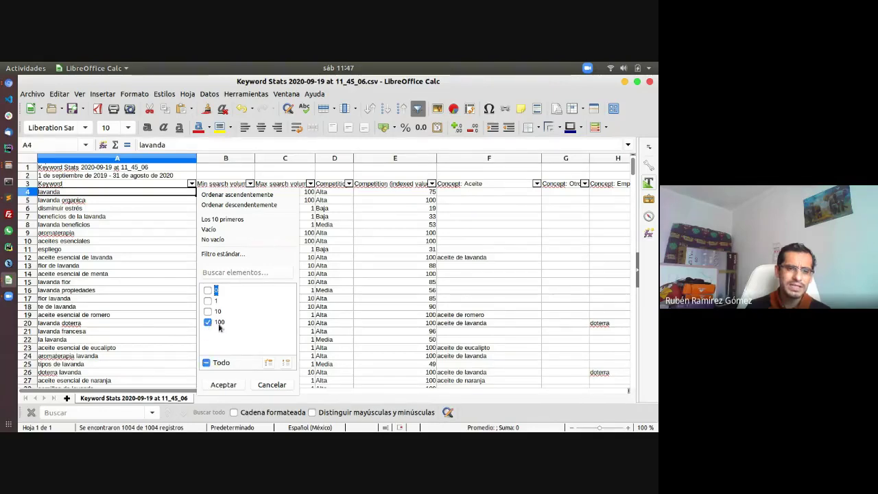
left_click(223, 385)
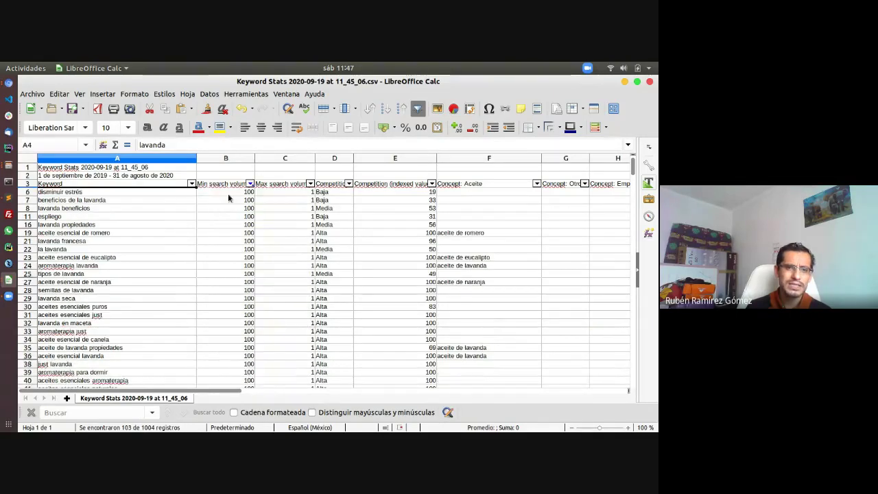
Compare the Min search volume, Max search volume and Competition values of the first filtered rows.
left_click(228, 193)
left_click(285, 184)
key("Down")
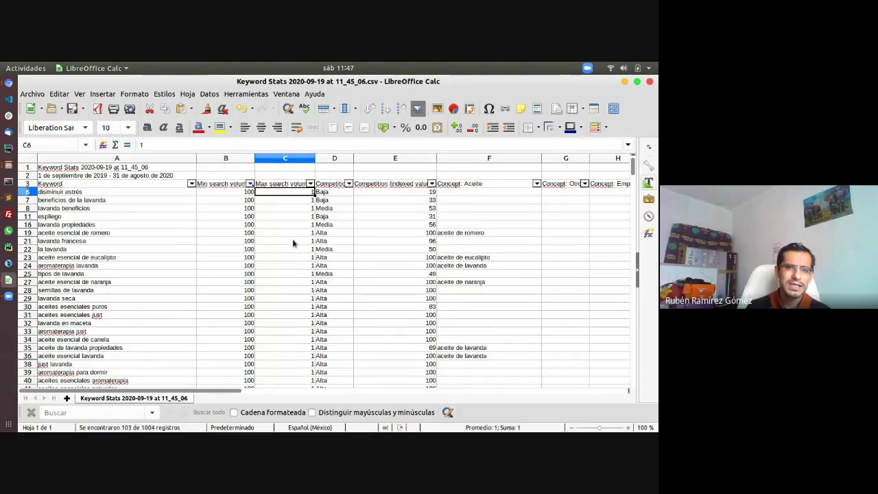
left_click(222, 186)
left_click(223, 196)
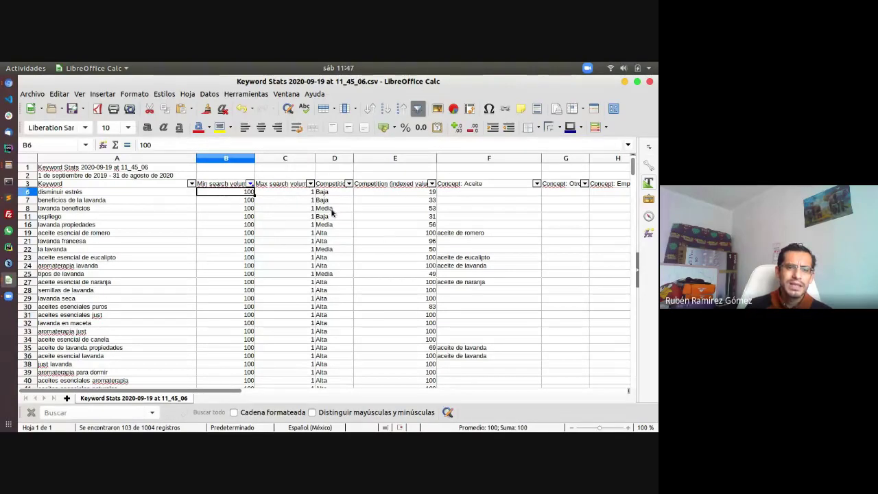
left_click_drag(337, 193, 337, 202)
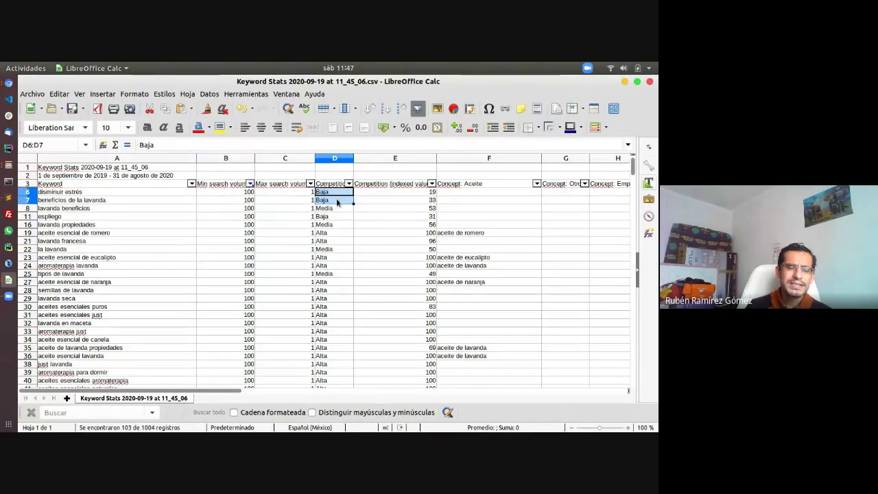
Review the filtered keywords in column A, from disminuir estrés down to aceite esencial de naranja.
left_click_drag(87, 194, 100, 201)
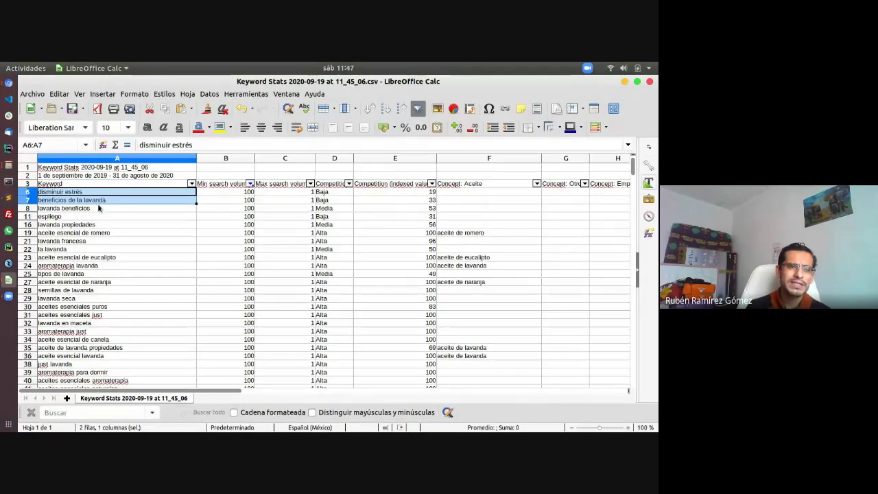
left_click(98, 208)
left_click(96, 217)
left_click(96, 234)
left_click(104, 283)
left_click(70, 219)
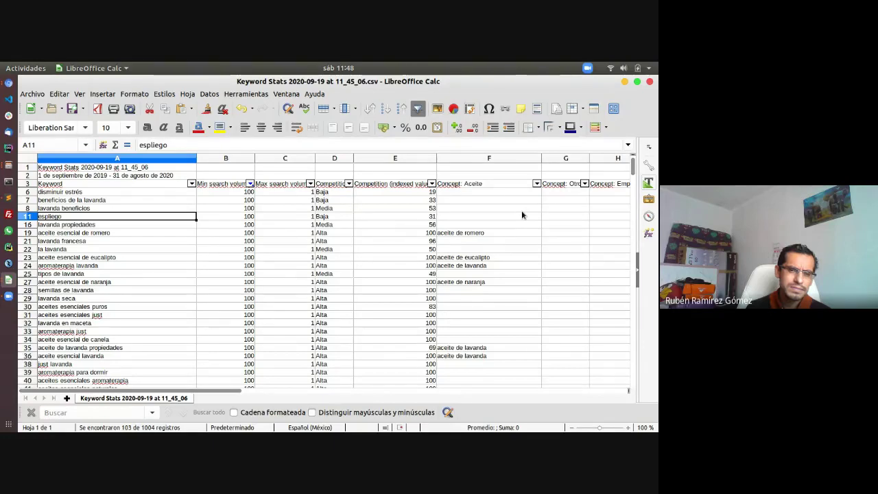
Check the Min search volume filter options without changing them, and inspect the filtered keywords around rows 23 to 25.
left_click(250, 183)
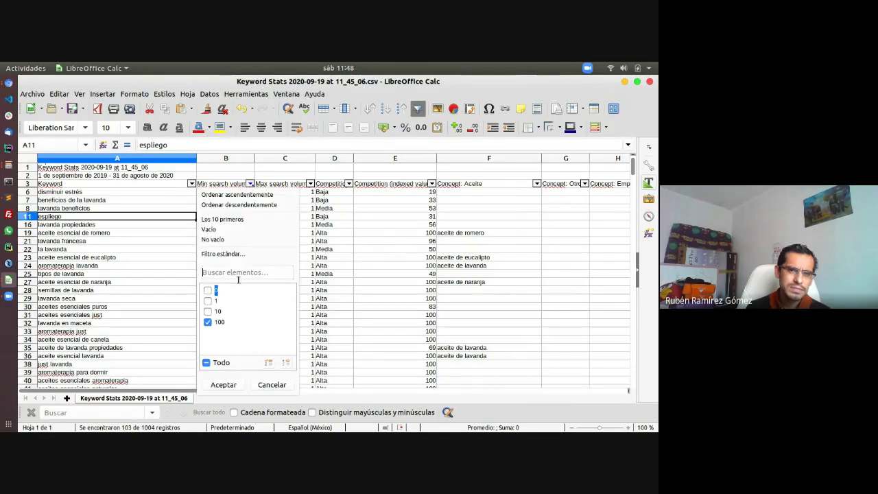
left_click(280, 388)
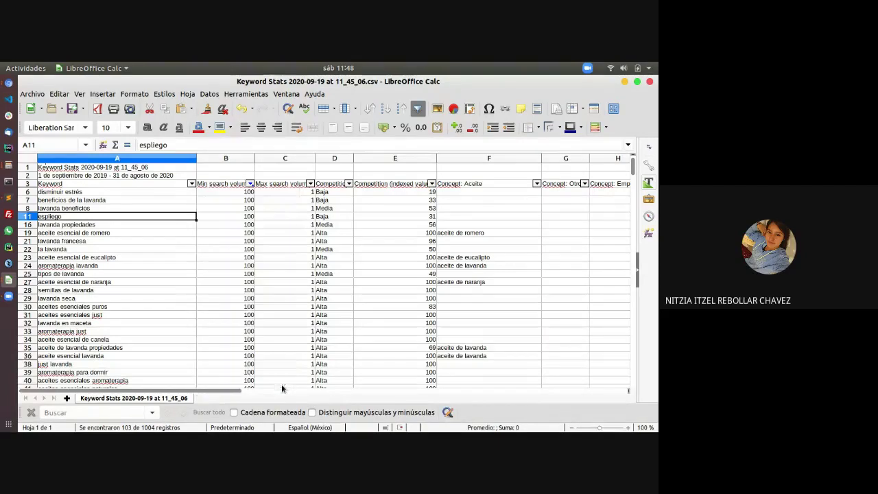
left_click(302, 216)
left_click(303, 208)
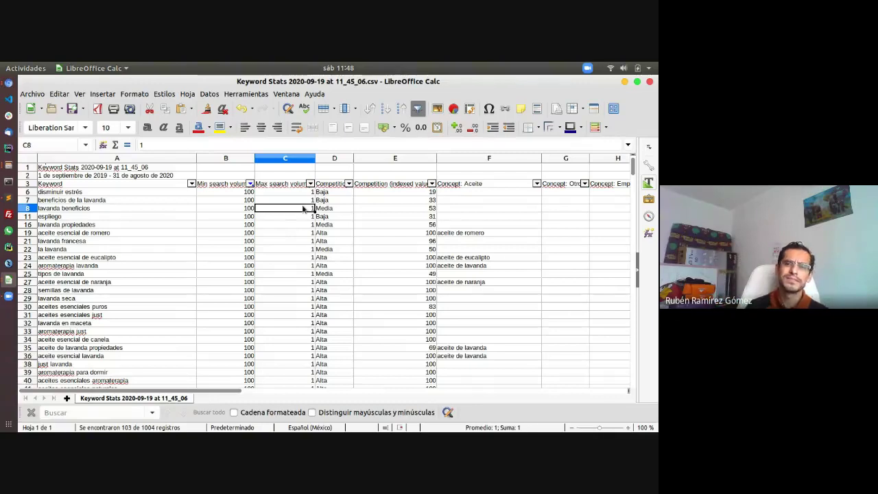
left_click(133, 276)
left_click(96, 258)
left_click(97, 267)
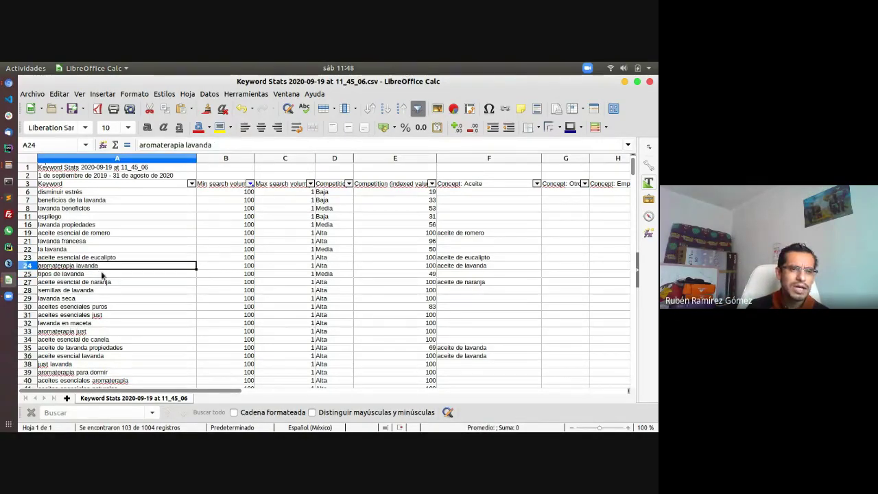
Compare the Competition, Min search volume and indexed competition values of the filtered keywords, including la lavanda and lavanda francesa.
left_click_drag(325, 208, 333, 363)
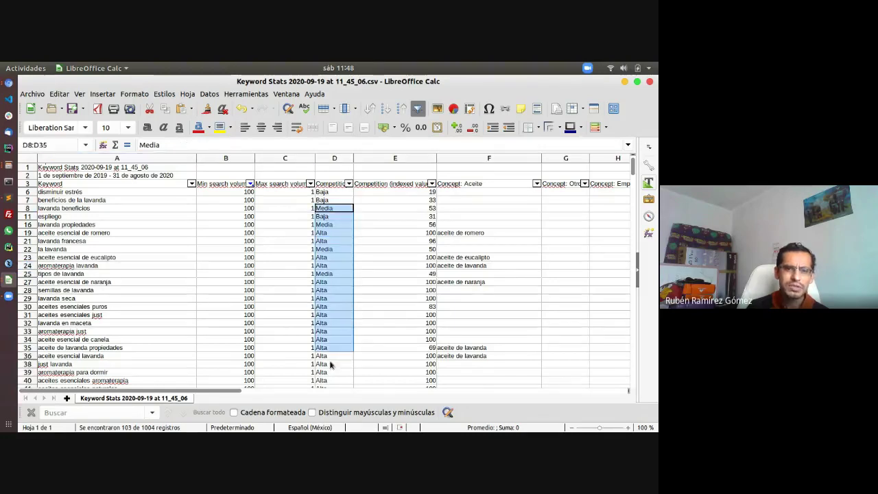
left_click(242, 216)
left_click(242, 298)
left_click(329, 249)
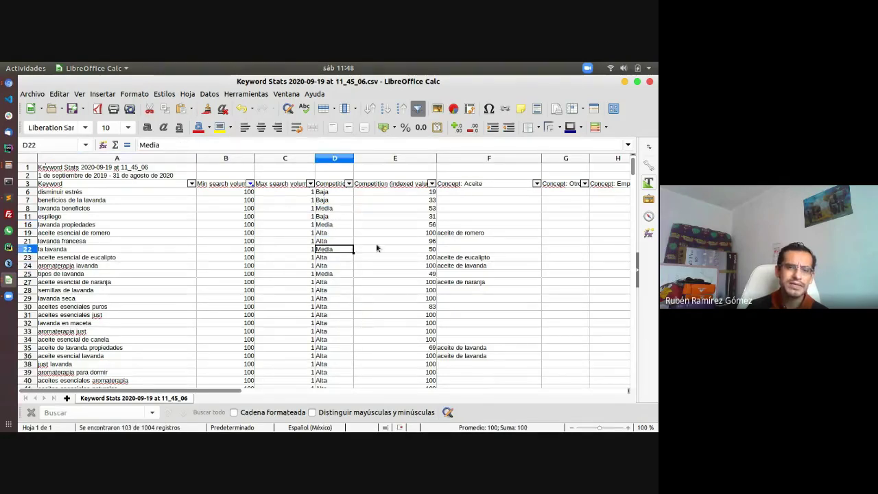
left_click(398, 241)
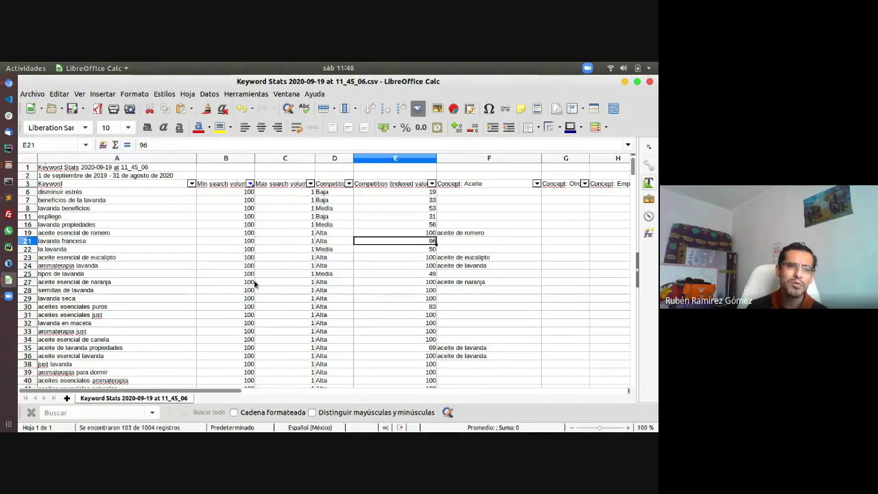
Switch to Sublime Text and review the seed keyword list from lavanda to aromaterapia.
left_click(7, 199)
left_click_drag(78, 182, 63, 201)
left_click(240, 318)
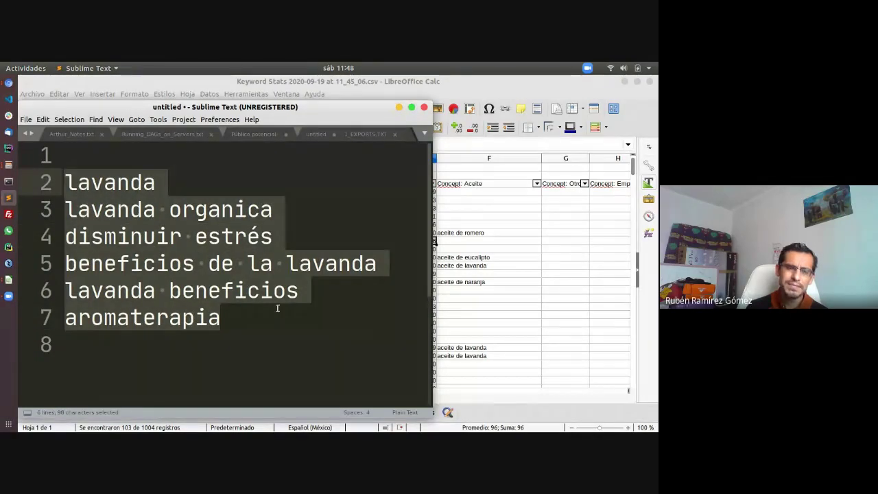
left_click(257, 313)
left_click_drag(257, 313, 62, 182)
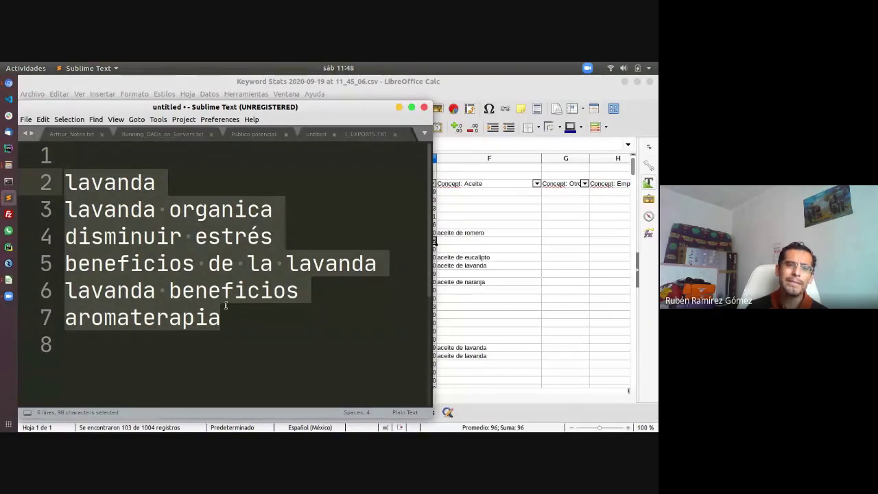
left_click(244, 320)
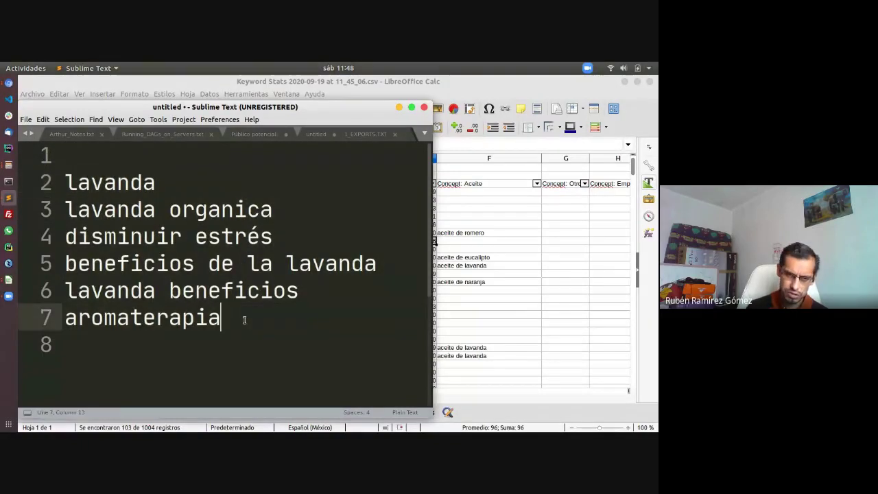
Close the older Keyword Stats 2020-09-19 at 09_33_47.csv workbook and return to cell A1 of the 11_45_06 one.
left_click(471, 86)
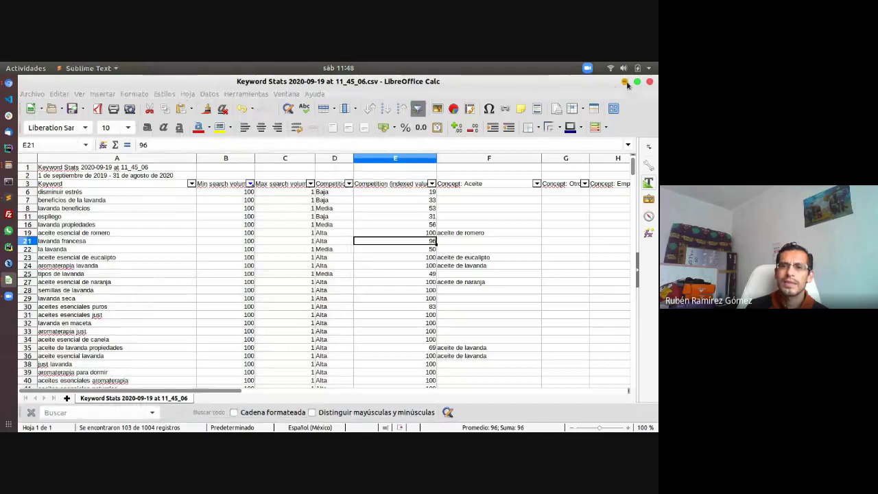
left_click(625, 81)
left_click(523, 95)
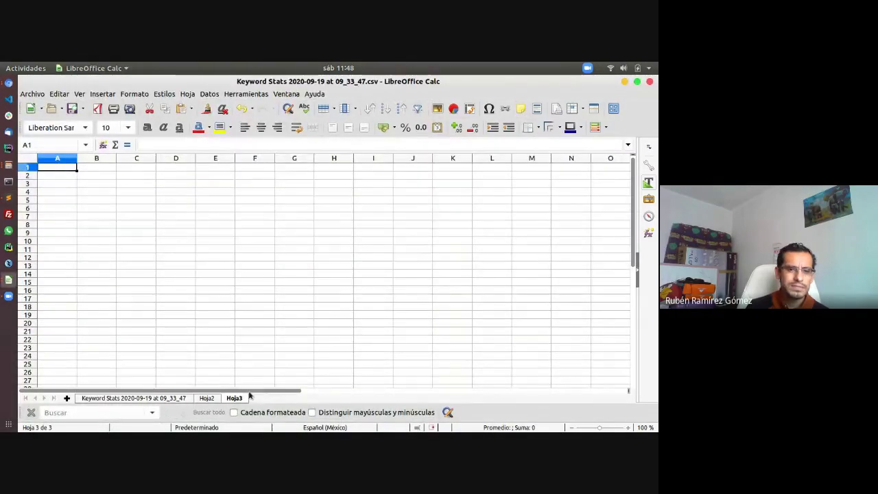
left_click(208, 398)
left_click(234, 398)
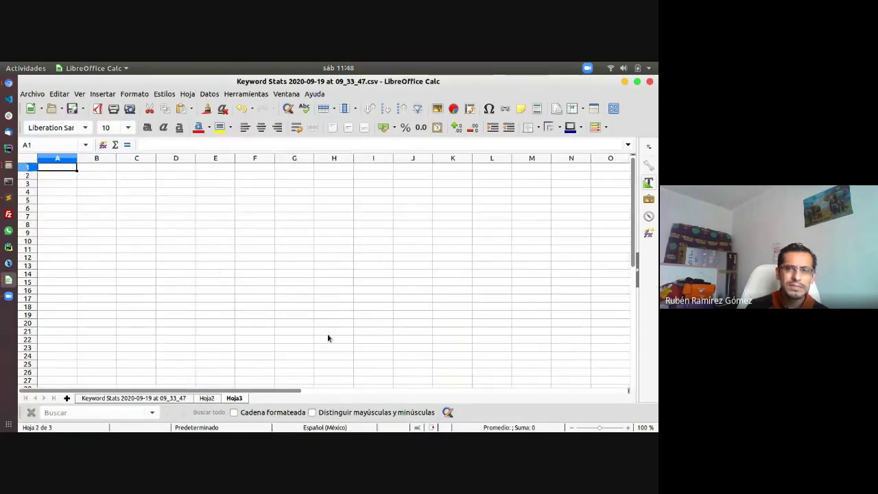
left_click(650, 82)
left_click(334, 287)
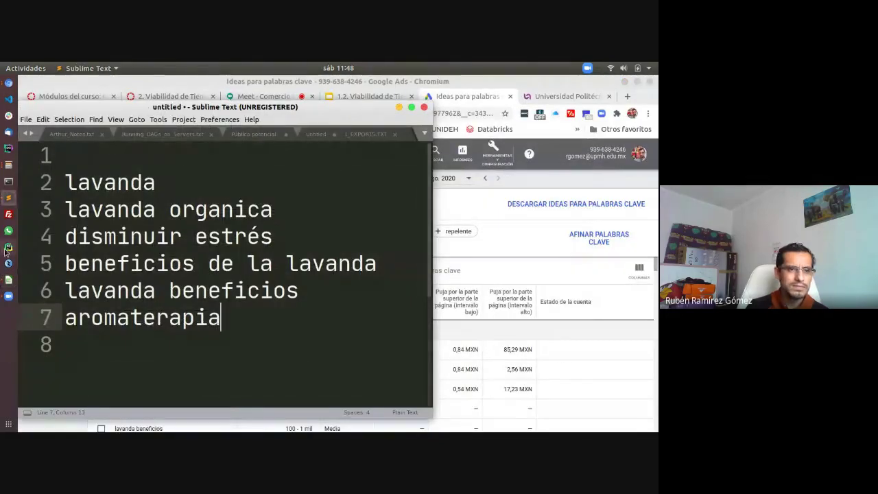
left_click(8, 279)
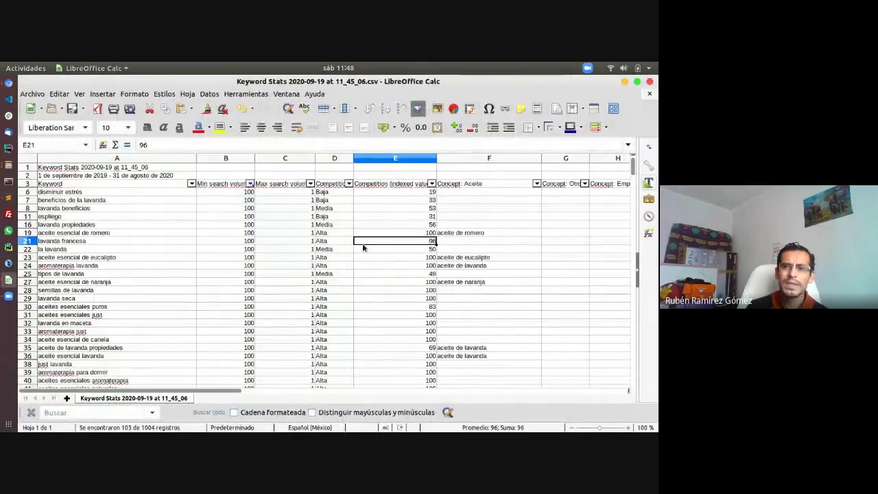
left_click(77, 169)
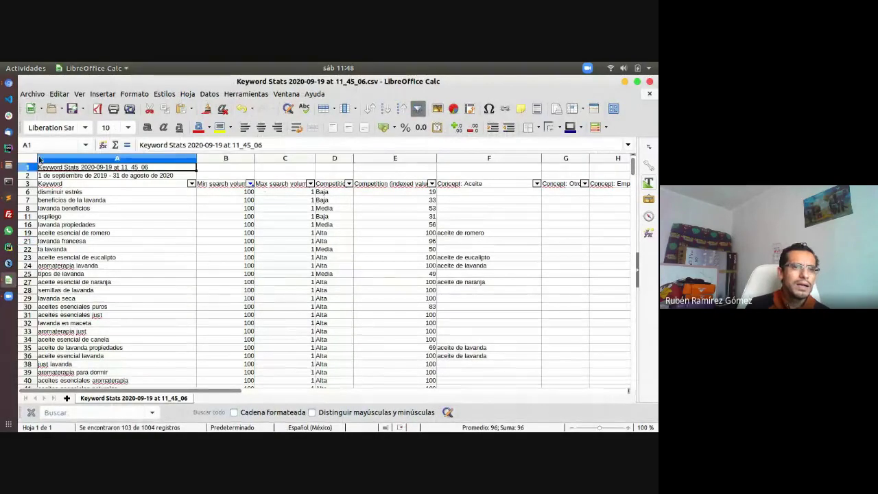
Switch to the Google Ads keyword ideas in Chromium and examine the first page of suggestions with their search ranges, competition and bids.
left_click(8, 83)
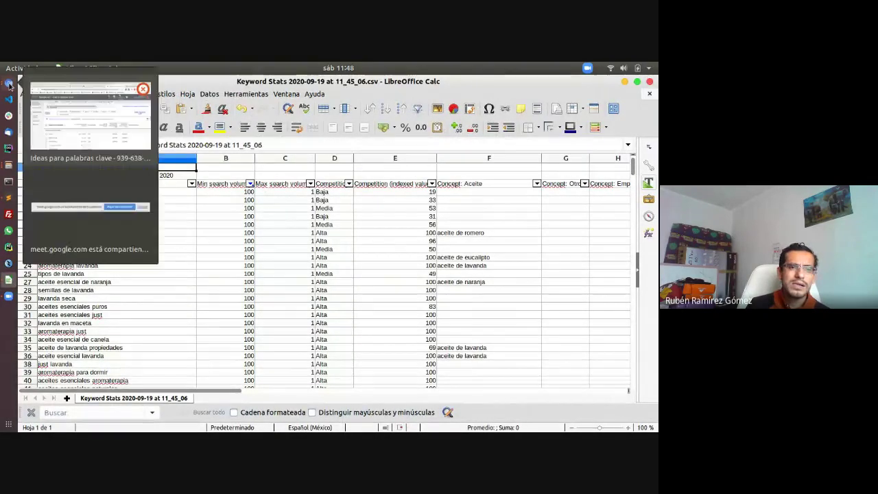
left_click(73, 121)
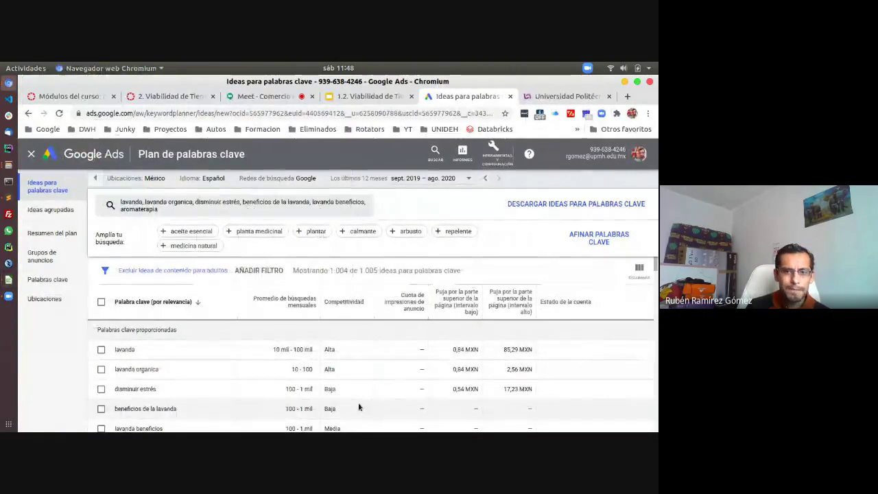
scroll(363, 403, "down", 5)
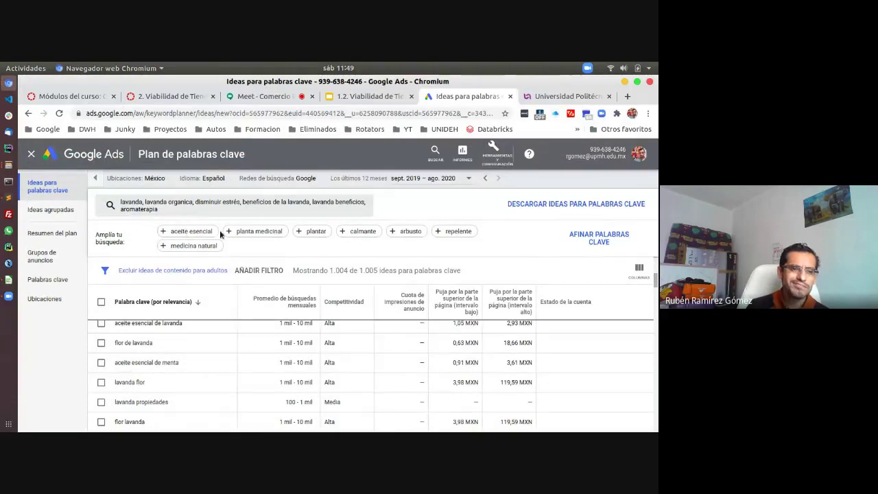
scroll(436, 381, "down", 3)
scroll(436, 381, "down", 5)
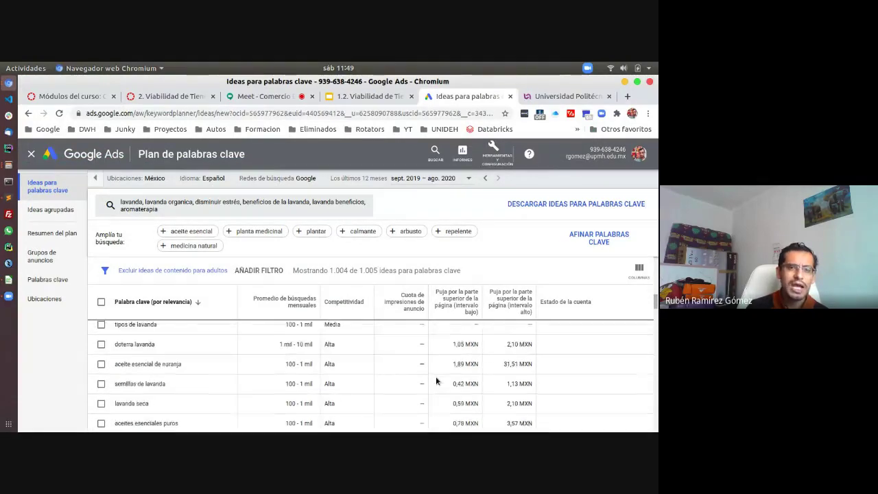
scroll(436, 381, "down", 6)
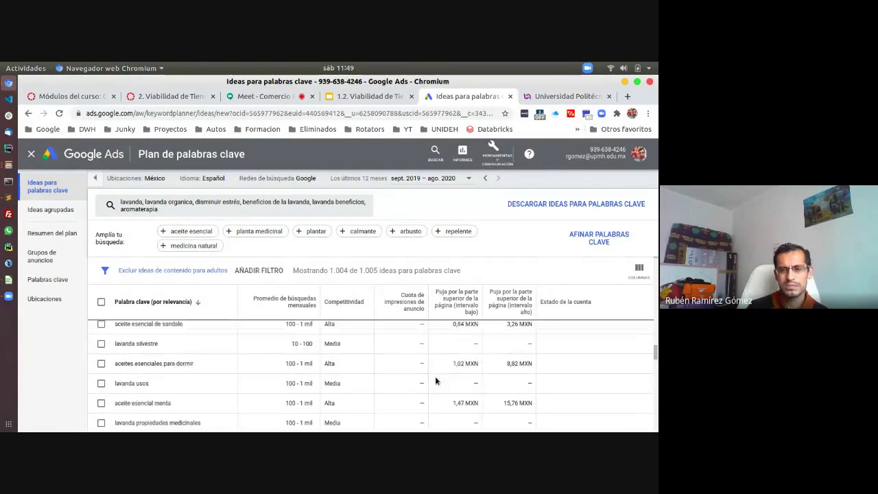
scroll(437, 381, "down", 6)
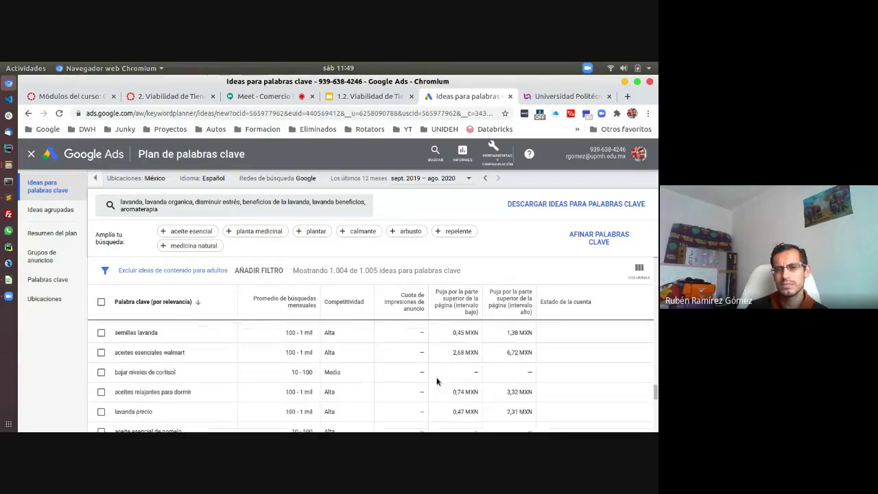
scroll(437, 381, "down", 2)
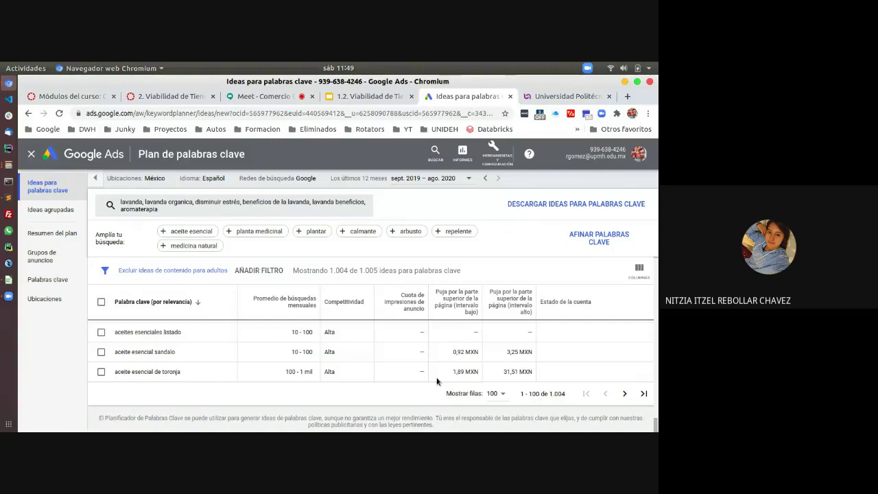
scroll(437, 381, "up", 10)
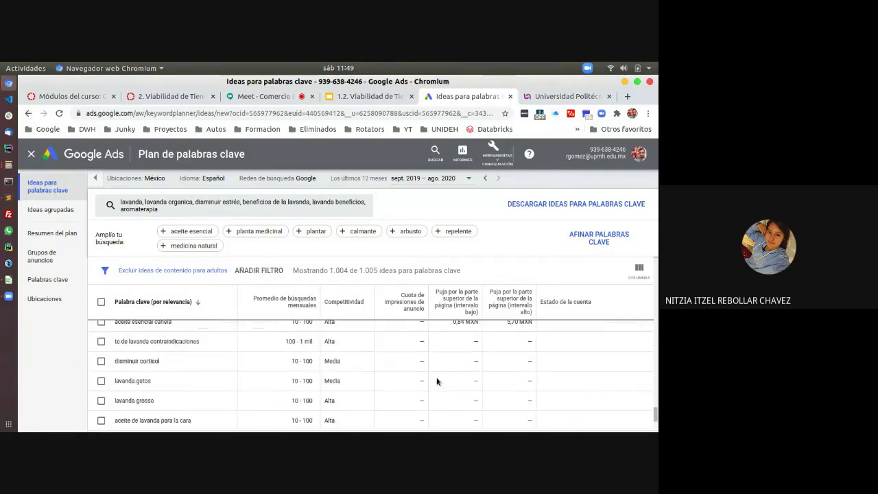
scroll(437, 381, "up", 10)
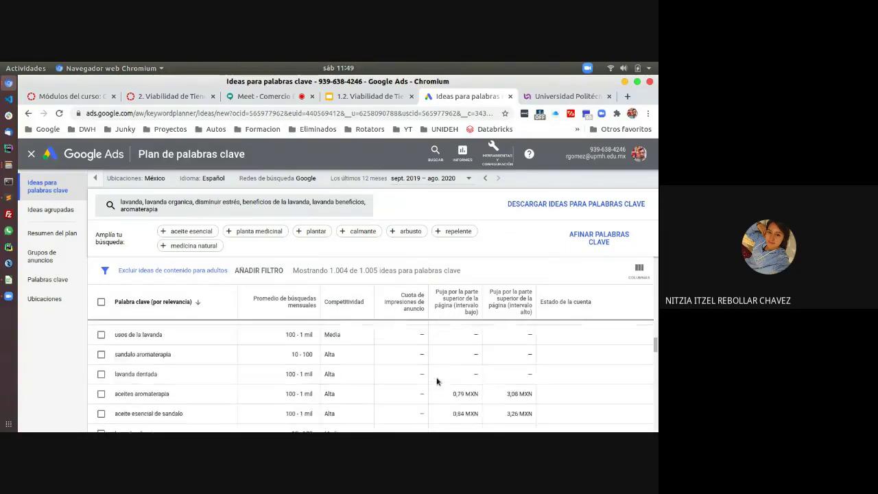
scroll(437, 381, "up", 5)
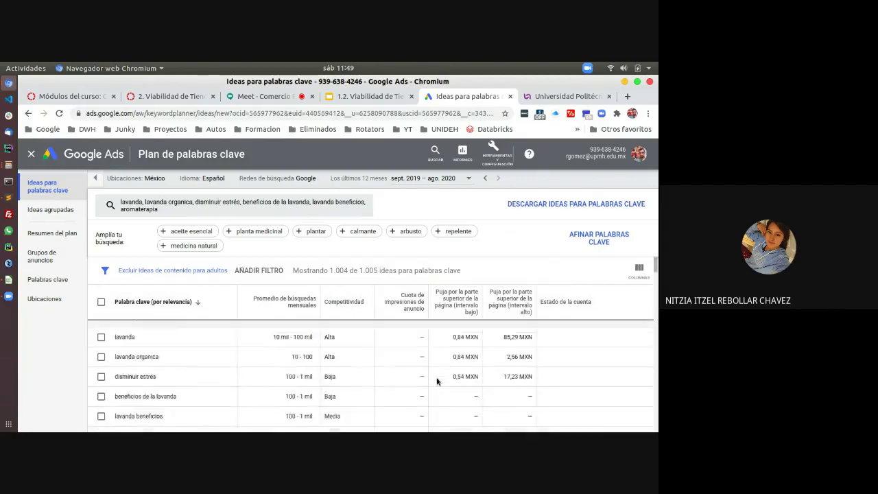
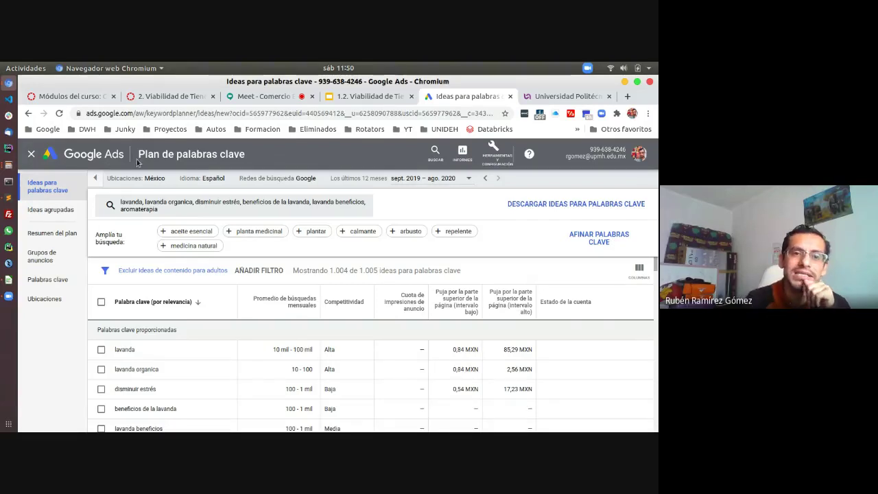
Highlight the Plan de palabras clave heading and check the Planificador de palabras clave slide before returning to the keyword ideas.
left_click_drag(260, 159, 142, 156)
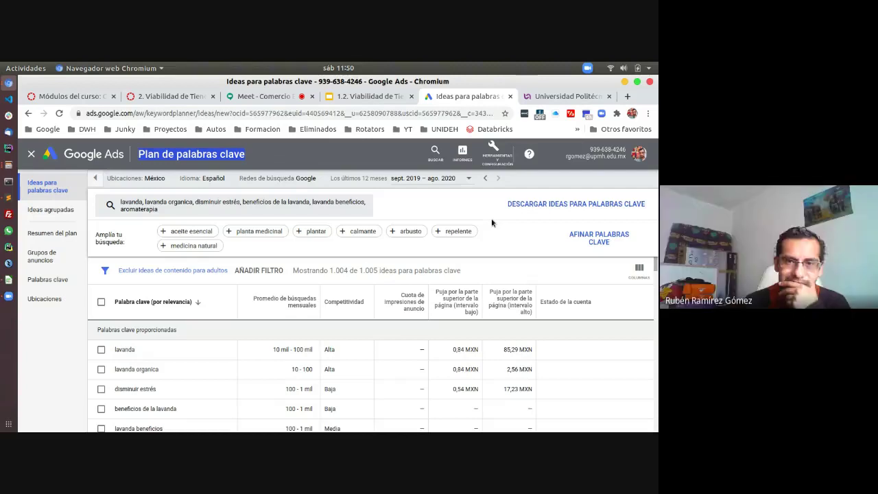
left_click(352, 99)
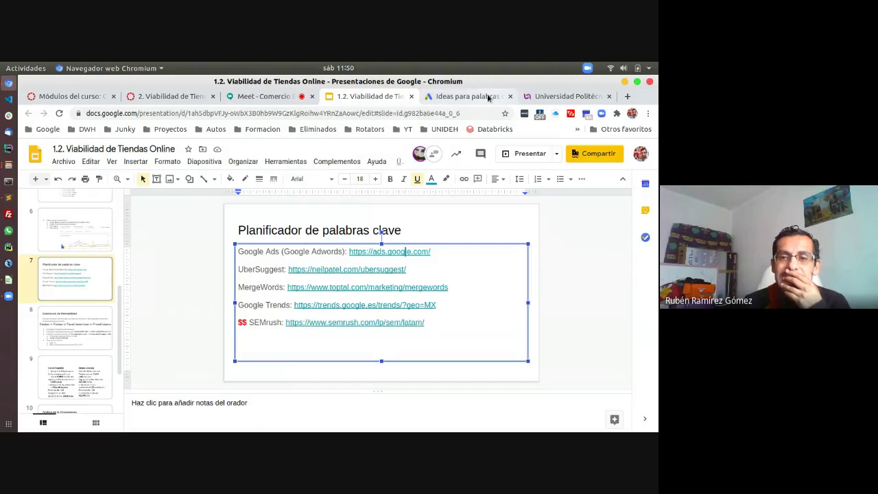
left_click(467, 96)
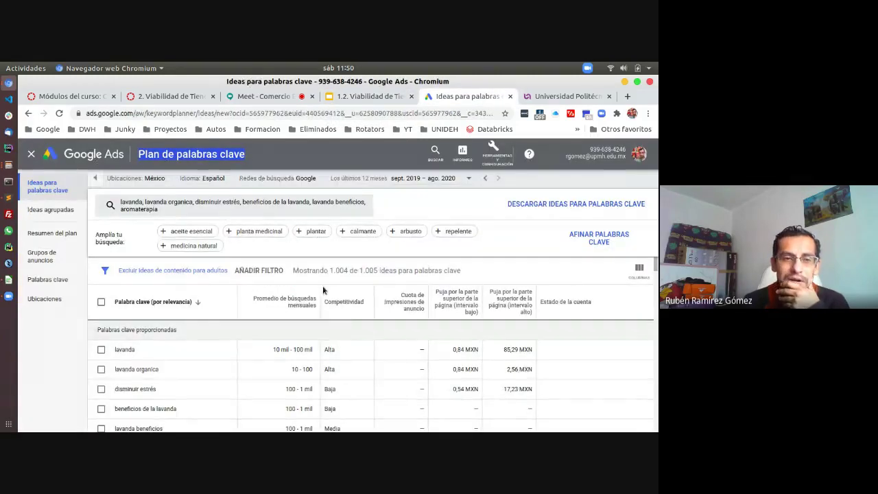
Switch to LibreOffice Calc and look over the filtered keywords in column A from lavanda propiedades onward.
left_click(8, 280)
left_click(105, 227)
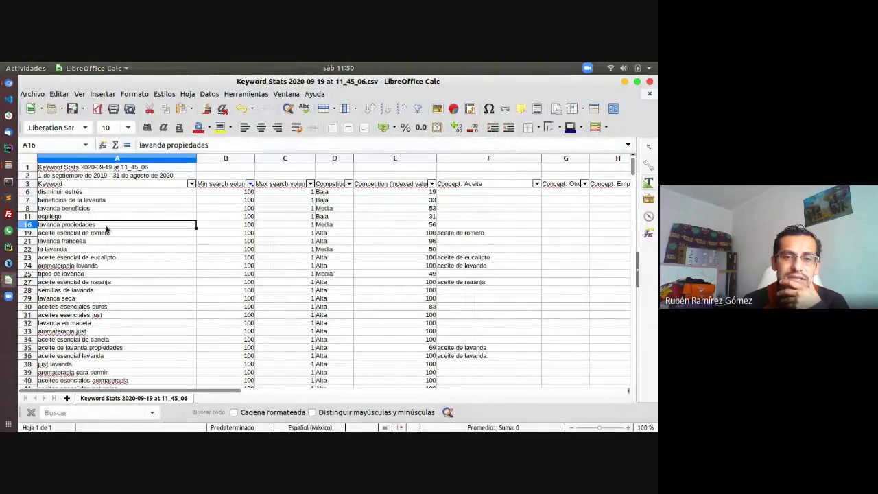
scroll(106, 229, "down", 6)
scroll(106, 230, "up", 6)
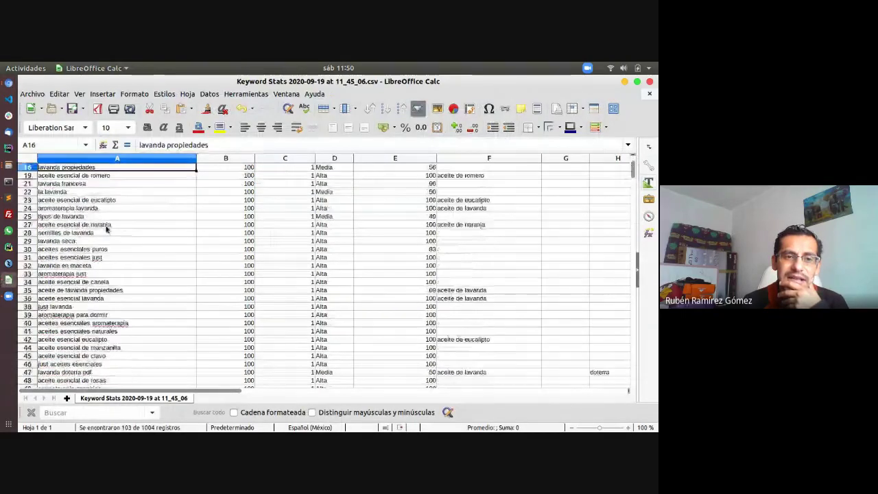
left_click(119, 190)
Open the UberSuggest link from the Planificador de palabras clave slide in Chromium and dismiss the site's notification request.
left_click(625, 80)
left_click(382, 96)
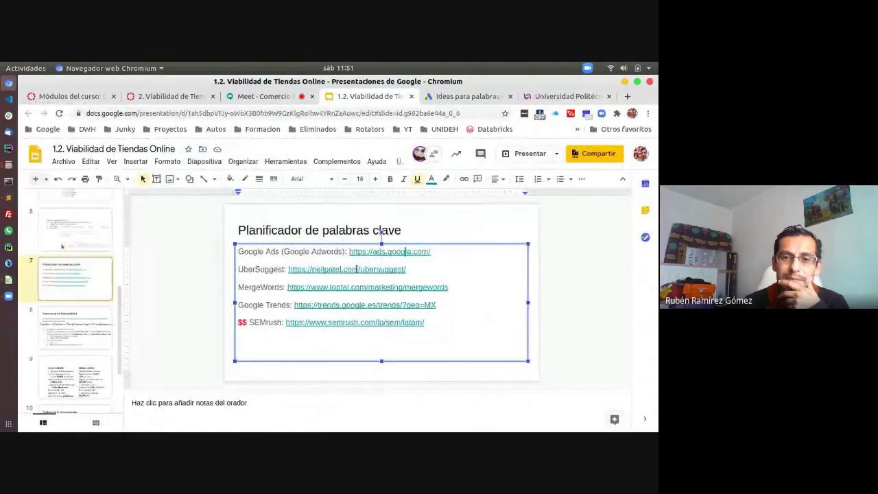
left_click(356, 269)
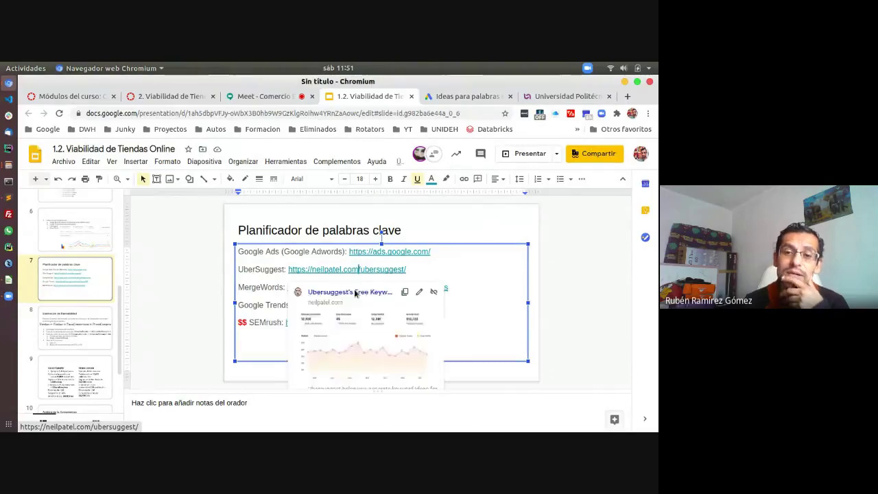
left_click(355, 291)
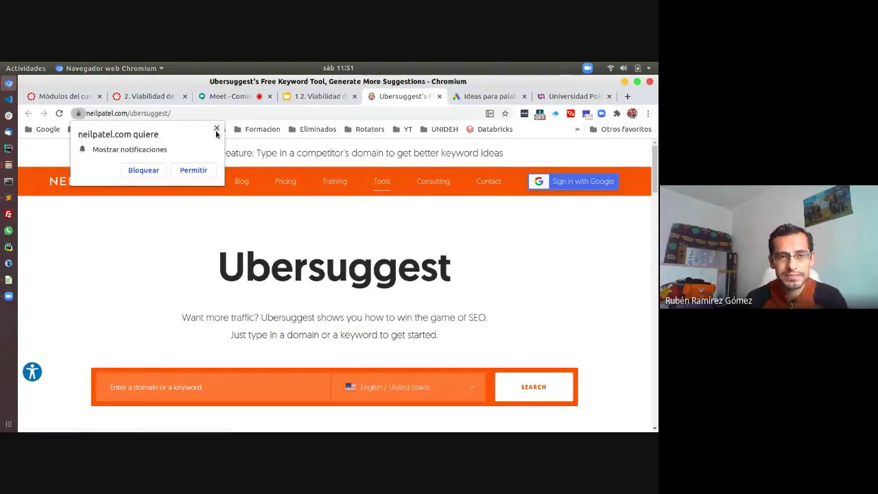
left_click(217, 128)
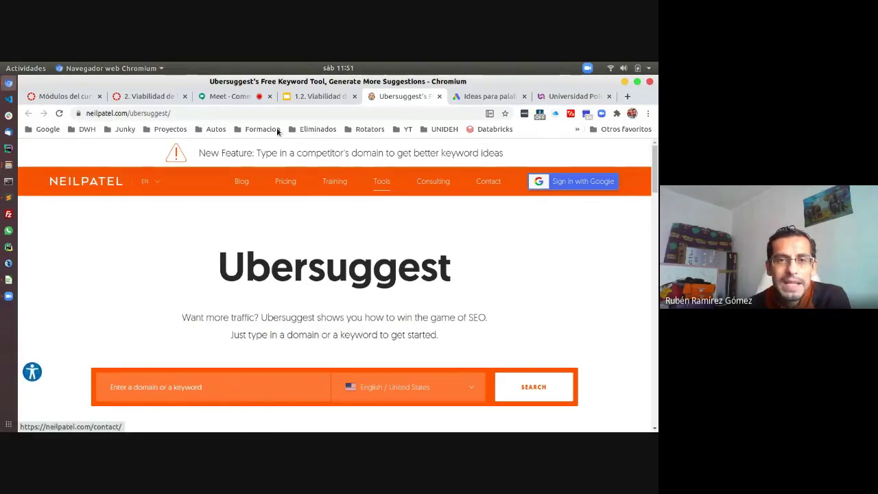
Check the Planificador de palabras clave slide, then sign in to Ubersuggest with the personal Google account, allowing Search Console data access.
left_click(319, 100)
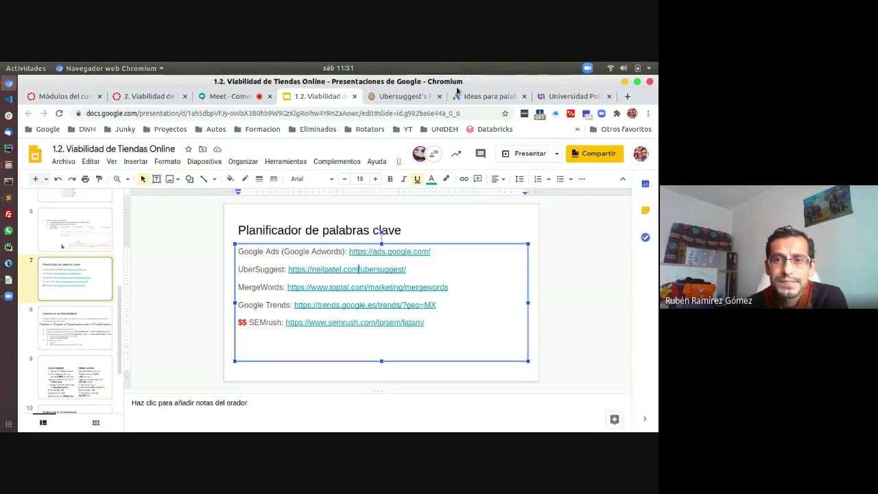
left_click(408, 97)
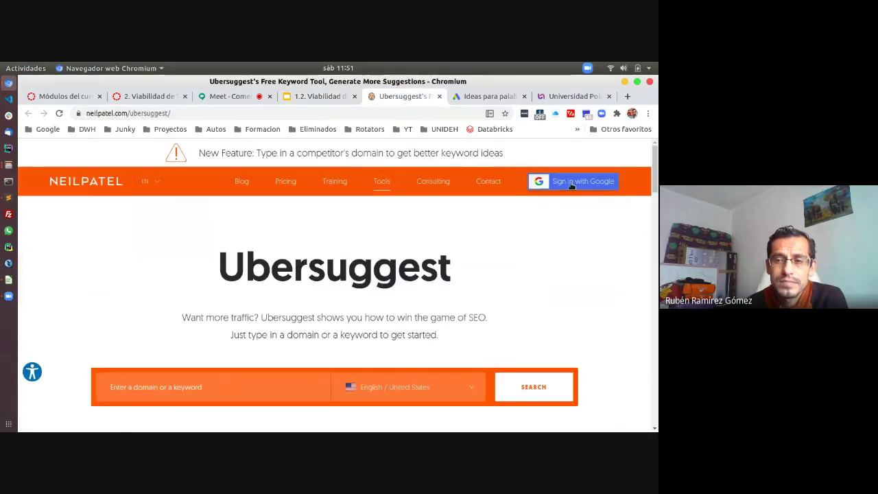
left_click(570, 183)
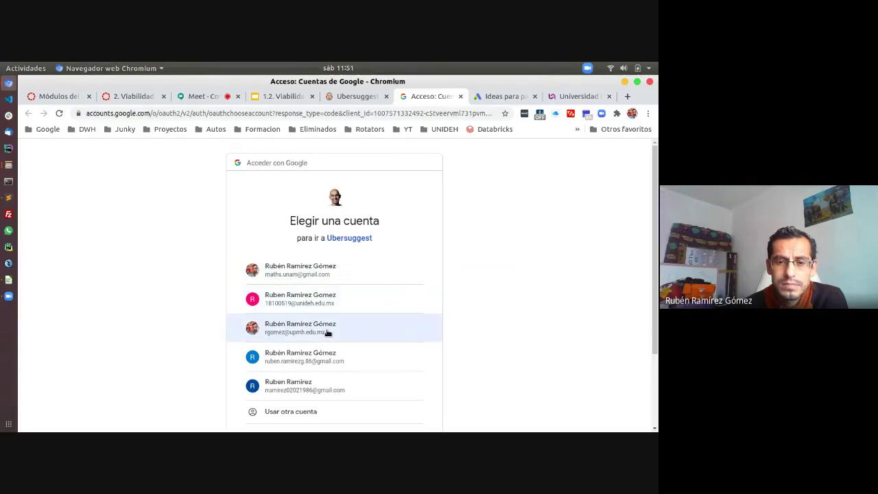
left_click(324, 364)
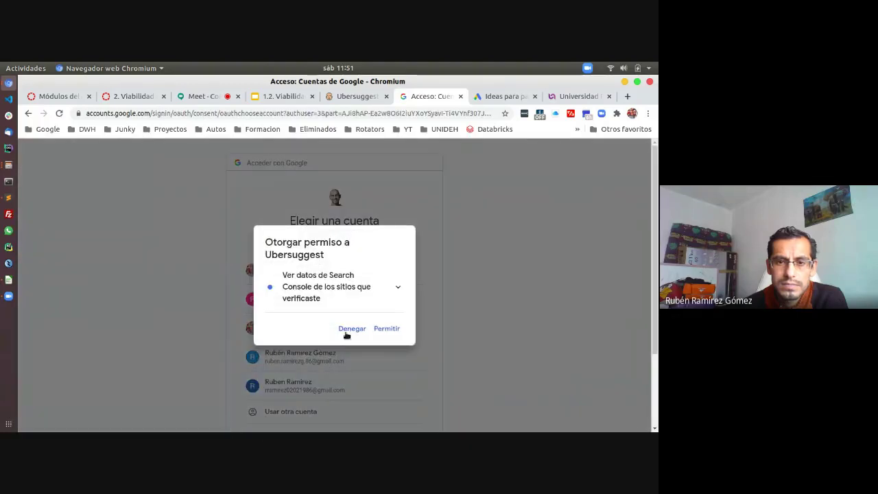
left_click(384, 329)
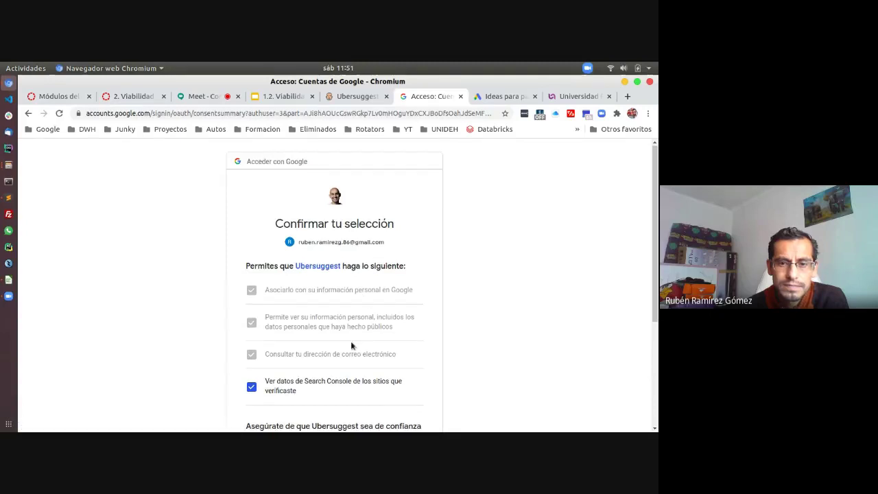
scroll(350, 341, "down", 4)
left_click(410, 410)
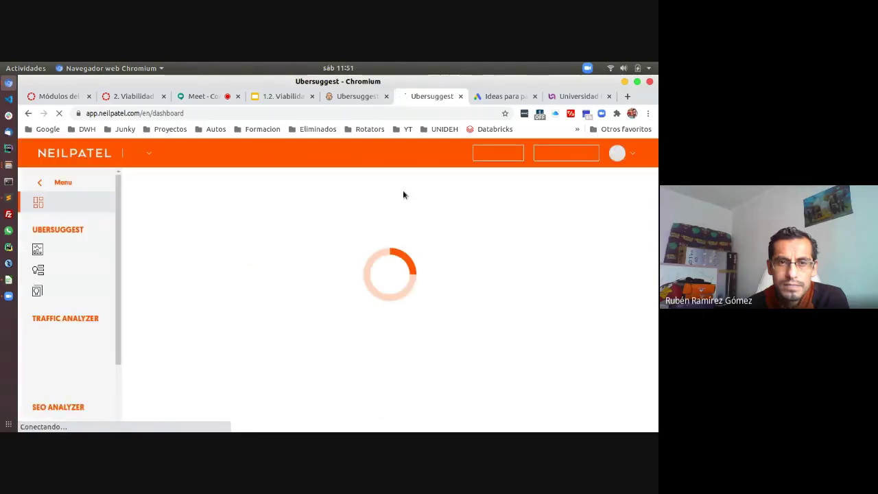
left_click(145, 152)
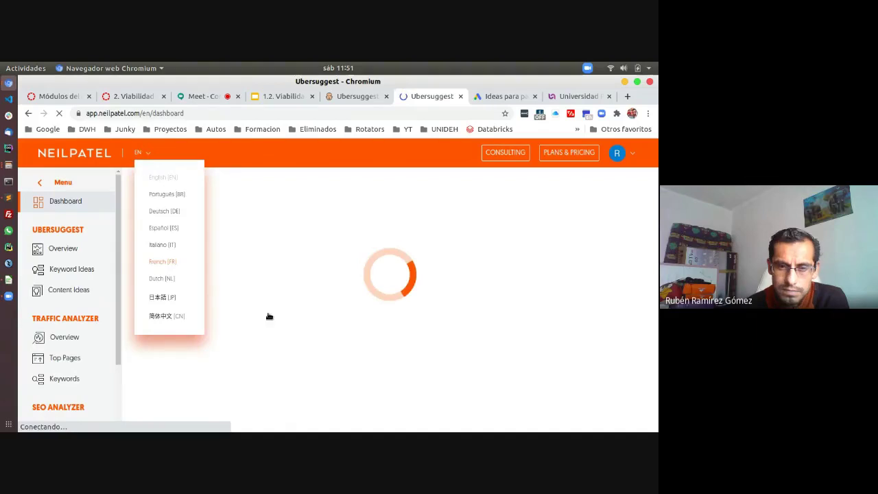
left_click(286, 200)
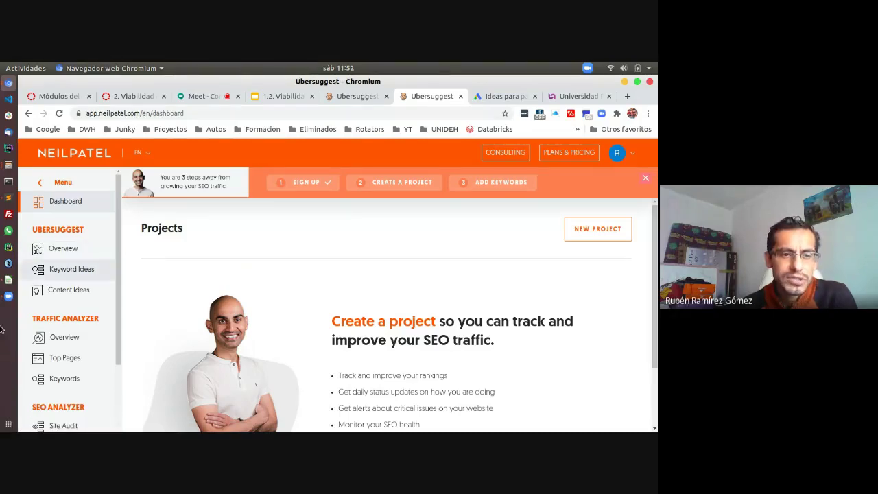
Open the Ubersuggest keyword Overview and set the search language and country to Spanish / Mexico.
left_click(62, 254)
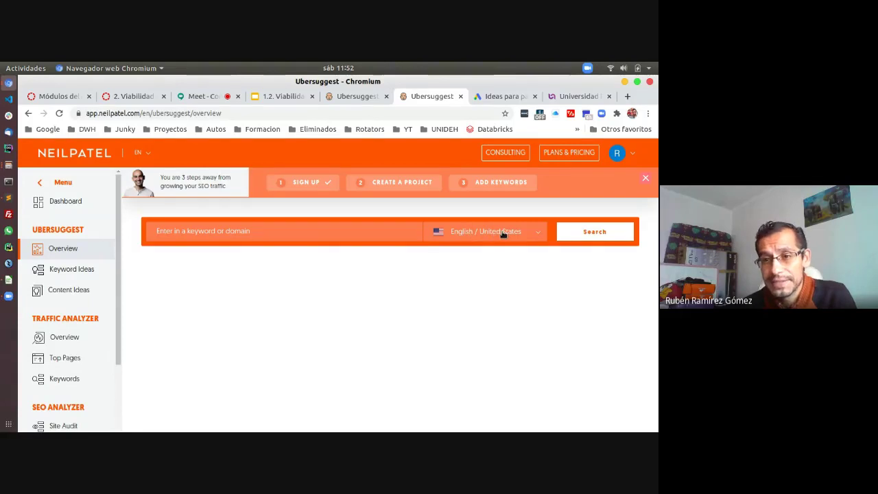
left_click(501, 233)
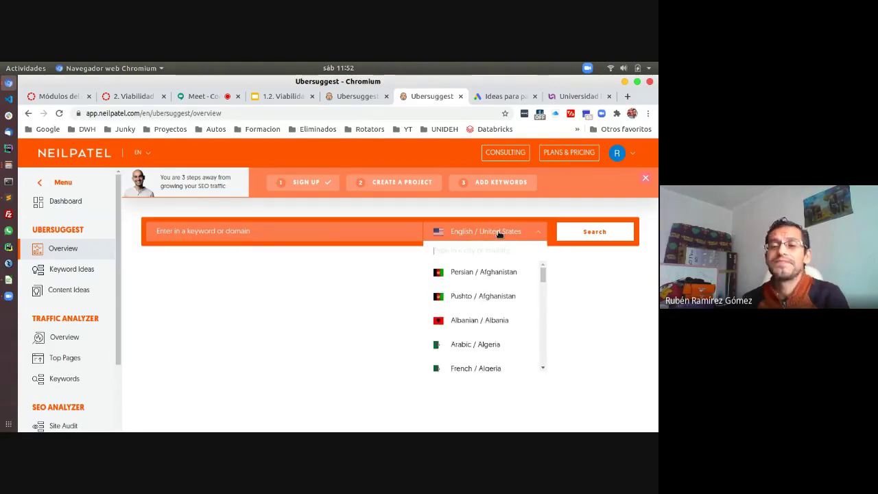
type("S")
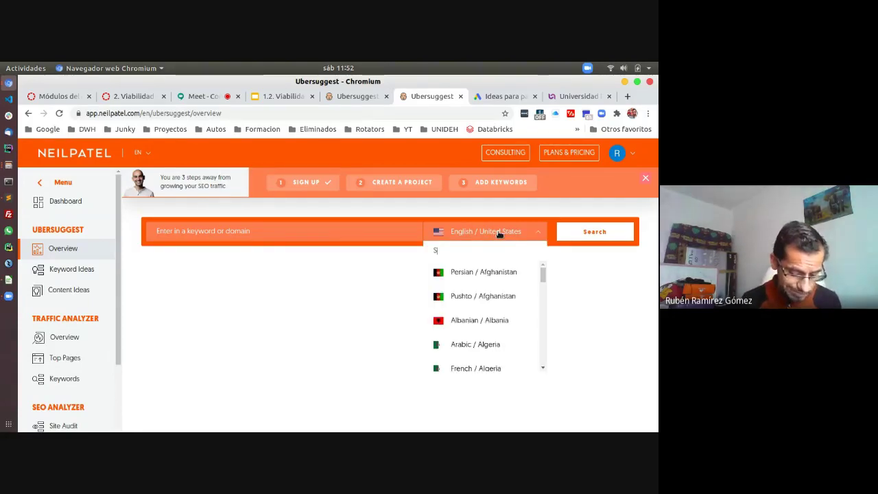
type("pain")
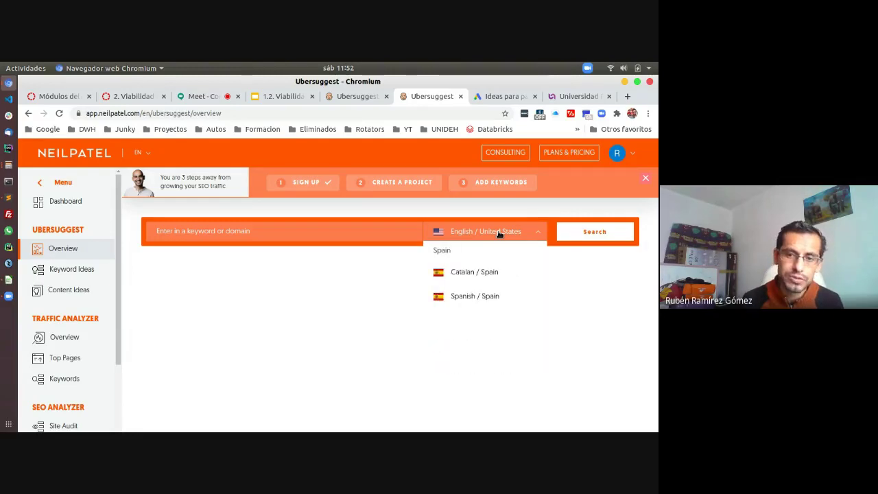
key("BackSpace")
key("BackSpace")
key("BackSpace")
key("BackSpace")
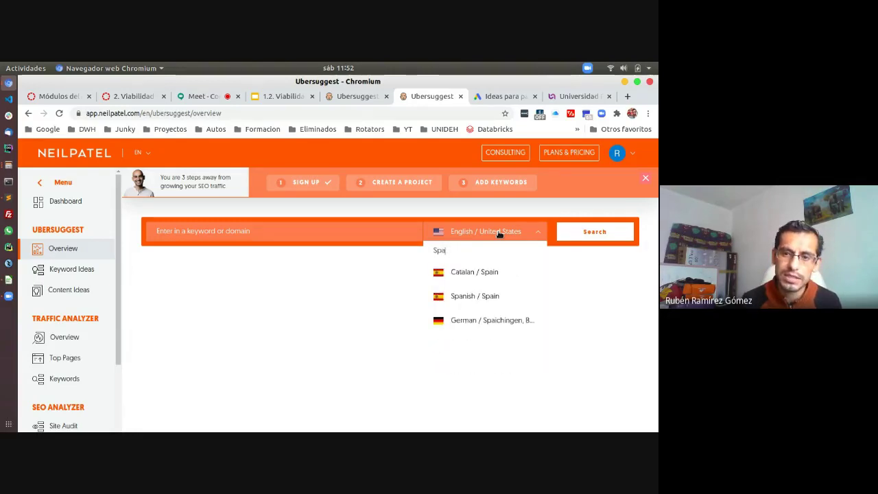
type("Mexi")
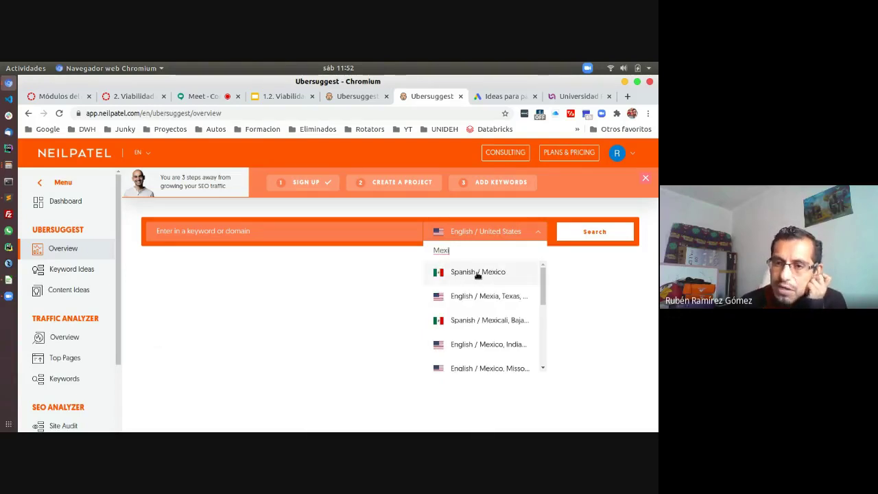
left_click(478, 273)
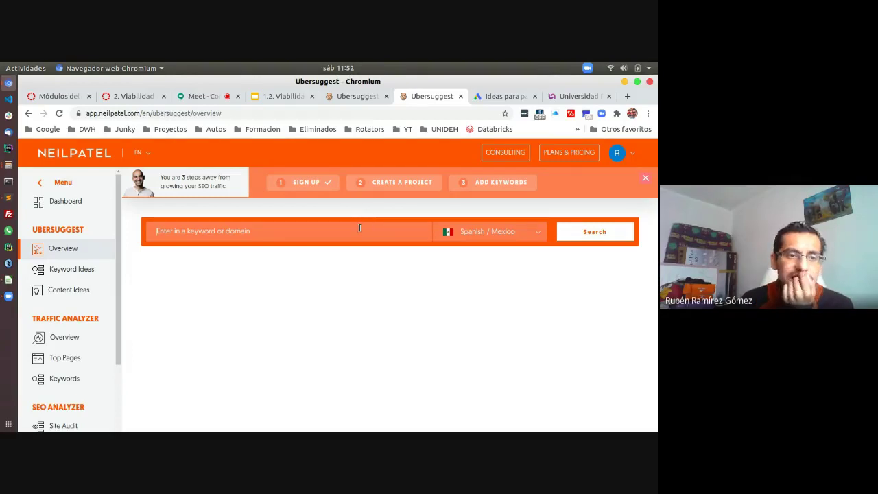
Copy the keyword lavanda from the list in Sublime Text and search for it in Ubersuggest in Chromium.
left_click(9, 199)
double_click(155, 182)
key("ctrl+c")
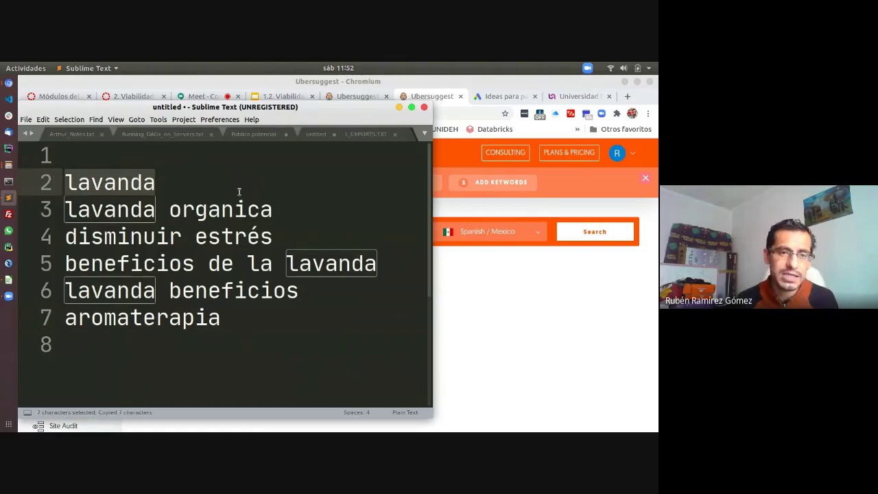
key("alt+Tab")
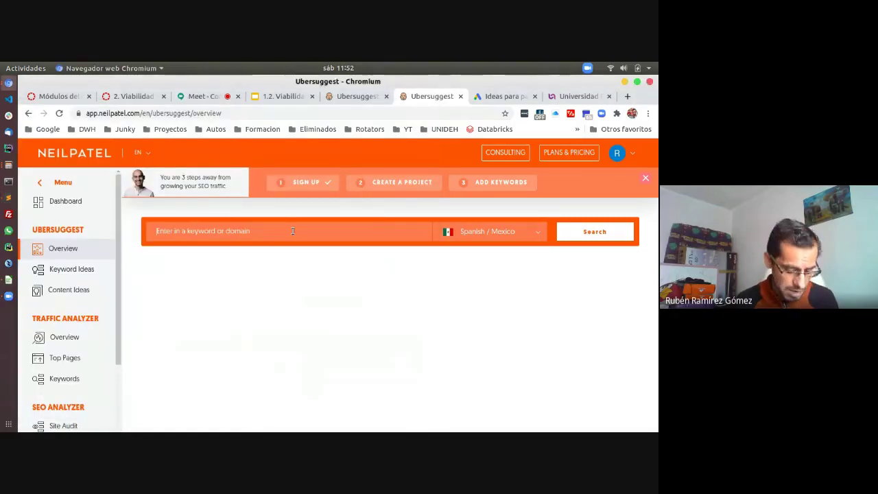
left_click(292, 232)
key("ctrl+v")
key("Return")
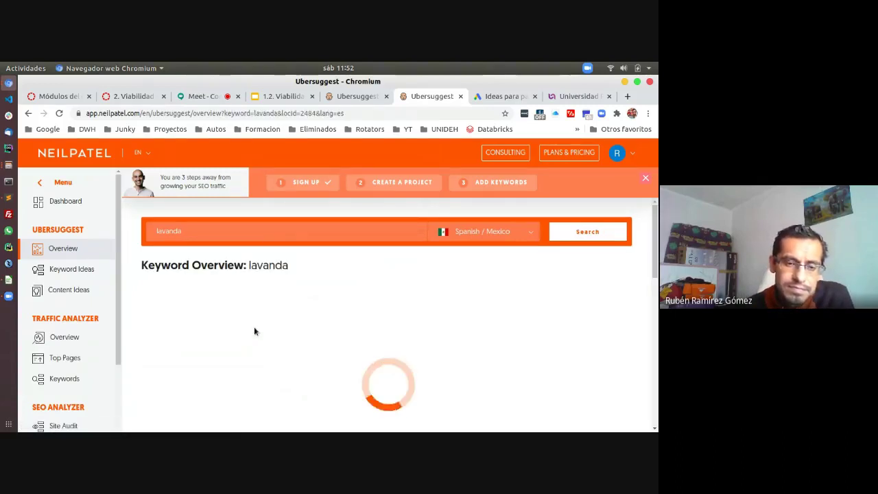
Examine the lavanda overview's search volume, SEO and paid difficulty, cost per click and monthly volume chart, dismissing the project promotion.
scroll(254, 331, "down", 1)
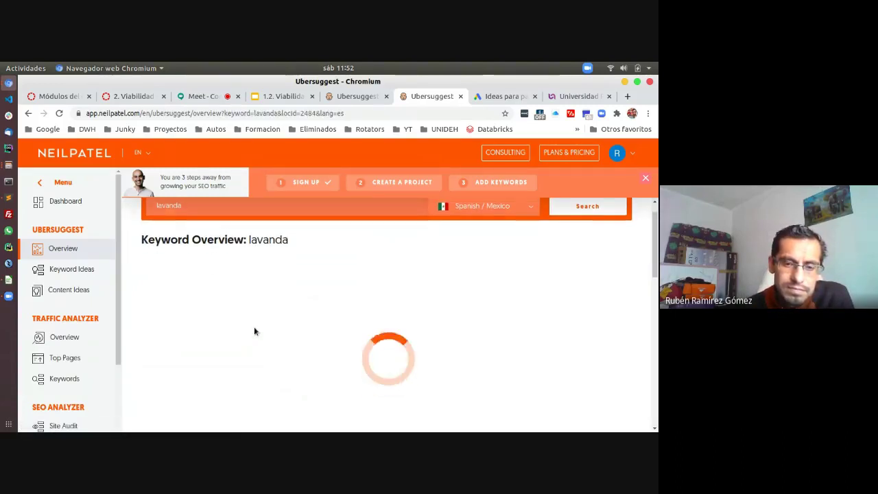
scroll(254, 332, "up", 1)
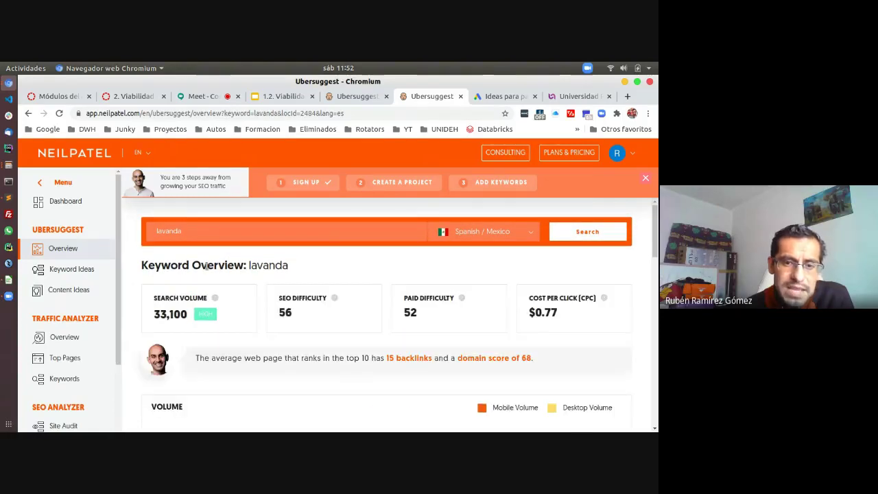
scroll(205, 268, "down", 1)
scroll(171, 247, "up", 1)
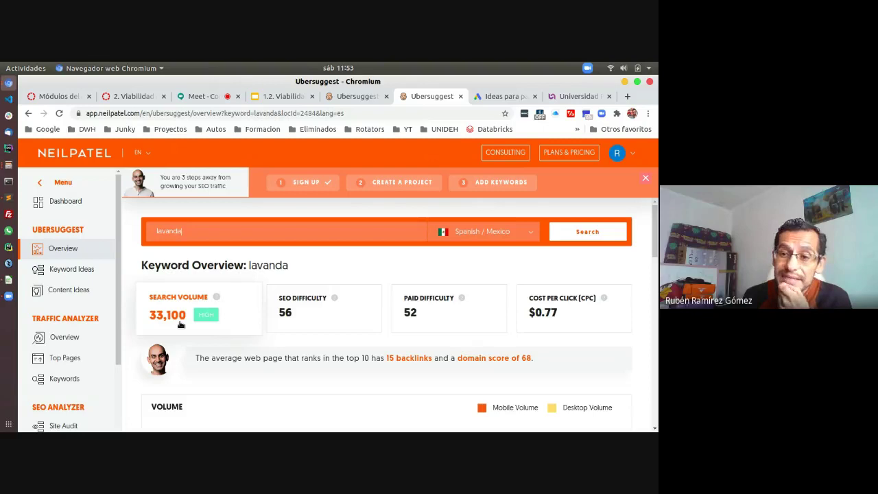
scroll(180, 324, "down", 1)
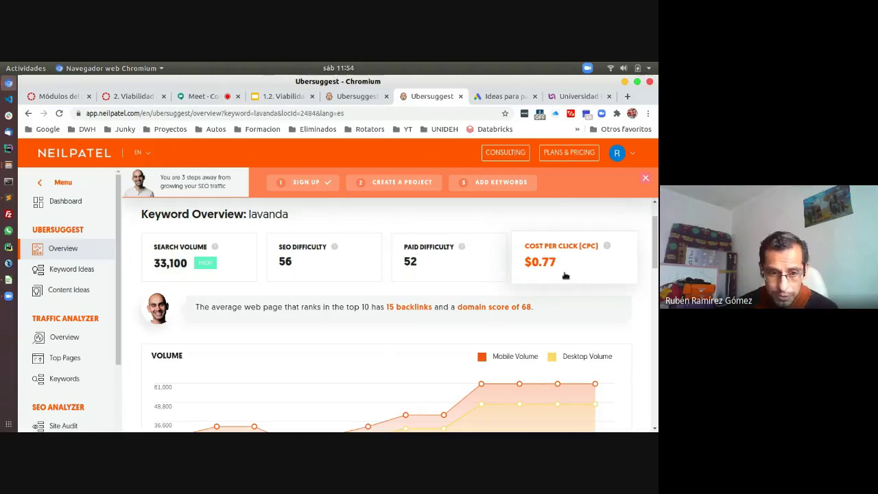
scroll(565, 275, "up", 1)
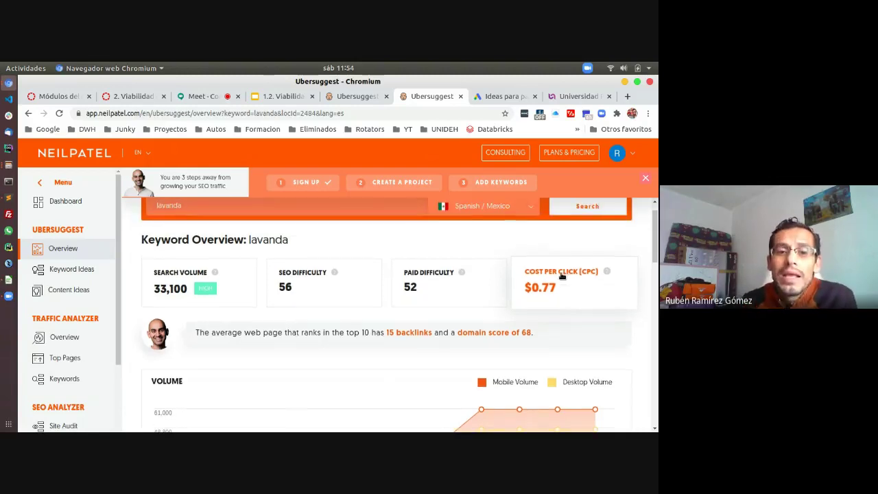
scroll(306, 319, "down", 2)
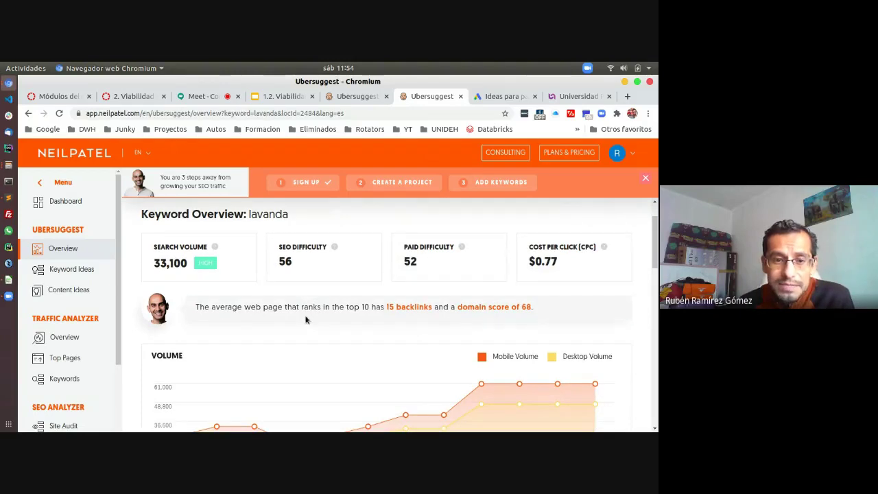
scroll(306, 319, "down", 3)
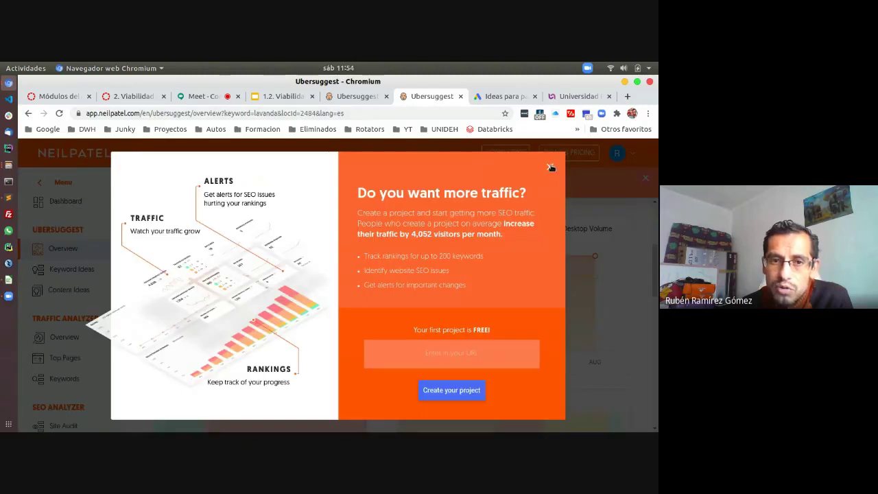
left_click(551, 168)
scroll(252, 336, "down", 3)
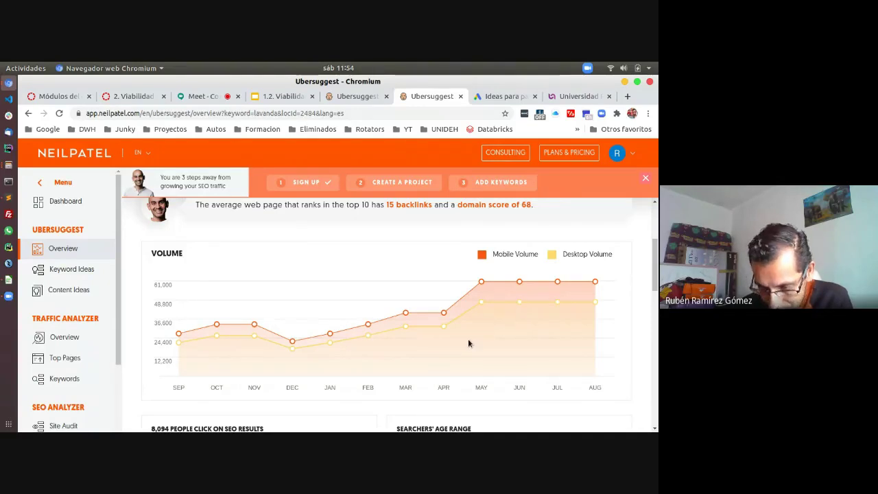
Examine the monthly mobile and desktop search volume chart and the SEO, paid and no-click breakdown for "lavanda".
mouse_move(596, 286)
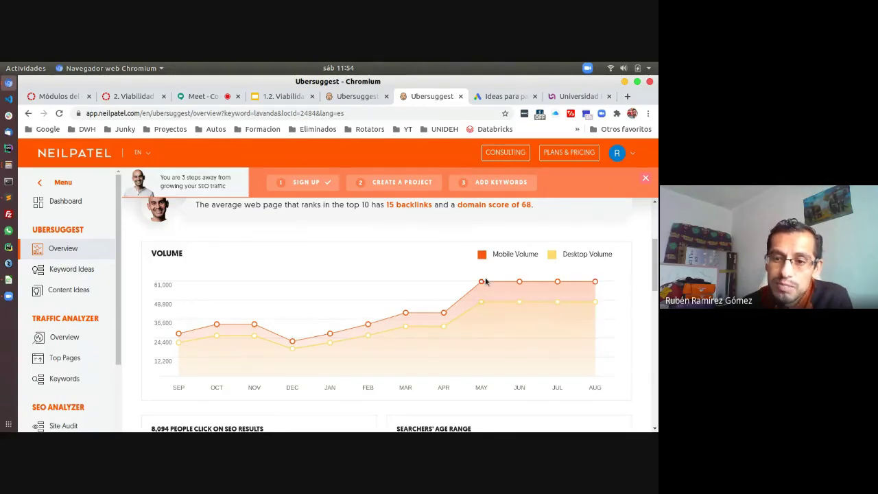
mouse_move(407, 315)
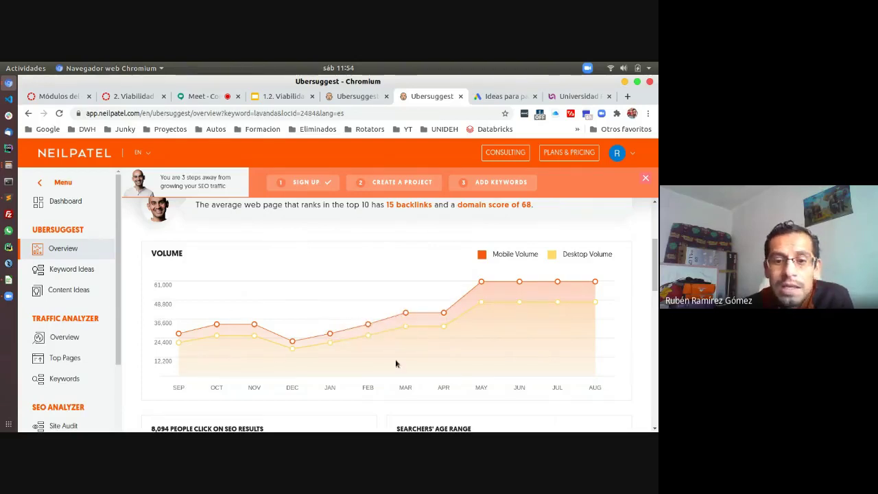
scroll(252, 388, "down", 1)
scroll(253, 389, "up", 1)
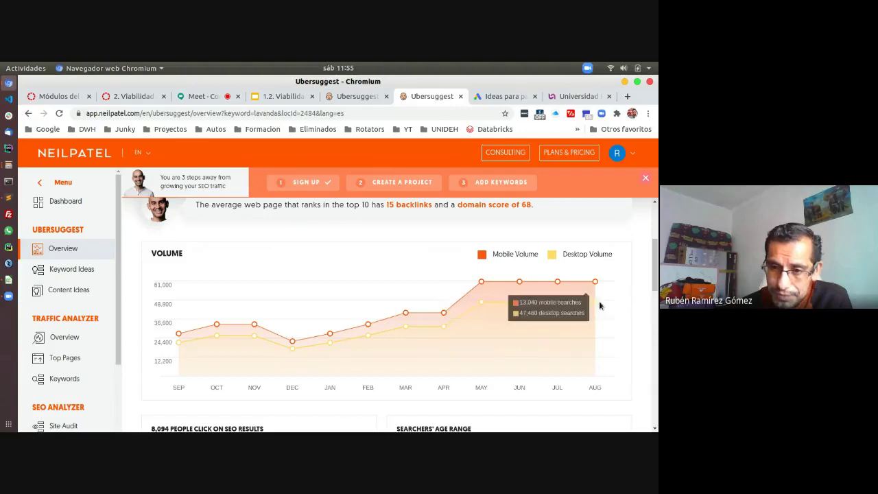
scroll(218, 377, "down", 3)
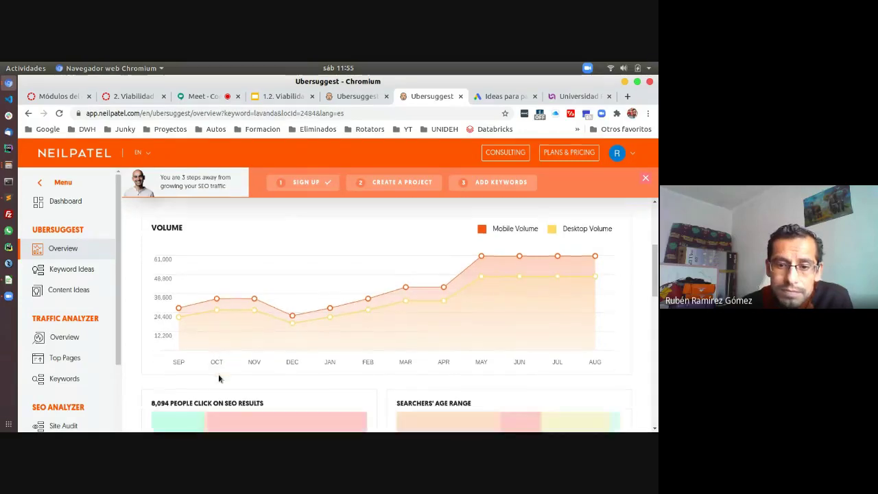
scroll(218, 374, "down", 2)
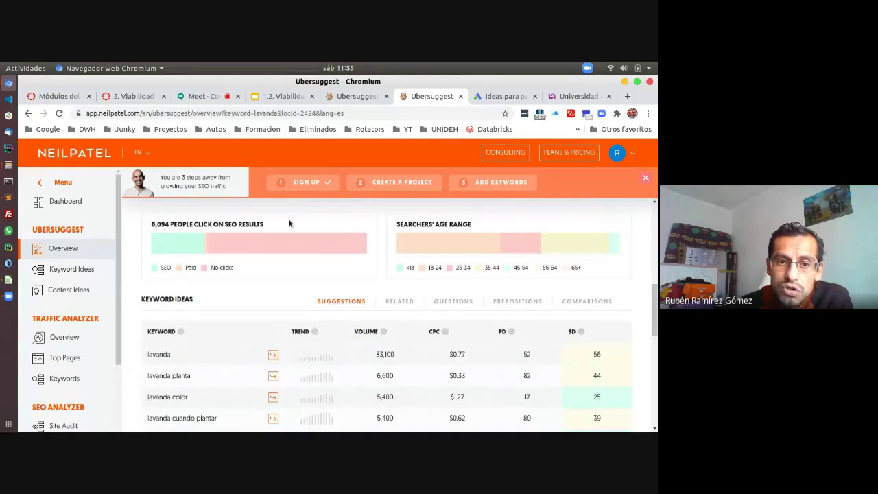
mouse_move(167, 242)
mouse_move(211, 250)
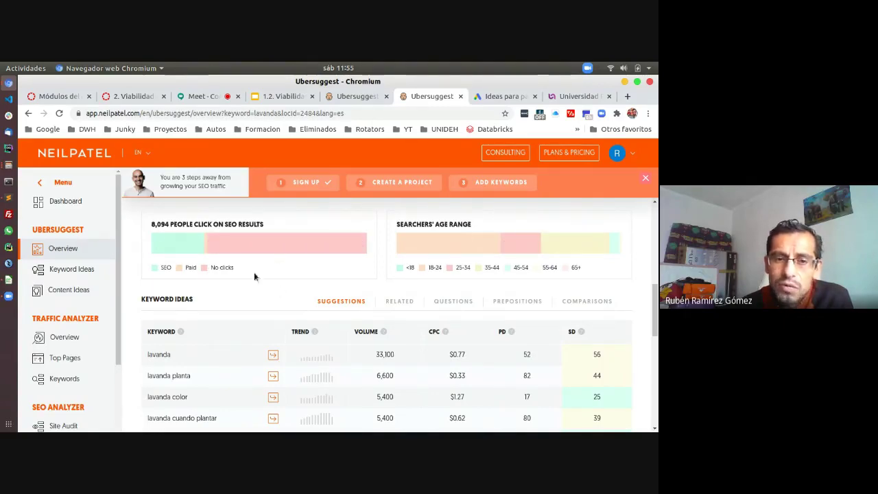
mouse_move(157, 258)
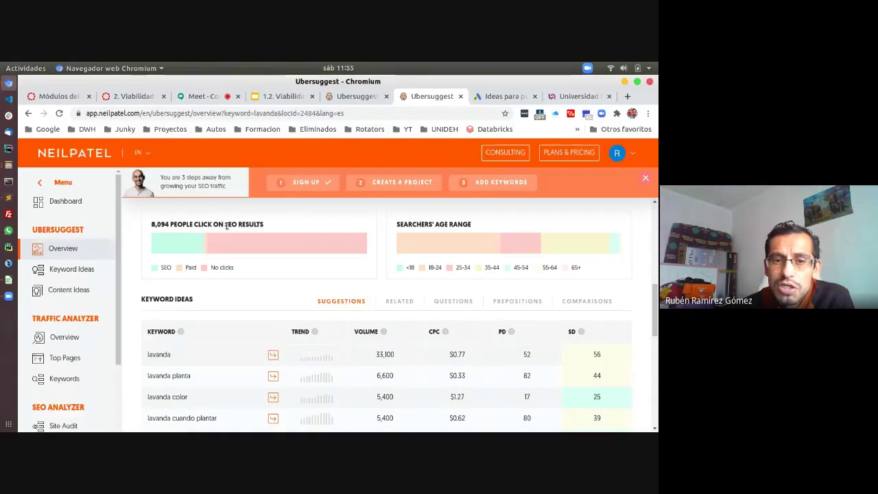
left_click(309, 227)
mouse_move(226, 234)
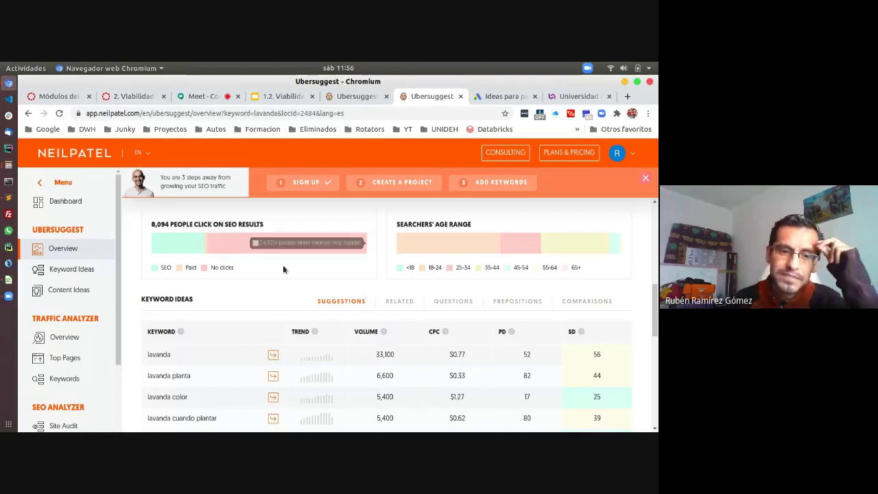
Review the keyword suggestions and the content ideas listed for "lavanda".
scroll(293, 273, "down", 3)
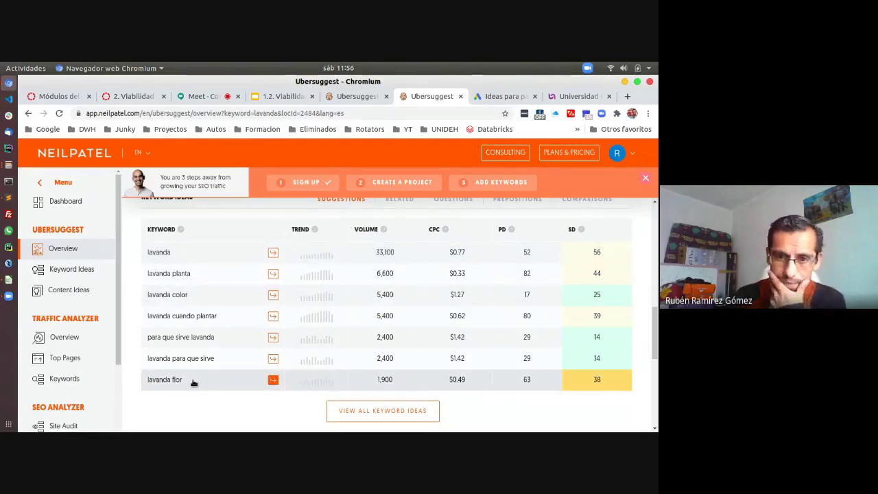
scroll(194, 383, "down", 5)
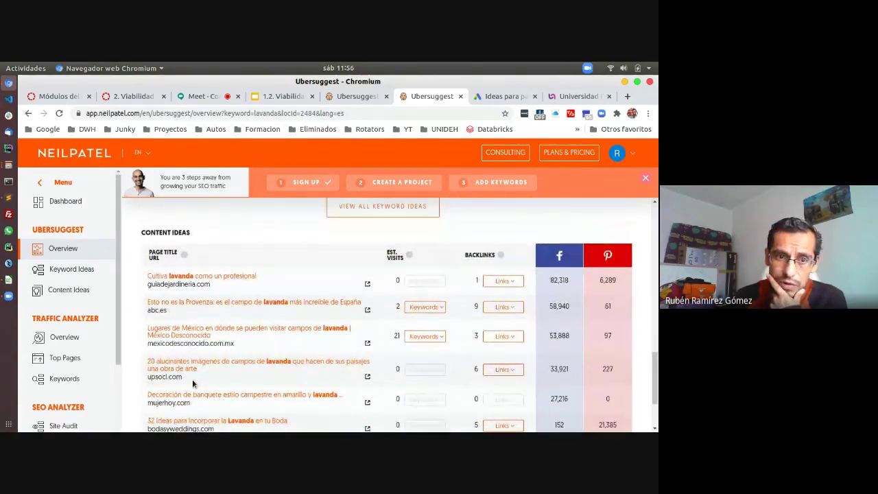
scroll(193, 382, "down", 1)
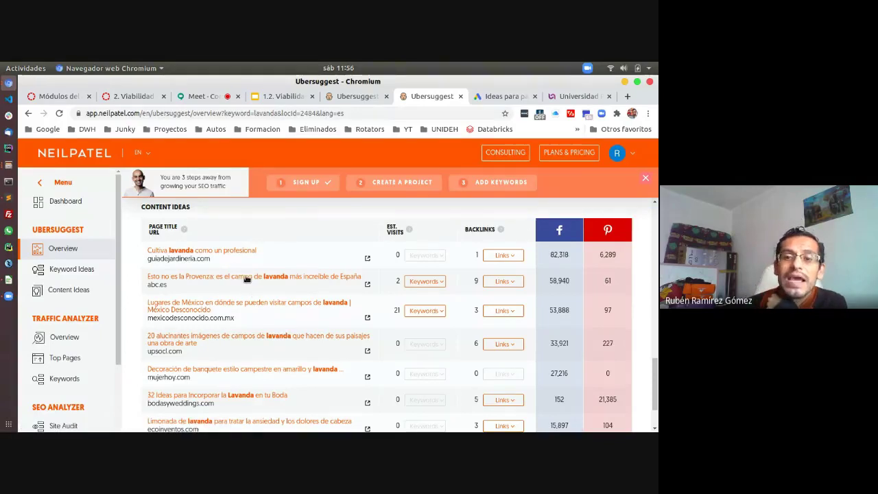
Try to show the keywords of the abc.es article, and return to the content ideas in the keyword overview.
left_click(431, 284)
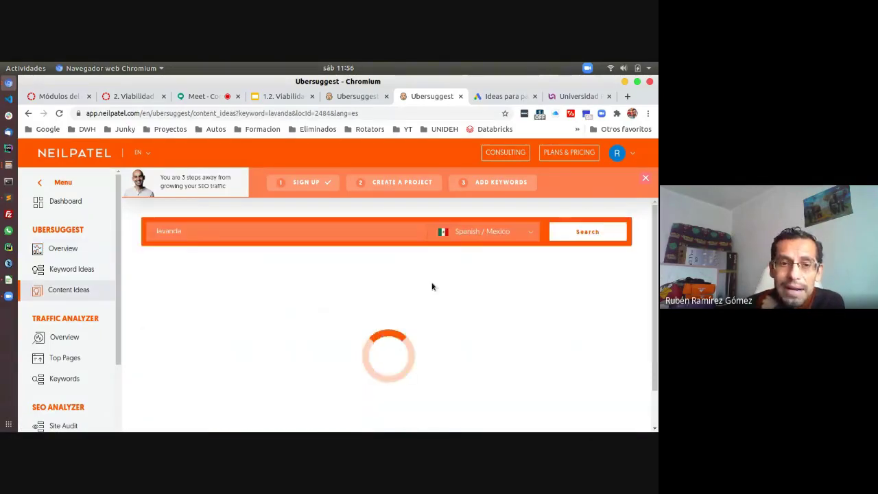
left_click(29, 114)
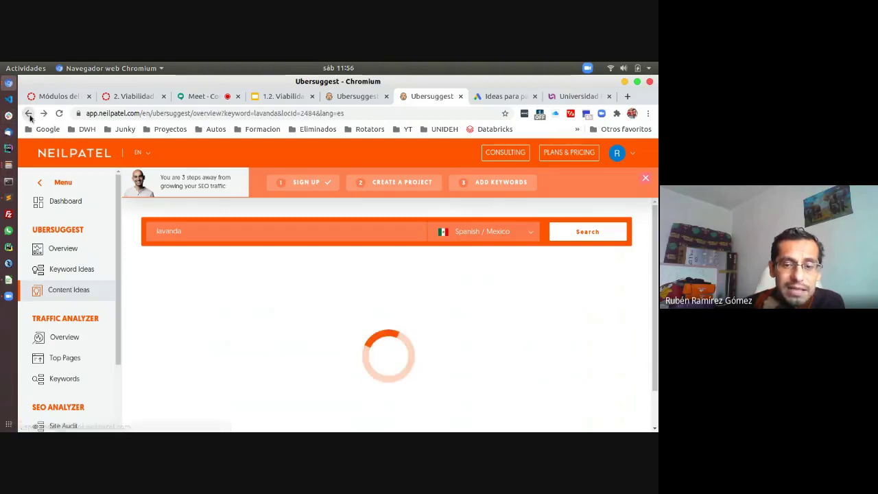
scroll(329, 374, "down", 15)
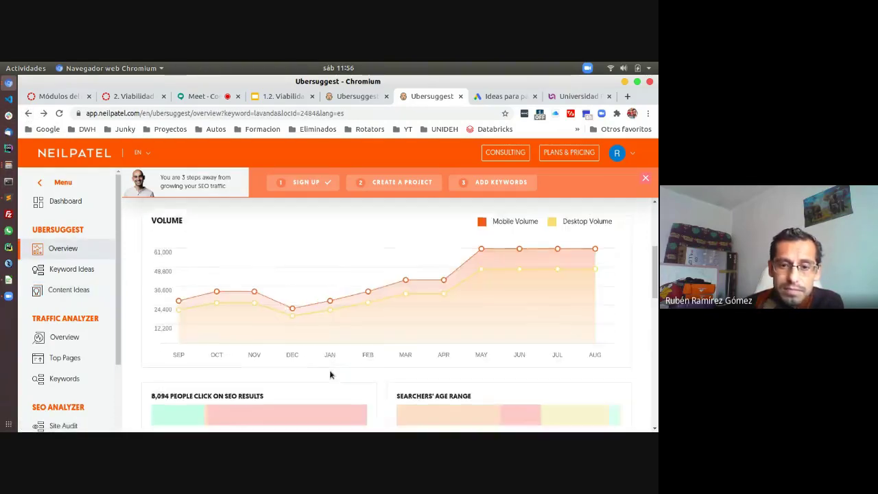
Read through the page titles and source sites in the content ideas table.
scroll(329, 374, "up", 1)
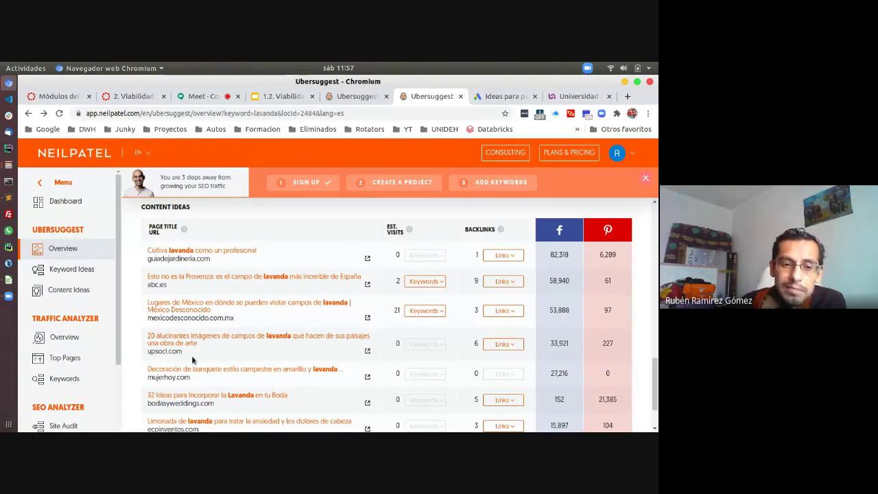
scroll(211, 351, "down", 2)
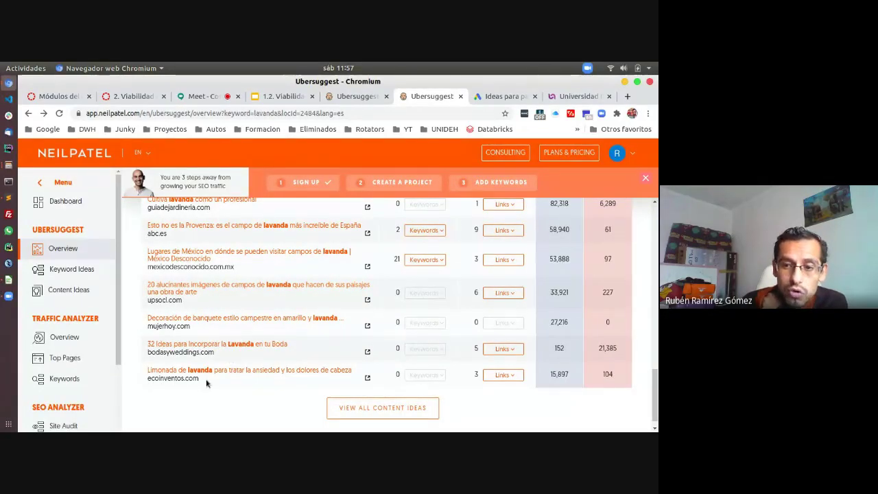
scroll(206, 382, "up", 1)
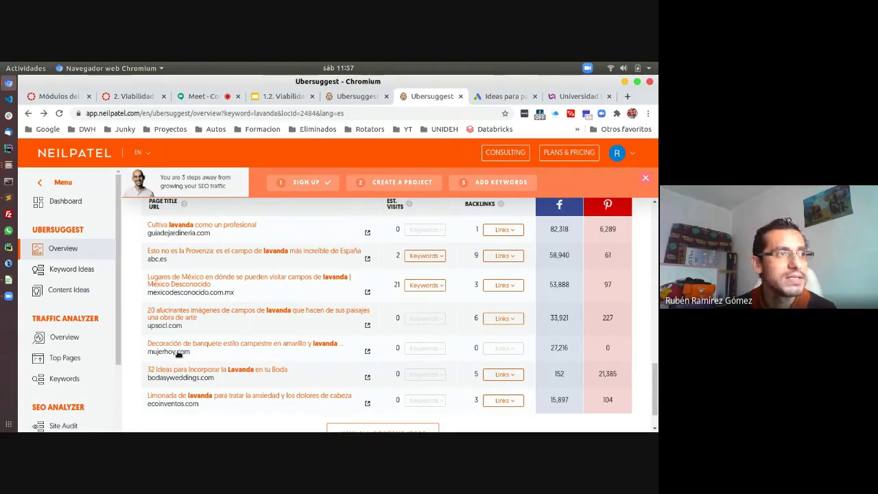
scroll(214, 295, "up", 1)
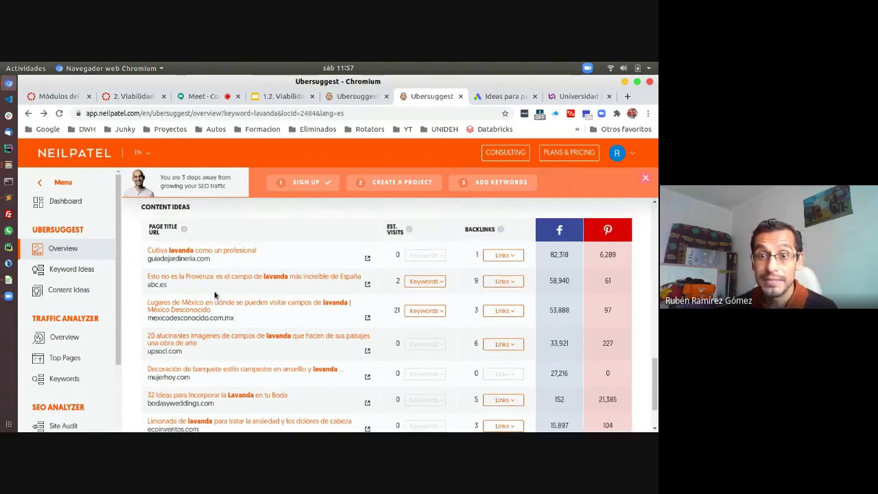
Try to show the backlinks of the guiadejardineria.com article, and return to the overview's content ideas.
left_click(517, 255)
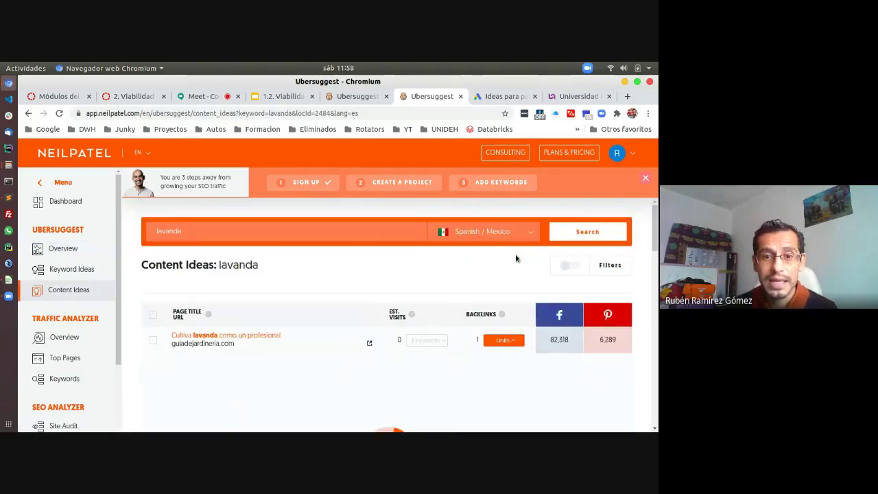
left_click(28, 115)
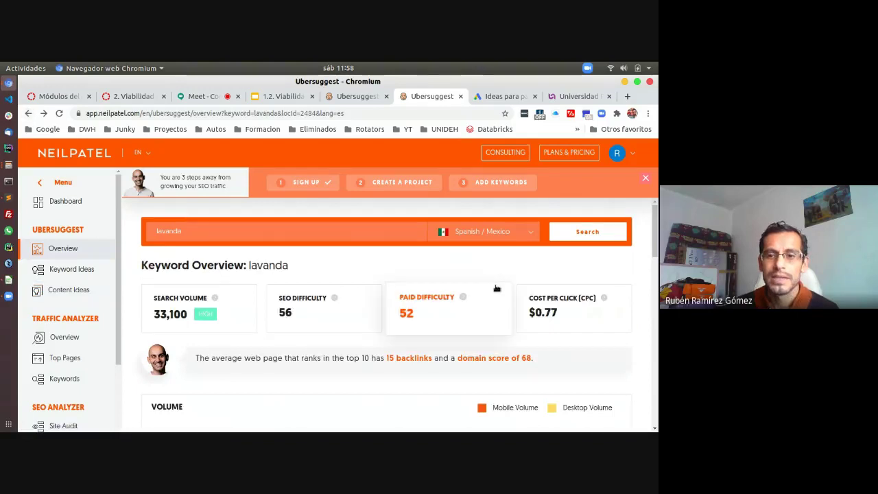
scroll(496, 288, "down", 5)
scroll(496, 288, "down", 10)
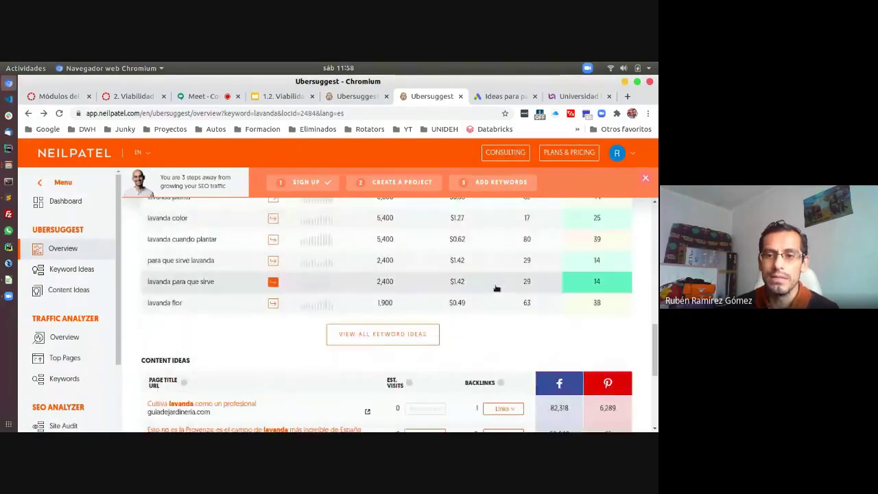
scroll(497, 288, "up", 2)
scroll(496, 288, "down", 5)
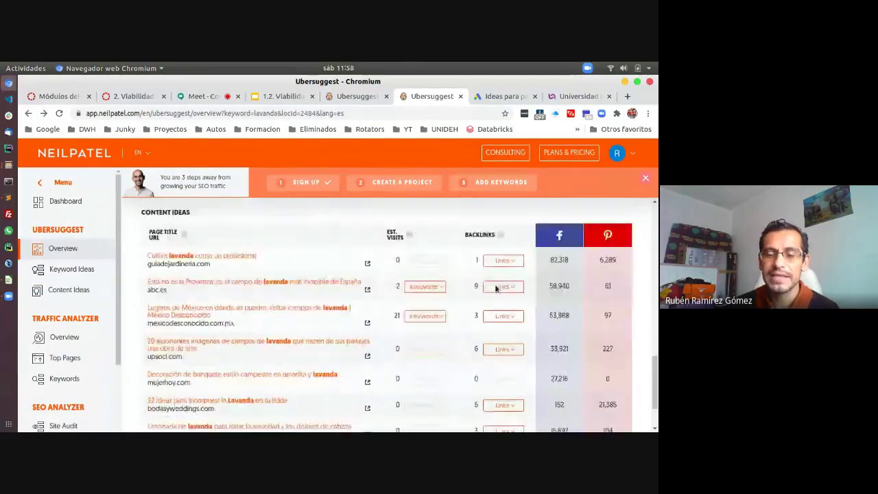
Compare the Facebook and Pinterest figures of the content ideas, and return to the keyword metrics summary.
scroll(497, 288, "up", 1)
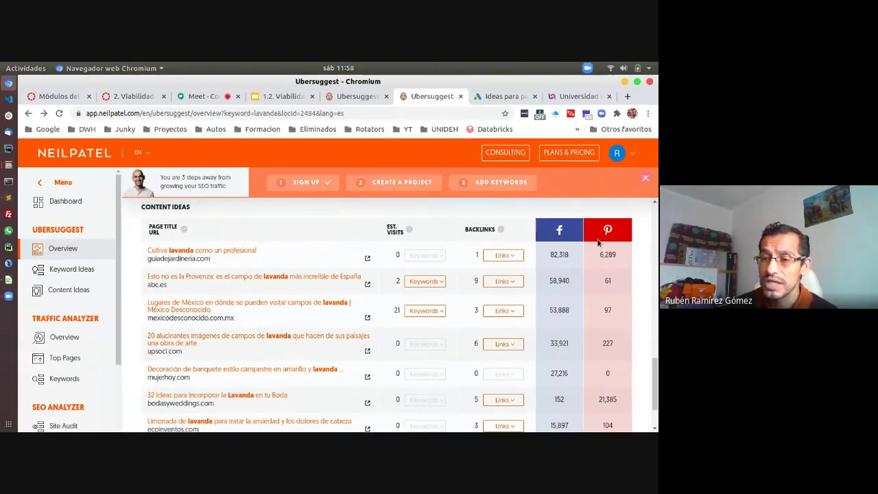
scroll(571, 337, "down", 2)
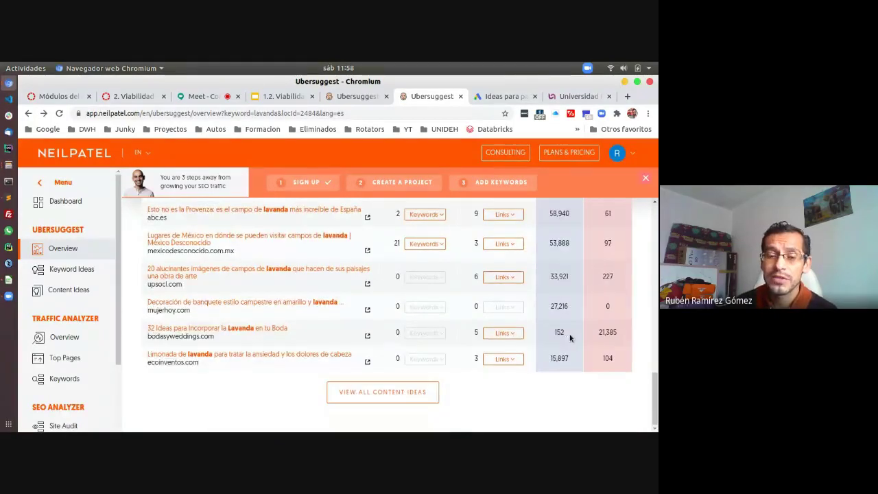
scroll(570, 337, "up", 2)
scroll(571, 337, "down", 1)
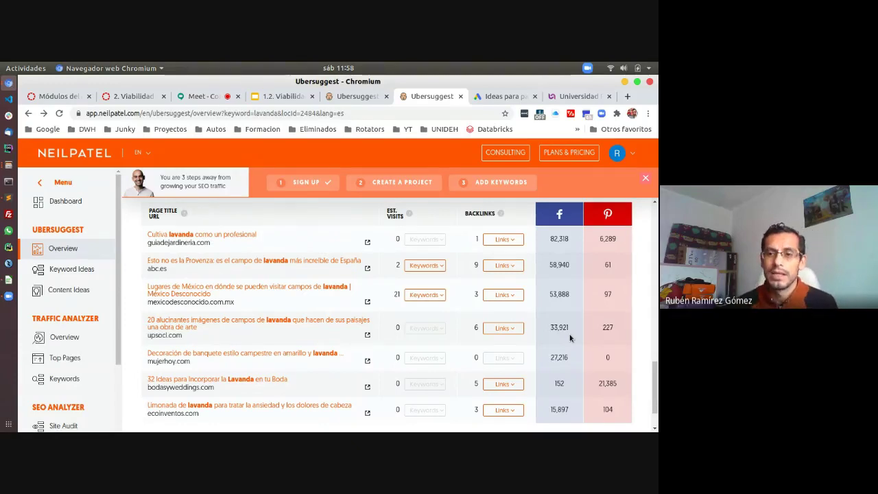
scroll(570, 337, "up", 15)
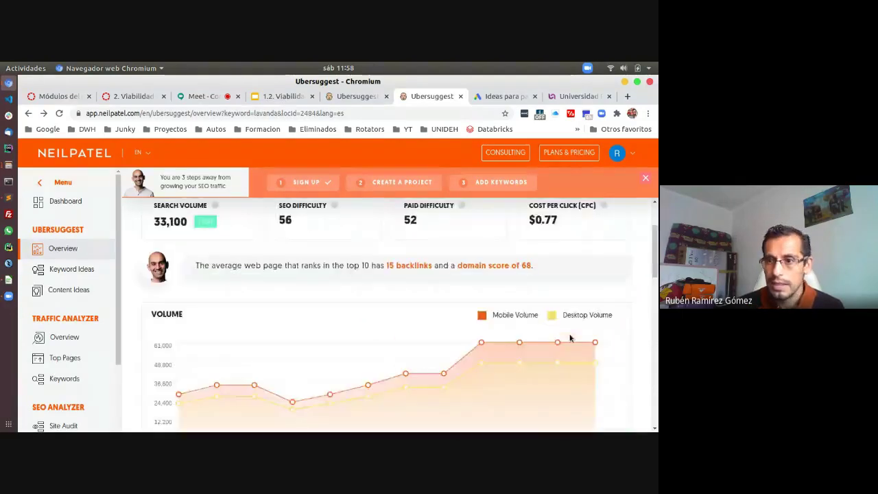
scroll(570, 338, "up", 3)
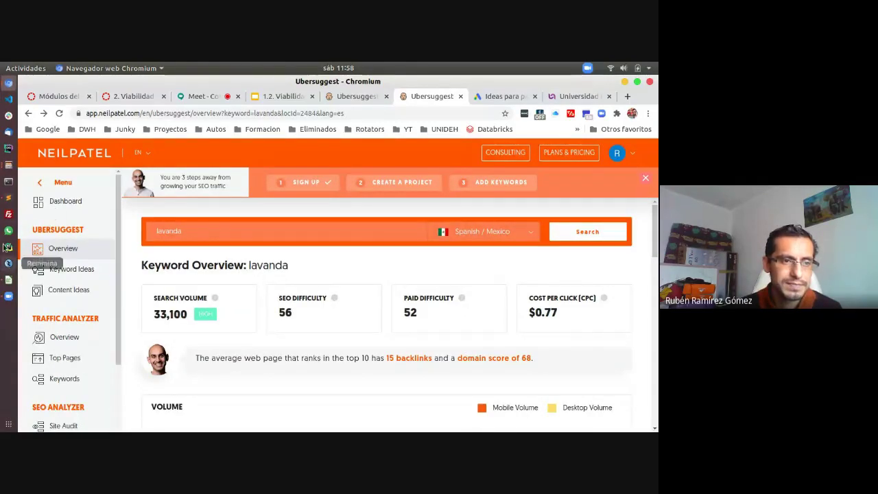
Switch to Sublime Text and copy the six keywords from "lavanda" to "aromaterapia".
left_click(8, 198)
left_click_drag(220, 318, 46, 187)
key("ctrl+c")
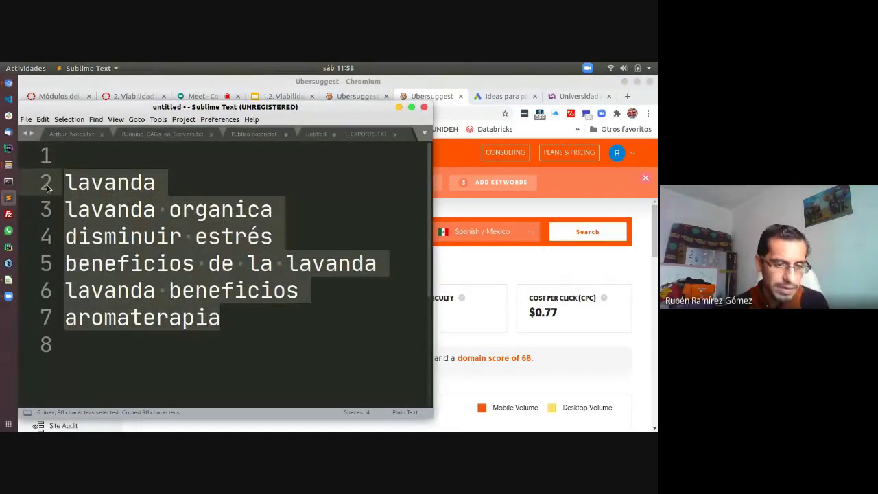
In the Keyword Stats file in LibreOffice Calc, paste the comma-separated keyword list into a new sheet from A2, and fit column A's width.
left_click(9, 280)
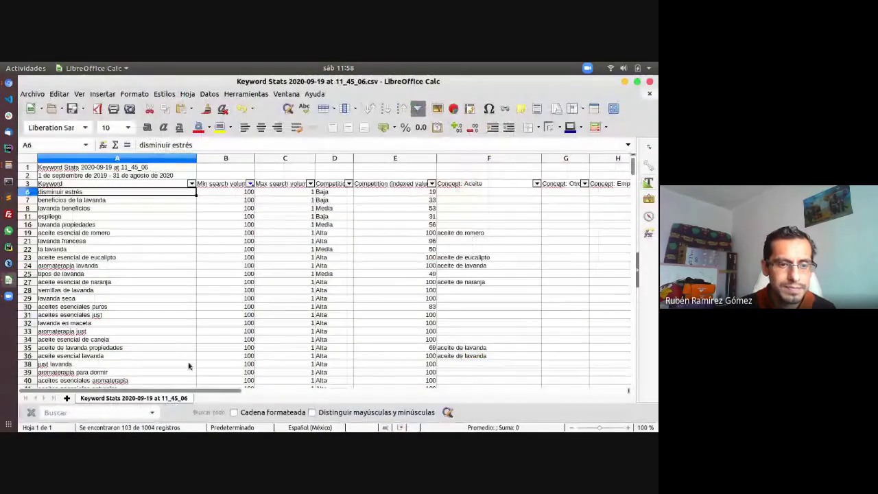
left_click(66, 398)
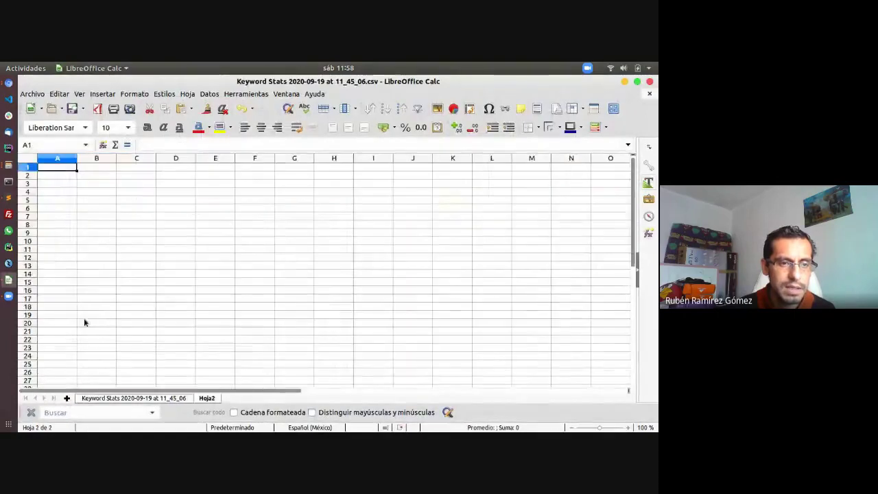
left_click(58, 176)
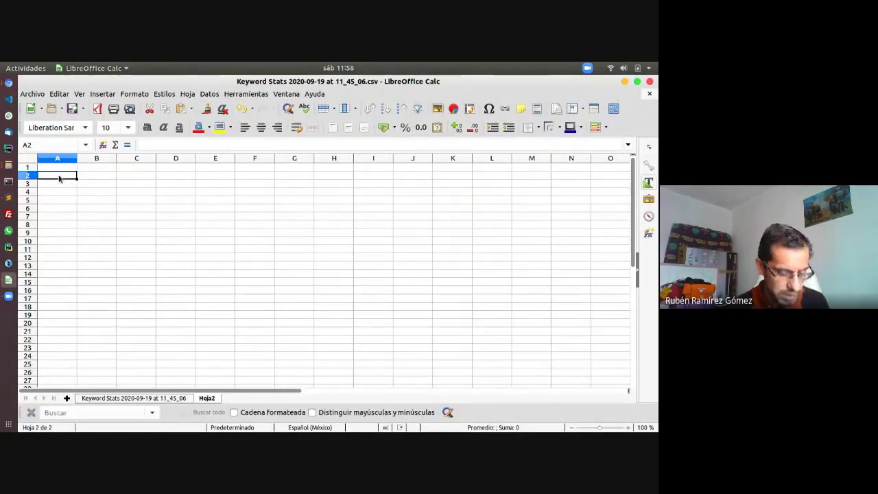
key("ctrl+v")
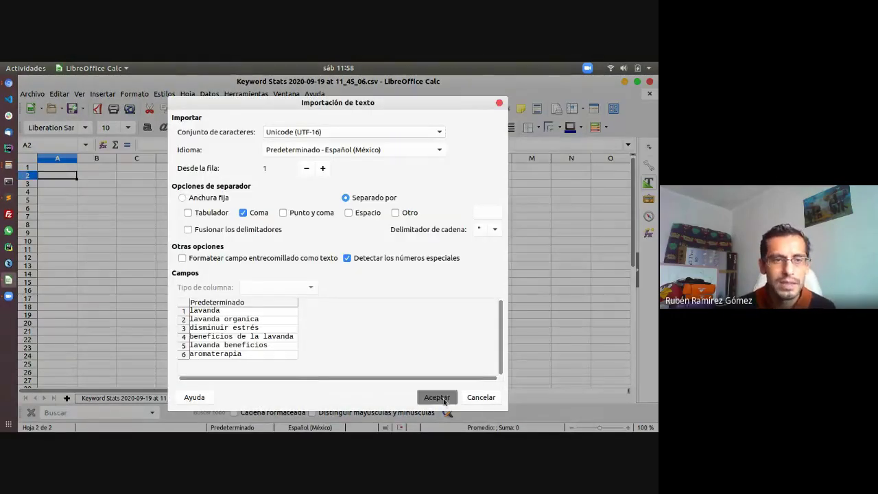
left_click(437, 398)
double_click(77, 158)
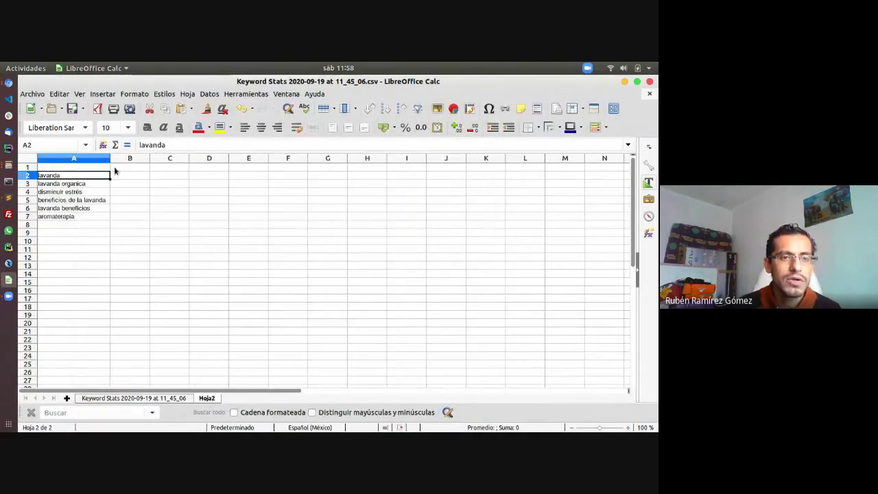
Check the search volume of "lavanda" in Ubersuggest, and enter 33100 beside that keyword in cell B2 of the Calc sheet.
left_click(141, 176)
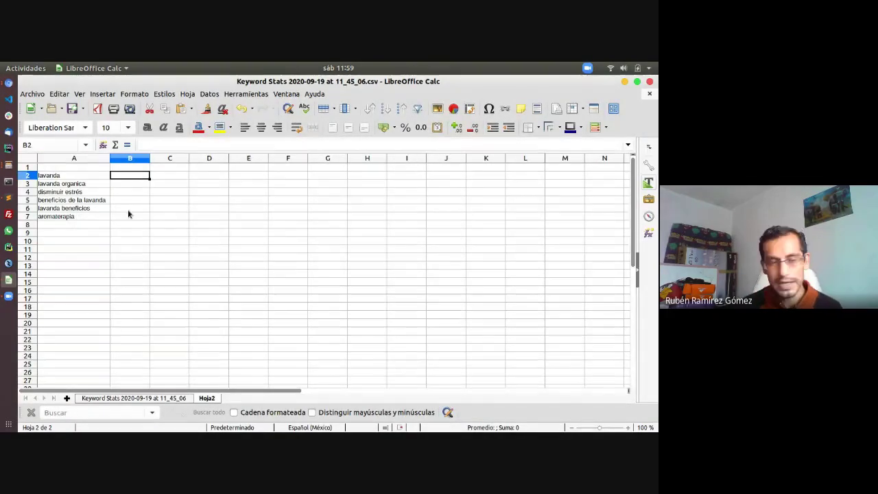
left_click(8, 83)
left_click(69, 120)
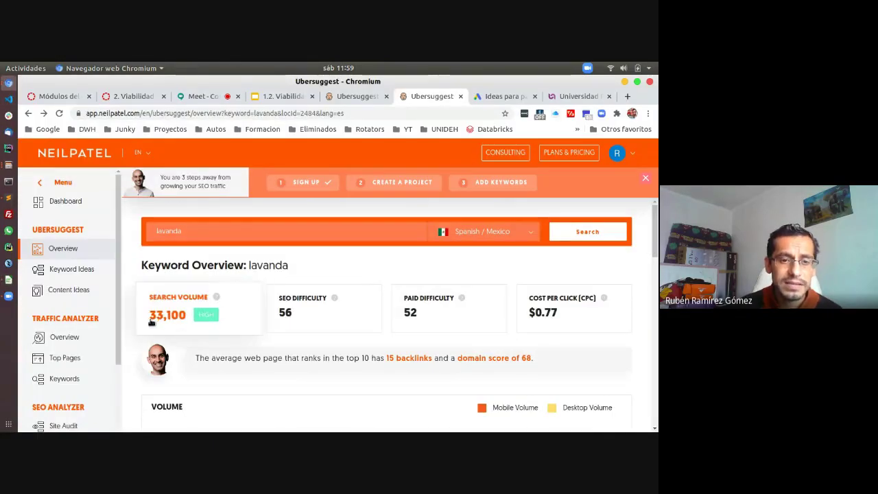
left_click(8, 83)
left_click(78, 136)
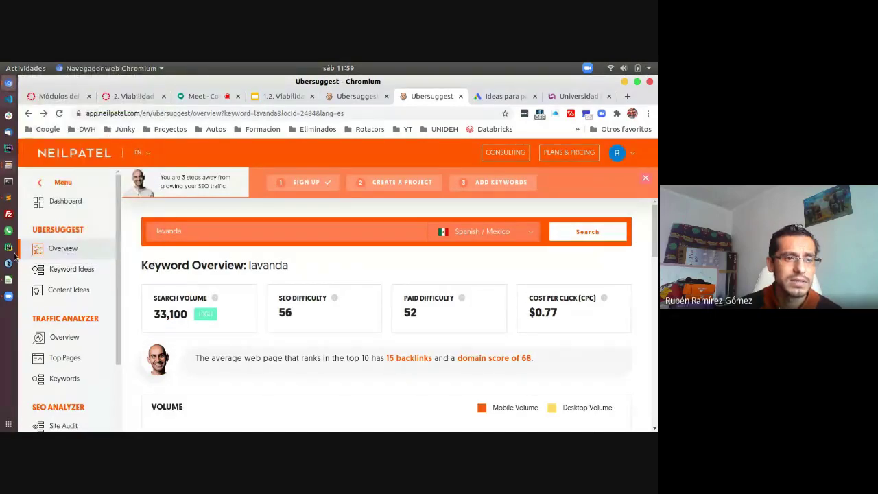
left_click(8, 280)
type("33100")
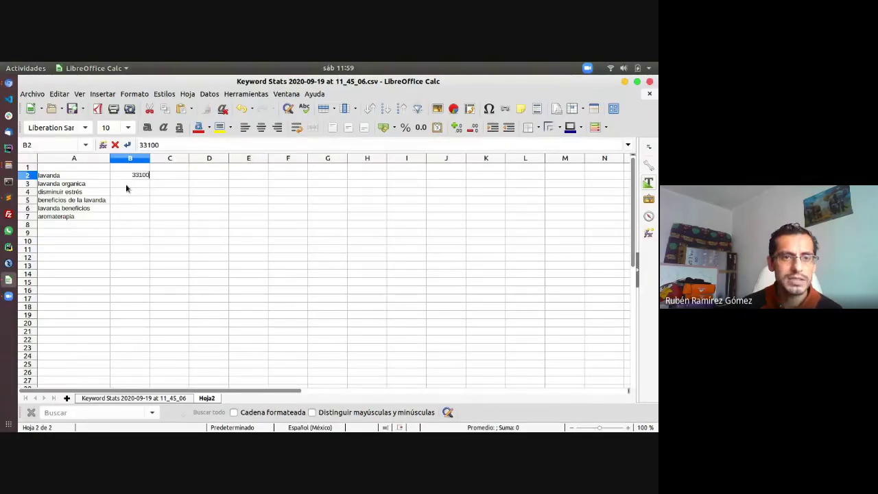
key("Return")
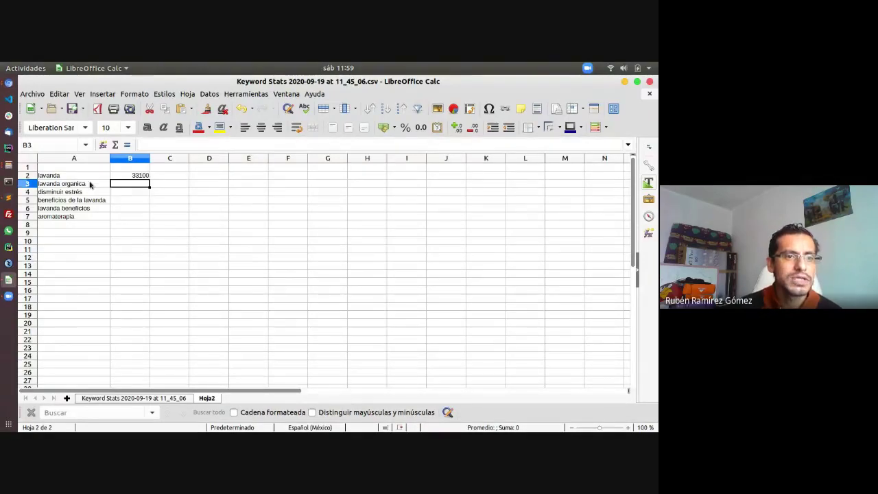
Switch to Ubersuggest, search for "lavanda organica", and examine its search volume and monthly volume chart.
left_click(7, 84)
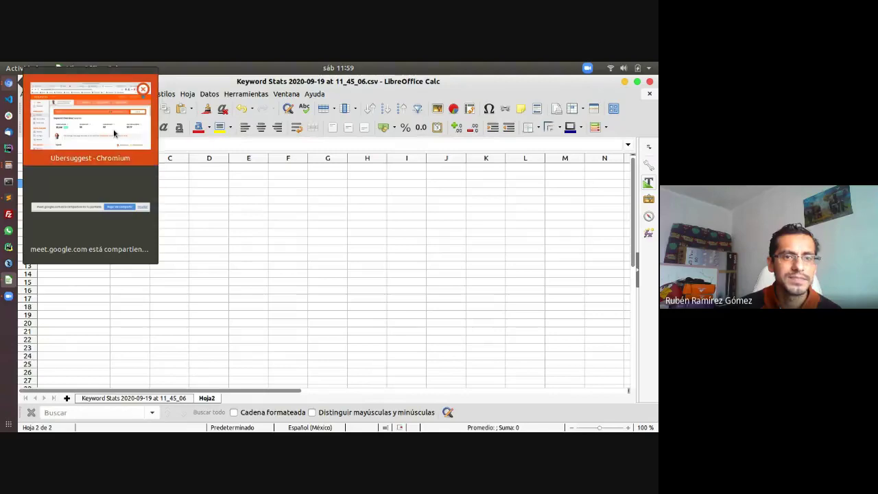
left_click(89, 115)
type("organica")
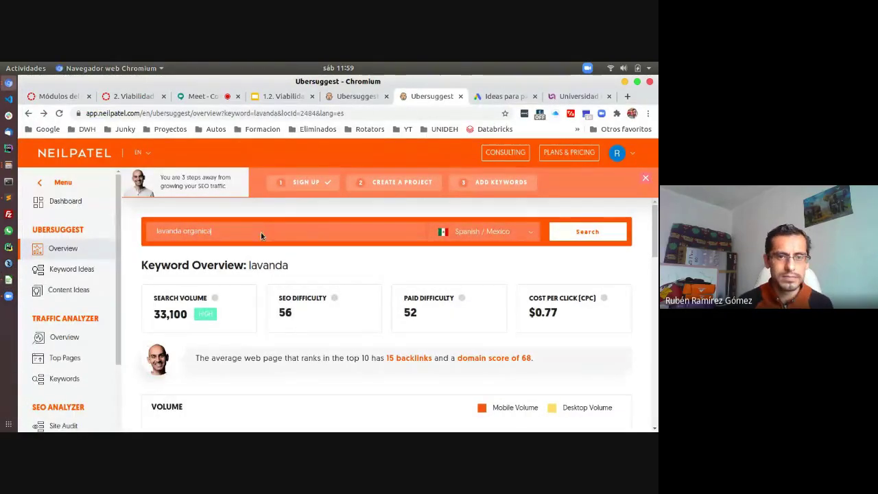
key("Return")
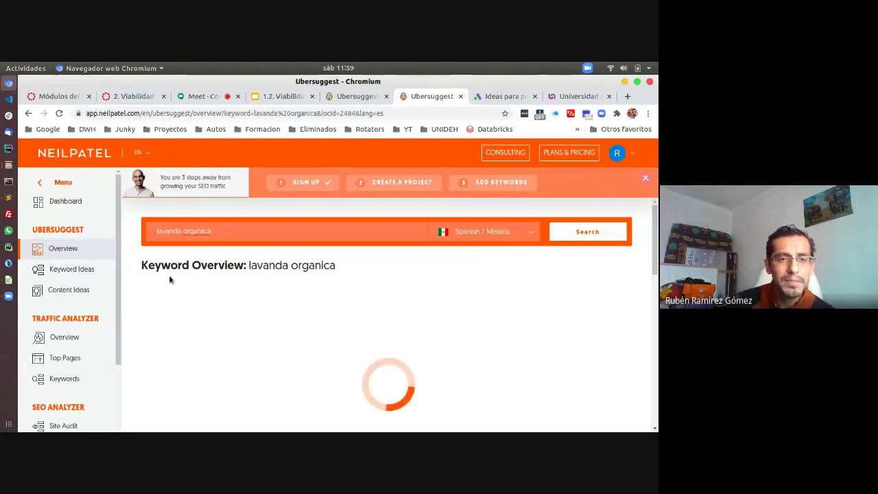
scroll(170, 279, "down", 1)
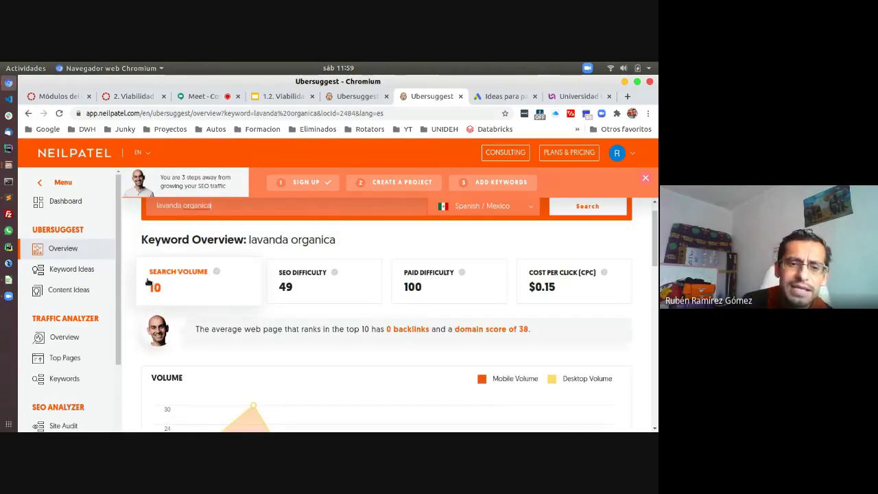
scroll(148, 283, "down", 3)
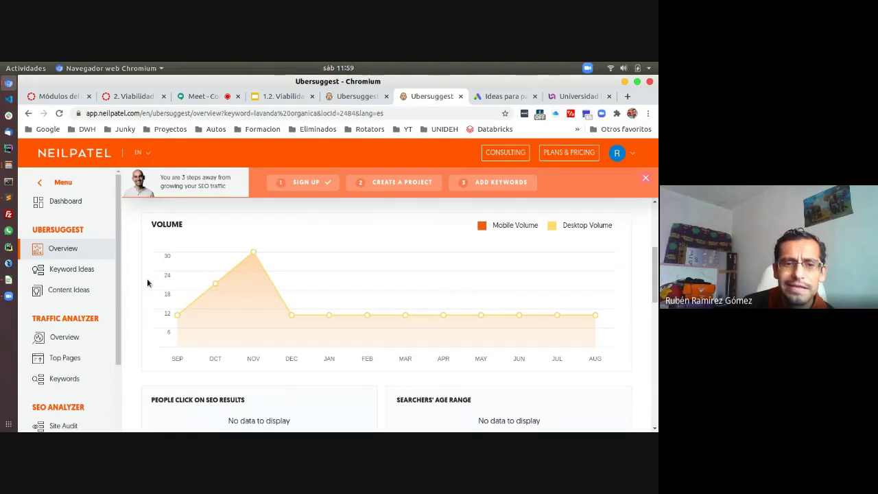
scroll(147, 283, "up", 3)
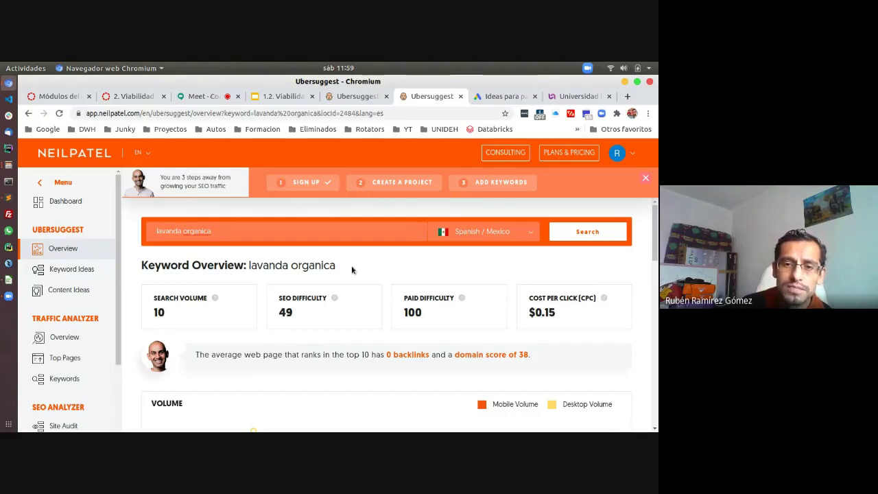
left_click_drag(351, 270, 148, 264)
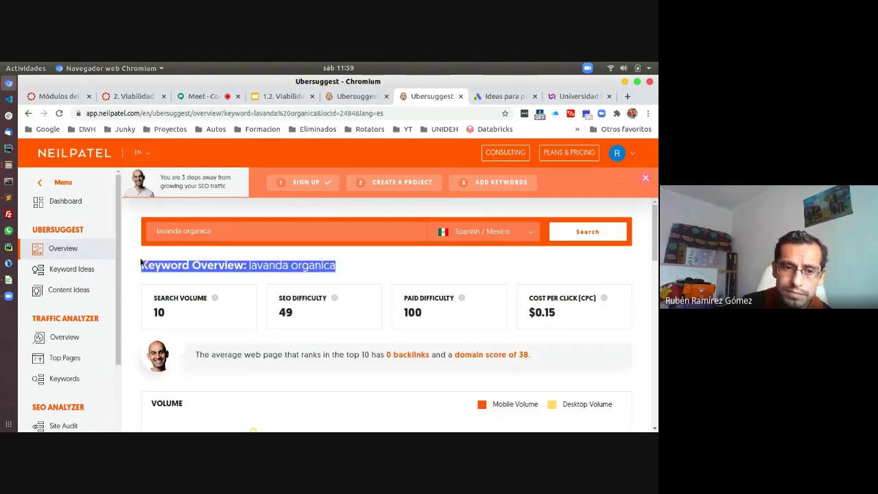
left_click(141, 264)
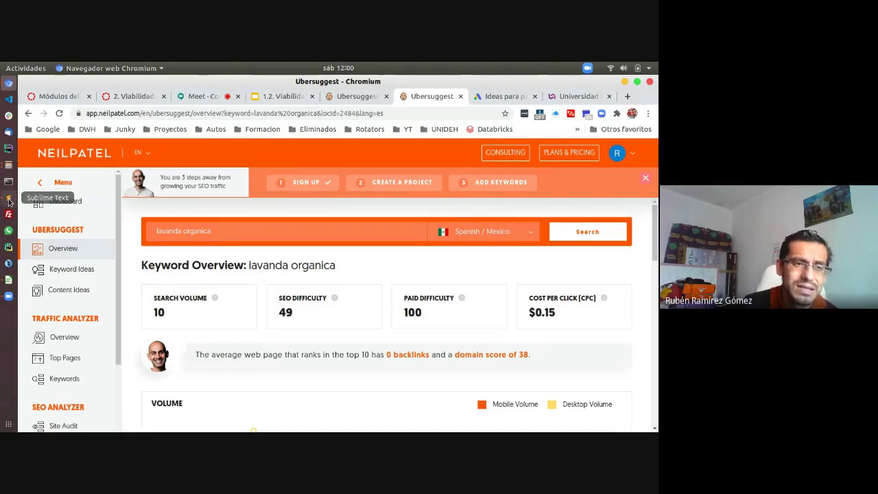
Switch to LibreOffice Calc and enter 10 in B3 as the search volume of "lavanda organica".
left_click(8, 279)
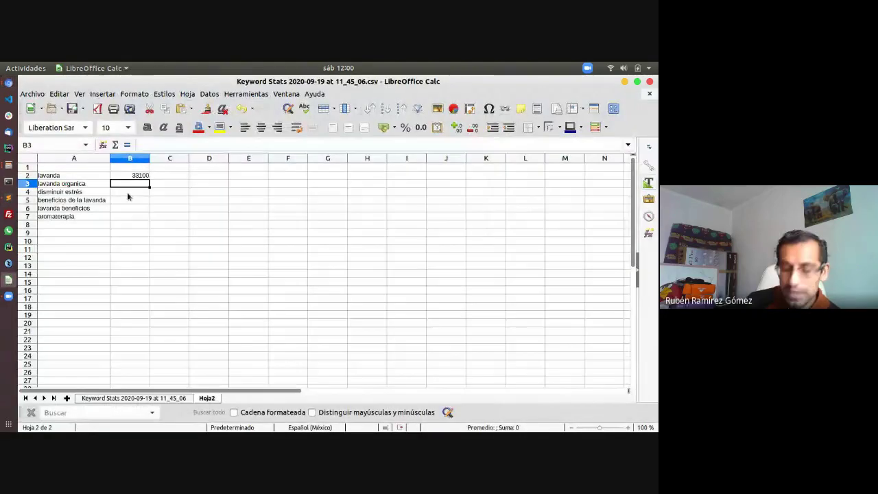
type("10")
key("Return")
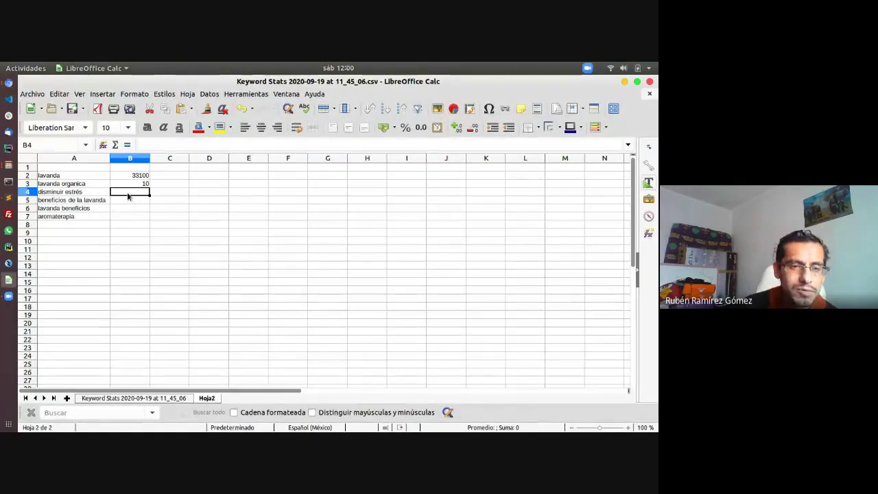
Switch to Ubersuggest and search for "disminuir estres", and repeat the search with the accented spelling "disminuir estrés".
left_click(8, 83)
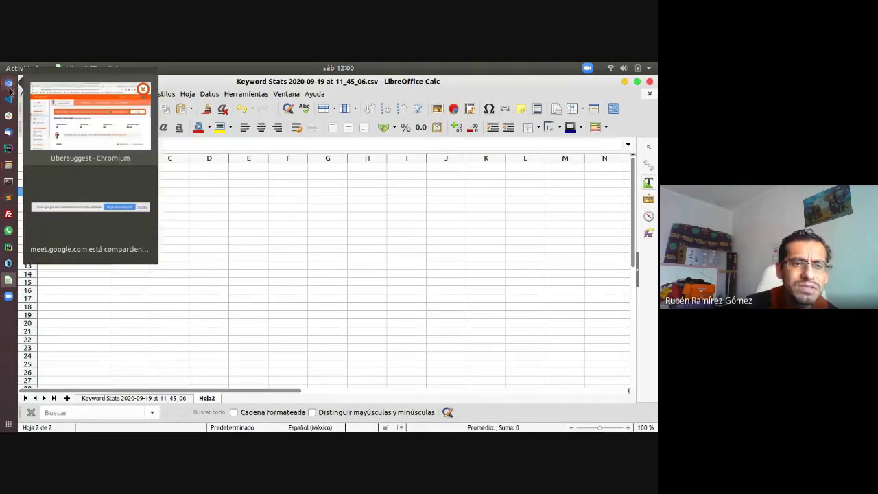
left_click(84, 132)
triple_click(259, 232)
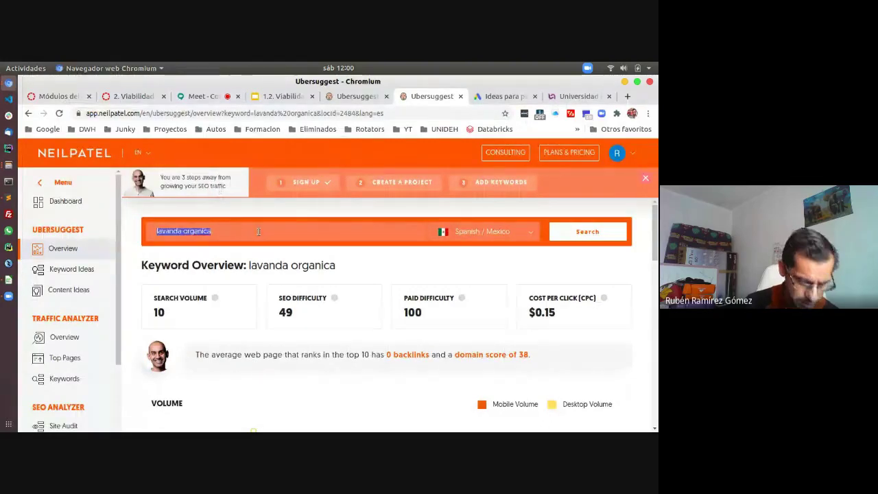
type("disminu")
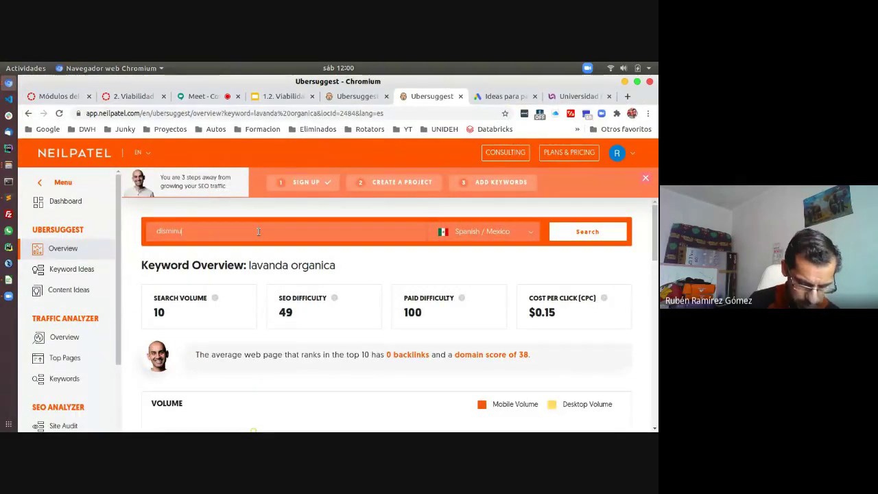
type("ir estres")
key("Return")
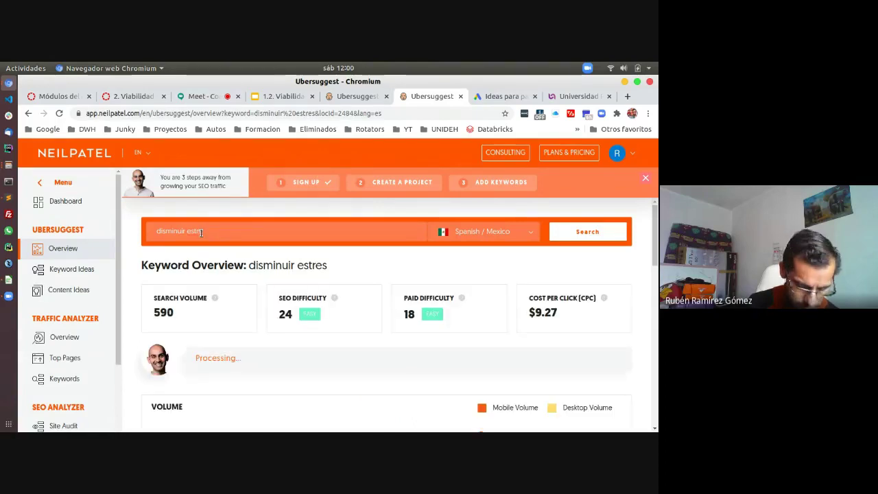
key("Return")
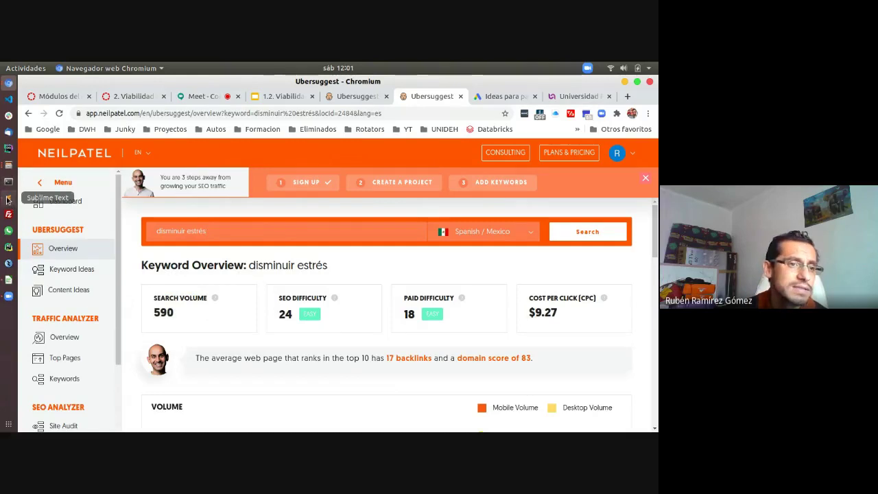
Switch to LibreOffice Calc and enter 590 in B4 as the search volume of "disminuir estrés".
left_click(8, 279)
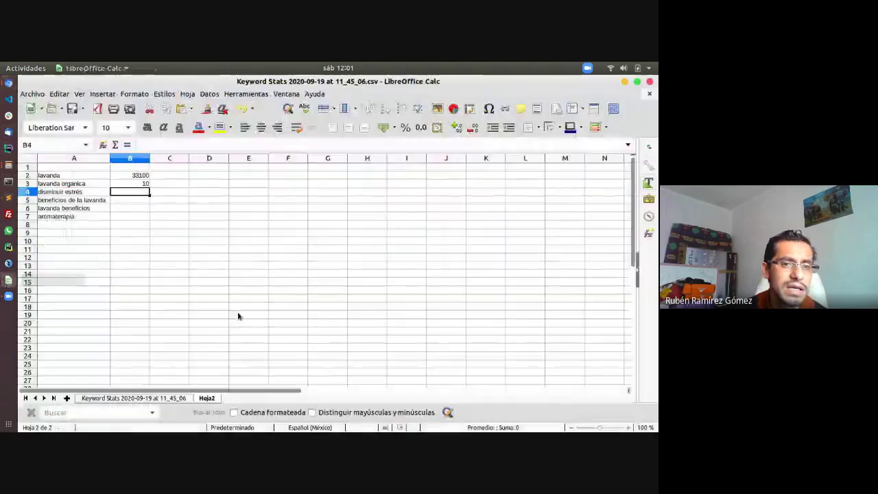
type("590")
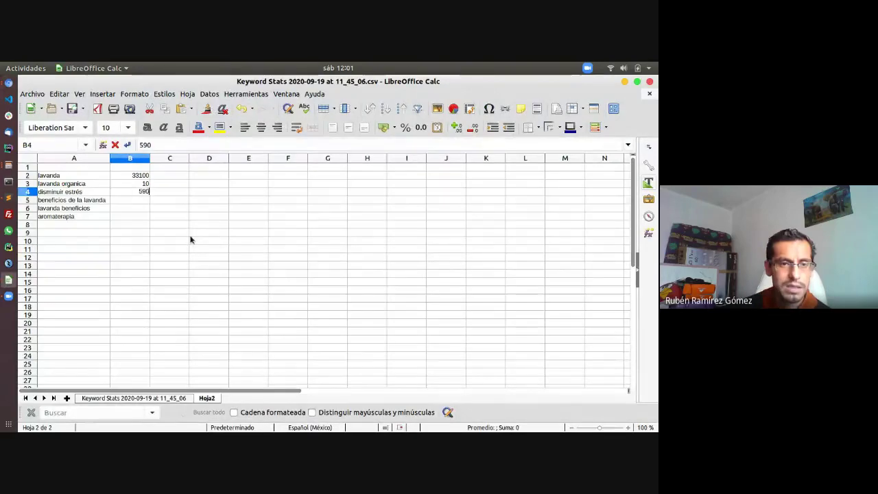
key("Return")
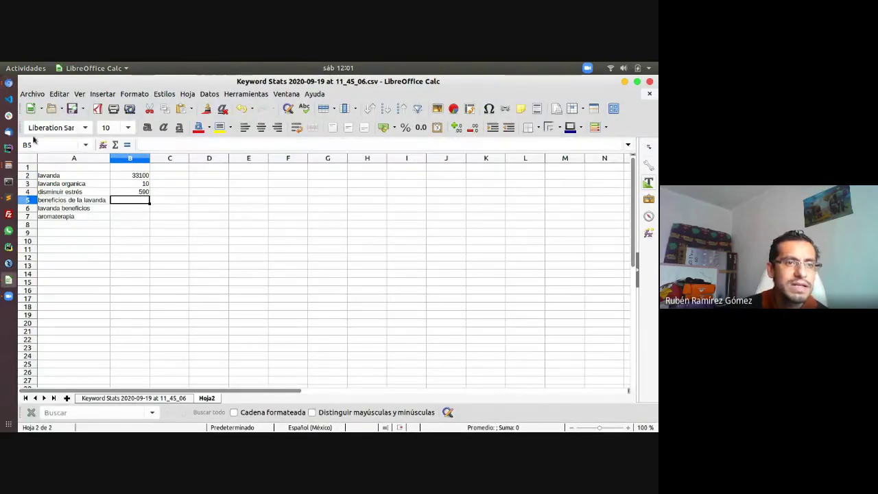
Switch to Ubersuggest and search for the keyword "beneficios de lavanda".
left_click(9, 85)
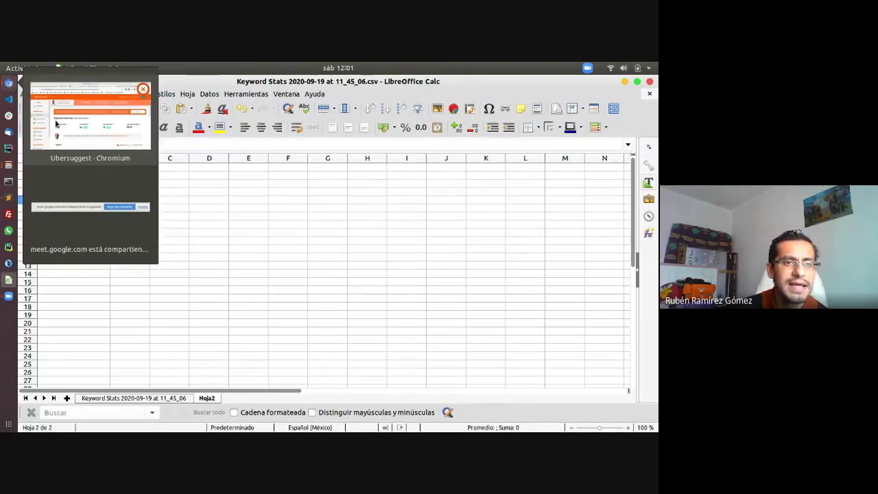
left_click(77, 124)
left_click_drag(210, 220, 122, 231)
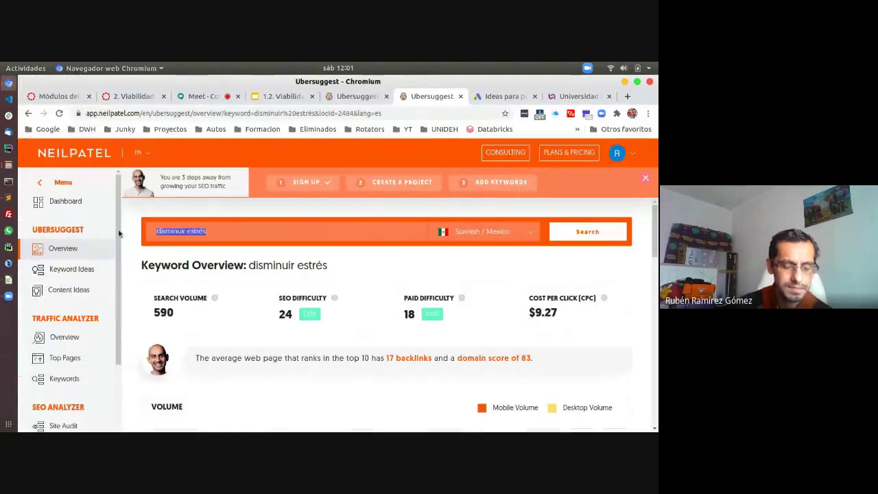
type("benefici")
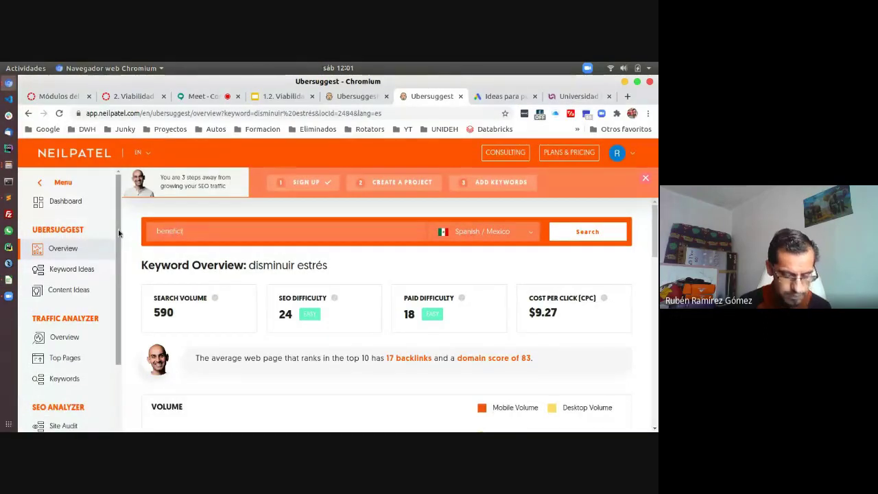
type("os de lavanda")
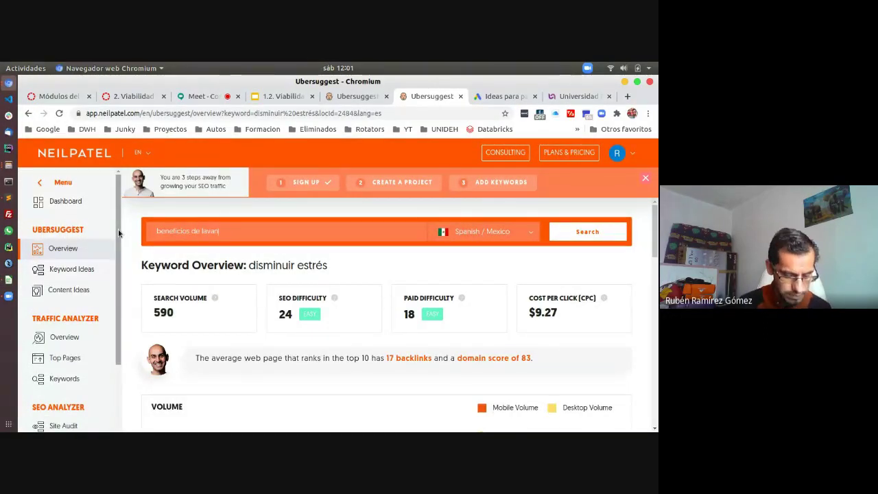
key("Return")
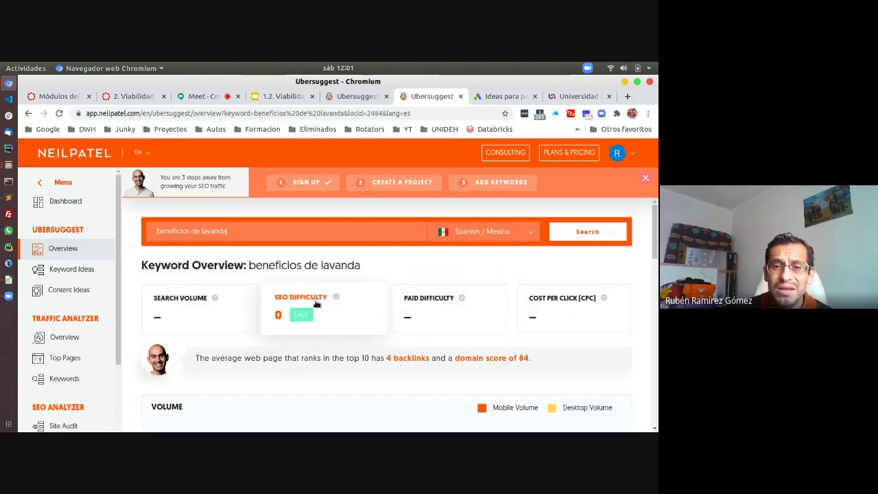
Check the volume of "beneficios de lavanda" among the keyword ideas, open its full ideas list, and return to the overview.
scroll(203, 317, "down", 5)
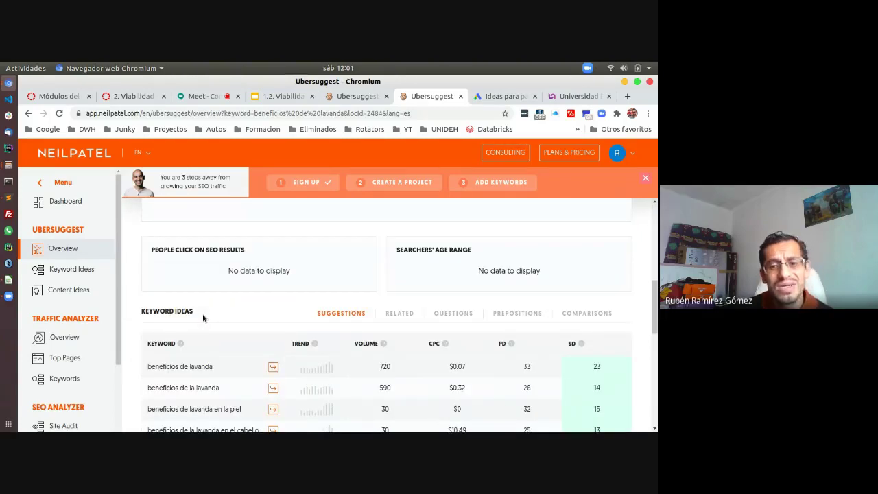
scroll(203, 317, "down", 2)
scroll(203, 317, "down", 1)
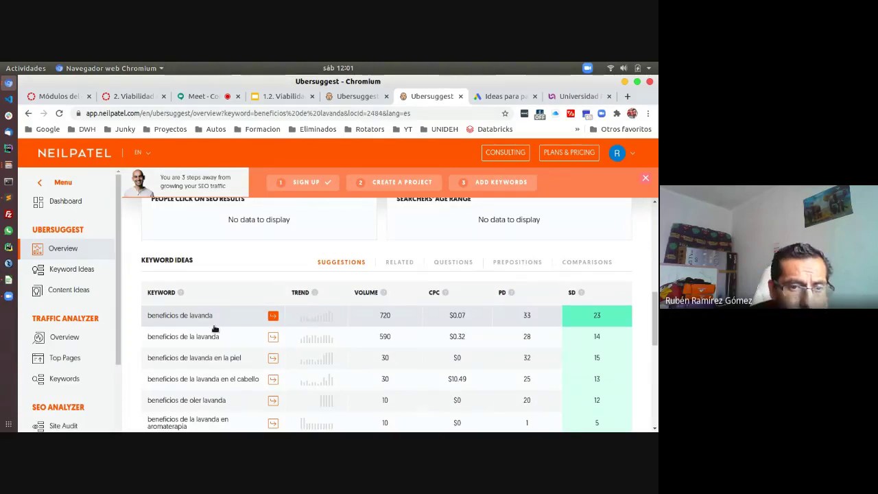
scroll(214, 329, "up", 10)
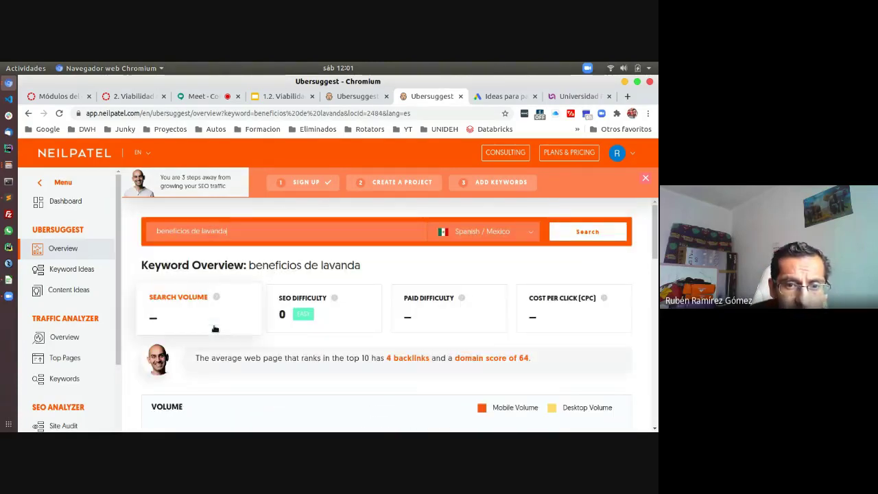
scroll(215, 329, "down", 10)
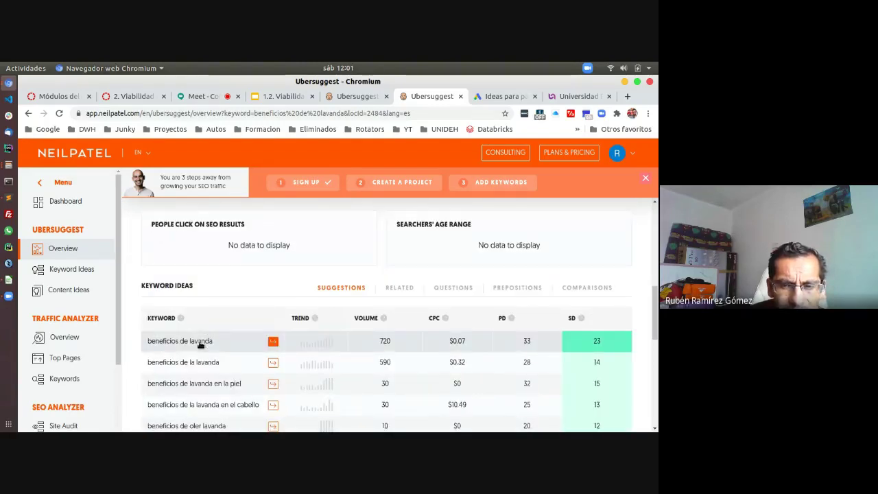
scroll(201, 345, "down", 1)
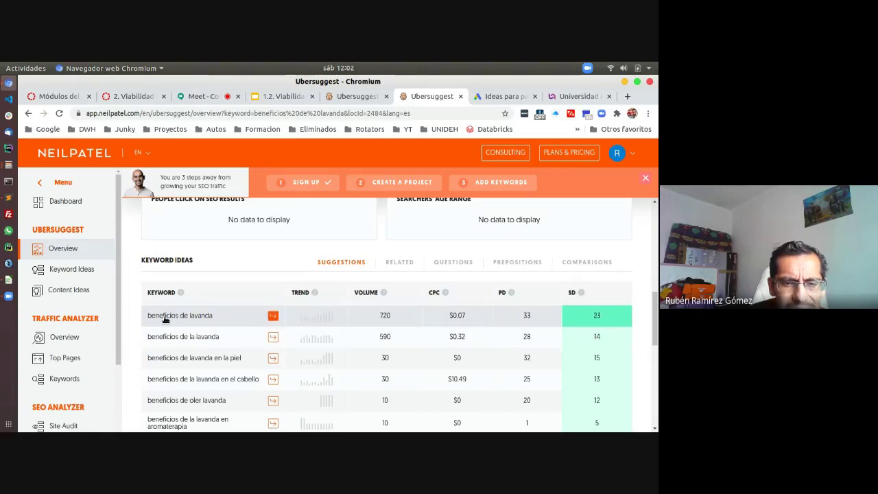
left_click_drag(208, 318, 151, 320)
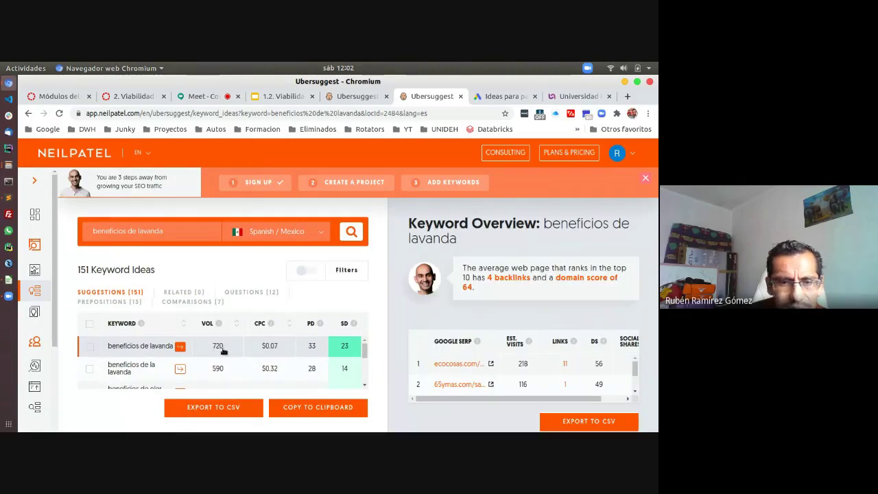
left_click(29, 112)
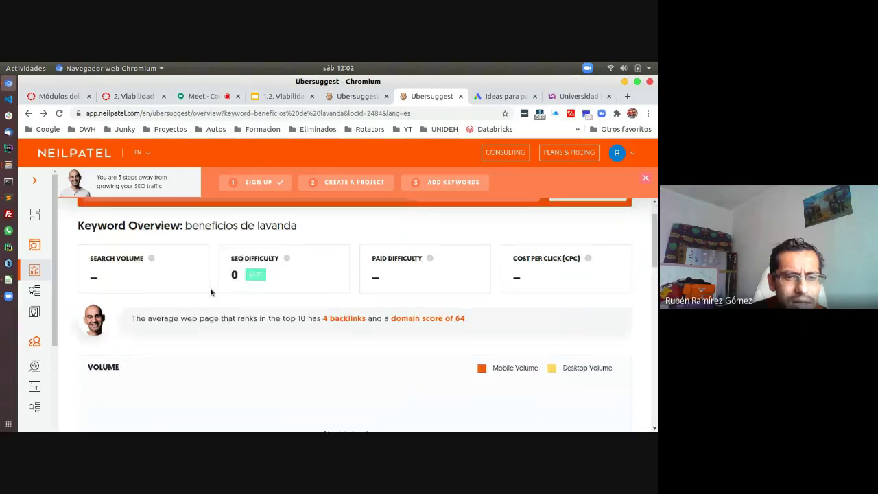
Review the keyword ideas for "beneficios de lavanda" and check the original keyword list in Sublime Text.
scroll(210, 291, "down", 6)
scroll(210, 292, "down", 1)
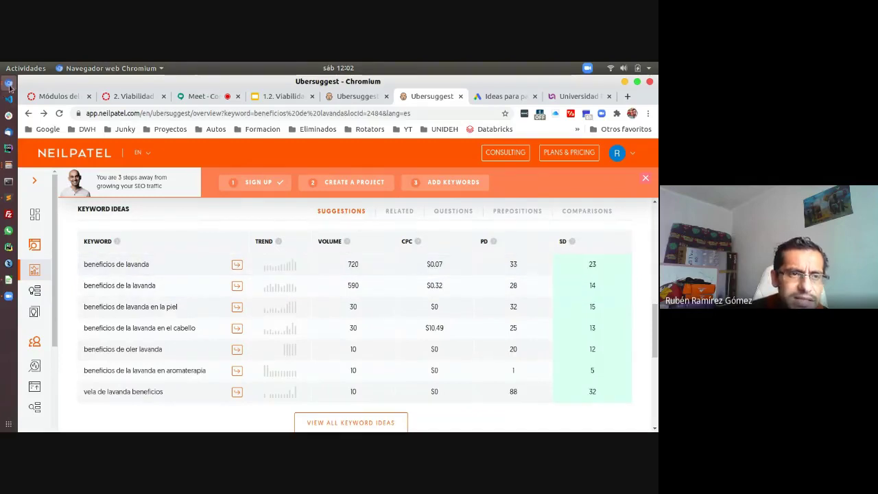
left_click(8, 198)
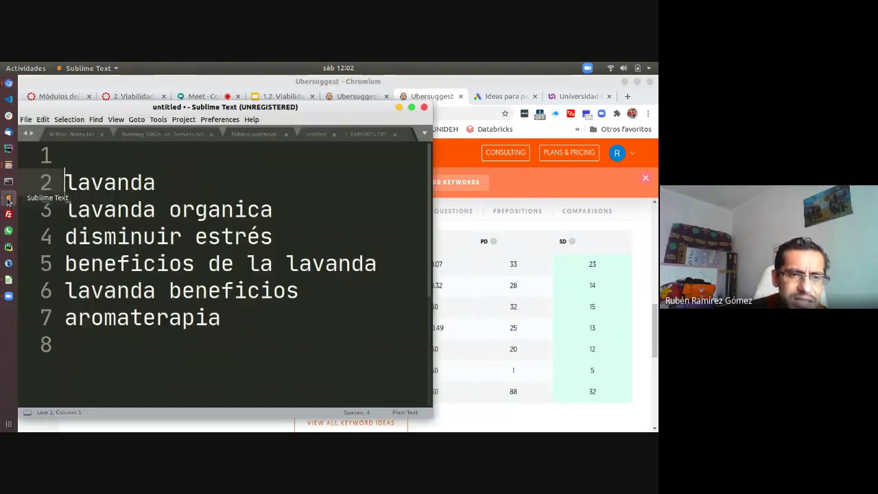
left_click(427, 80)
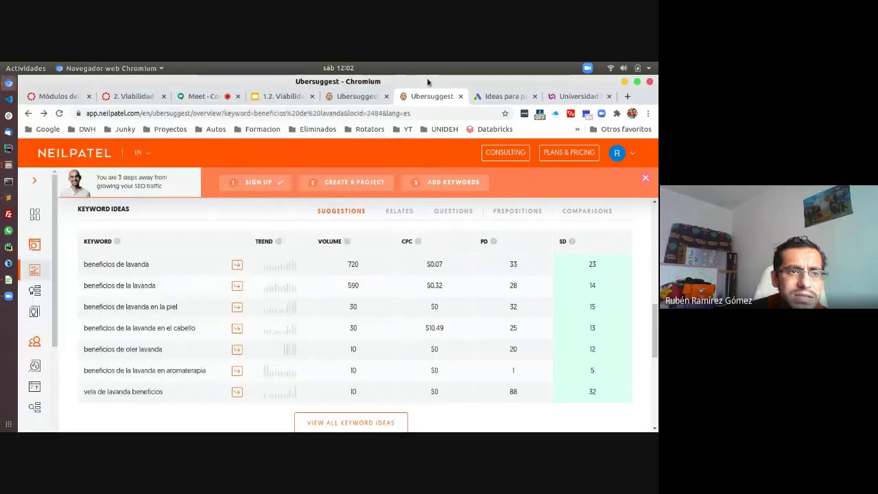
left_click(8, 82)
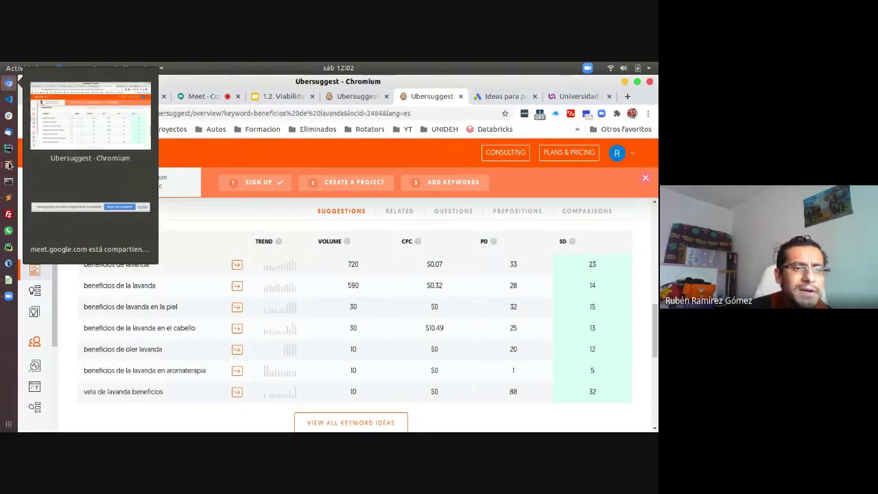
Switch to LibreOffice Calc and enter 720 in B5 as the search volume of "beneficios de la lavanda".
left_click(8, 280)
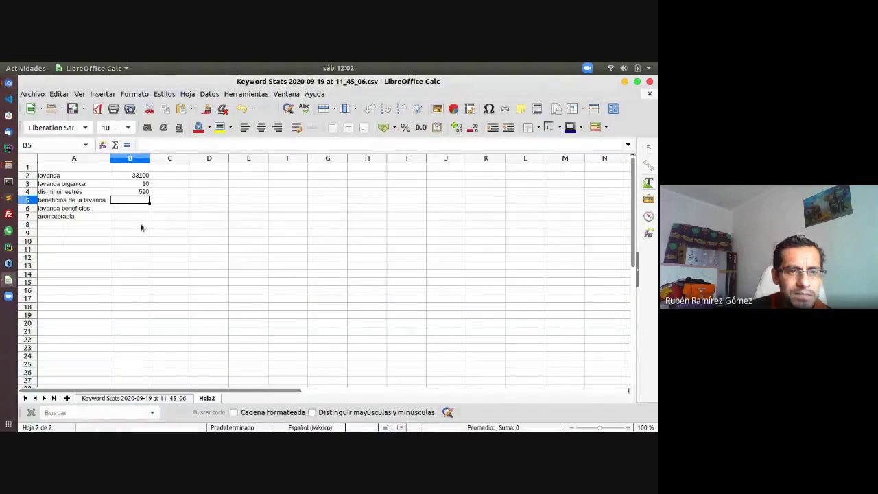
type("720")
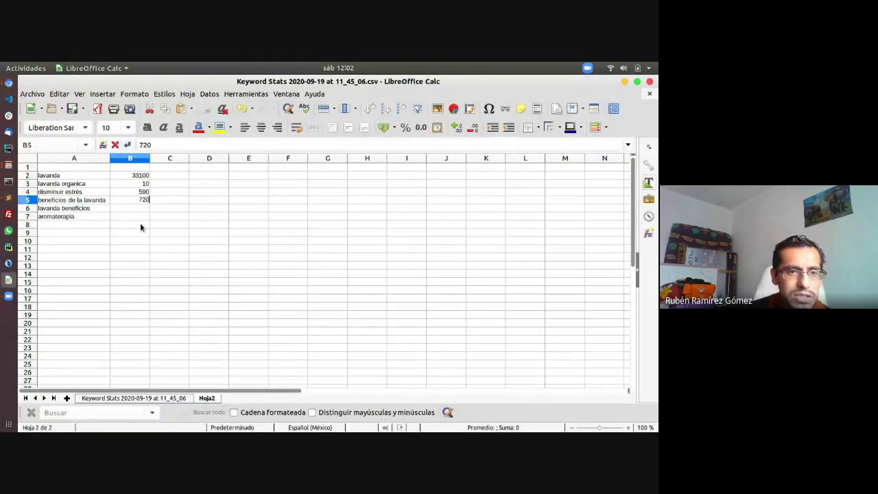
key("Return")
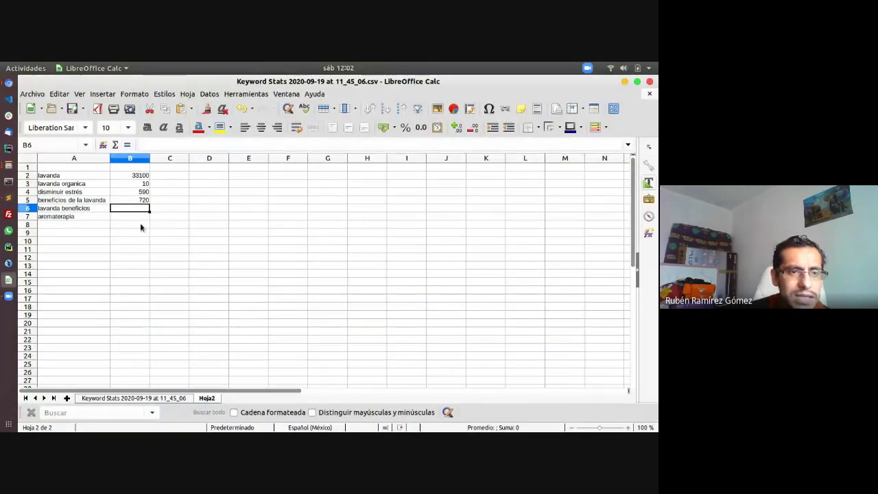
Copy the keyword in A6, search Ubersuggest for "lavanda beneficios", and decline the account upgrade.
left_click(100, 211)
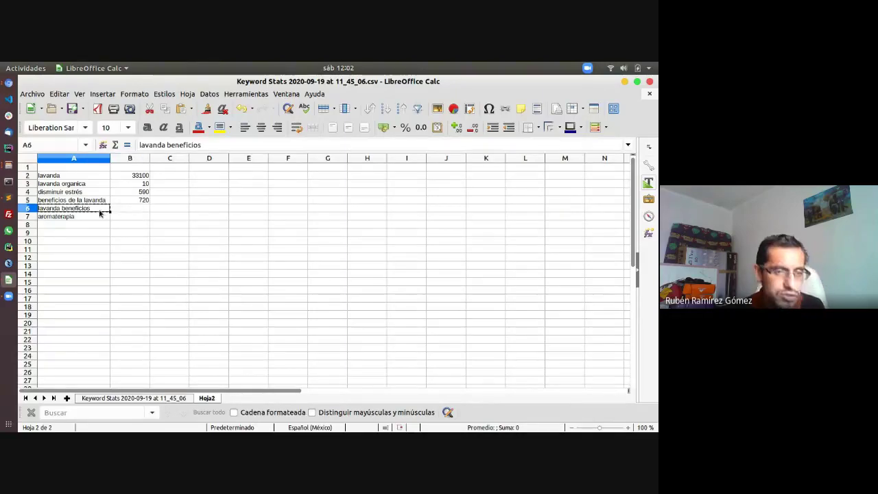
key("alt+Tab")
scroll(209, 228, "up", 10)
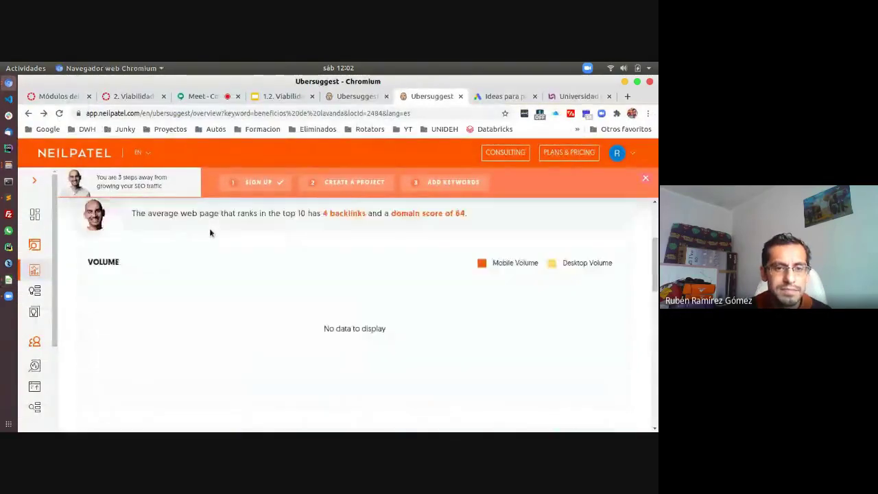
scroll(210, 233, "up", 3)
triple_click(124, 229)
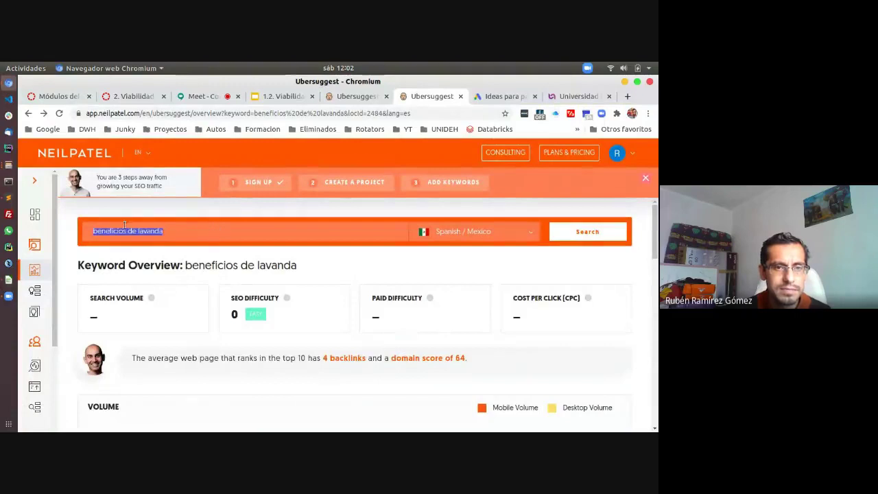
type("lavanda beneficios")
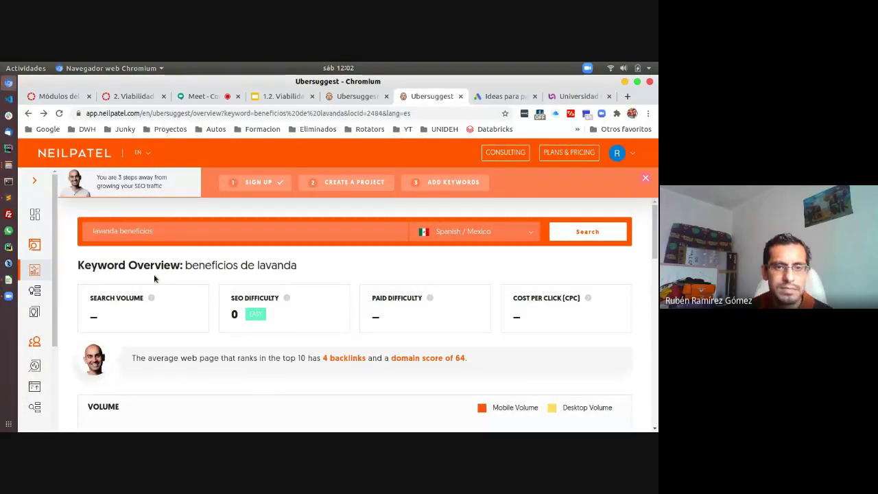
key("Return")
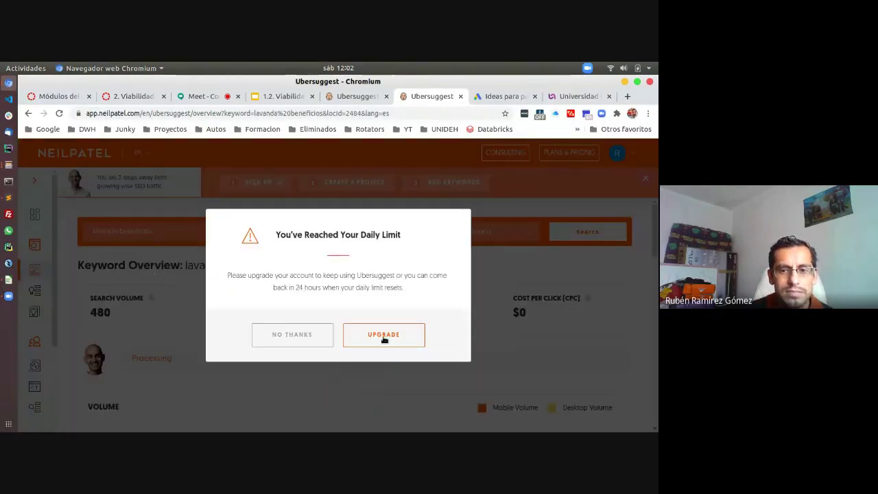
left_click(310, 336)
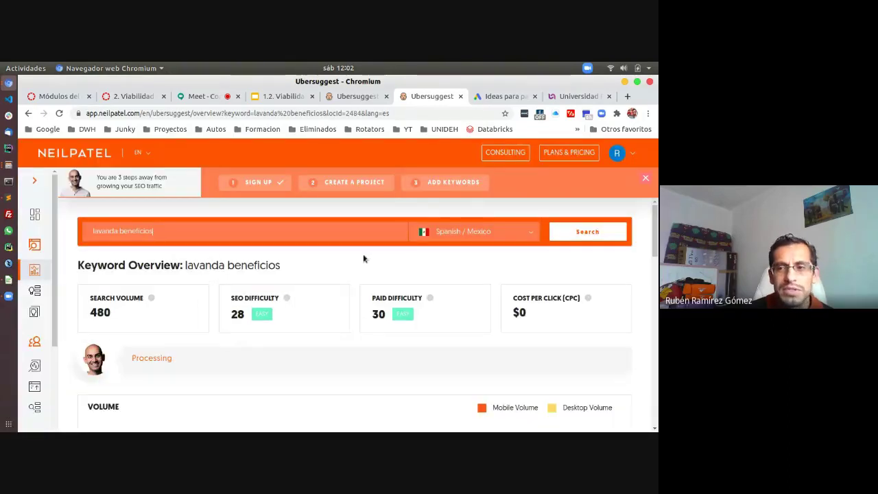
Examine the search volume, volume chart, keyword ideas and content ideas for "lavanda beneficios".
left_click(630, 153)
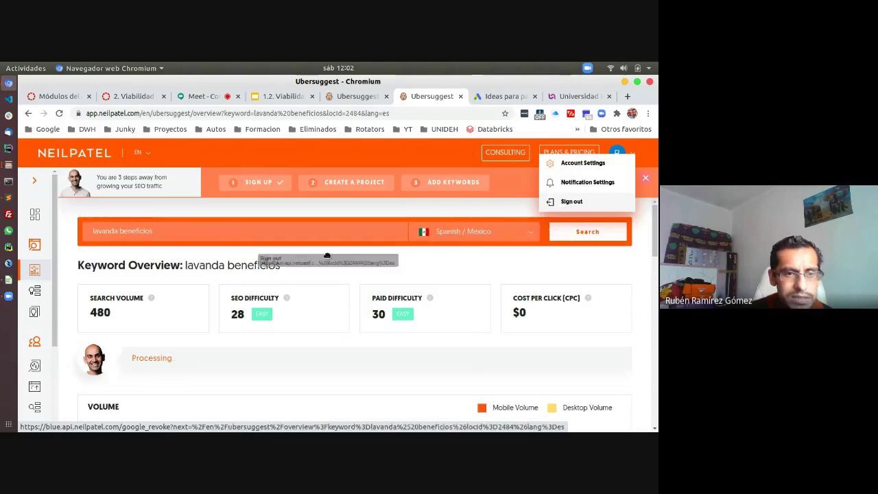
scroll(304, 322, "down", 5)
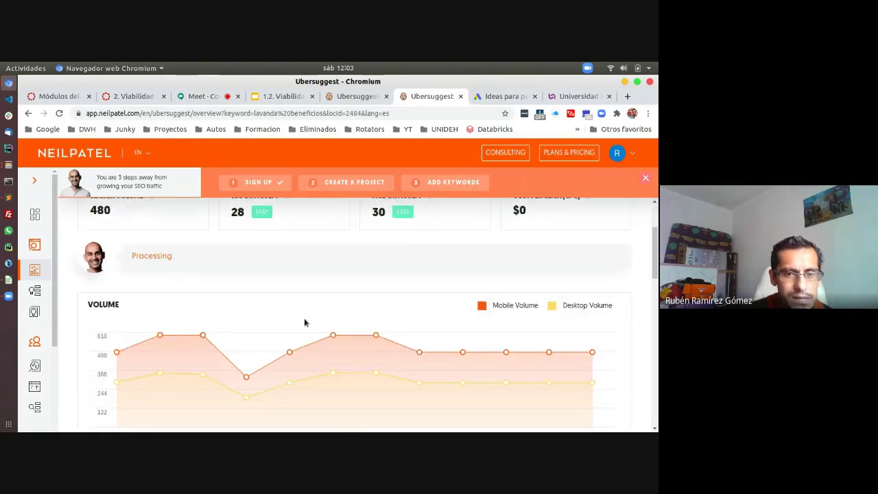
scroll(306, 322, "down", 5)
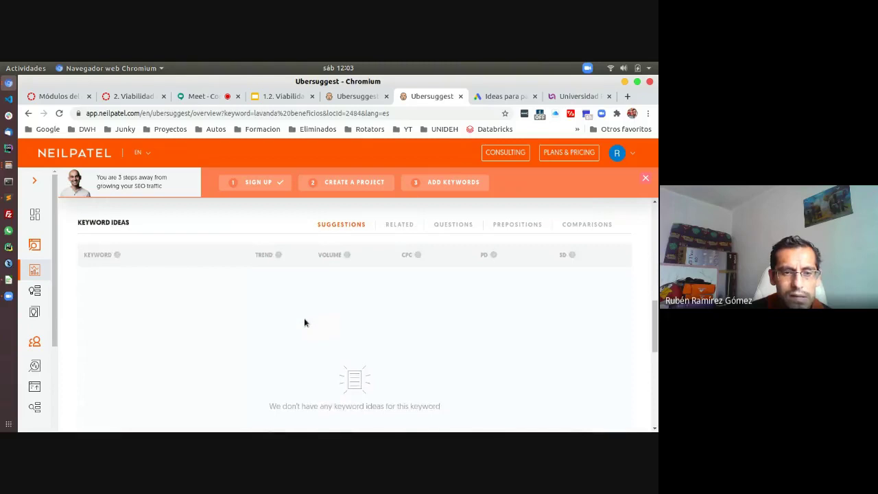
scroll(305, 322, "down", 2)
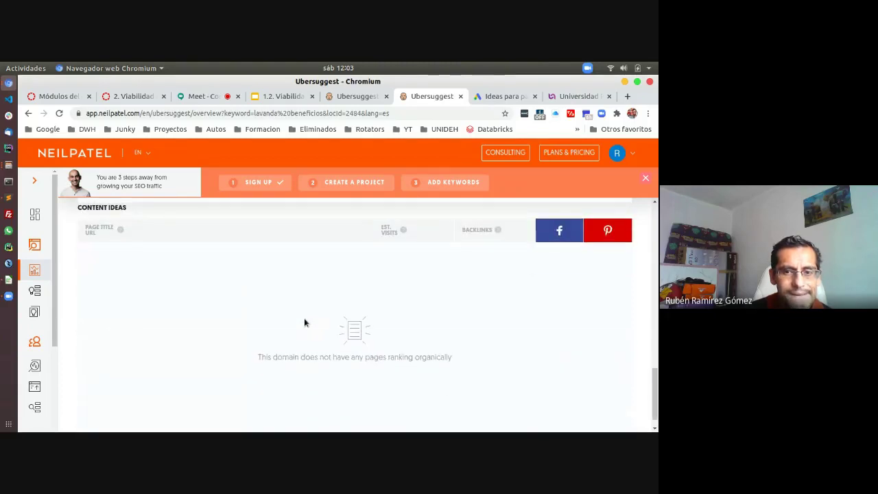
scroll(306, 322, "up", 5)
scroll(304, 321, "up", 8)
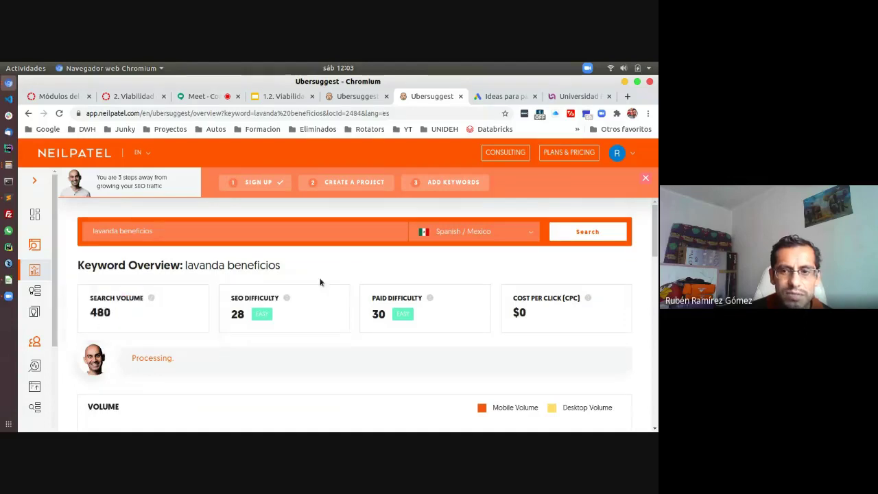
Switch to LibreOffice Calc and enter 480 in B6 as the search volume of "lavanda beneficios".
left_click(9, 280)
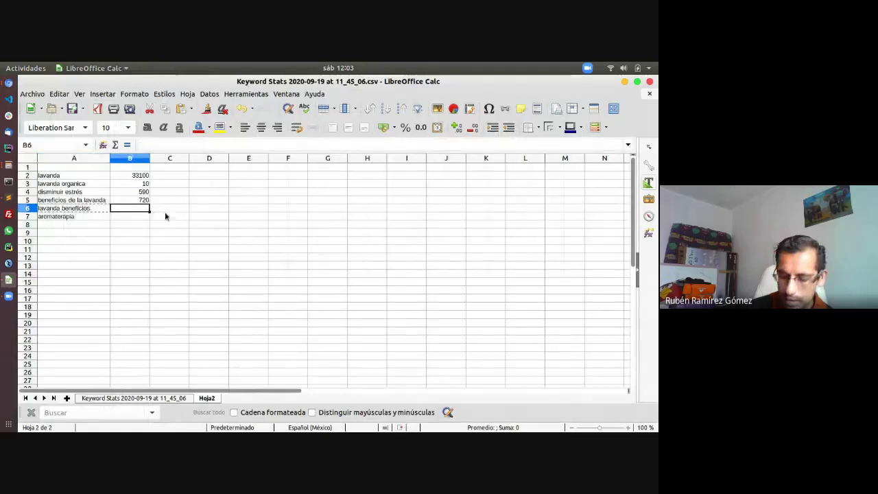
type("480")
key("Return")
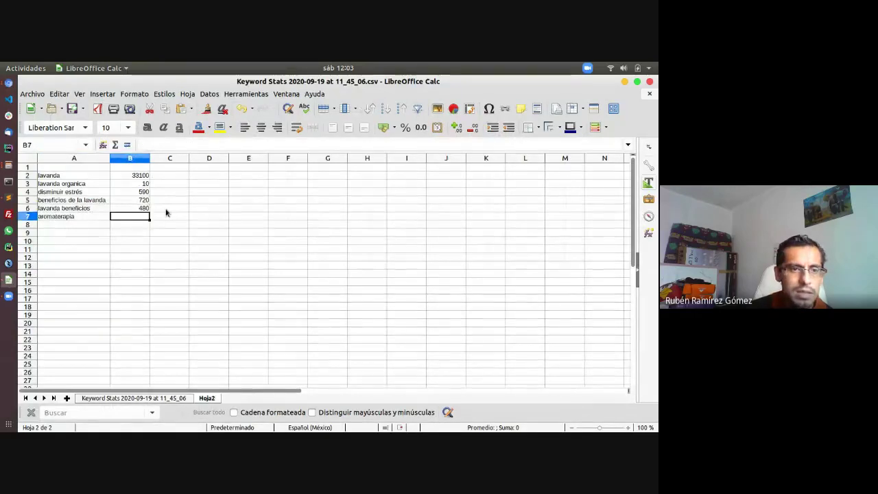
Take the last keyword from A7, search Ubersuggest for "aromaterapia", and decline the account upgrade.
left_click(71, 217)
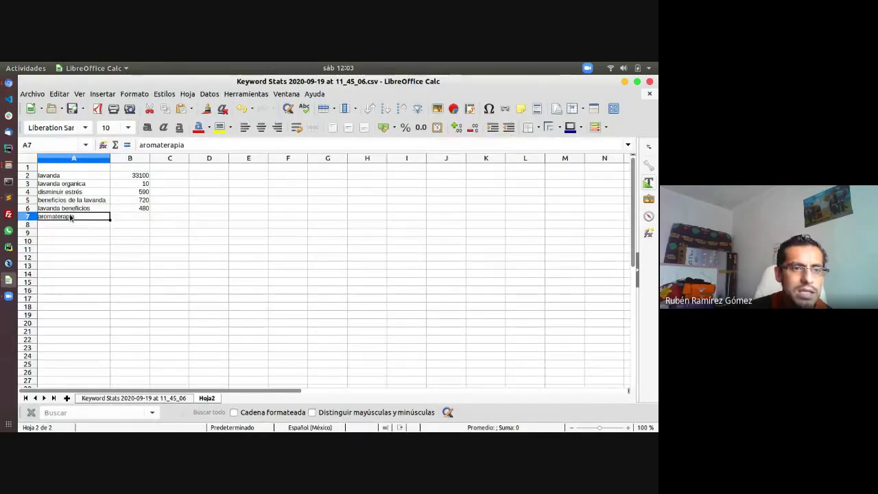
left_click(12, 86)
left_click(79, 124)
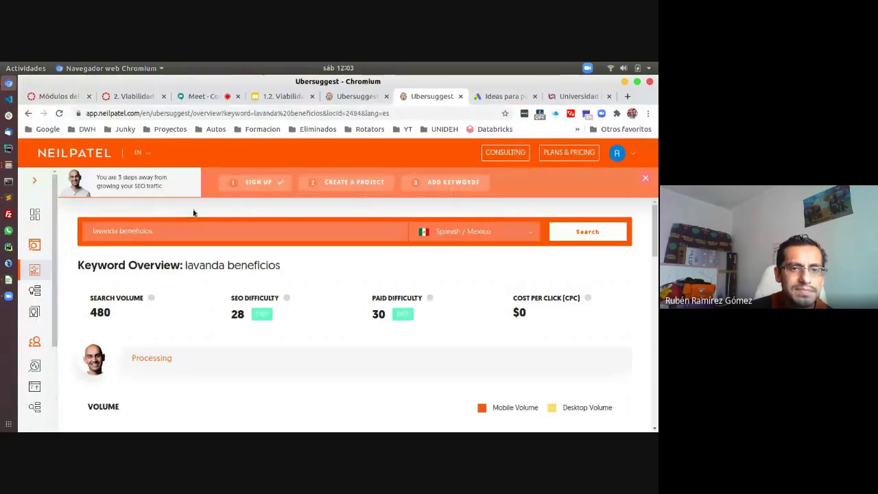
left_click_drag(155, 231, 89, 232)
type("arom")
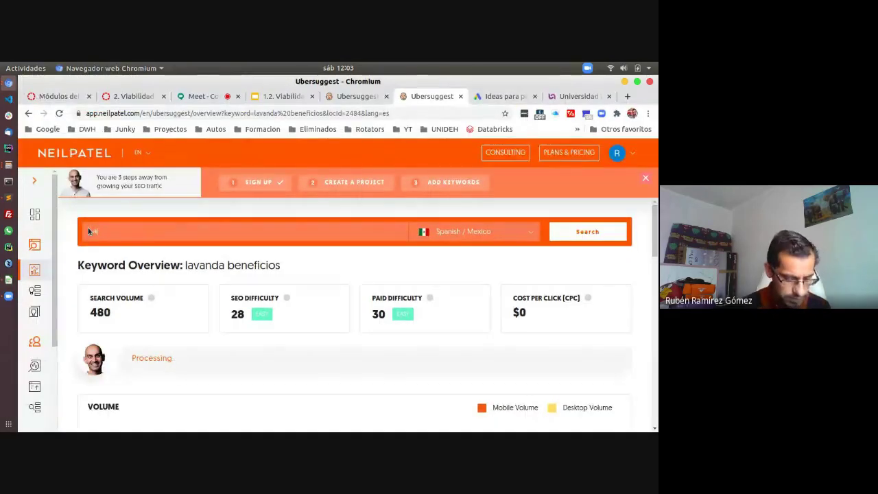
type("aterapia")
key("Return")
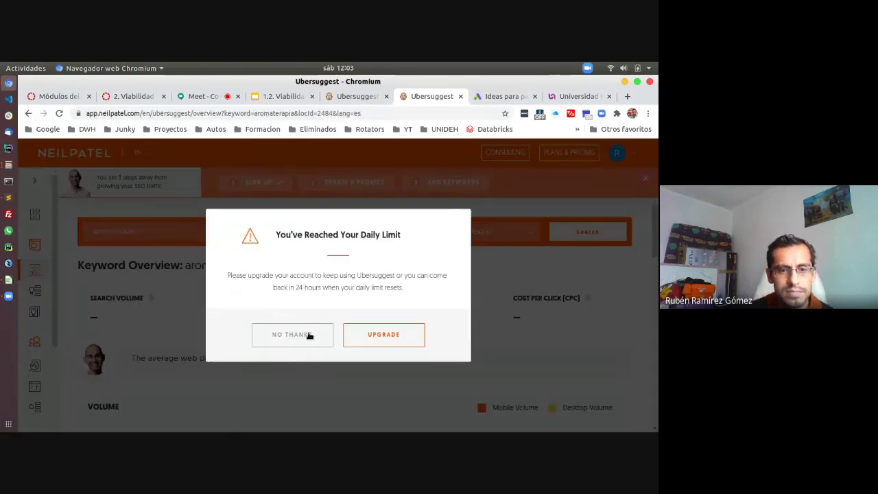
left_click(309, 336)
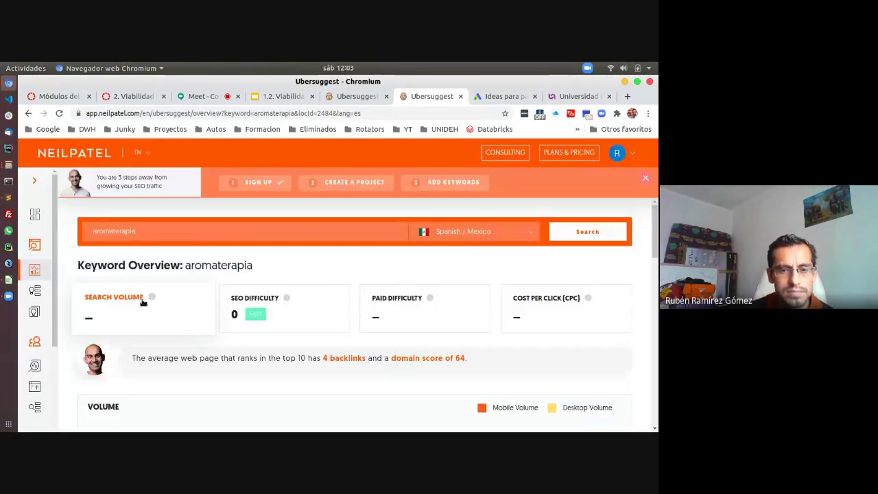
Check the overview for "aromaterapia" and sign out of the current Ubersuggest account.
scroll(207, 350, "down", 3)
scroll(206, 348, "up", 3)
mouse_move(636, 159)
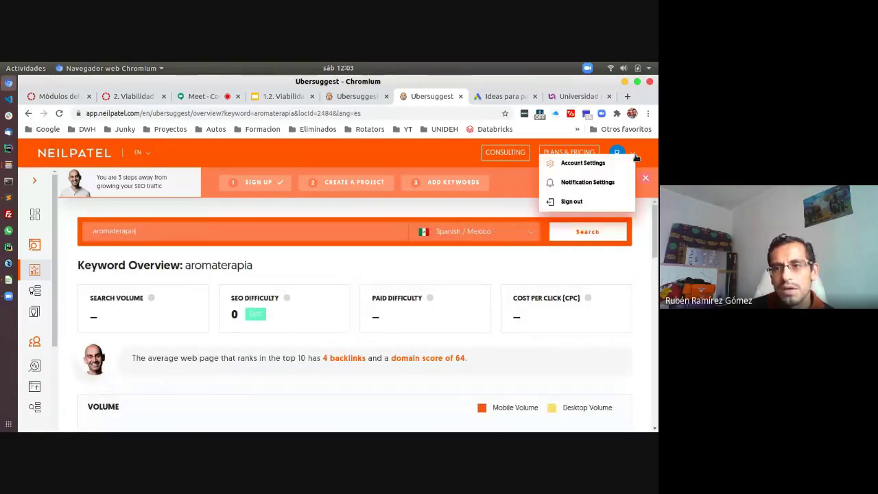
left_click(570, 204)
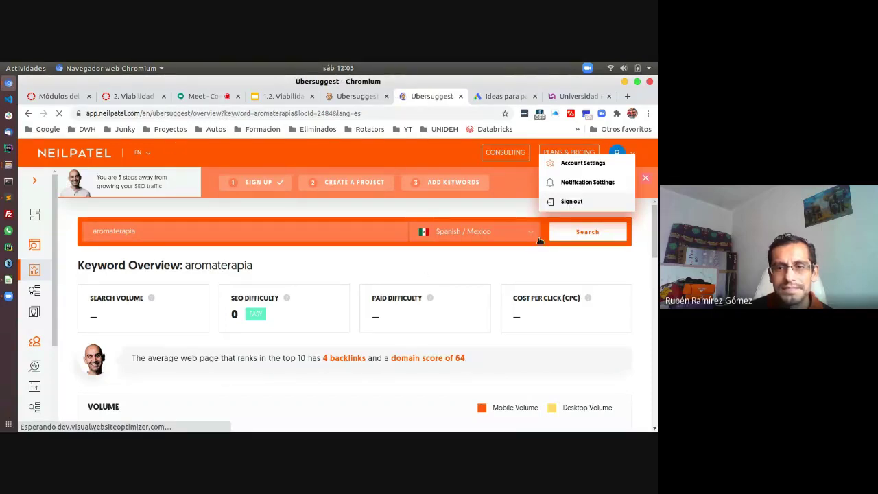
left_click(580, 203)
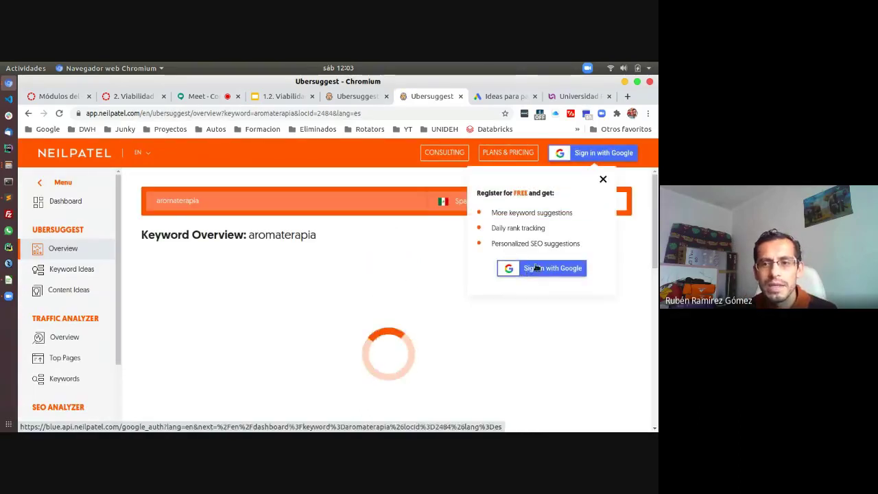
Sign in to Ubersuggest with another Google account, allow the Search Console permission, and open the keyword overview for "aromaterapia".
left_click(541, 269)
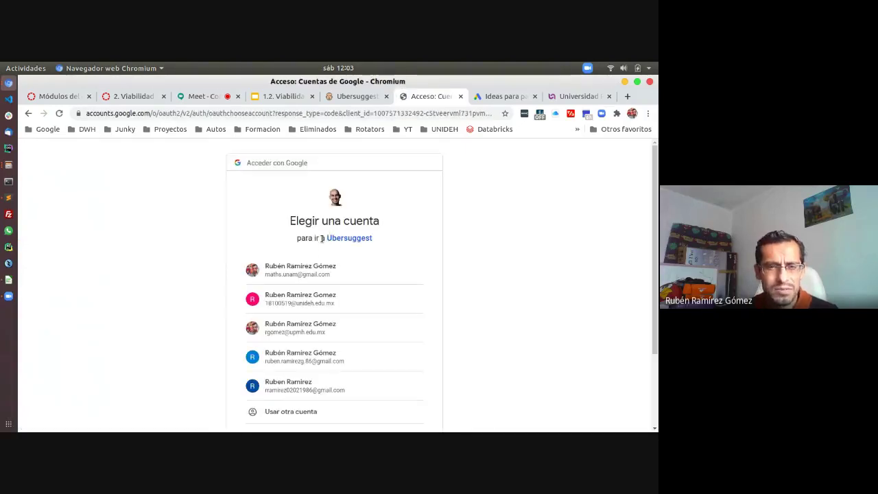
scroll(315, 269, "down", 2)
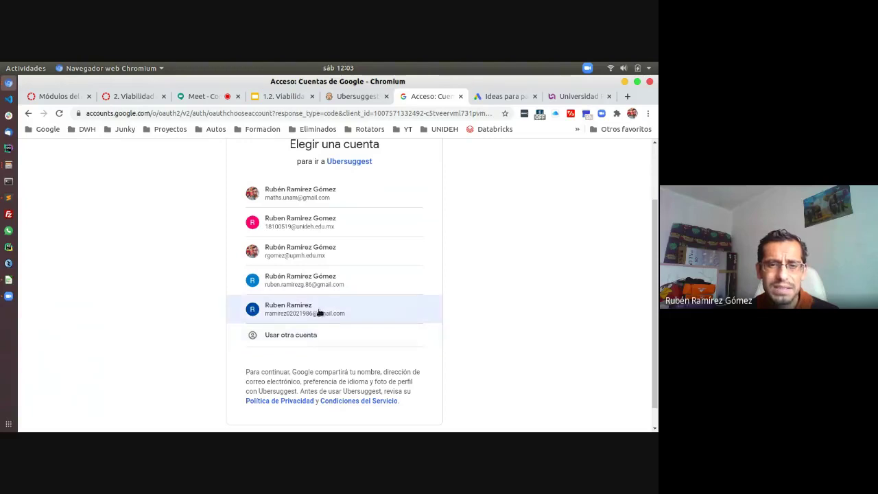
left_click(319, 310)
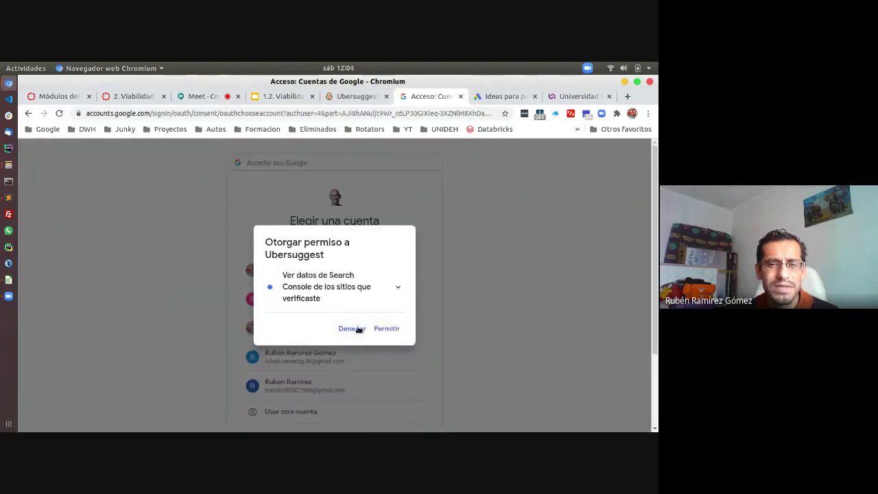
left_click(388, 328)
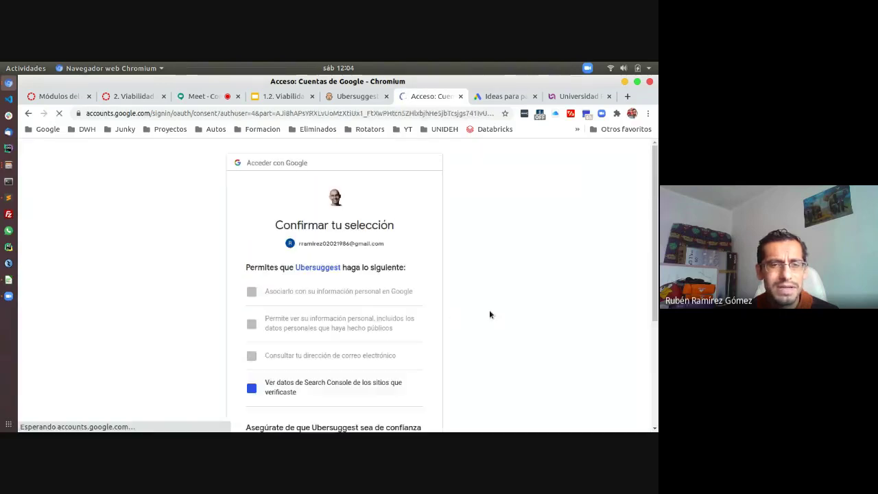
scroll(457, 379, "down", 3)
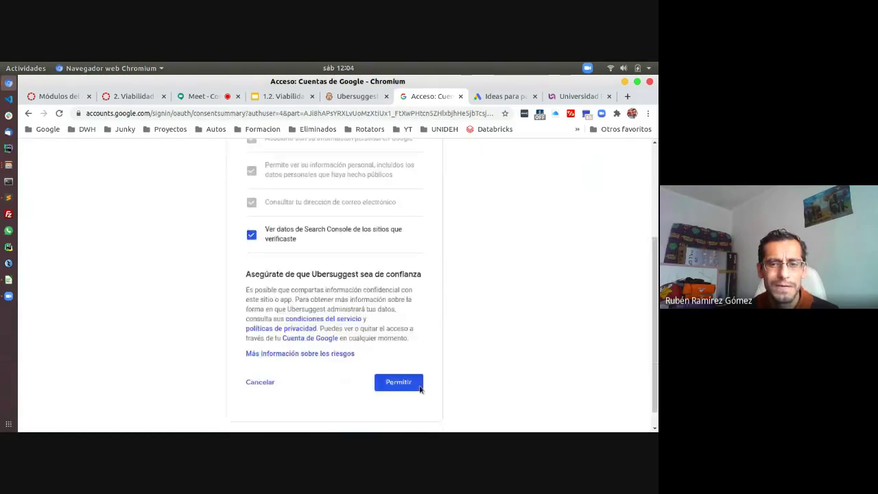
left_click(417, 390)
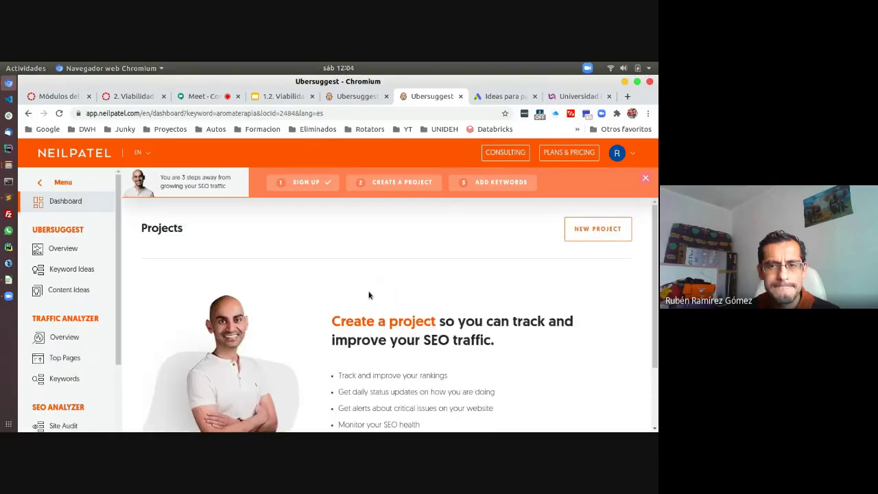
left_click(61, 248)
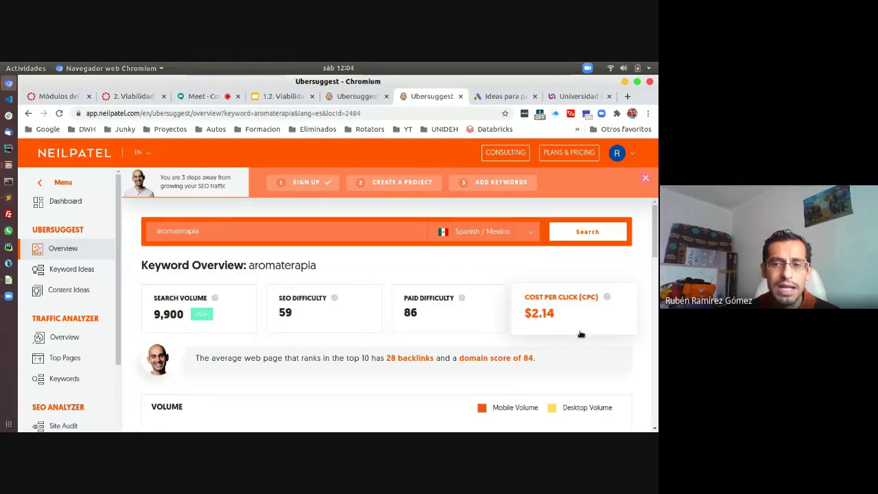
Switch to LibreOffice Calc and enter 9900 in B7 as the search volume of "aromaterapia".
left_click(9, 281)
left_click(133, 217)
type("9900")
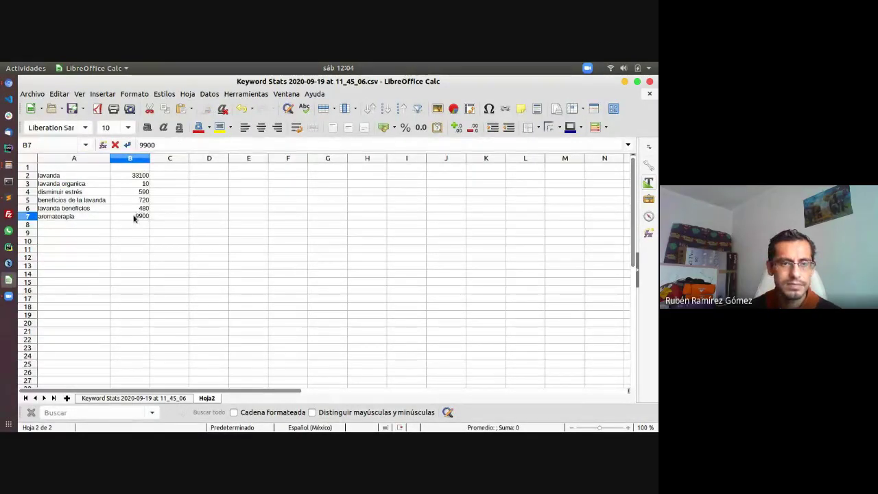
key("Return")
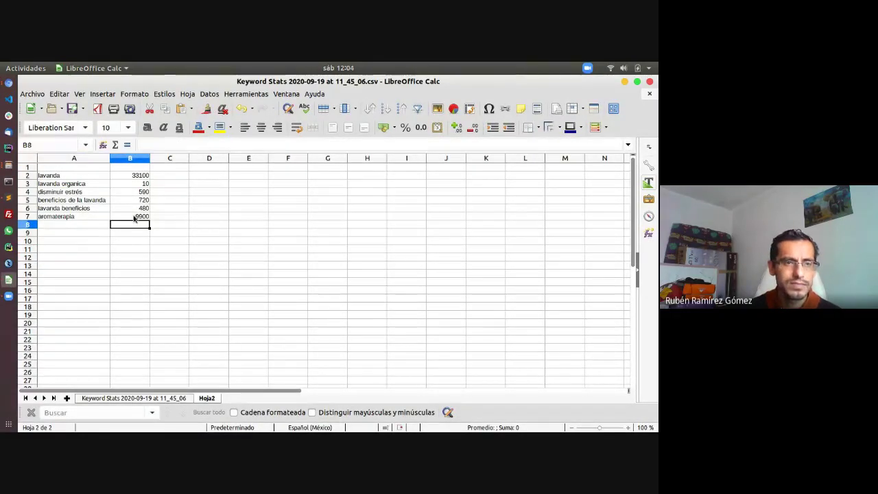
Return to Ubersuggest in Chromium and examine the volume chart, keyword ideas and content ideas for "aromaterapia".
left_click(7, 84)
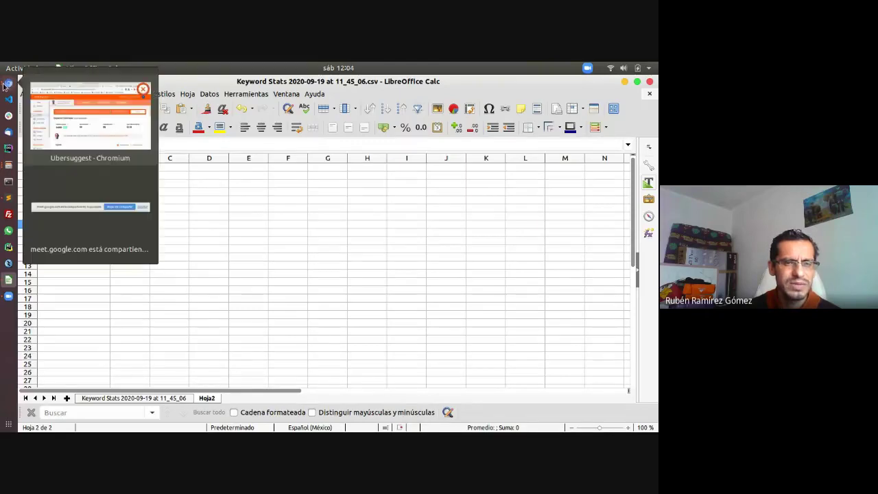
left_click(61, 130)
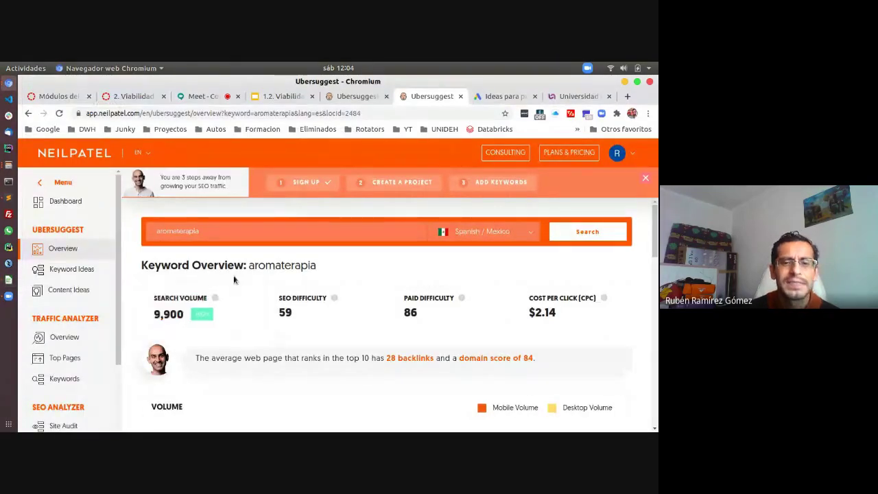
scroll(254, 279, "down", 5)
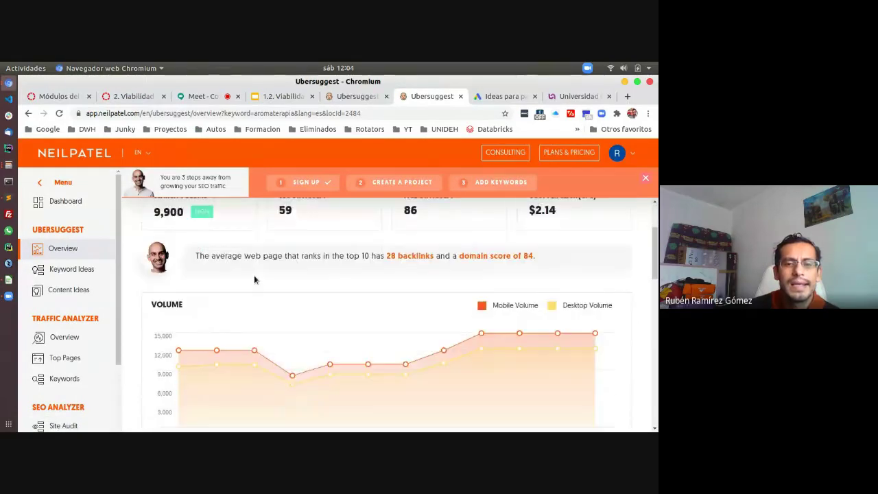
scroll(253, 279, "down", 7)
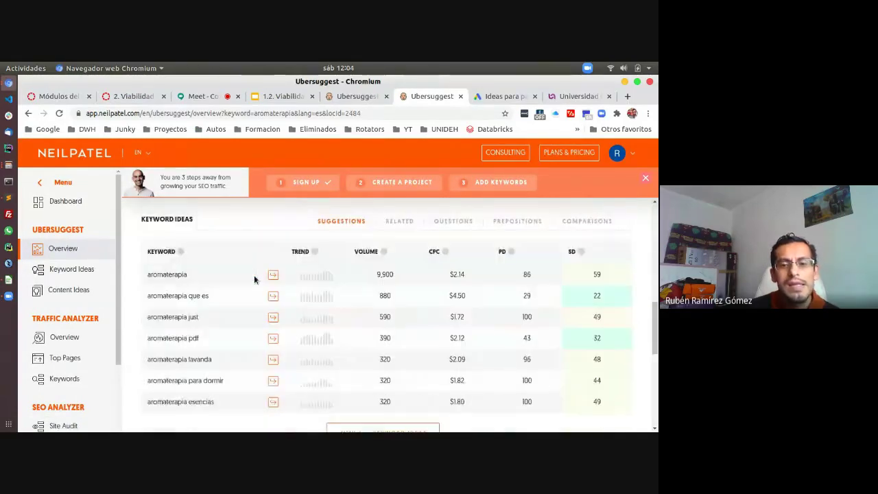
scroll(254, 279, "down", 2)
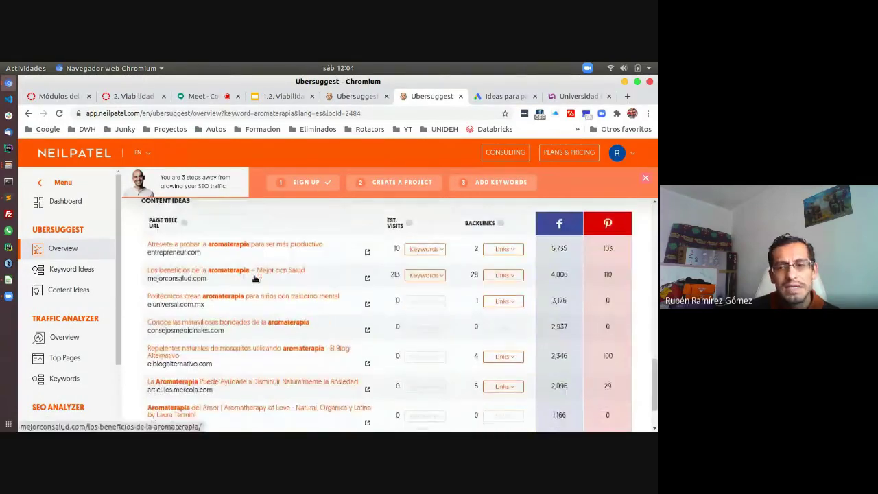
scroll(254, 280, "up", 2)
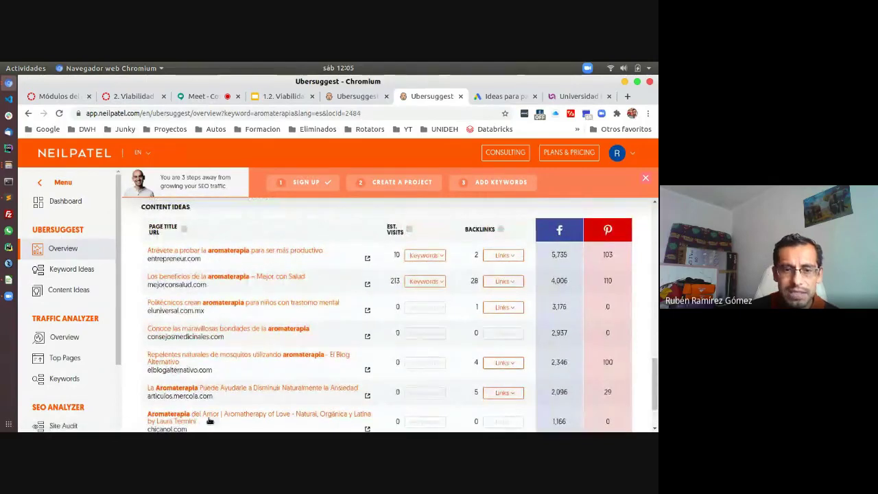
scroll(259, 284, "up", 5)
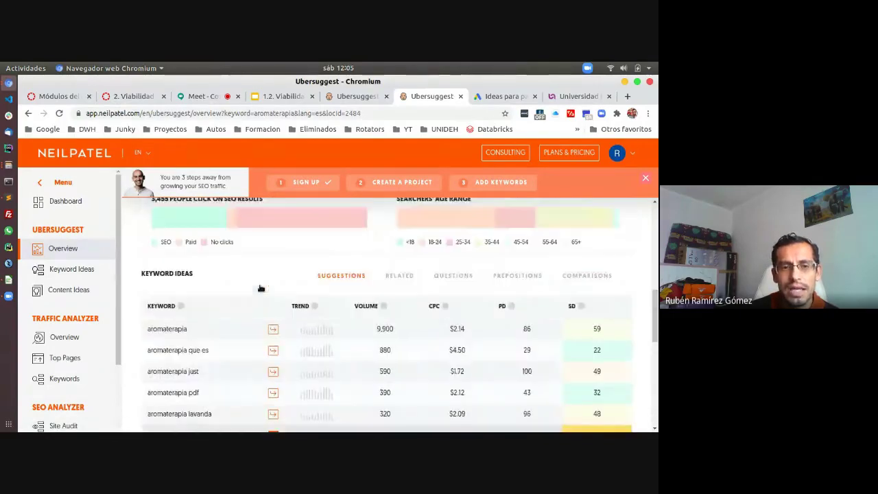
scroll(175, 337, "down", 5)
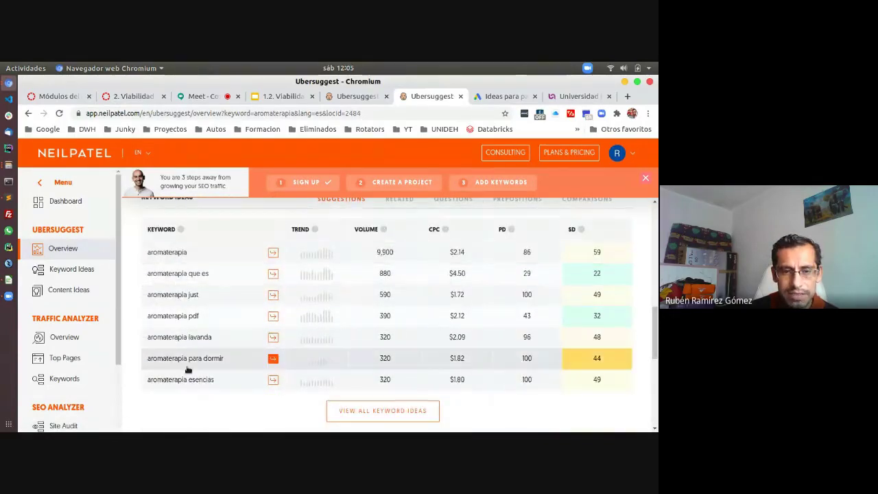
scroll(187, 371, "down", 3)
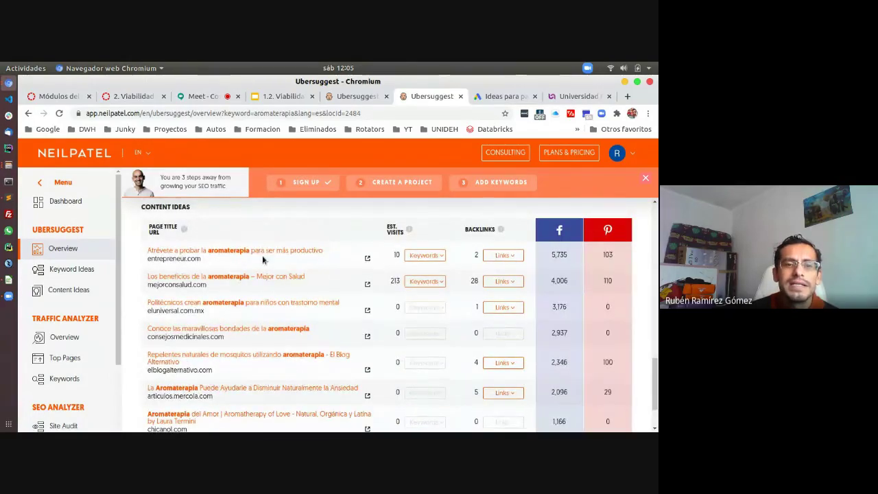
scroll(322, 253, "down", 1)
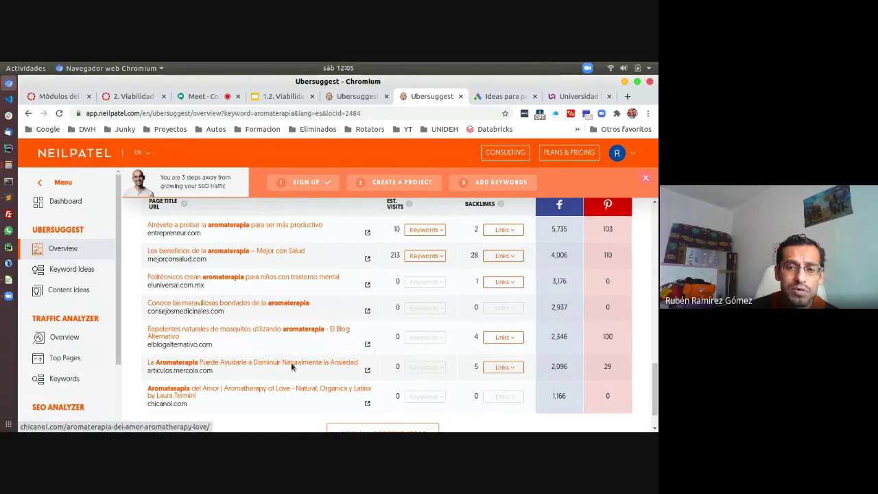
scroll(222, 418, "down", 1)
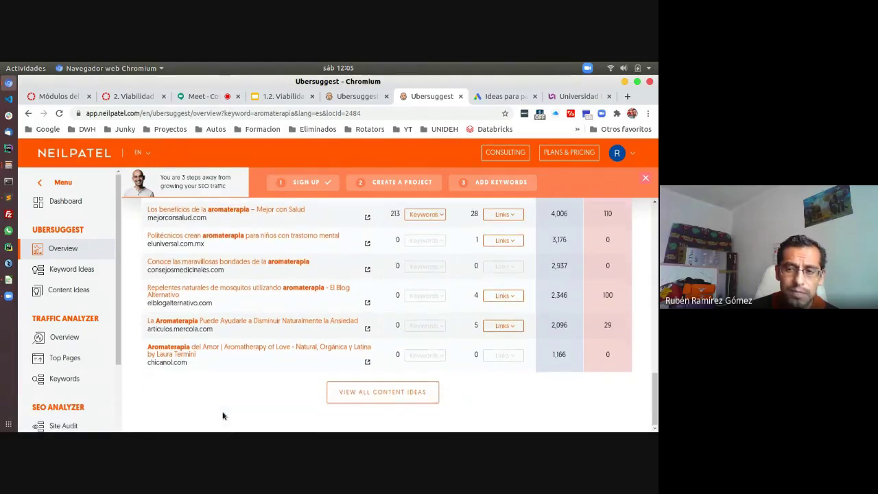
scroll(222, 416, "up", 20)
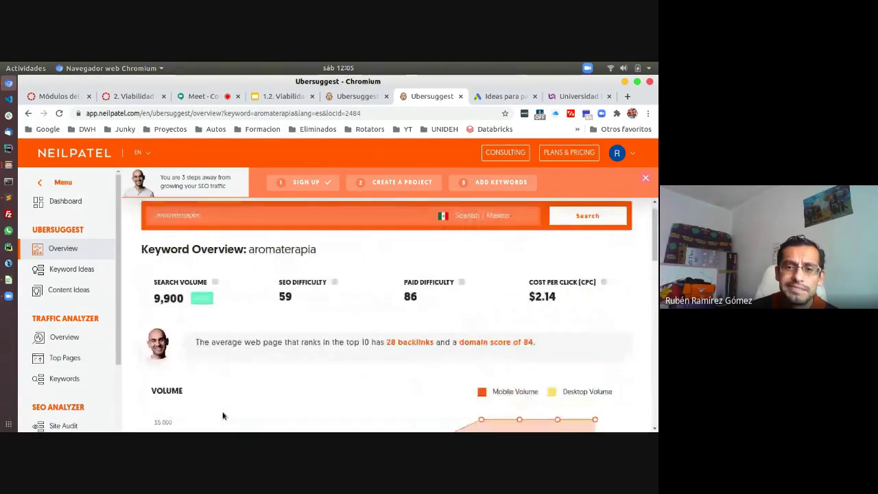
scroll(222, 416, "up", 1)
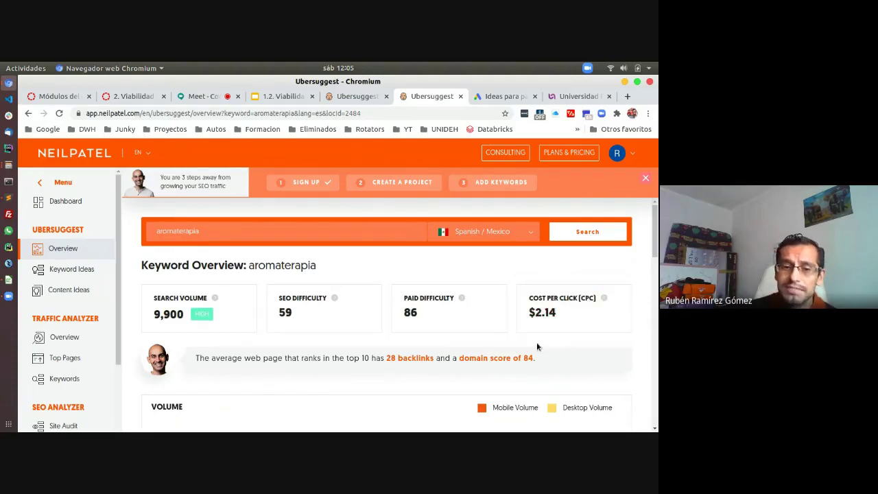
scroll(538, 345, "down", 2)
scroll(537, 345, "up", 2)
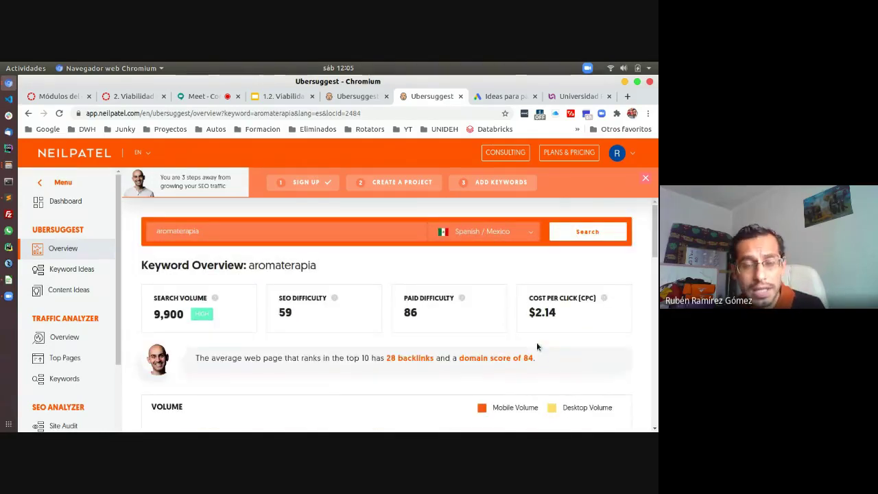
Close the Universidad browser tab, then switch to LibreOffice Calc and select the recorded volumes B2:B7 and the adjacent cells C2:C7.
left_click(608, 96)
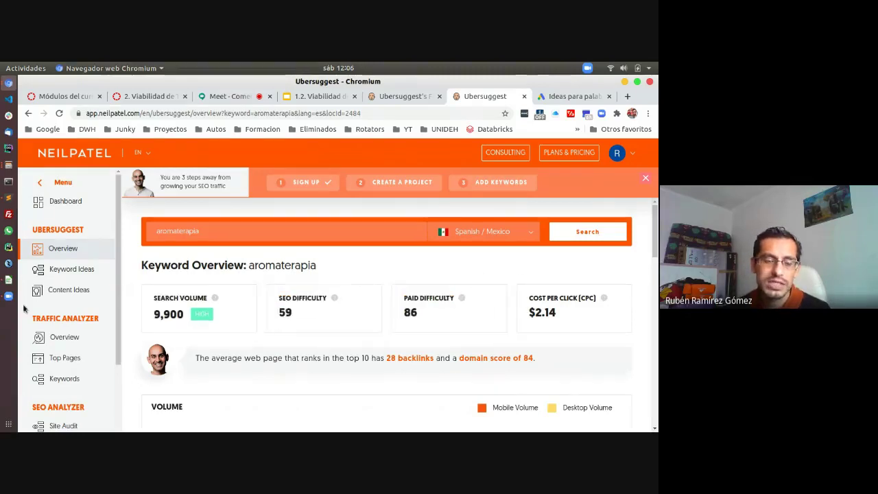
left_click(7, 283)
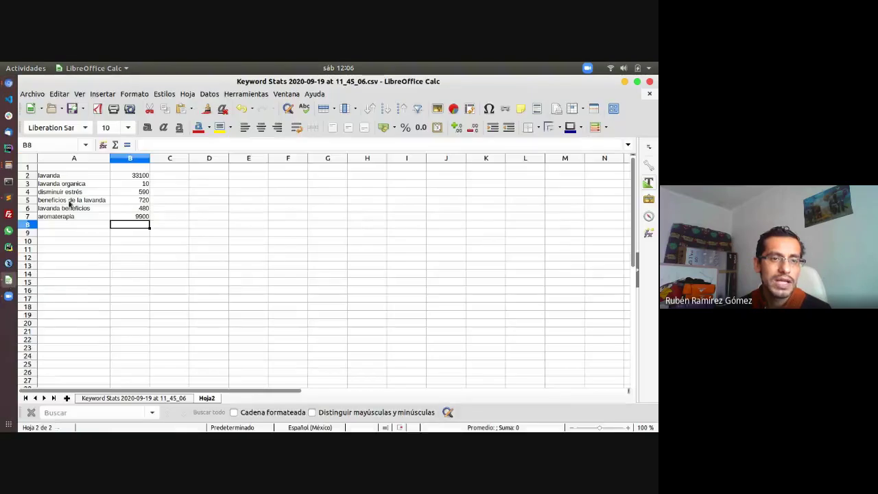
left_click(139, 176)
left_click_drag(139, 176, 138, 218)
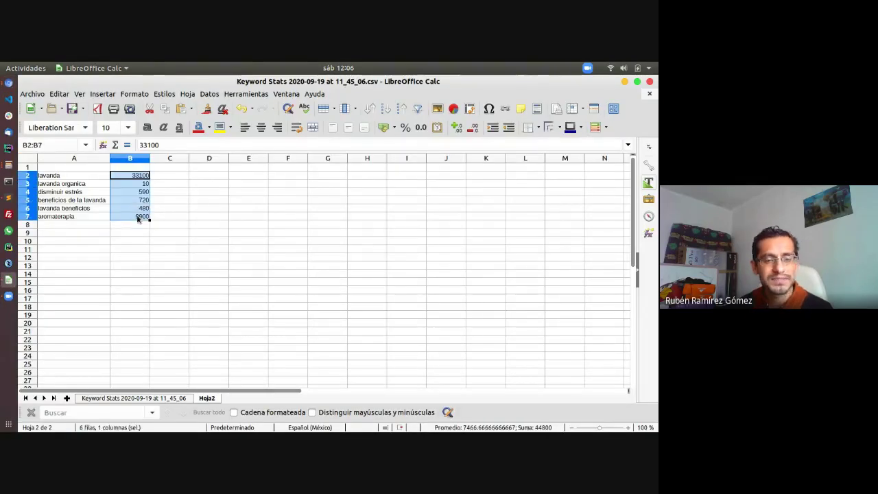
left_click_drag(163, 175, 171, 216)
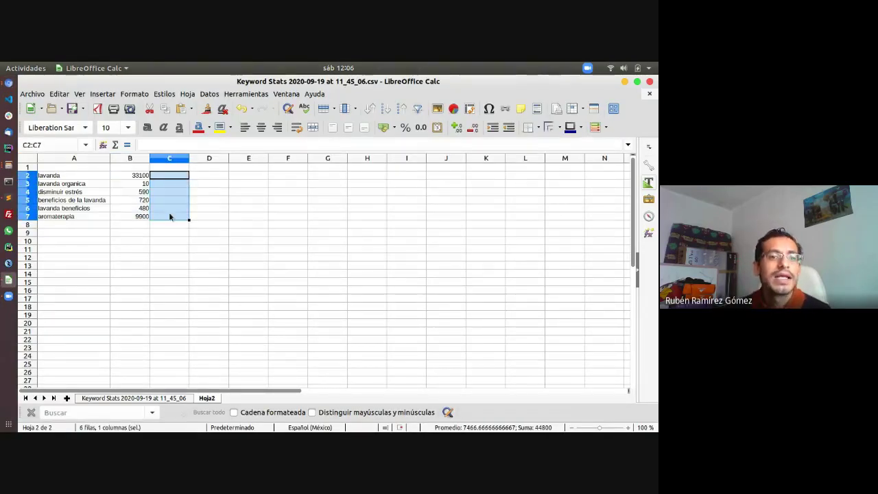
Go back to Ubersuggest in Chromium and check the keyword overview metrics for "aromaterapia".
left_click(8, 83)
left_click(61, 111)
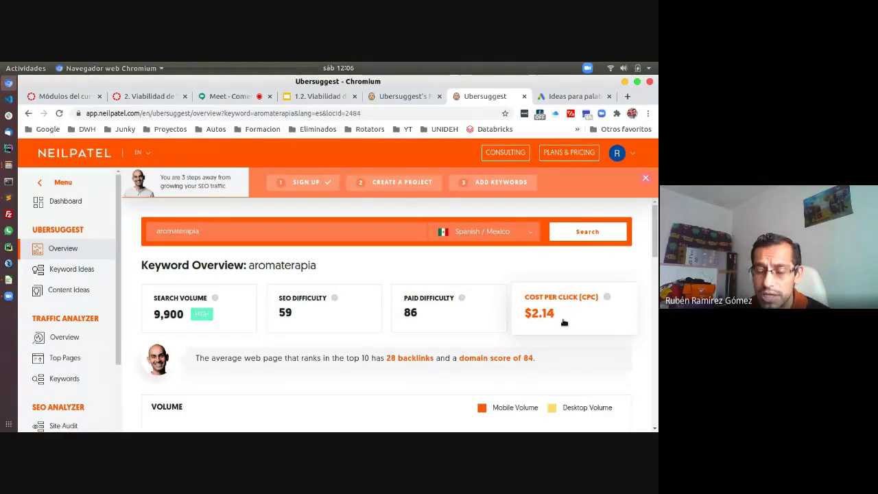
scroll(564, 322, "down", 2)
scroll(564, 323, "up", 2)
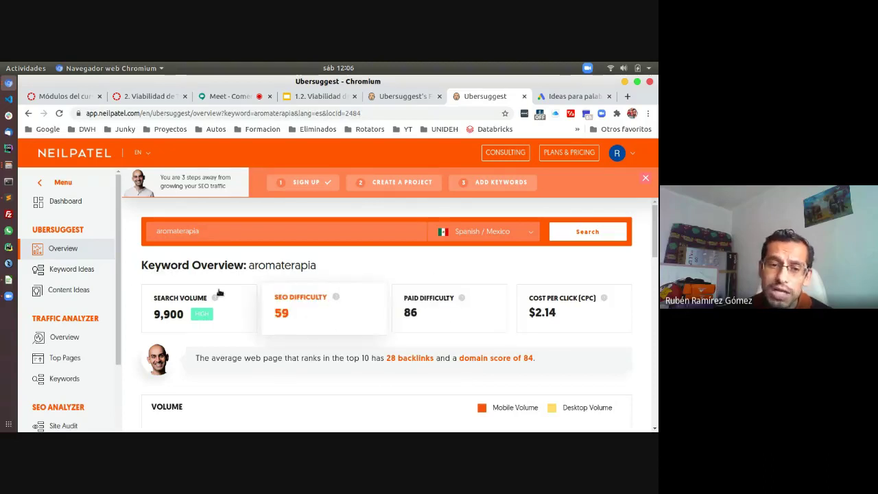
left_click_drag(251, 266, 361, 265)
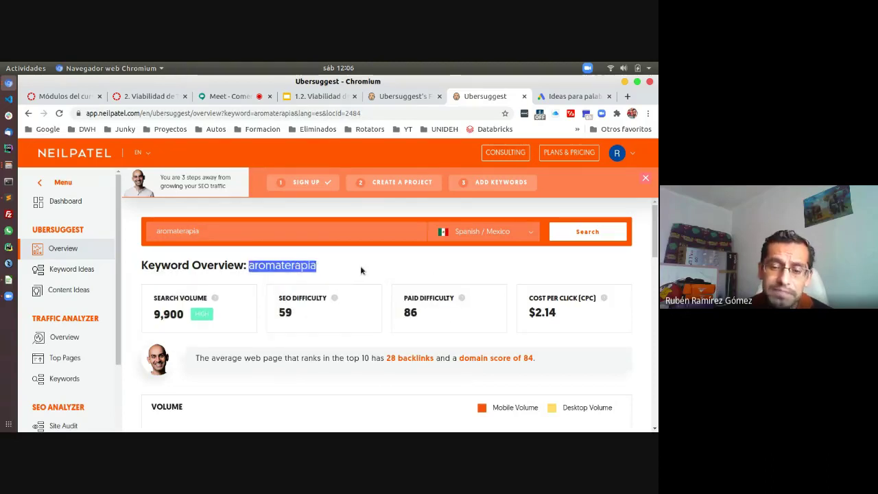
left_click(361, 265)
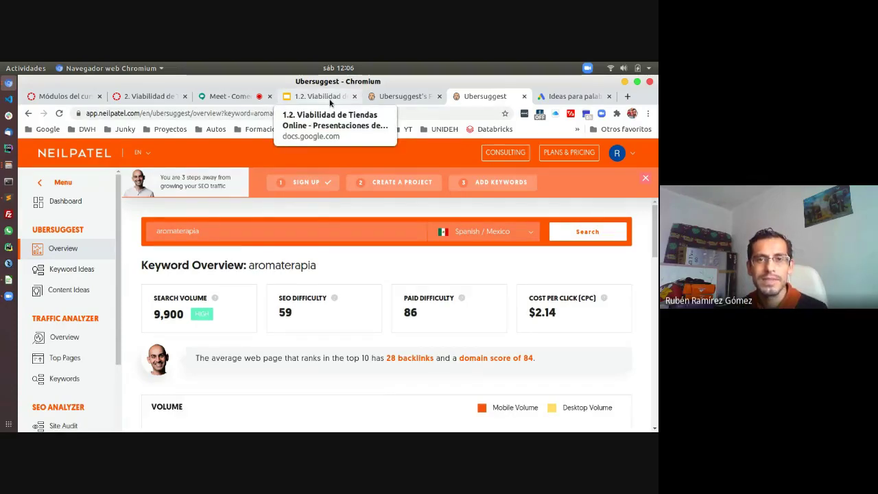
Open the MergeWords site from its link in the "1.2. Viabilidad de Tiendas Online" presentation.
left_click(330, 102)
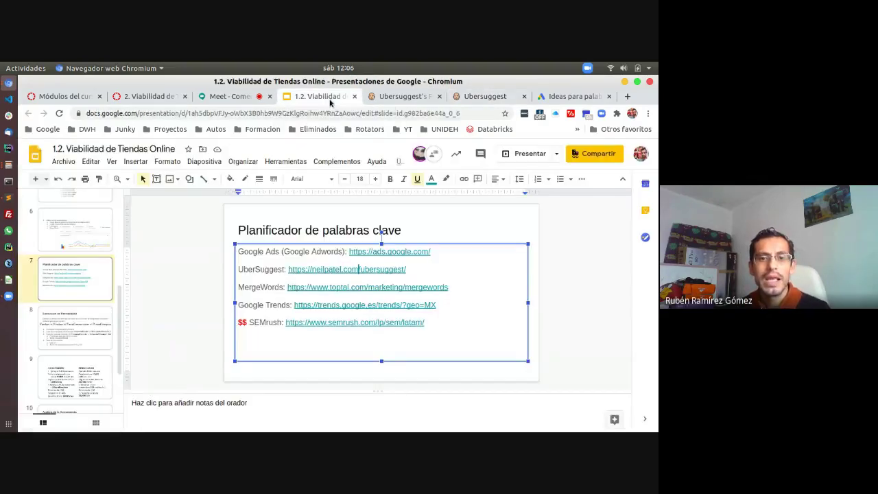
left_click(328, 289)
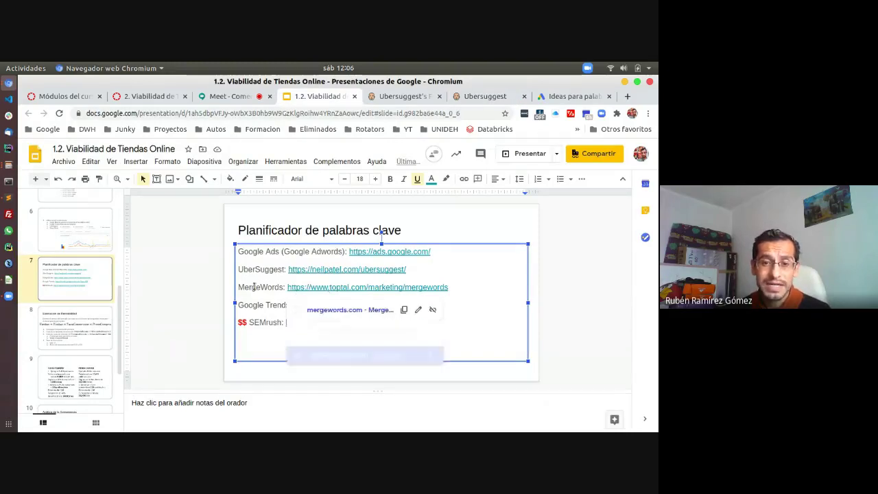
left_click(332, 310)
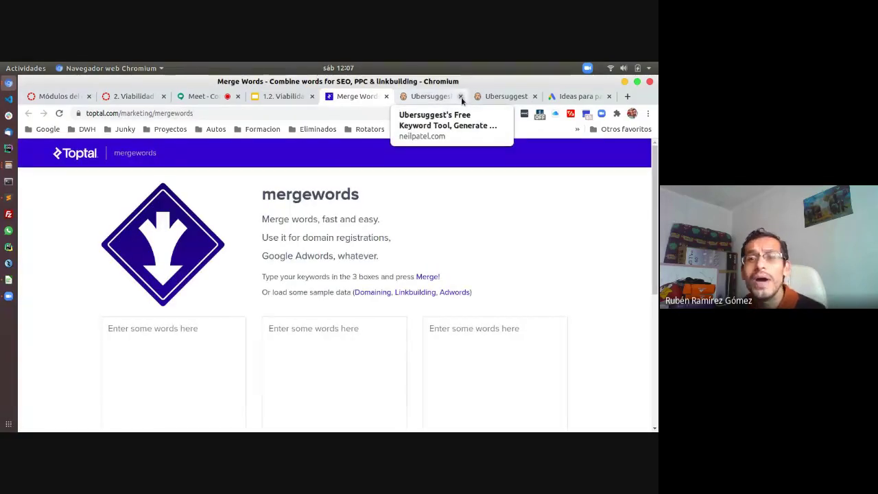
Revisit the Ubersuggest overview and the Google Ads keyword ideas, then return to MergeWords and view its three word boxes.
left_click(503, 97)
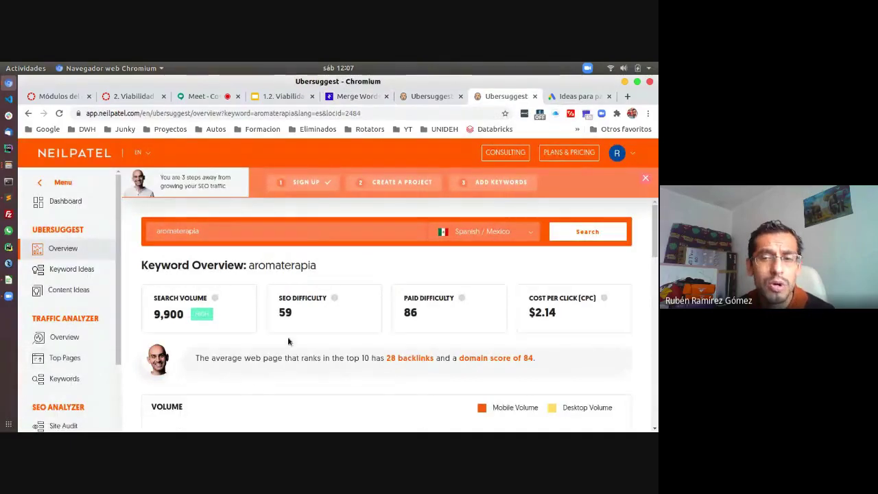
left_click(585, 97)
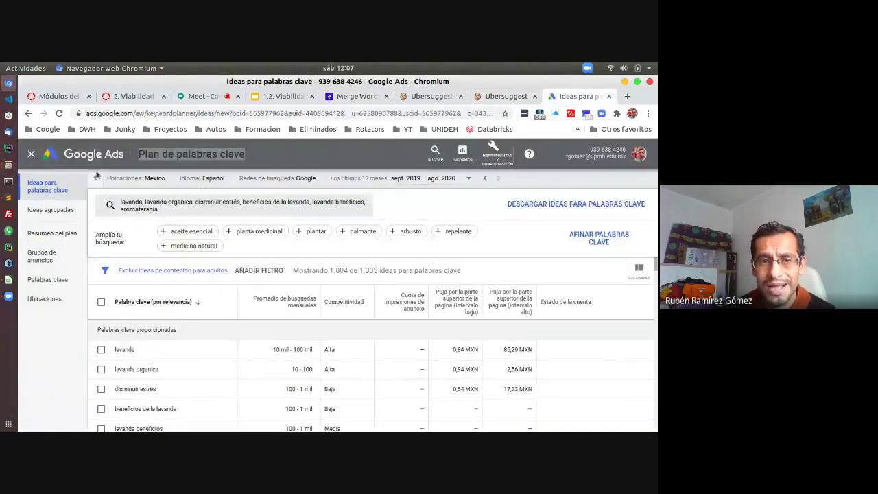
left_click(354, 100)
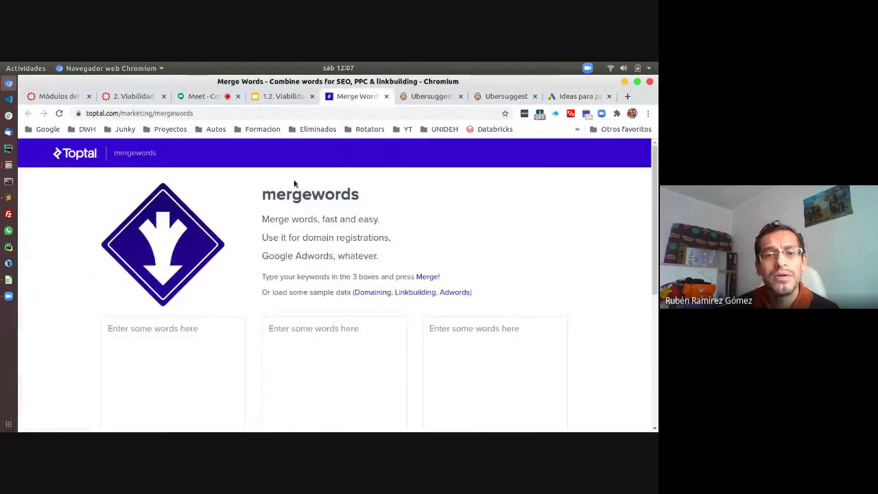
left_click(193, 340)
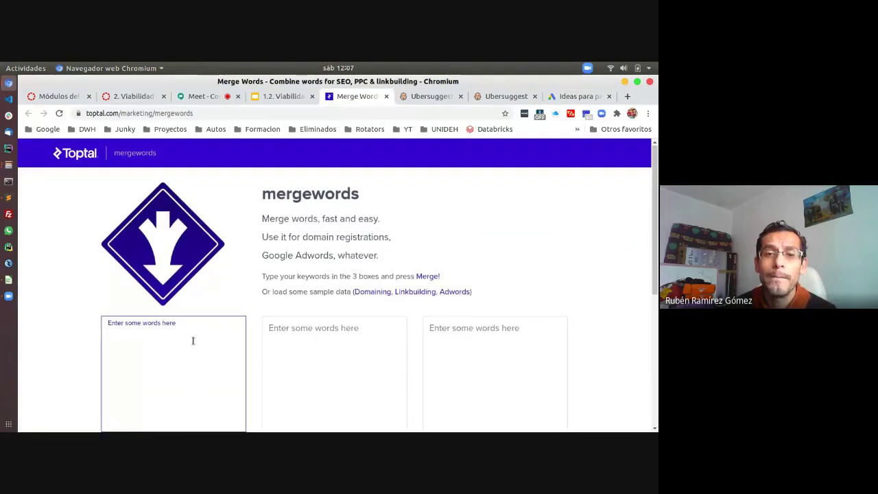
scroll(193, 340, "down", 3)
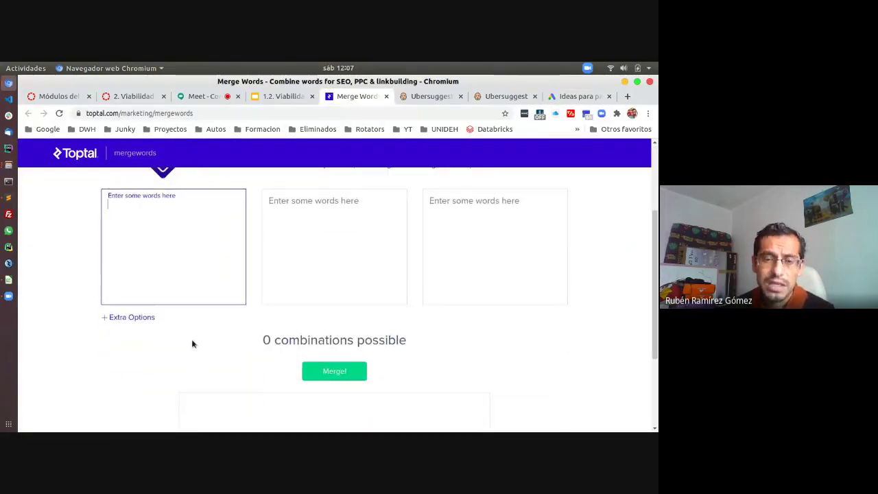
left_click(304, 224)
left_click(429, 233)
left_click(318, 245)
left_click(227, 251)
left_click(358, 236)
left_click(433, 239)
left_click(333, 249)
left_click(135, 242)
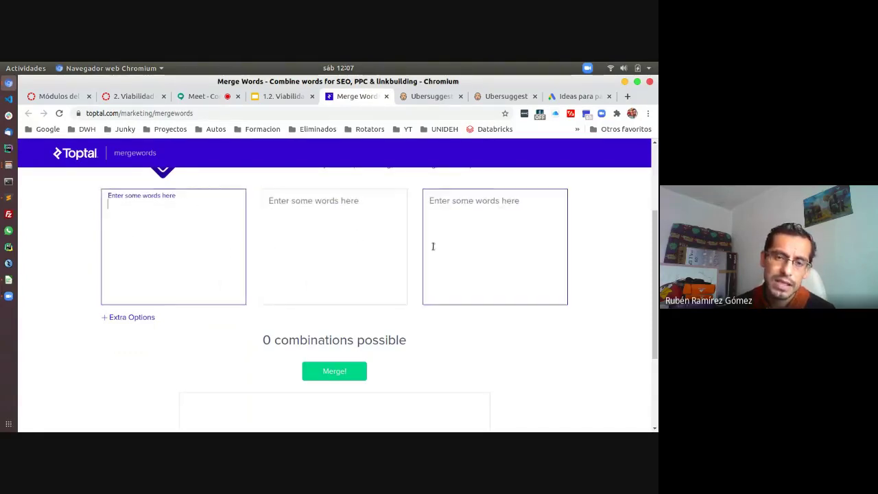
left_click(349, 247)
left_click(469, 231)
left_click(280, 240)
left_click(126, 232)
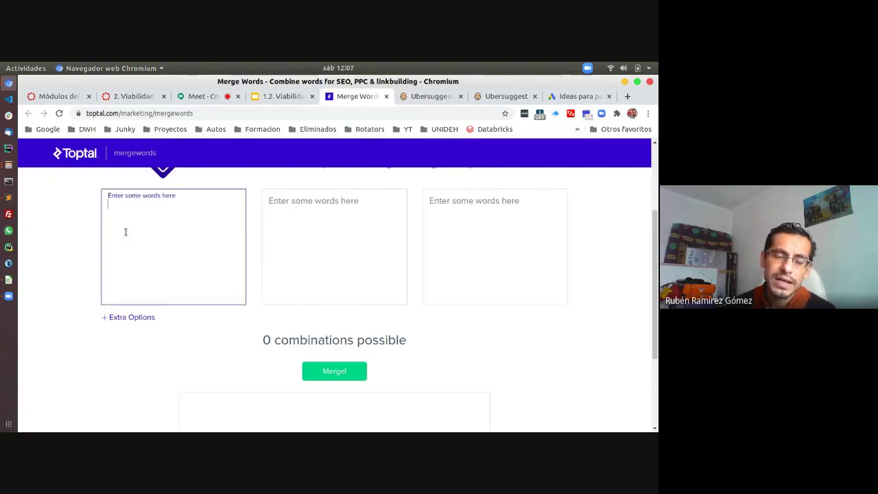
left_click(340, 219)
left_click(433, 232)
left_click(327, 232)
left_click(204, 238)
left_click(375, 231)
left_click(431, 237)
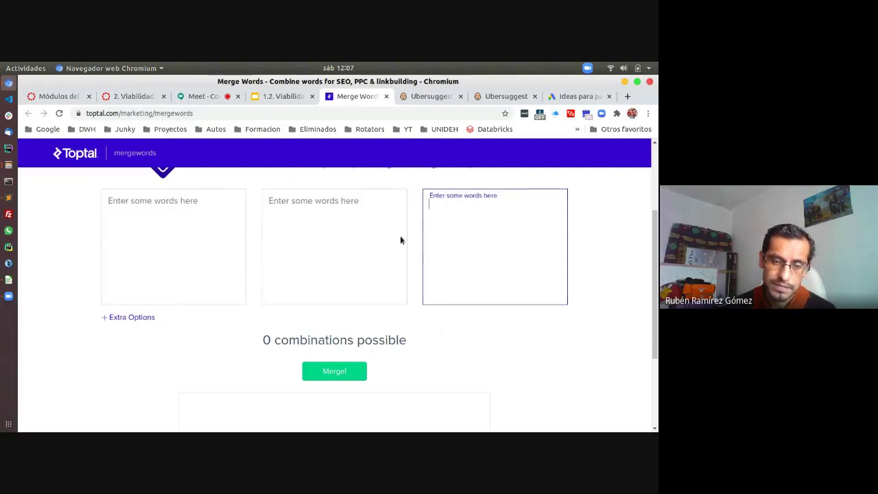
List "beneficios", "derivados" and "productos" on separate lines in the first MergeWords word box.
left_click(115, 220)
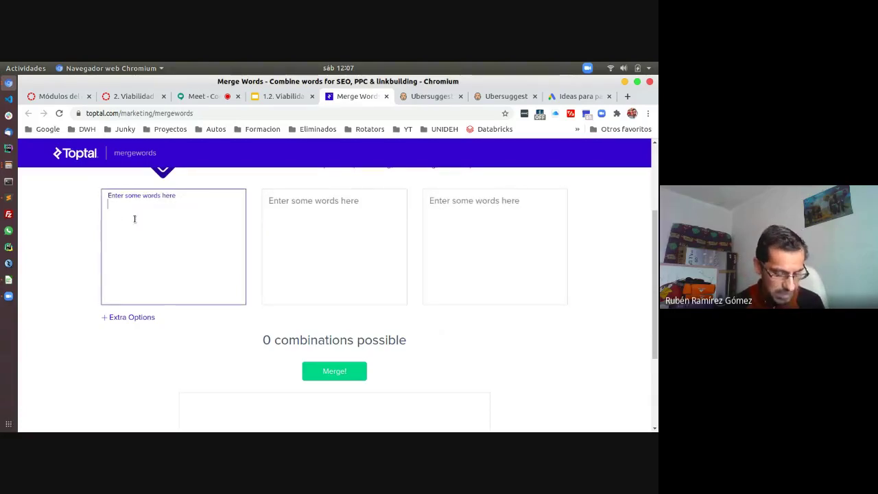
type("beneficios")
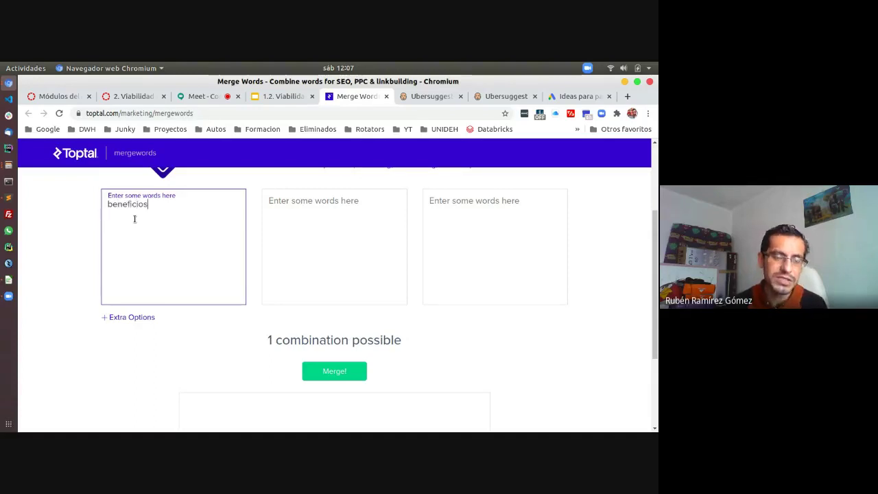
left_click(401, 227)
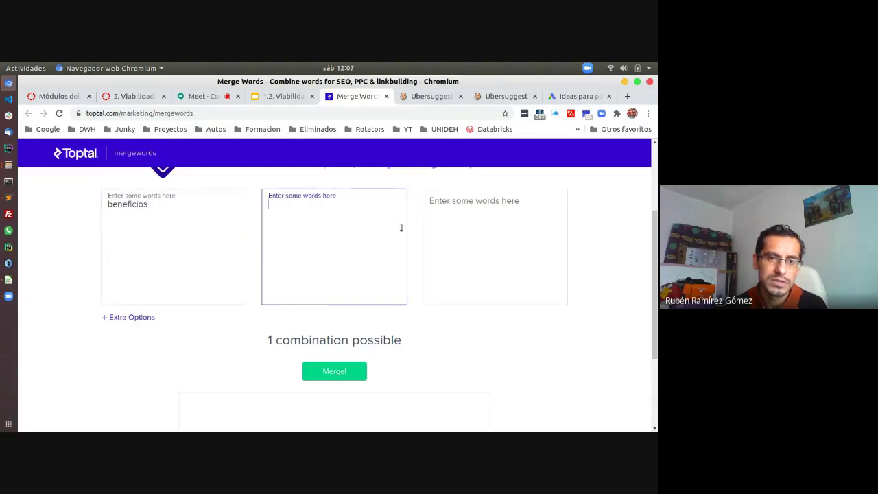
left_click(104, 218)
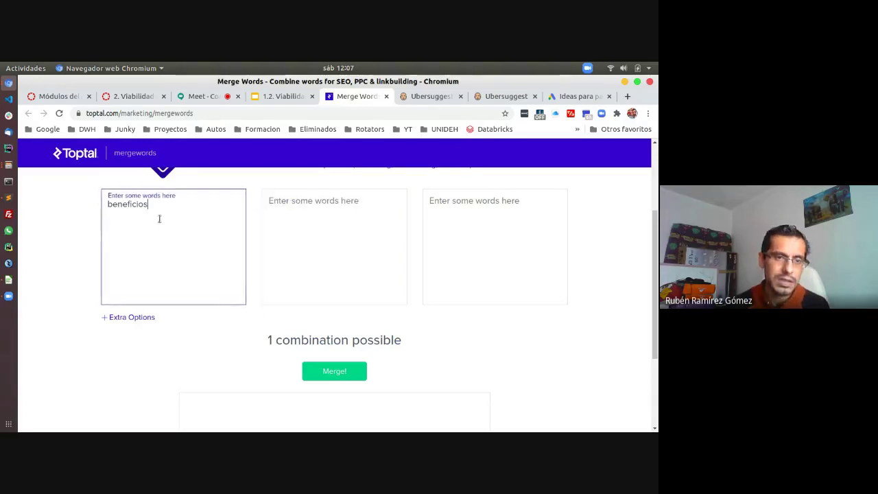
key("Return")
type("derivados")
key("Return")
type("productos")
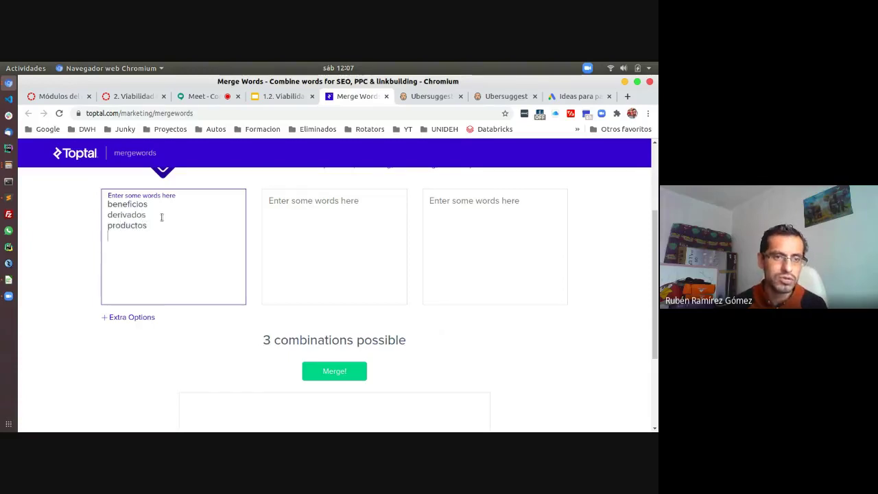
List "lavanda" and "lavanda organica" on separate lines in the second word box.
left_click(320, 242)
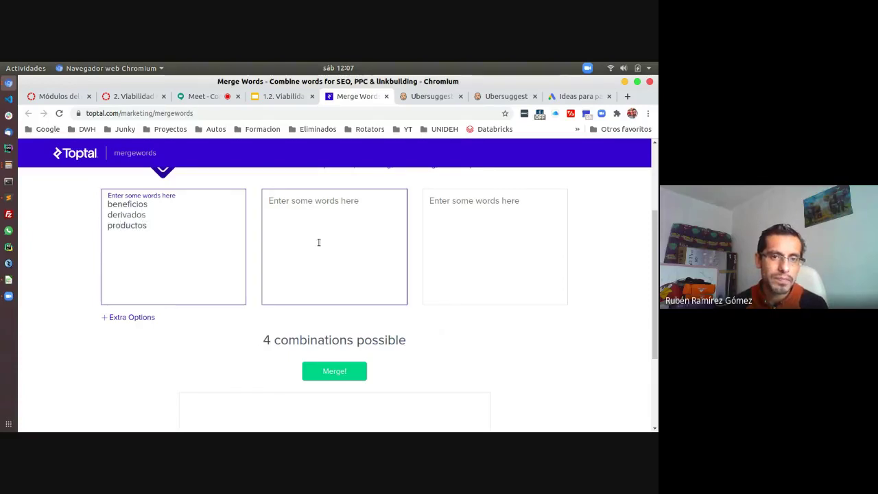
type("lavanda")
key("Return")
type("lavand")
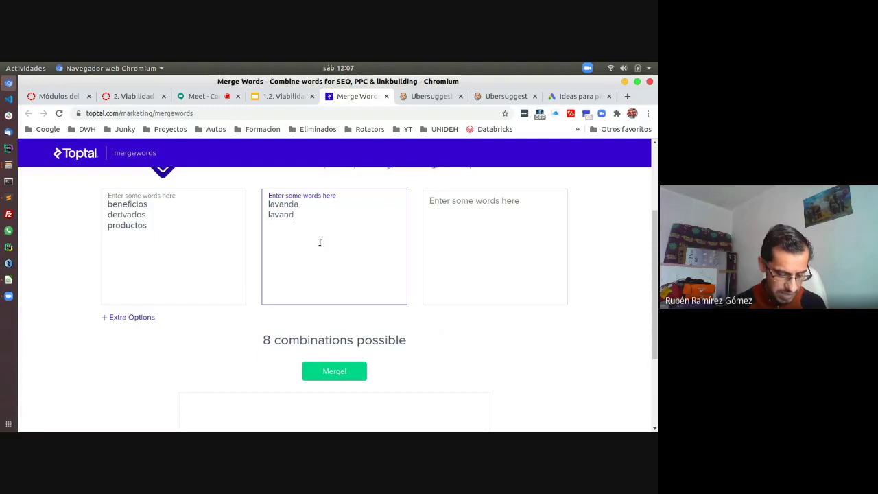
type("a organiz")
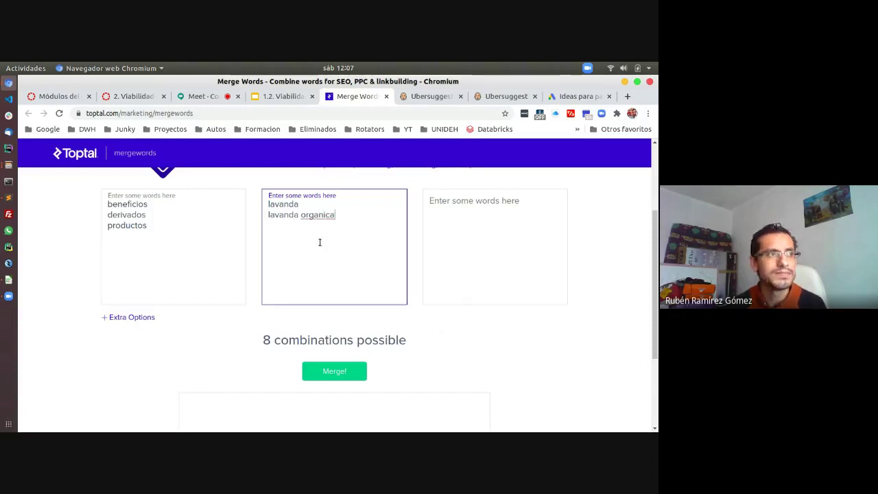
Add "aceite" to the first word list and correct the spelling of "organica" to "orgánica" in the second.
left_click(130, 240)
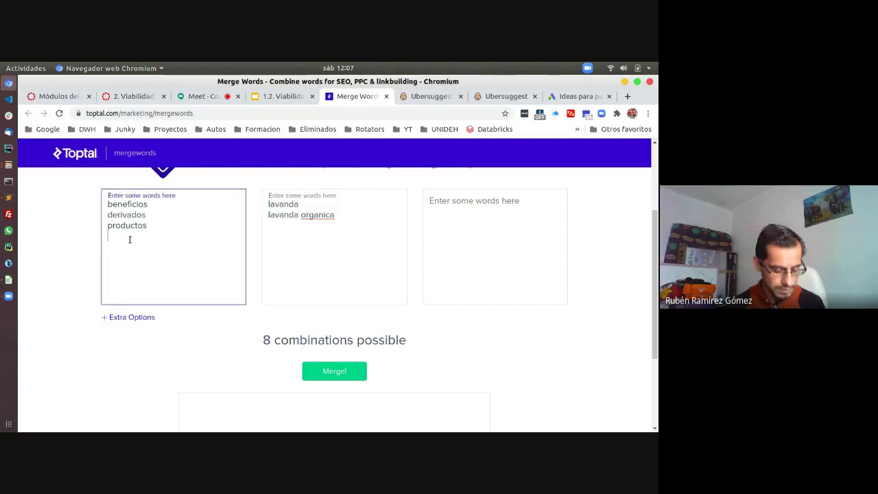
type("aceite")
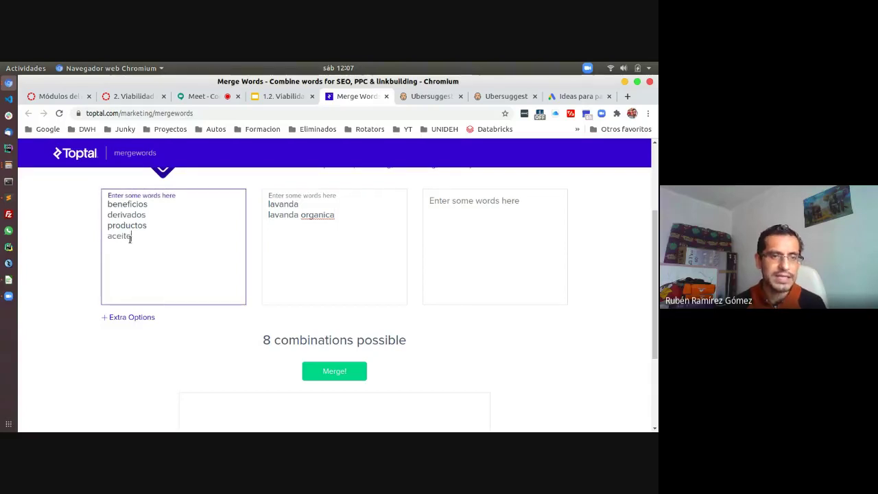
right_click(317, 215)
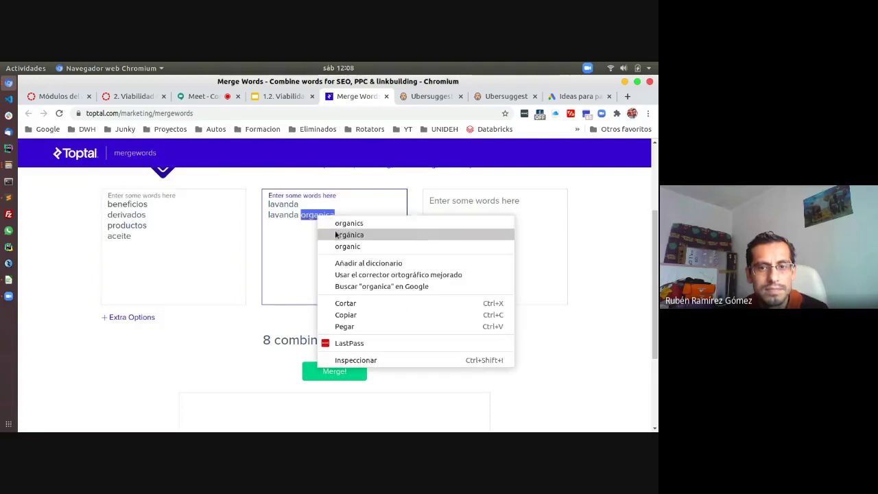
left_click(338, 234)
Merge the two word lists, leaving the third box empty, and go over the source words in both boxes.
left_click(486, 214)
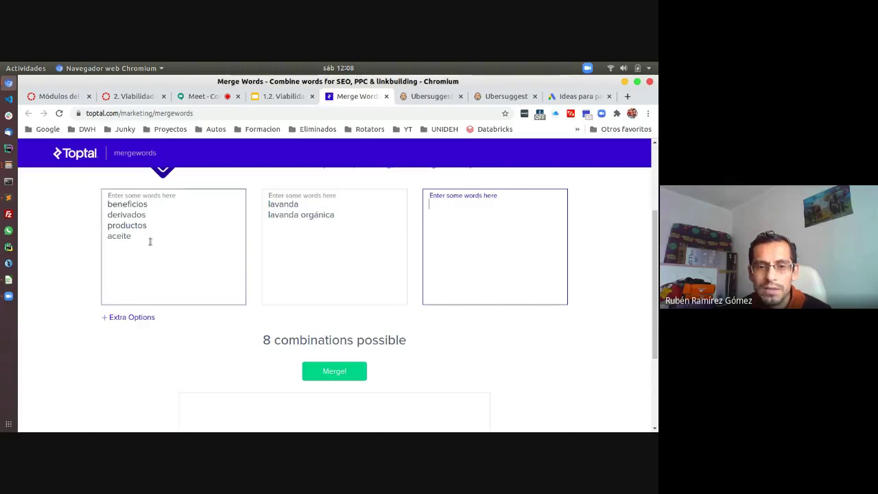
left_click(329, 374)
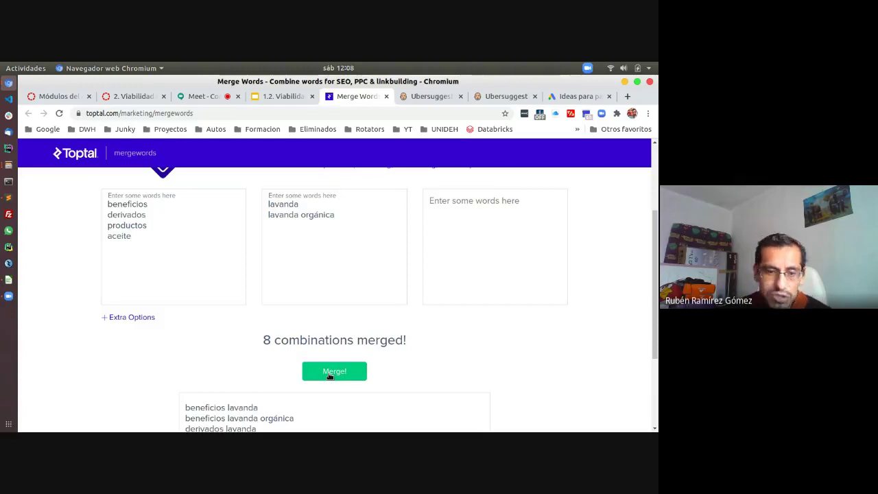
left_click(125, 204)
left_click(285, 204)
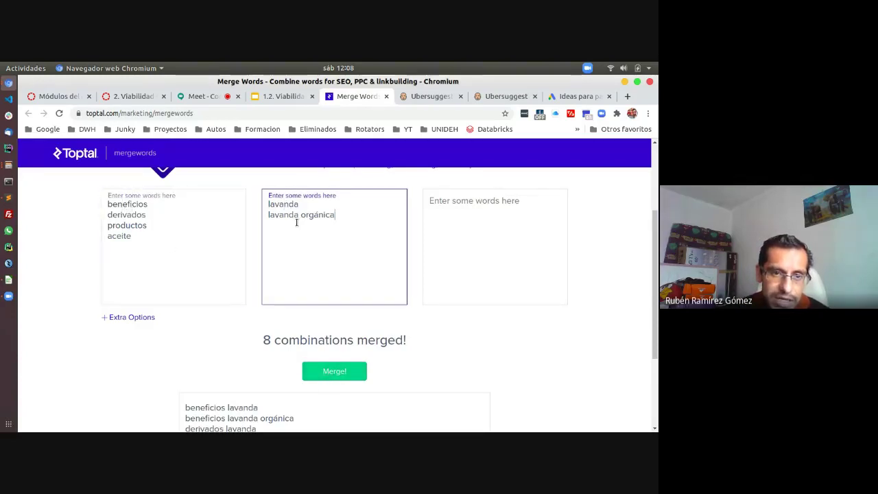
key("ctrl+Home")
key("Right")
key("Right")
key("Right")
key("Down")
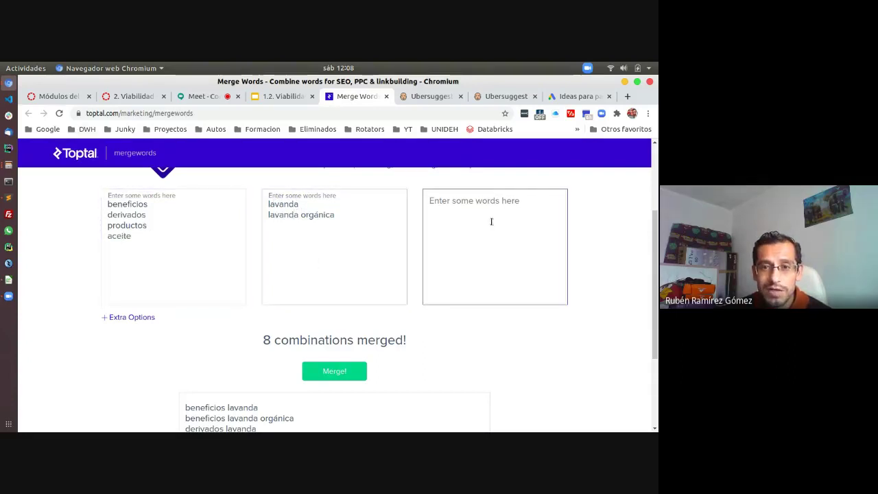
Examine the merged keyword combinations, highlighting the whole result list.
scroll(215, 355, "down", 3)
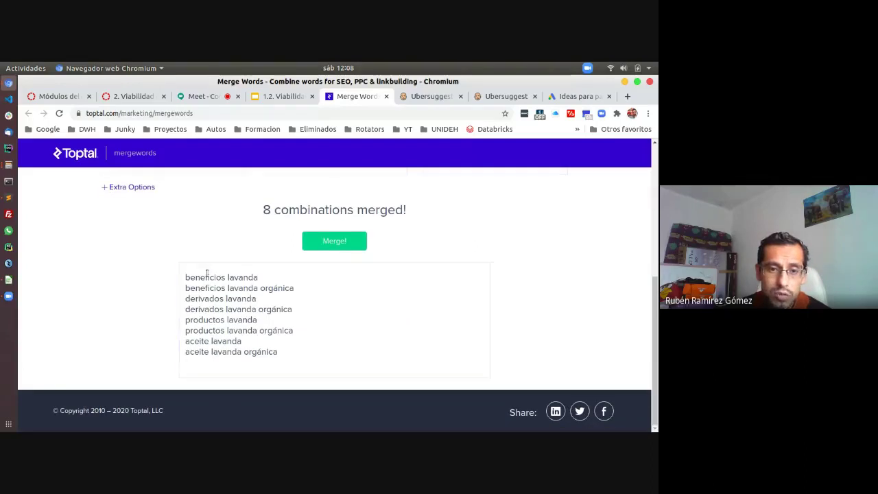
left_click_drag(279, 352, 186, 277)
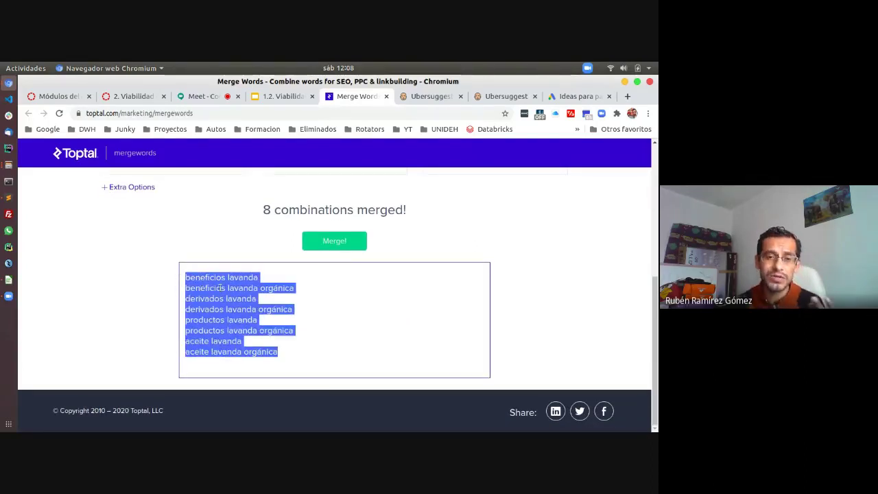
left_click(220, 287)
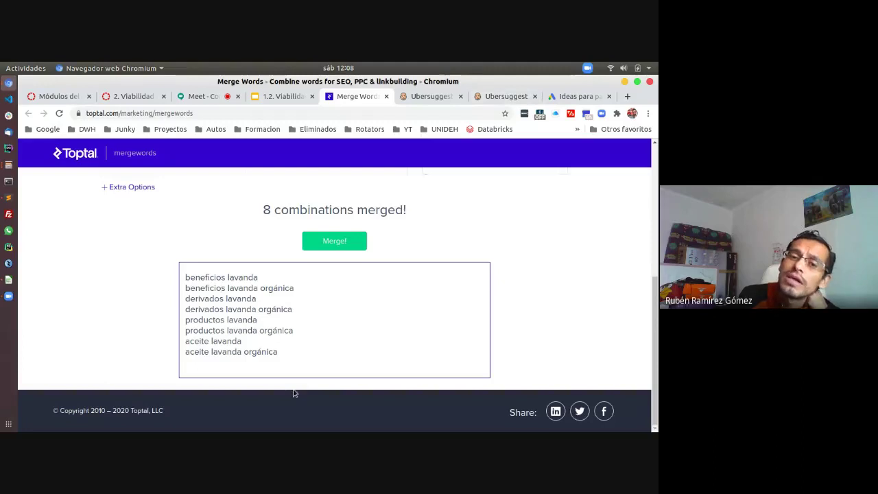
left_click(298, 354)
left_click_drag(276, 352, 177, 277)
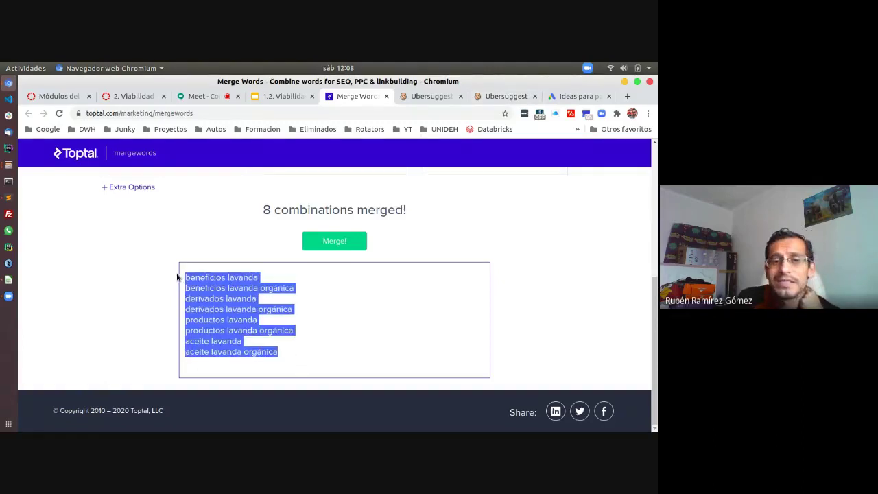
left_click(130, 261)
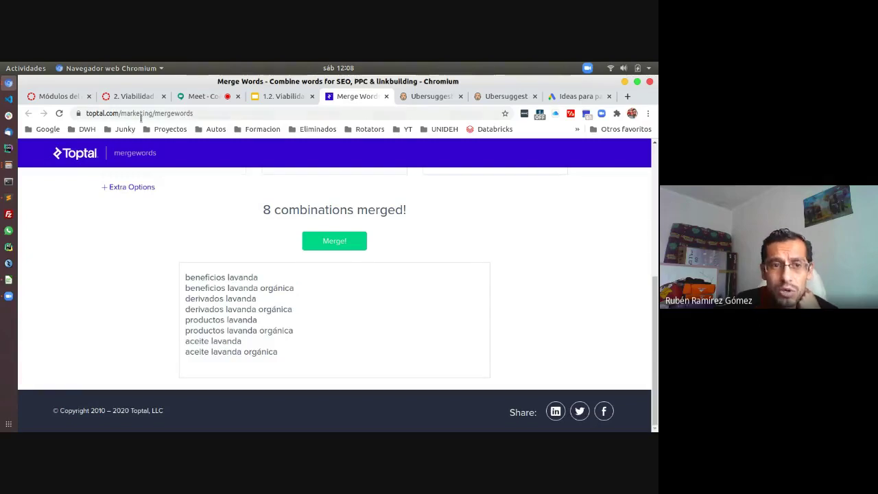
Compare the source words in the first two boxes with the combinations merged from them.
scroll(173, 286, "up", 4)
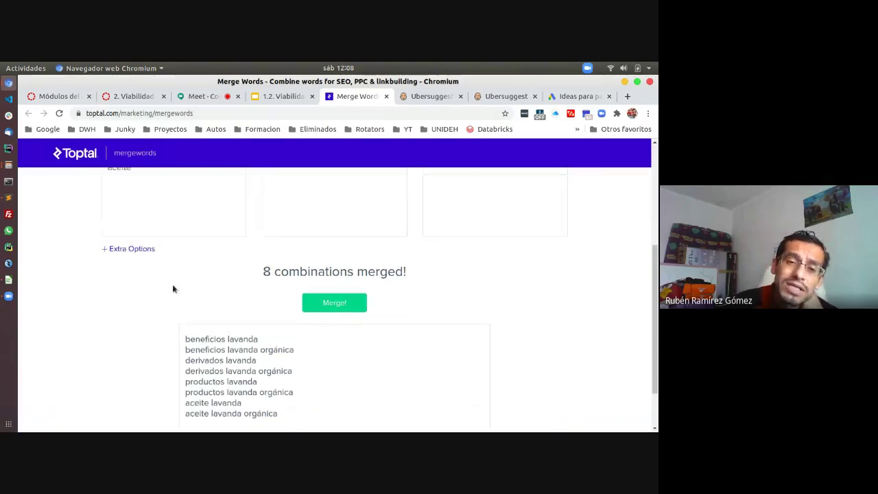
scroll(173, 289, "up", 2)
left_click_drag(125, 253, 154, 288)
left_click_drag(268, 251, 308, 281)
left_click(308, 283)
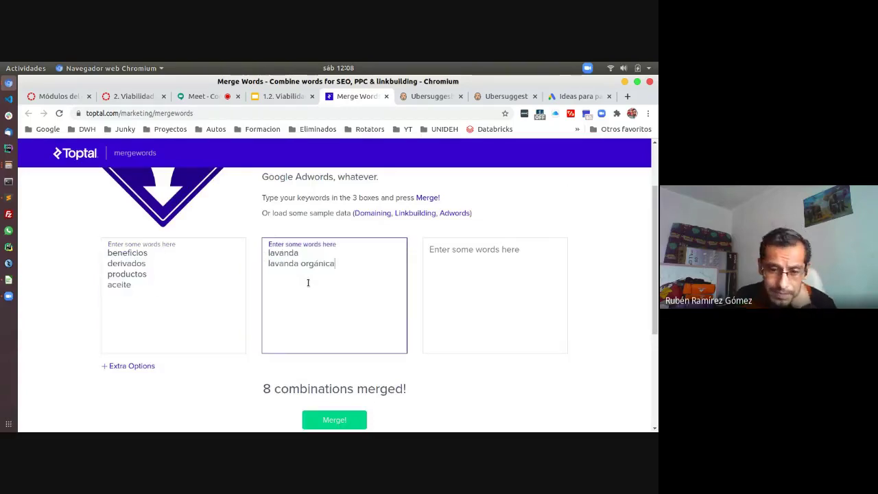
scroll(308, 283, "down", 5)
left_click_drag(210, 277, 296, 356)
left_click(295, 357)
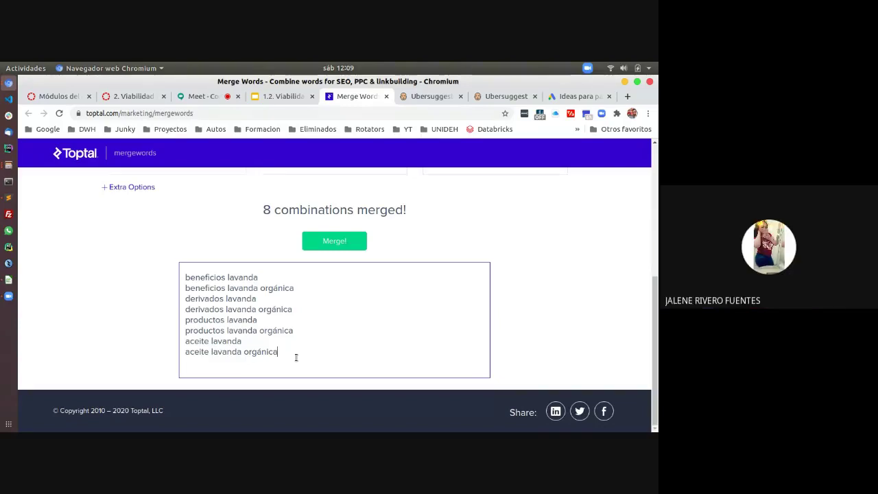
scroll(296, 357, "up", 5)
scroll(296, 357, "up", 1)
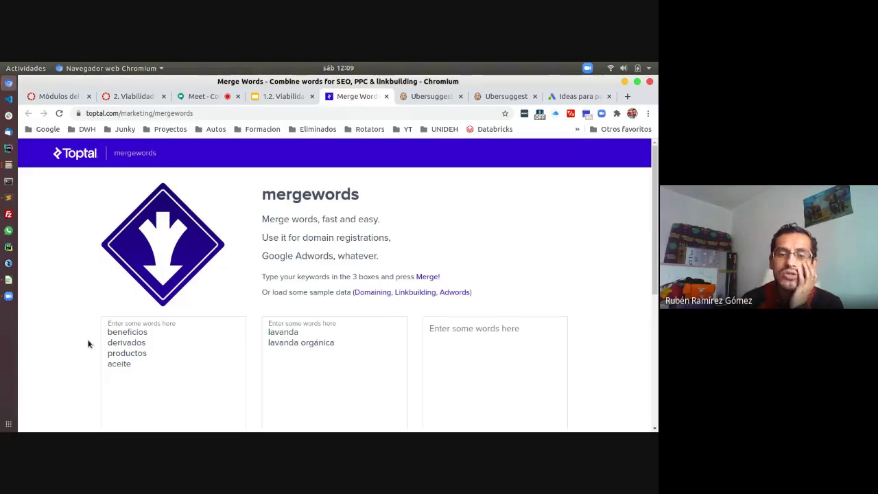
left_click(117, 340)
left_click_drag(109, 332, 134, 363)
left_click(291, 326)
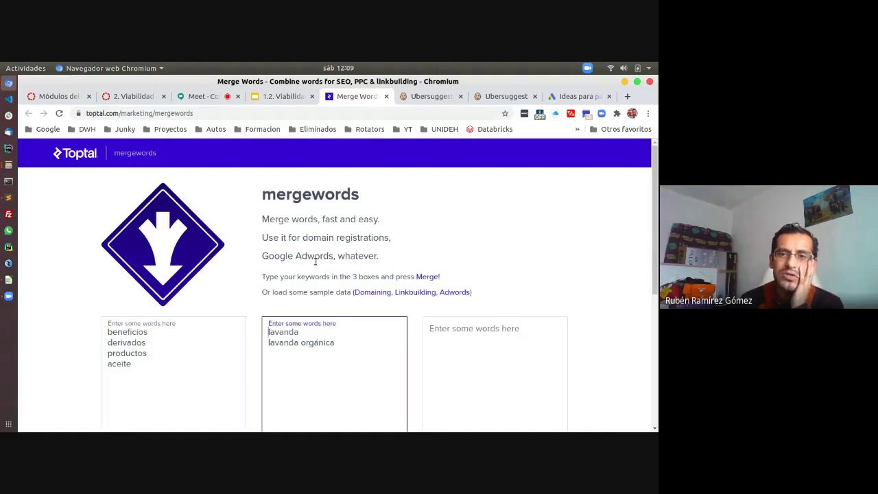
Switch to the Ubersuggest overview for "aromaterapia", dismiss the project promotion and examine its keyword ideas.
left_click(488, 96)
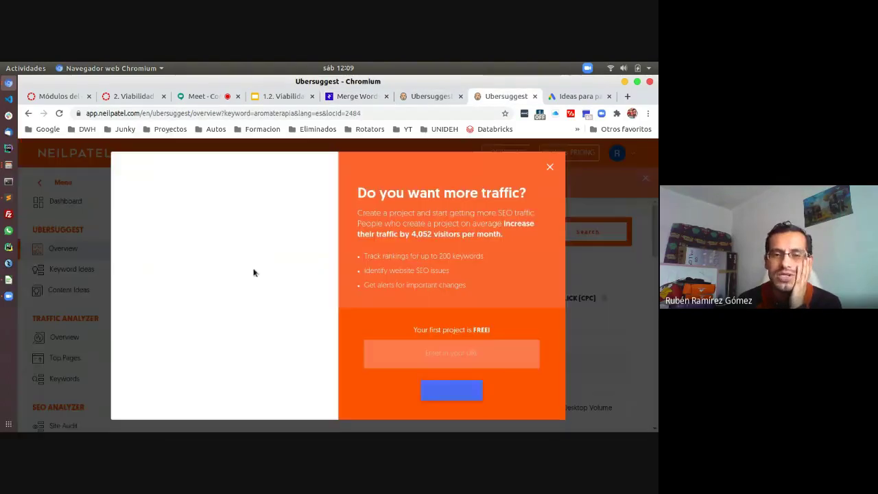
left_click(547, 165)
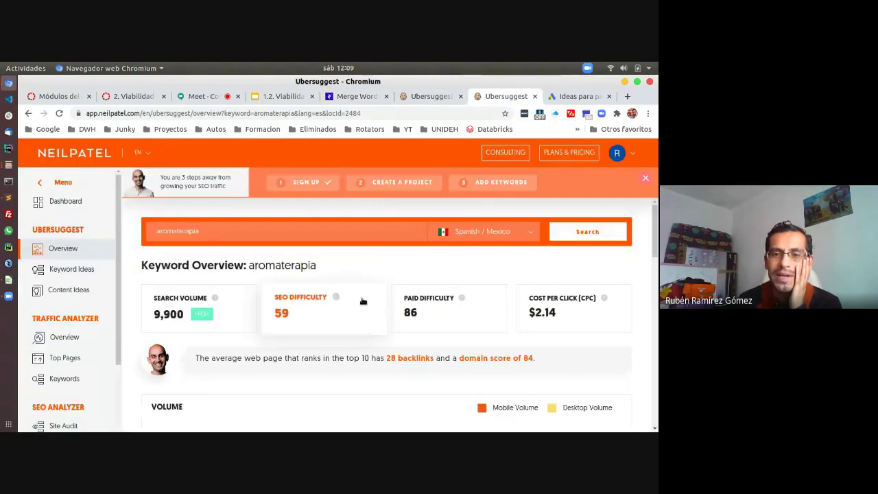
scroll(363, 302, "down", 1)
scroll(254, 409, "down", 10)
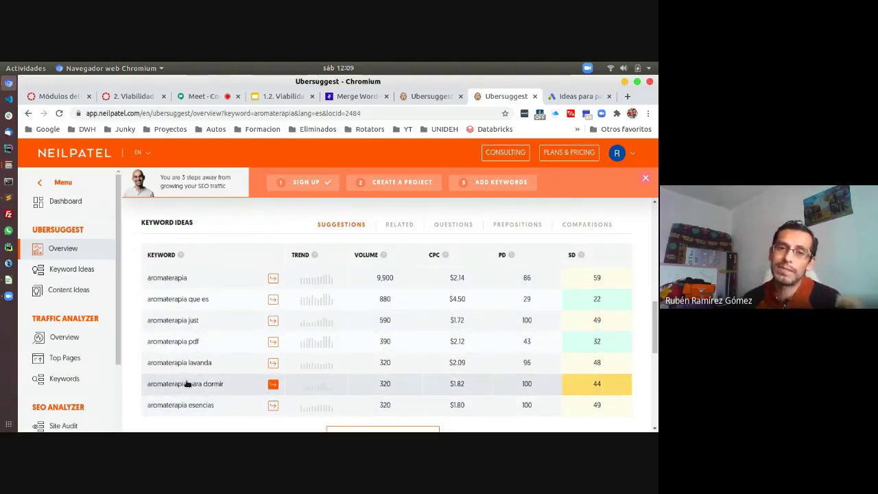
Return to MergeWords and select all the merged combinations, from "beneficios lavanda" to "aceite lavanda orgánica".
left_click(349, 96)
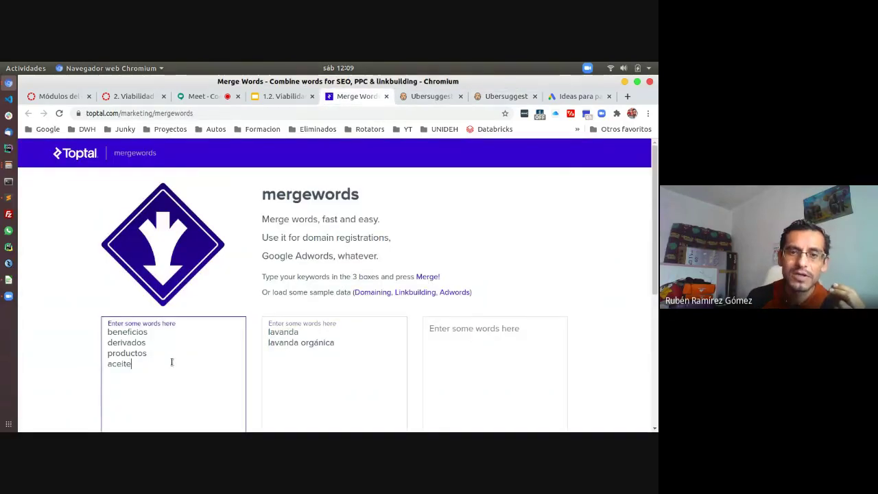
scroll(171, 362, "down", 4)
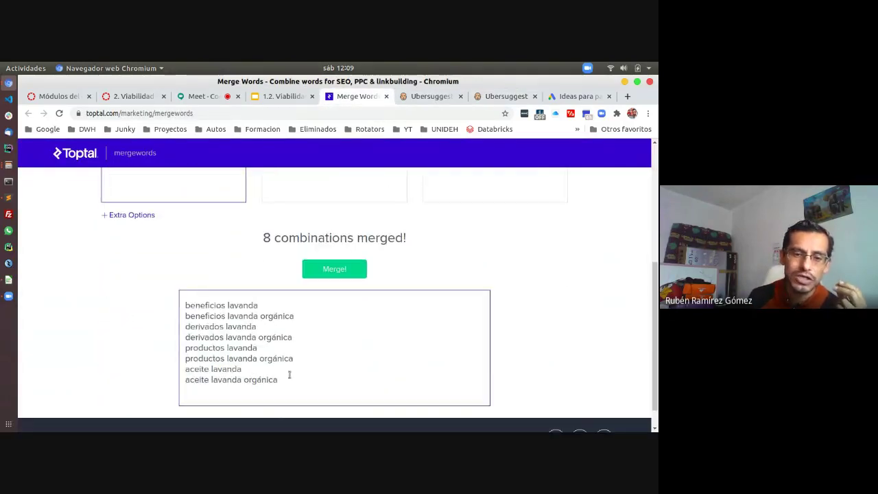
left_click_drag(296, 378, 171, 308)
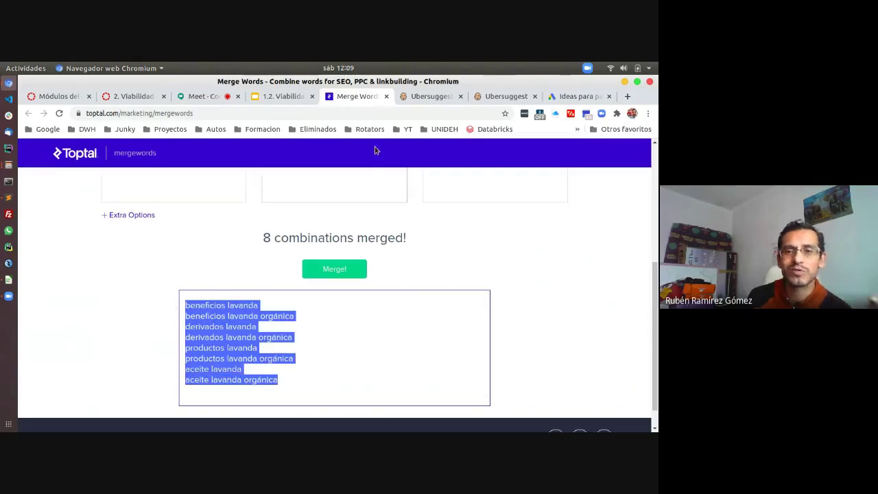
Visit the Ubersuggest home page, then review the keyword ideas listed in the Google Ads keyword planner.
left_click(430, 97)
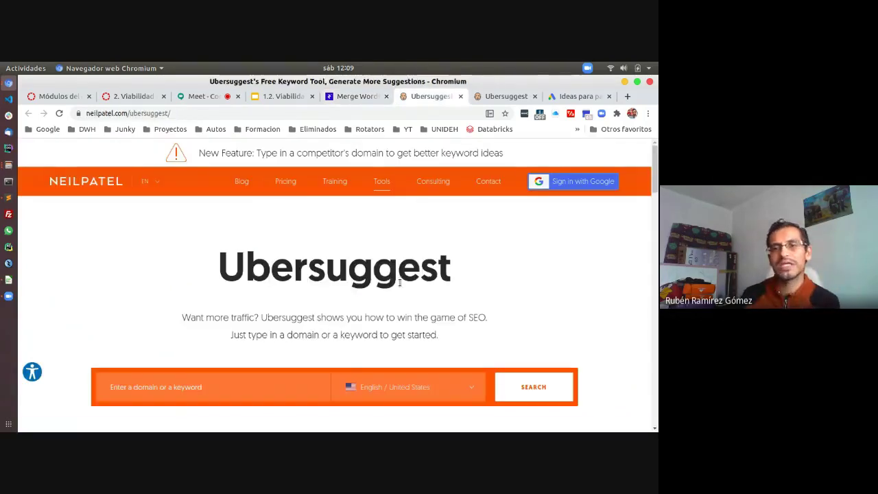
left_click(576, 96)
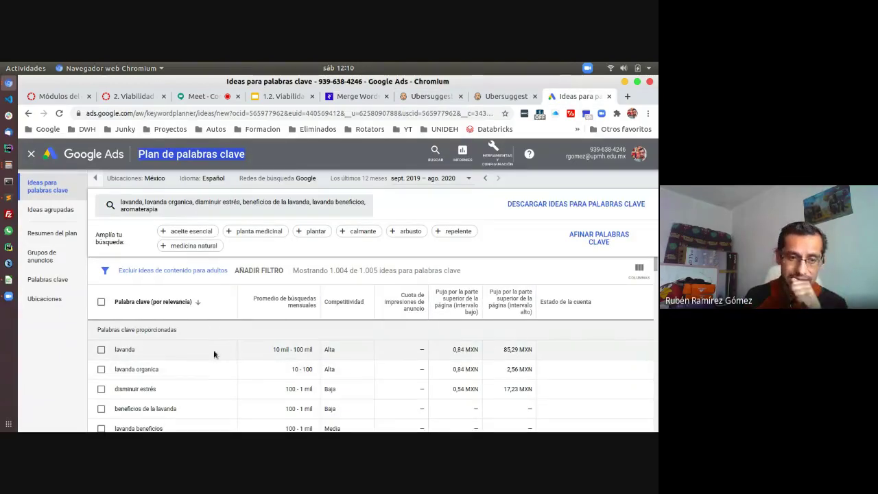
scroll(214, 350, "down", 3)
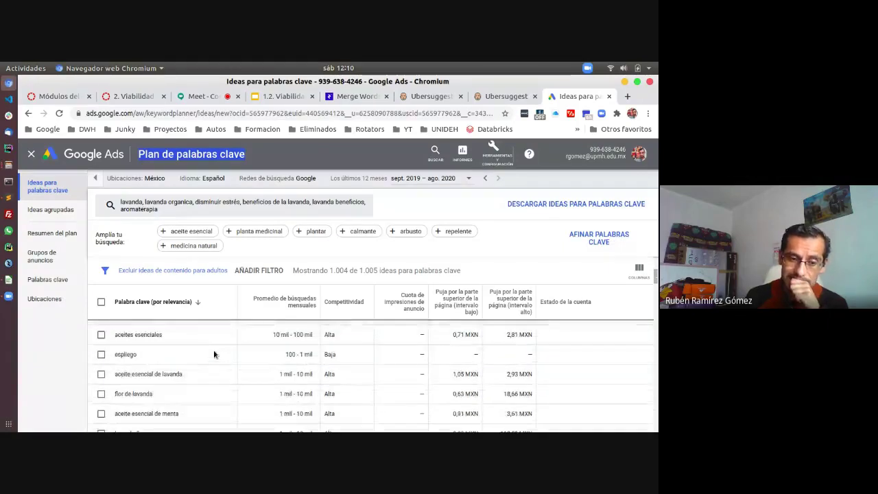
scroll(214, 354, "up", 3)
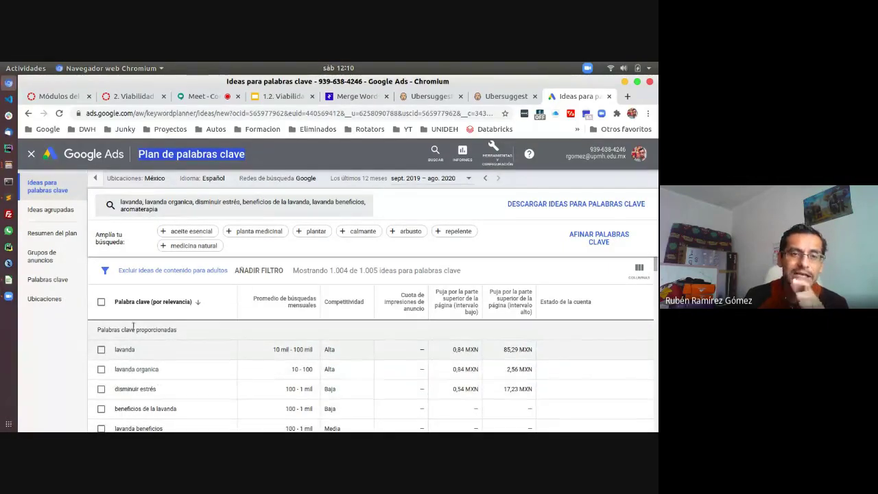
Return to MergeWords, add "estres" as a third word in the second box and merge the combinations again.
left_click(353, 96)
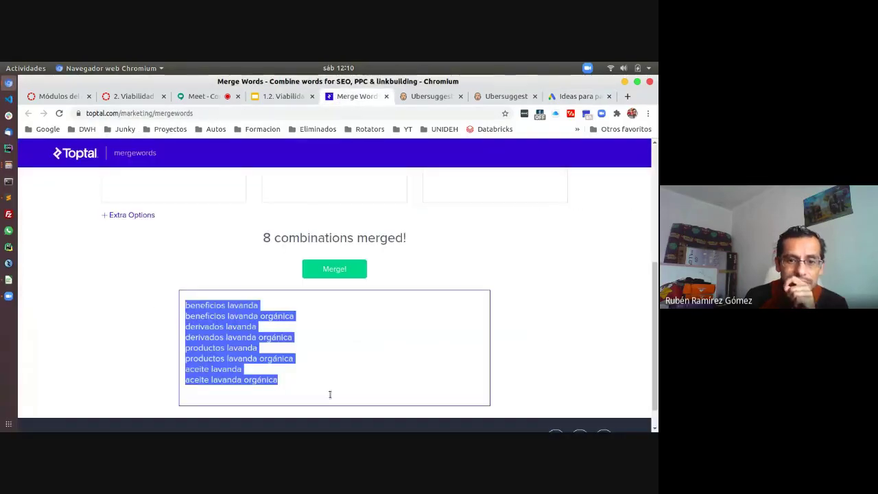
scroll(319, 241, "up", 3)
left_click(350, 278)
key("Return")
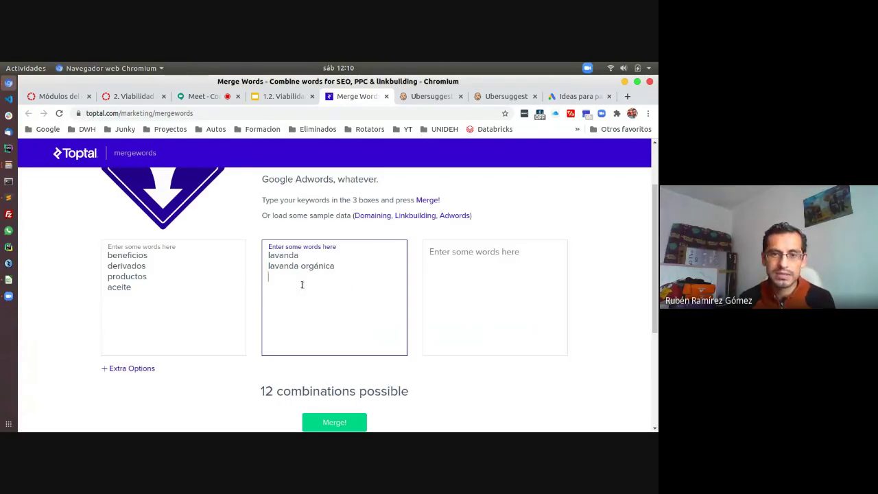
type("estres")
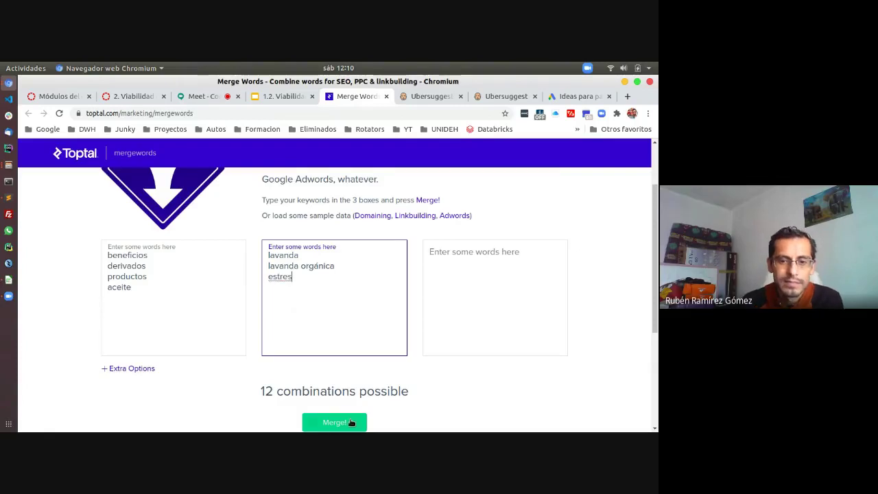
left_click(350, 422)
scroll(350, 421, "down", 5)
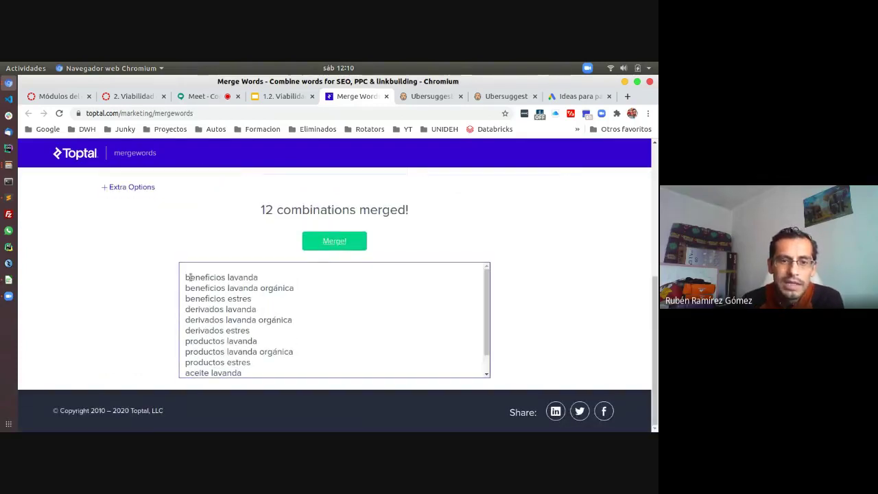
Select the whole list of merged combinations, from "beneficios lavanda" to "aceite estres", and copy it.
left_click_drag(188, 278, 243, 320)
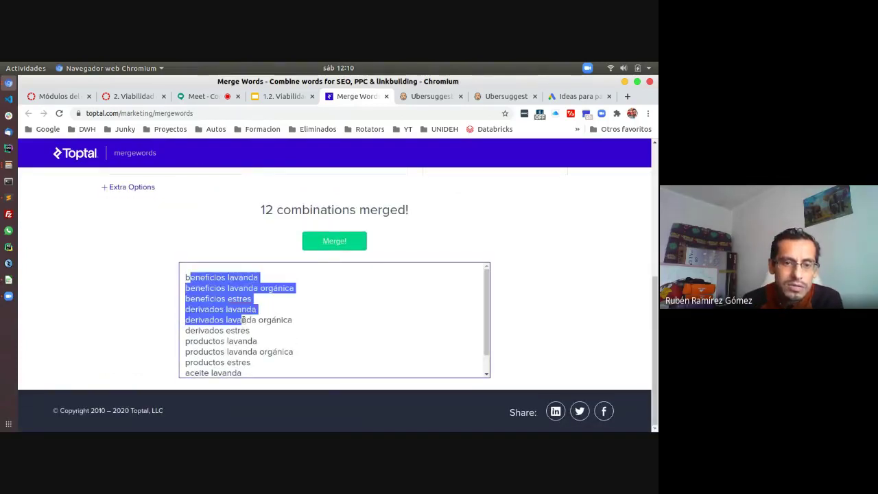
left_click(259, 368)
left_click_drag(184, 277, 291, 391)
key("ctrl+c")
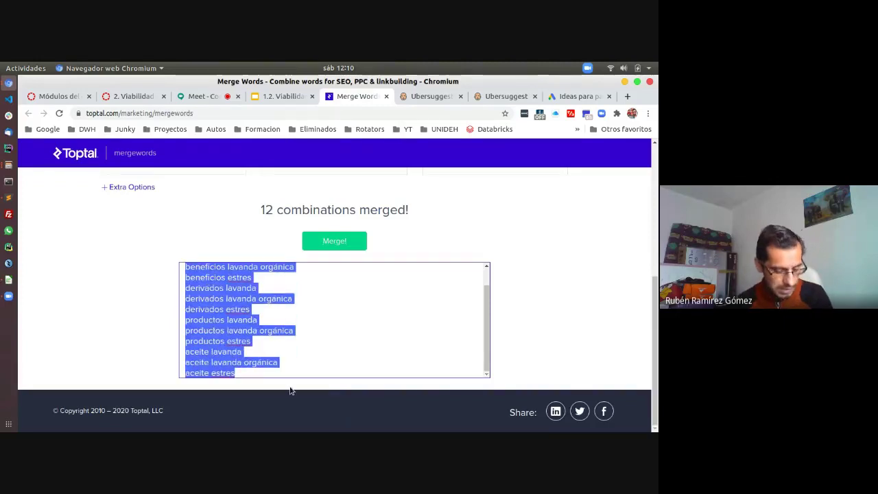
Switch to the Google Ads keyword planner, open its search terms for editing and remove all the existing keywords.
left_click(573, 101)
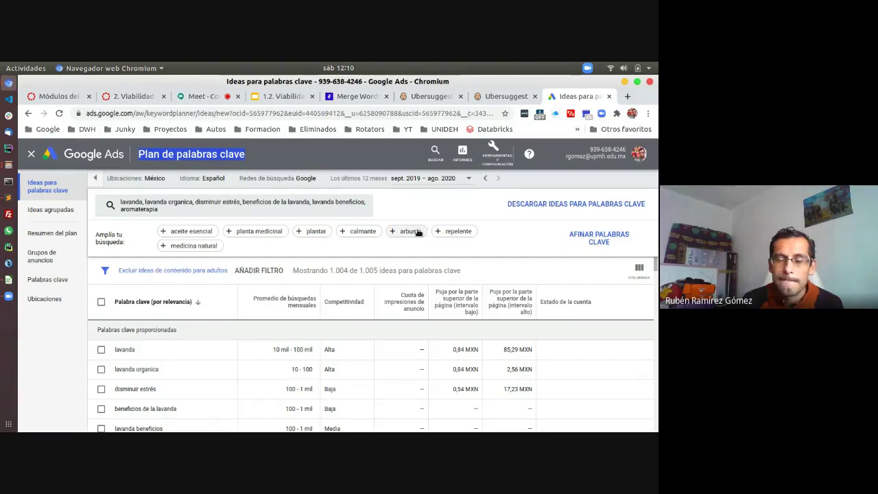
left_click(583, 240)
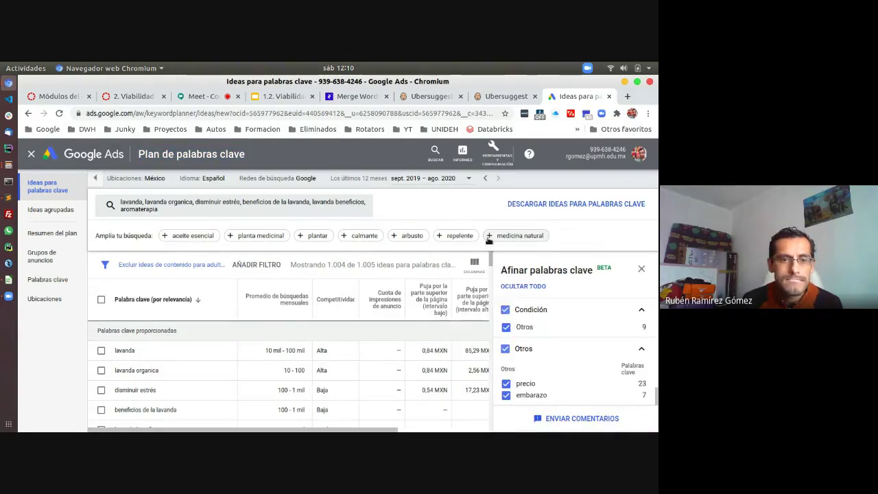
left_click(221, 205)
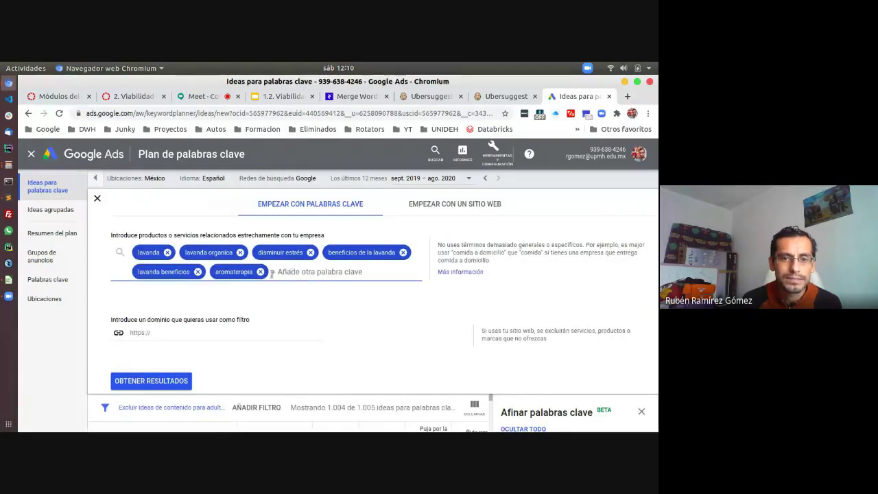
key("BackSpace")
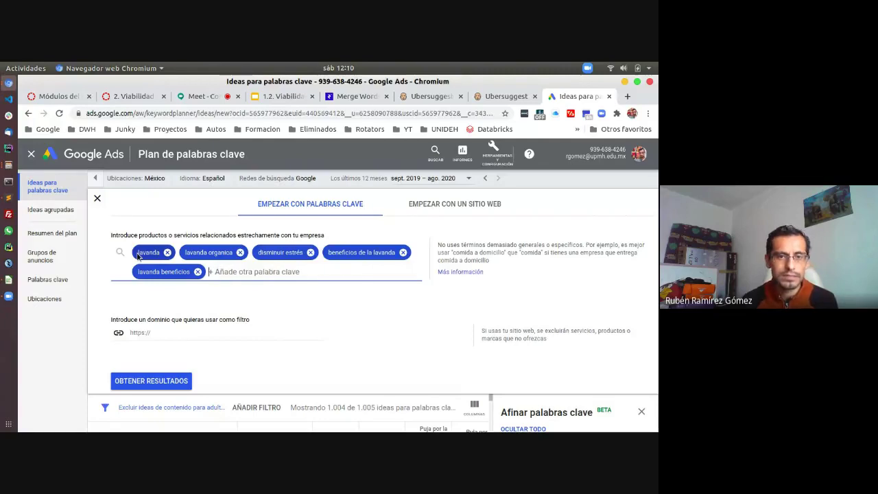
key("BackSpace")
key("BackSpace")
key("BackSpace")
key("BackSpace")
key("BackSpace")
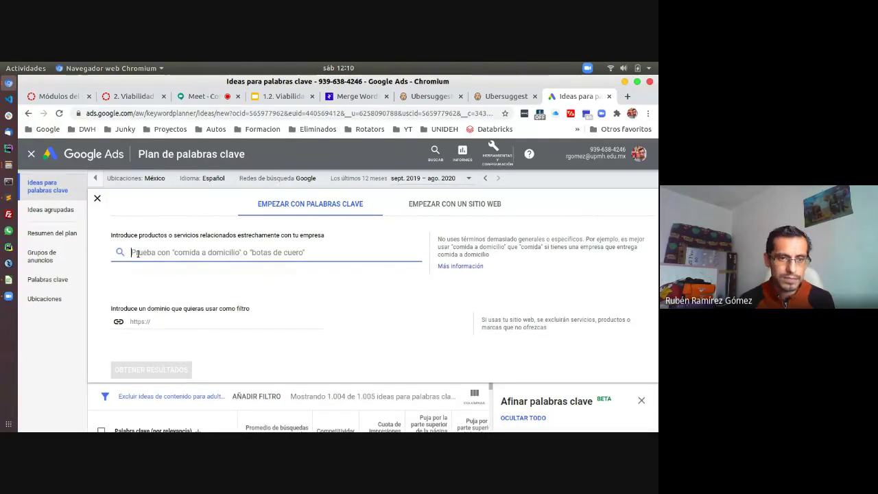
Paste the copied combinations as the new search keywords, get their results and dismiss the keyword limit notice.
key("ctrl+v")
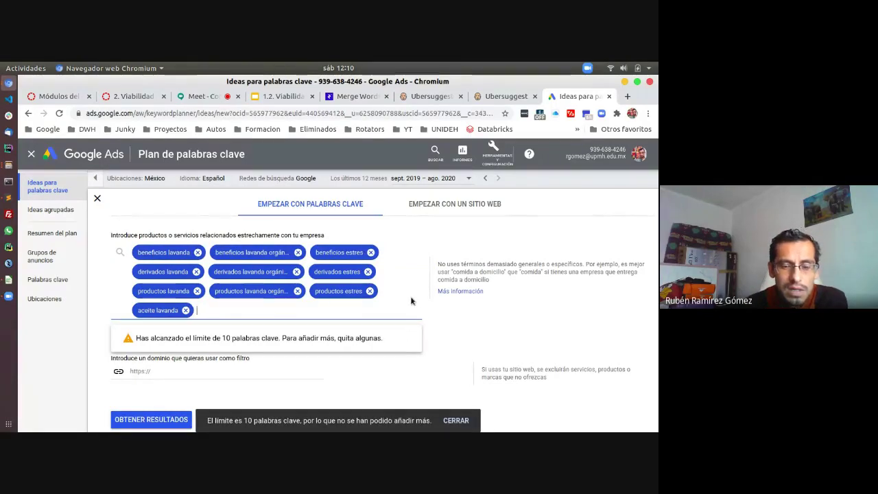
key("Return")
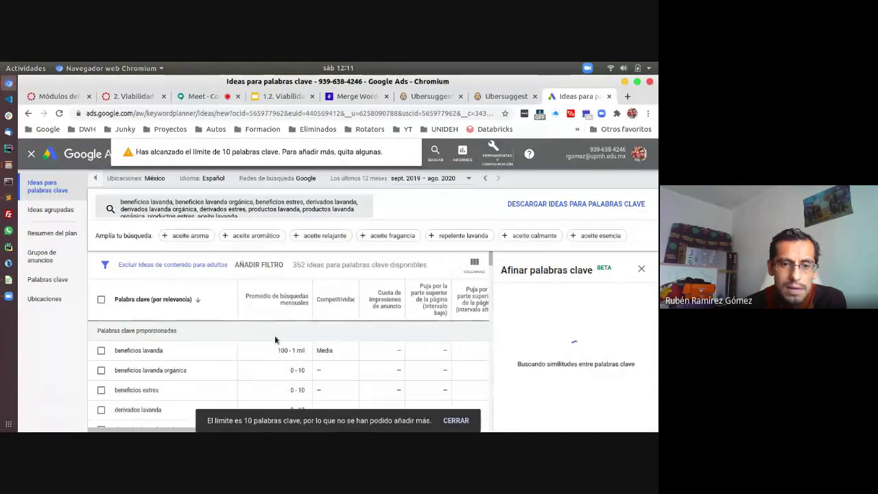
scroll(275, 336, "down", 2)
scroll(275, 338, "up", 1)
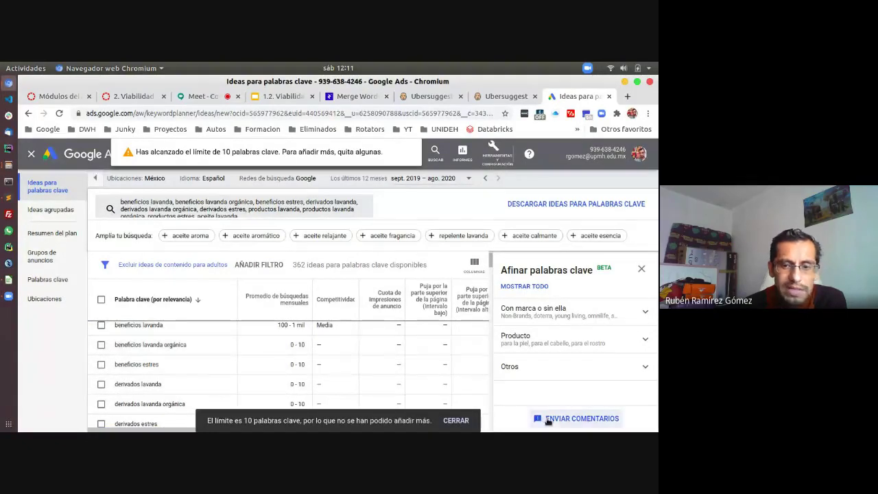
left_click(456, 422)
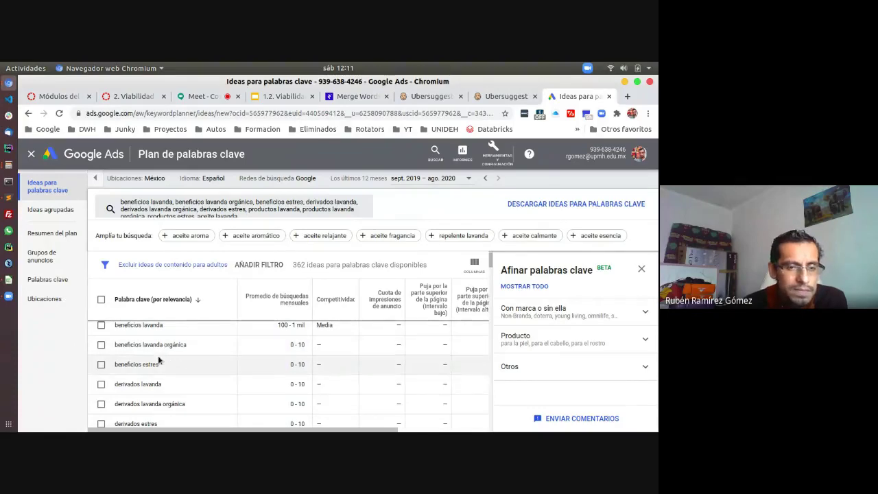
Examine the monthly searches and competition of the supplied combinations, especially those with "estres", and of the suggested keyword ideas.
scroll(163, 362, "up", 1)
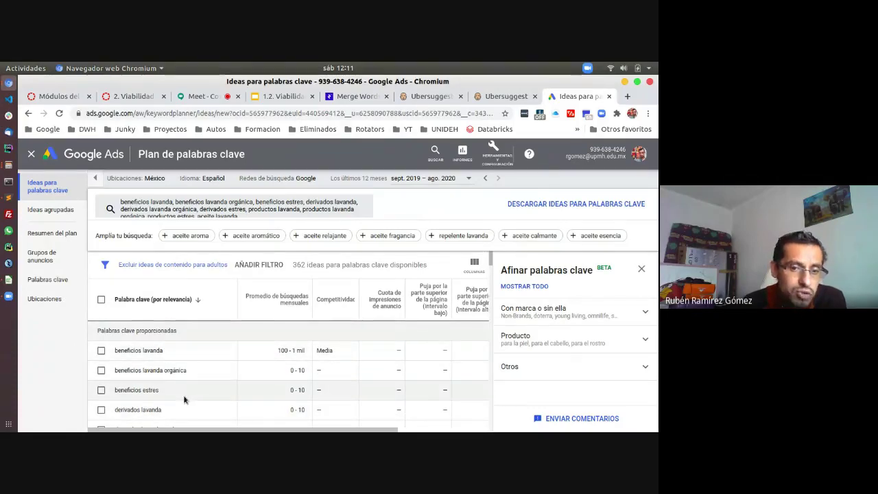
scroll(184, 401, "down", 3)
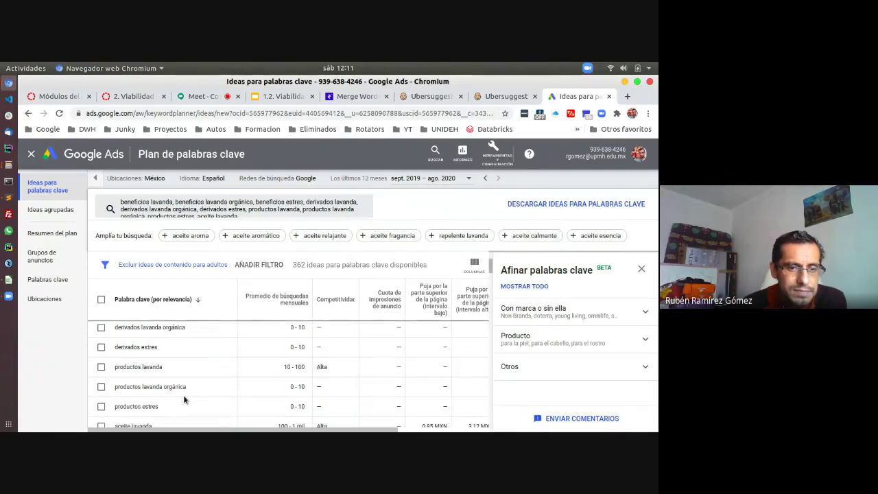
scroll(183, 400, "down", 1)
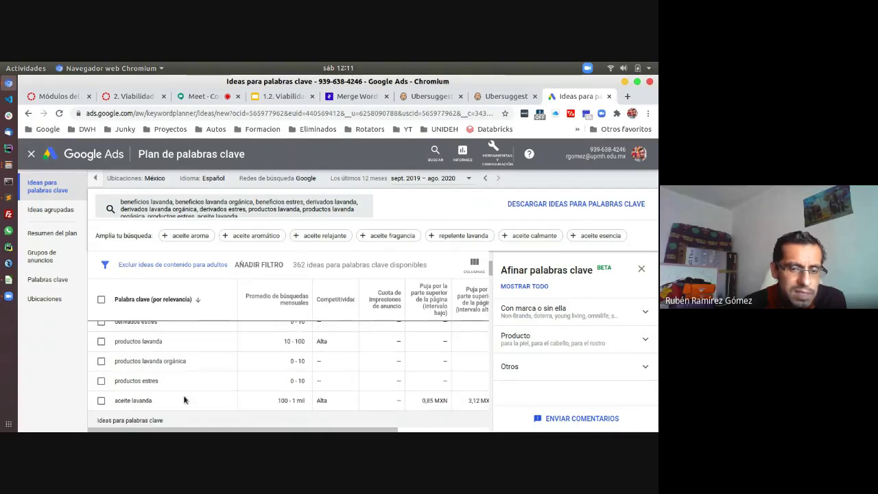
scroll(184, 400, "up", 4)
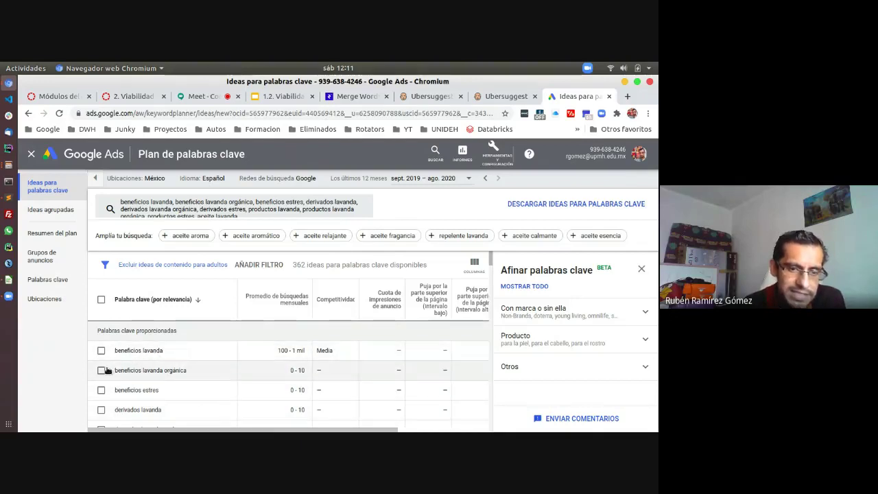
double_click(150, 390)
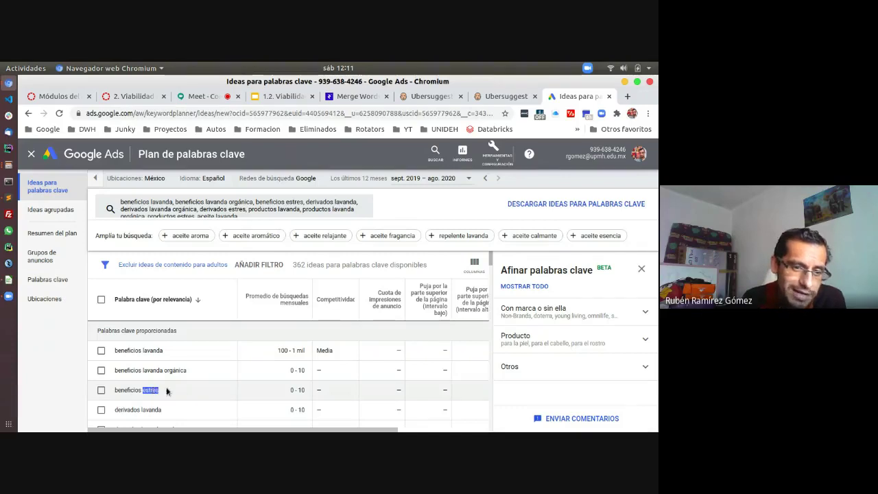
scroll(167, 391, "down", 2)
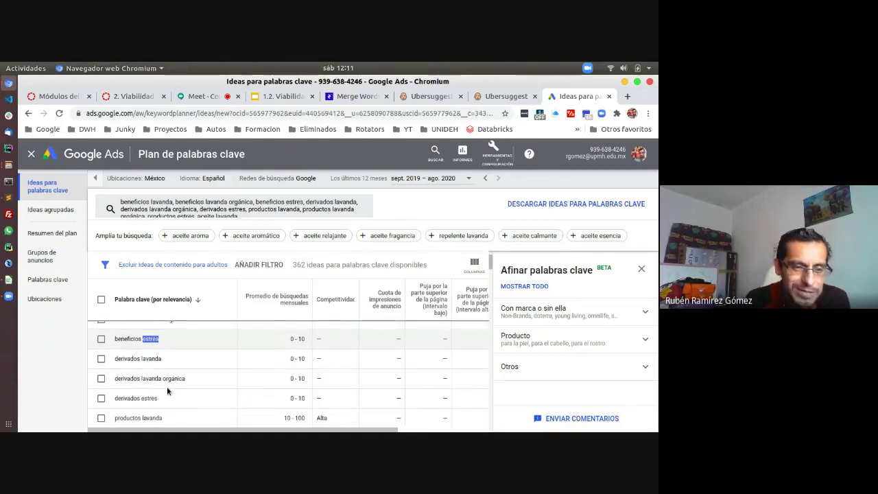
triple_click(157, 398)
scroll(163, 401, "down", 3)
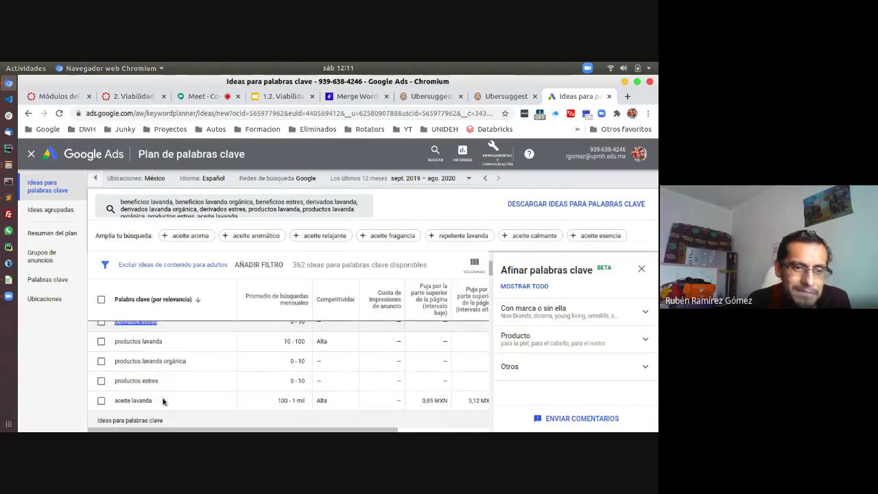
scroll(163, 402, "down", 2)
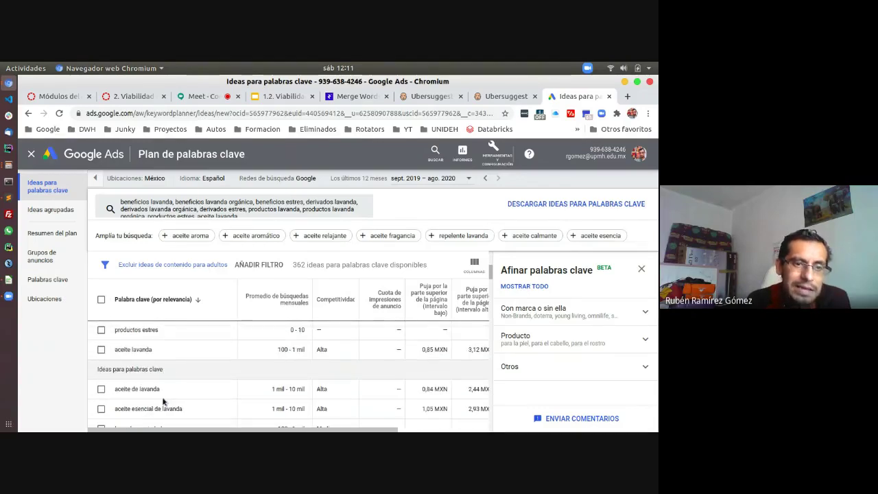
left_click_drag(124, 330, 182, 333)
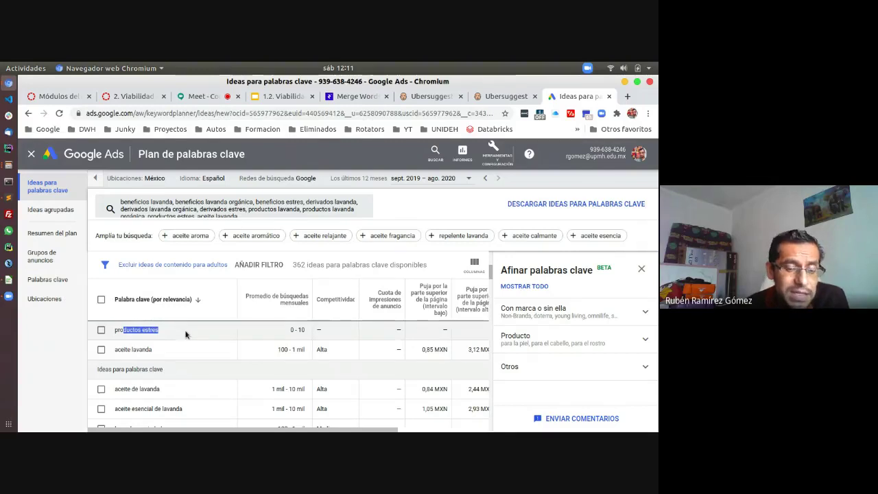
scroll(193, 382, "down", 1)
scroll(128, 364, "down", 5)
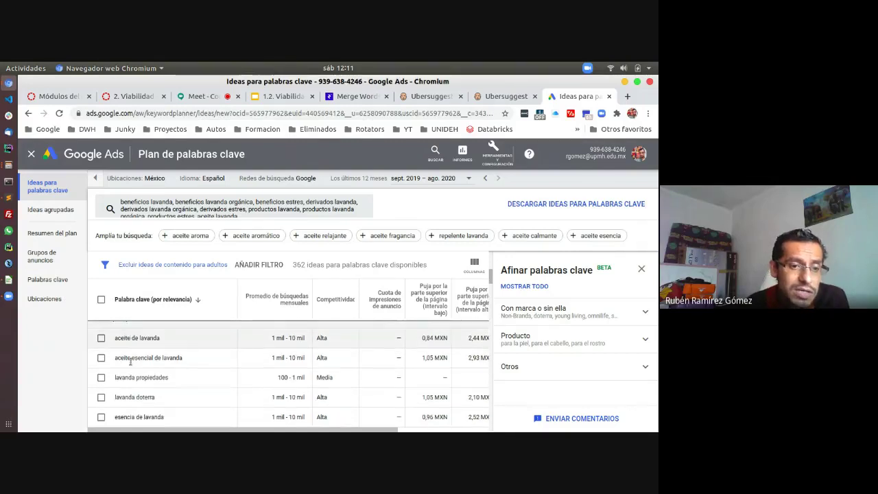
scroll(129, 360, "down", 4)
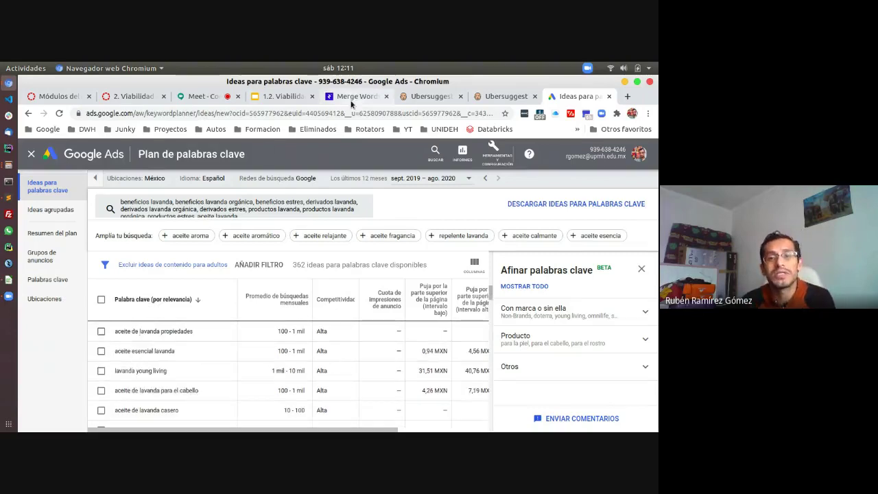
Look back and forth between the MergeWords, Ubersuggest and Google Ads pages, ending on the merged combinations in MergeWords.
left_click(350, 97)
left_click(429, 98)
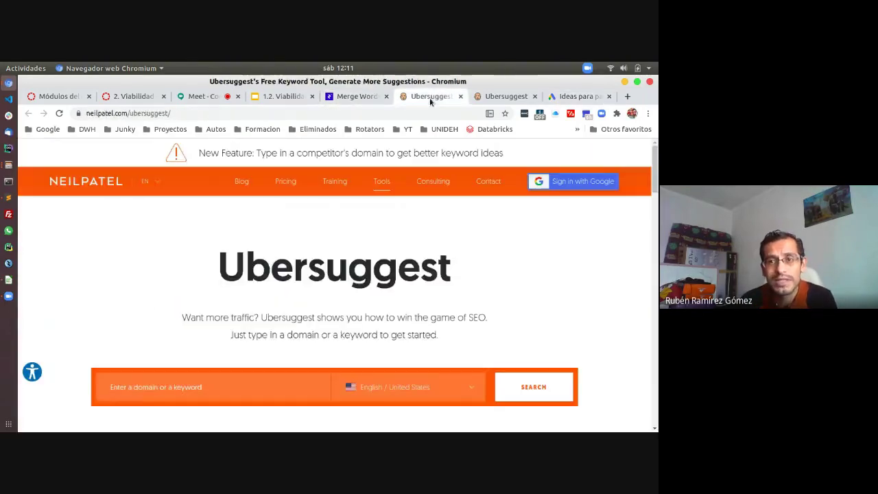
left_click(576, 96)
left_click(439, 101)
left_click(363, 100)
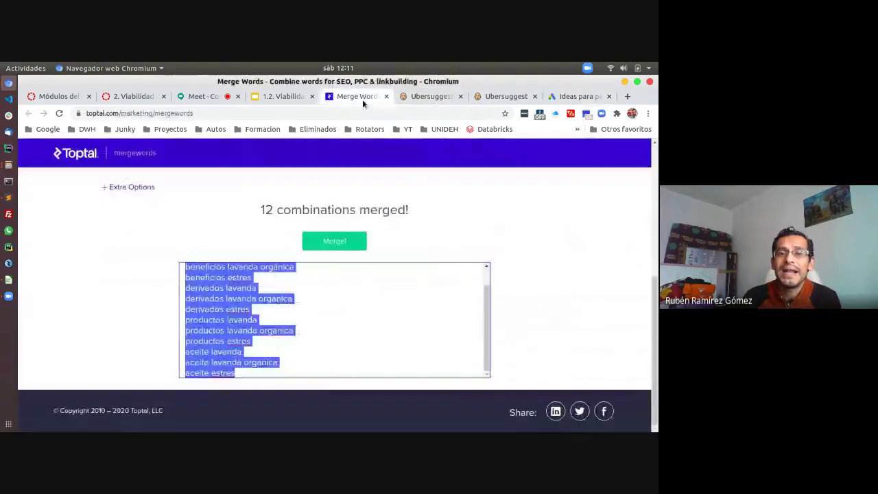
left_click(437, 98)
left_click(578, 97)
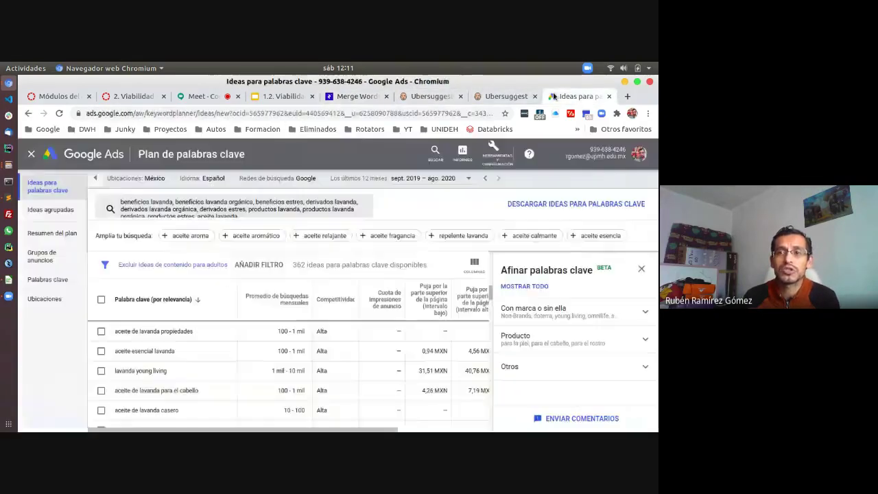
left_click(427, 97)
left_click(340, 96)
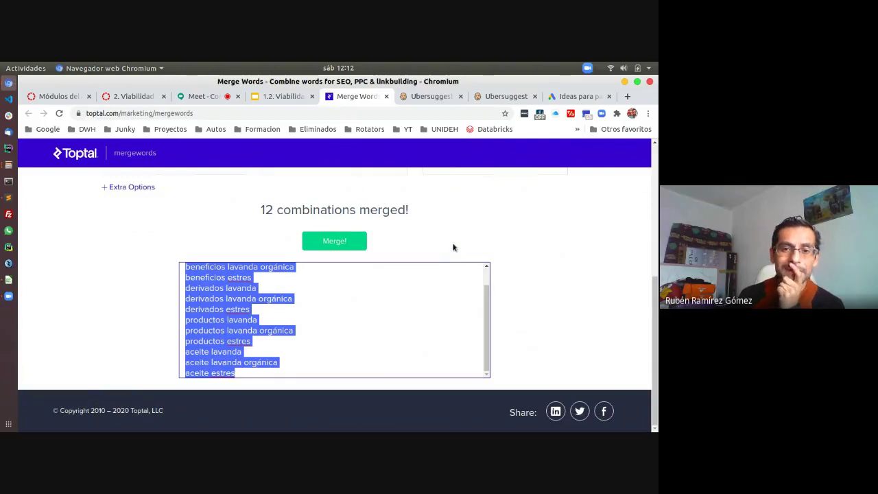
left_click(256, 211)
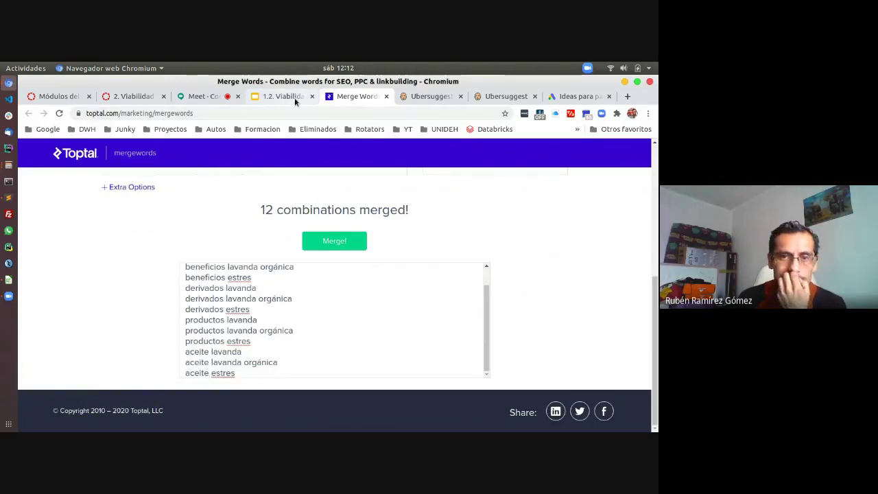
Close the MergeWords, Ubersuggest and Google Ads pages and open the Google Trends link from the "Planificador de palabras clave" slide.
left_click(386, 96)
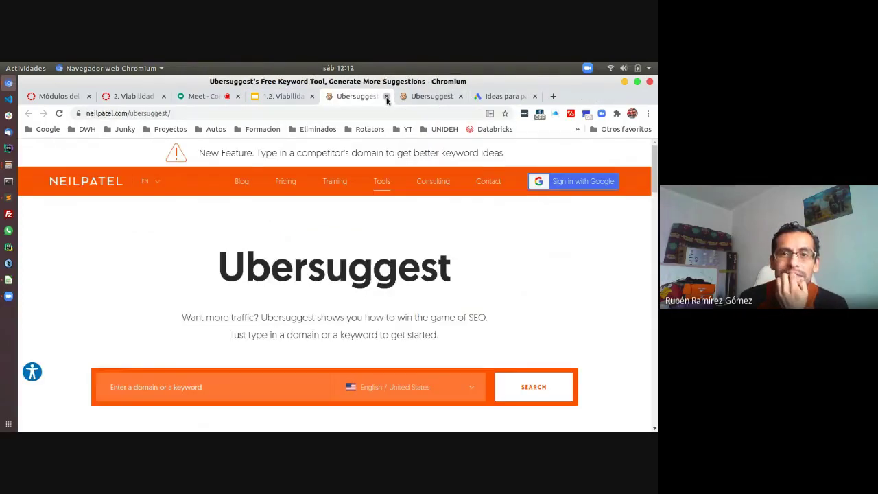
left_click(386, 96)
left_click(386, 96)
left_click(387, 96)
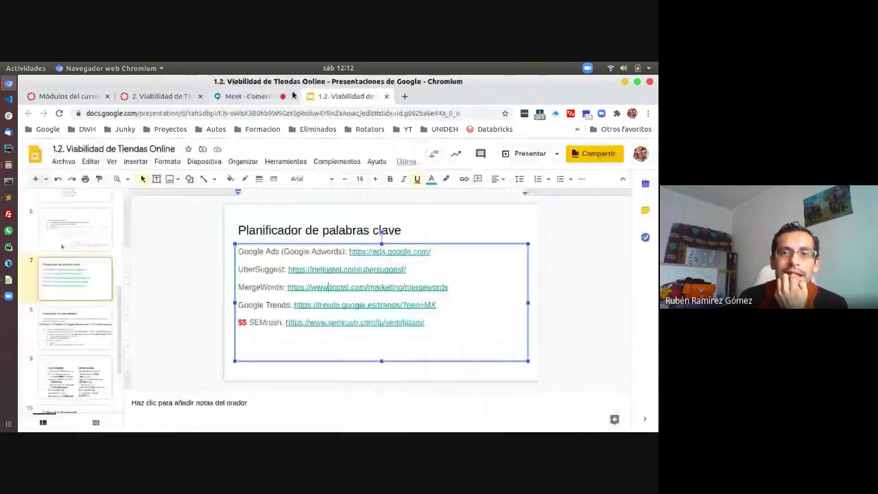
left_click(342, 305)
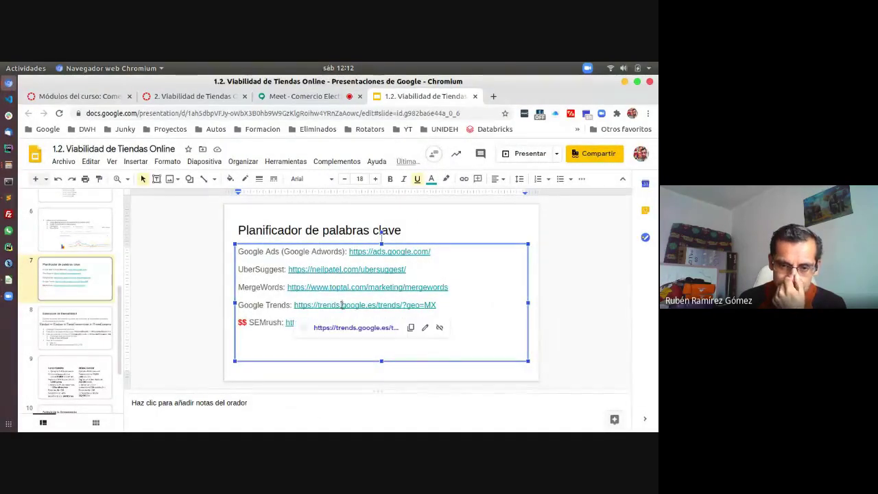
left_click(353, 330)
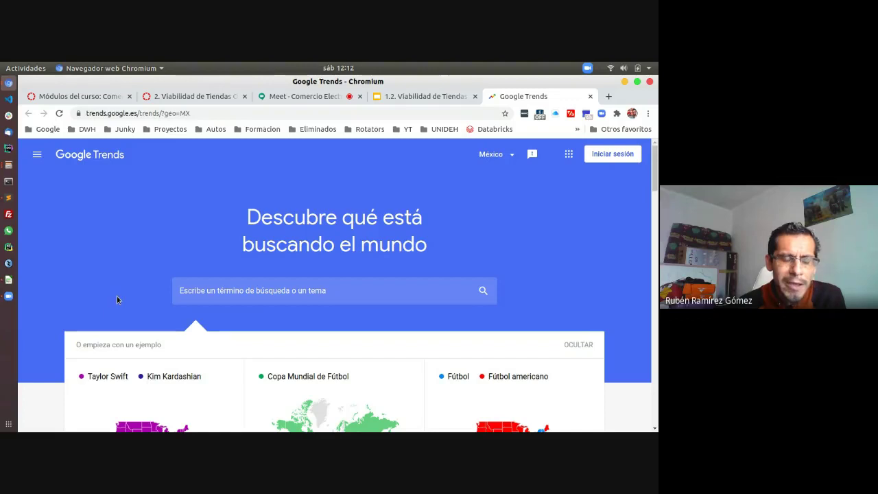
Look through the Google Trends home page, from the example comparisons and recent stories to the latest trends and yearly searches.
scroll(117, 299, "down", 4)
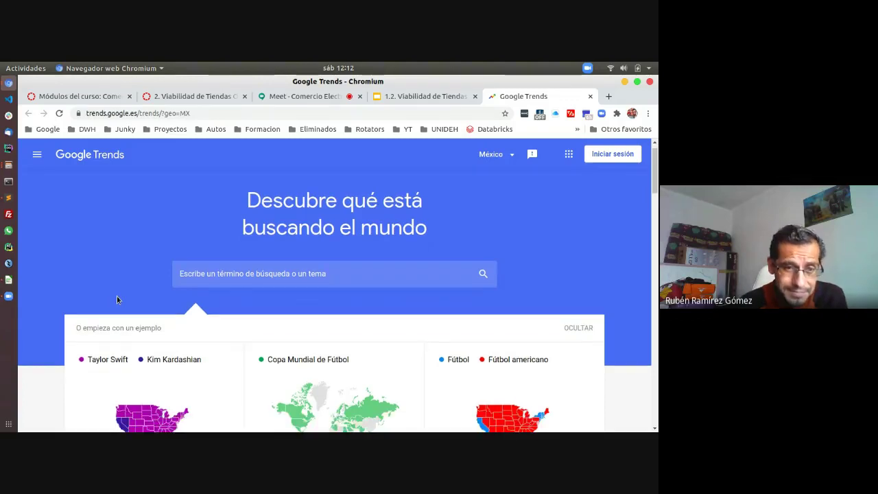
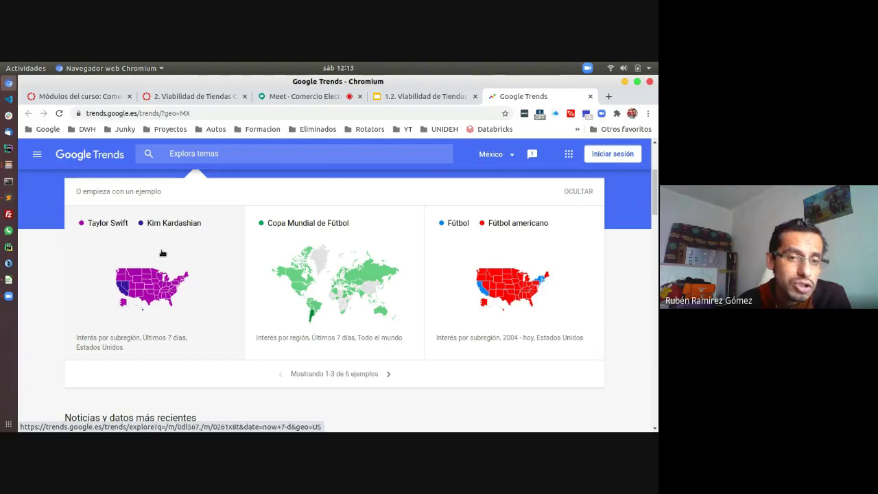
scroll(163, 253, "down", 5)
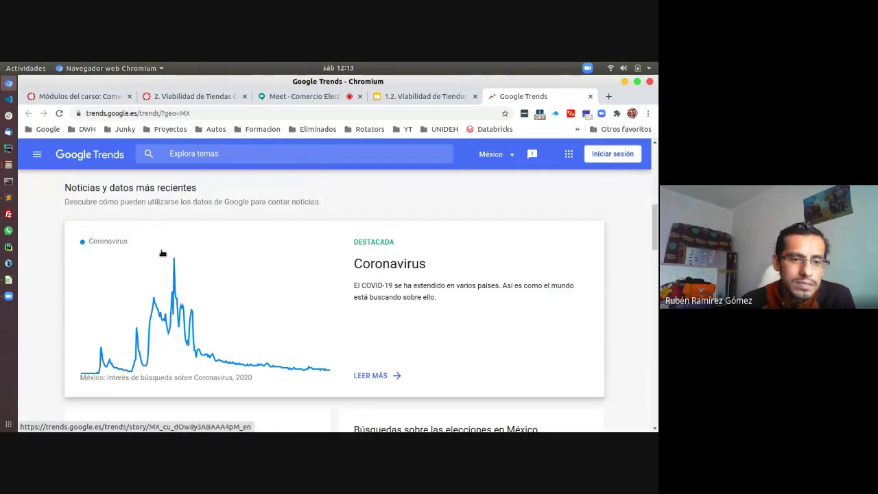
scroll(163, 253, "down", 1)
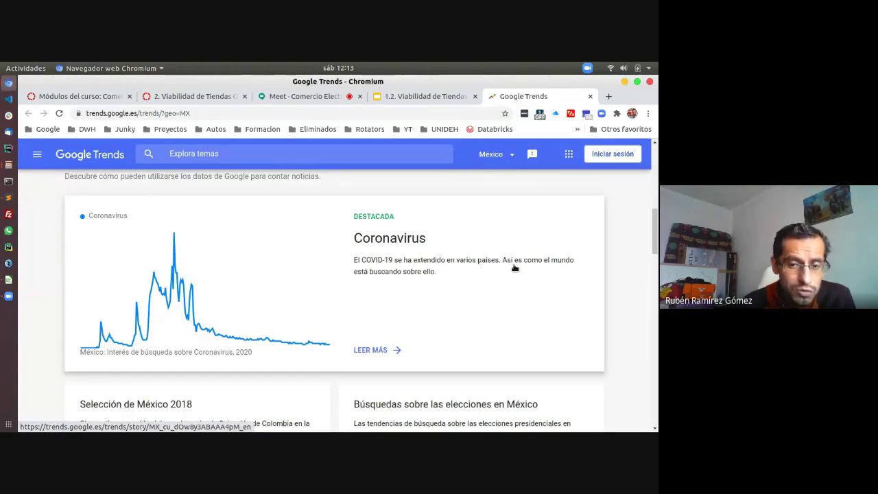
scroll(451, 316, "down", 1)
scroll(451, 317, "down", 4)
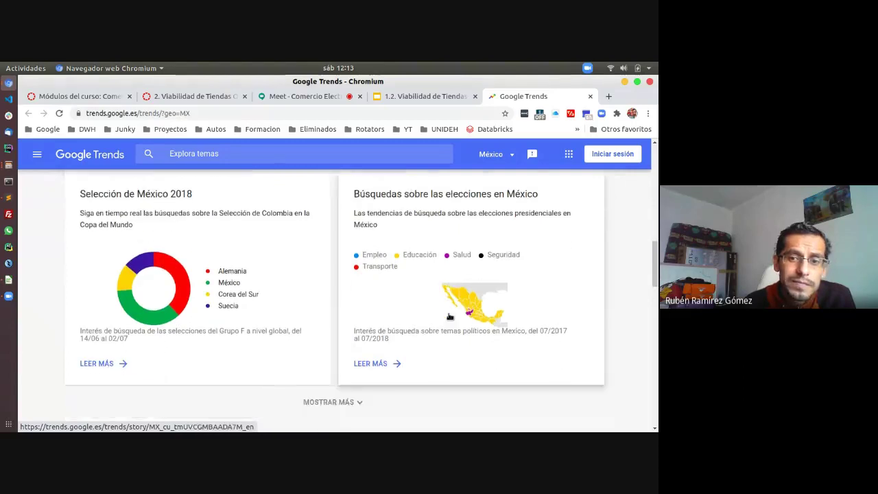
scroll(415, 316, "up", 1)
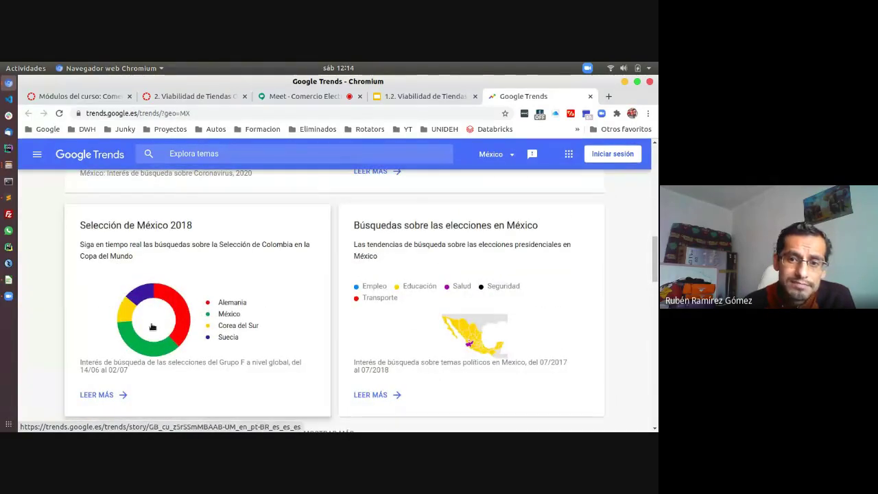
scroll(73, 363, "down", 4)
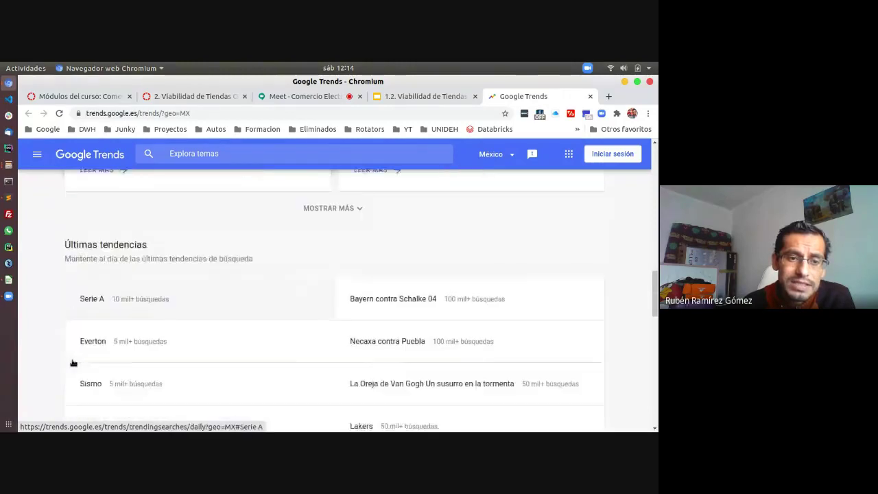
scroll(74, 362, "down", 5)
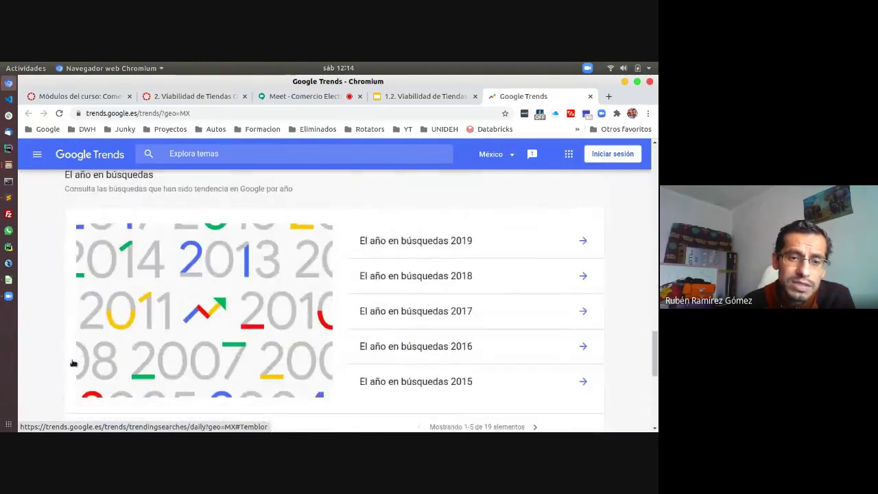
scroll(72, 364, "down", 5)
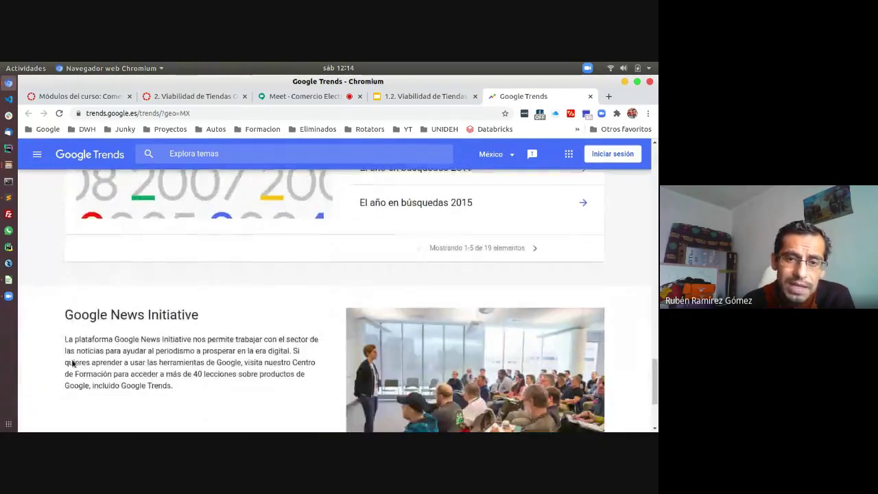
scroll(72, 360, "up", 4)
scroll(393, 353, "down", 2)
scroll(391, 351, "down", 2)
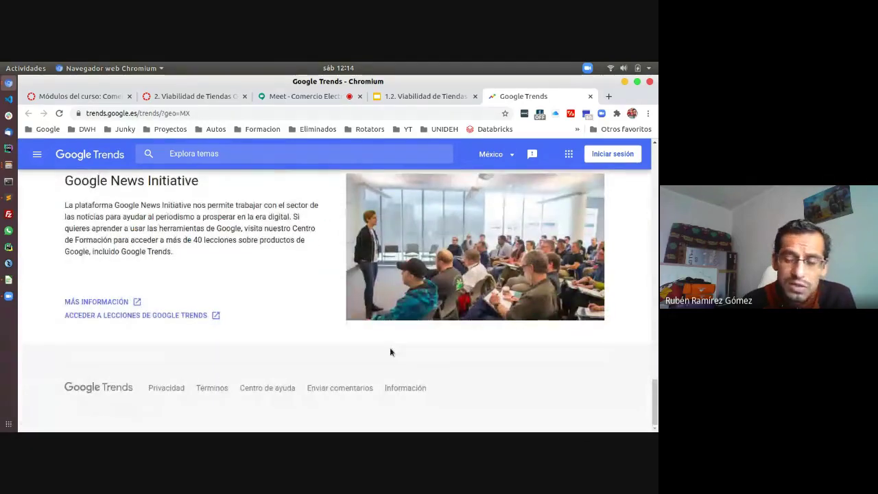
left_click_drag(654, 412, 654, 168)
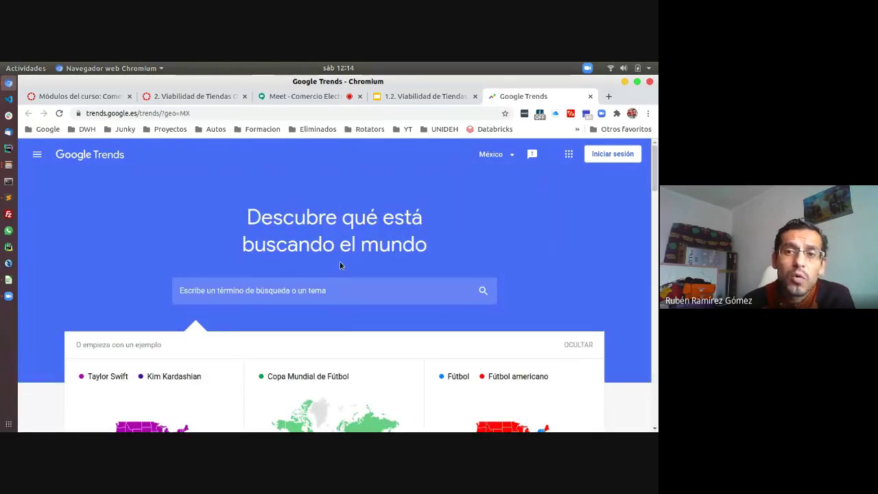
Copy "lavanda" from the keyword notes in Sublime Text and explore it as a search term in Google Trends.
left_click(9, 198)
left_click_drag(167, 182, 62, 182)
key("ctrl+c")
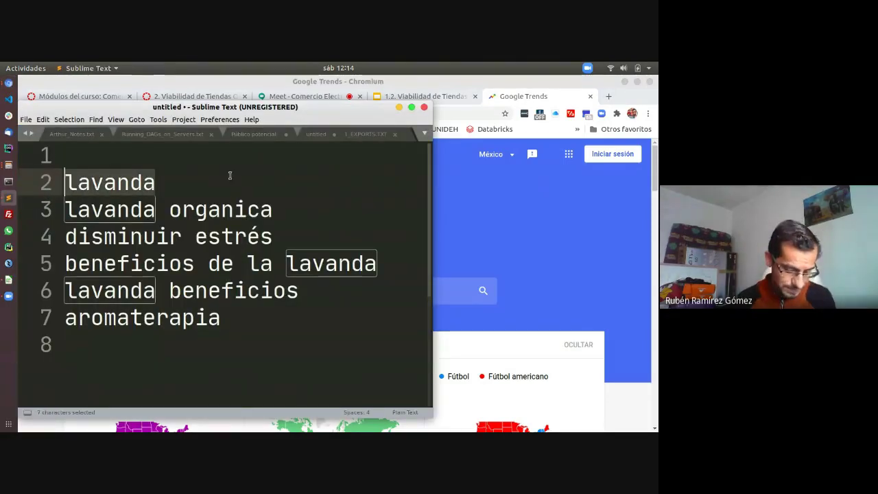
left_click(470, 217)
left_click(294, 291)
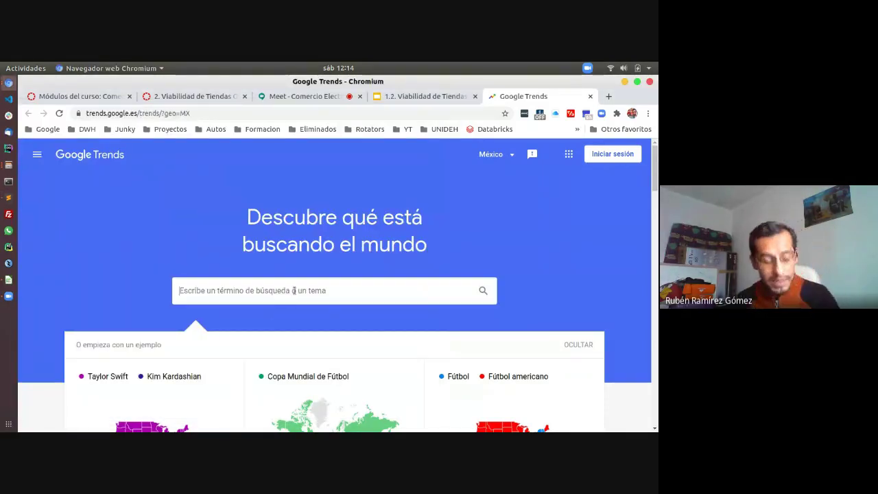
key("ctrl+v")
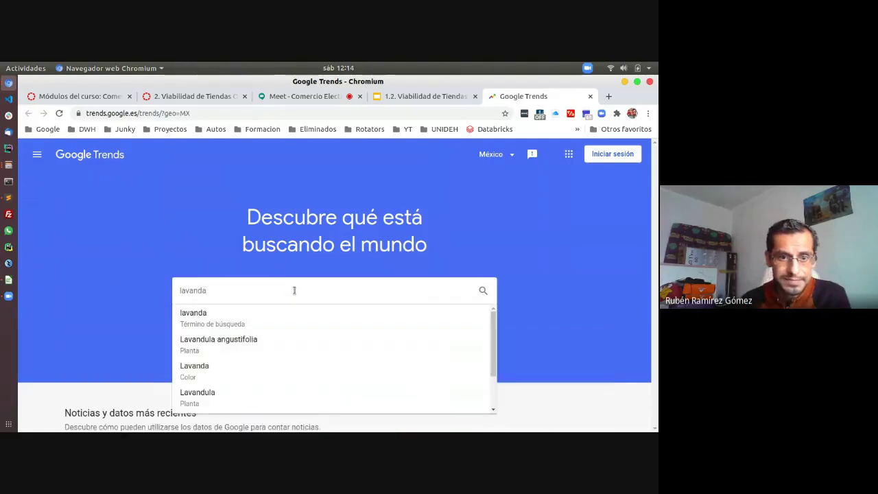
left_click(229, 328)
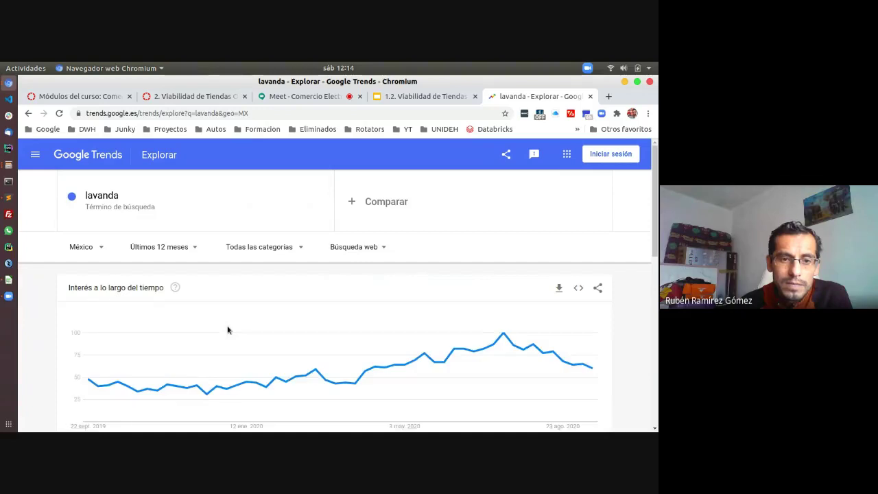
Set the time range of the "lavanda" interest chart to "Últimos 5 años".
scroll(229, 330, "down", 2)
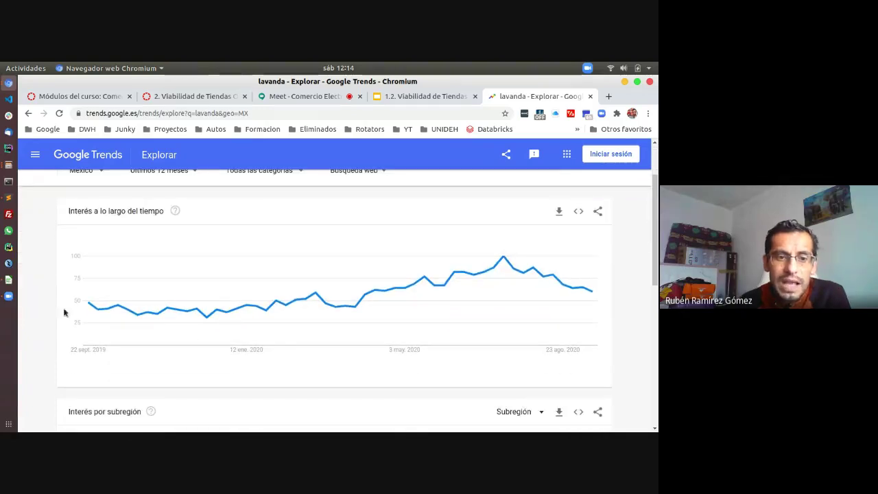
scroll(203, 276, "up", 1)
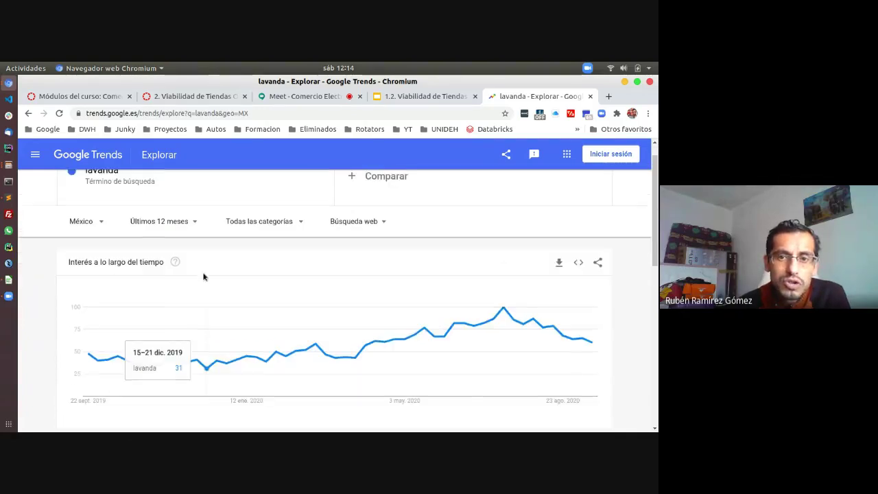
scroll(385, 230, "up", 1)
scroll(385, 233, "down", 2)
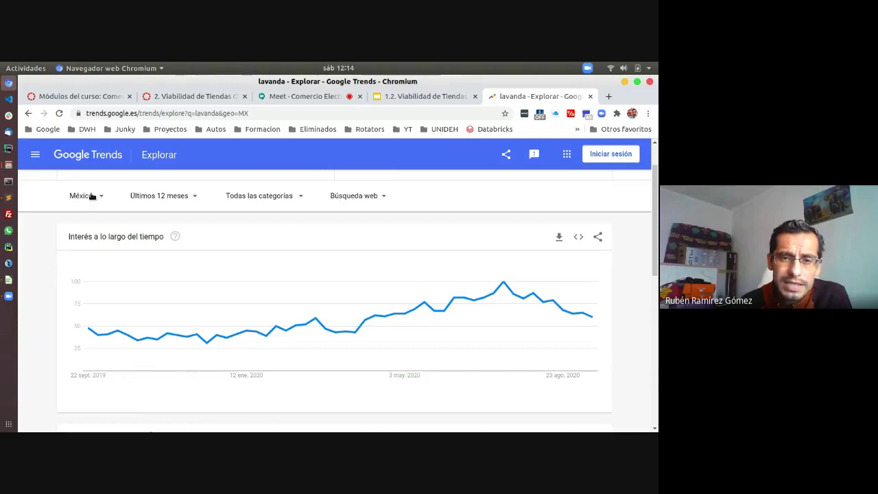
left_click(171, 202)
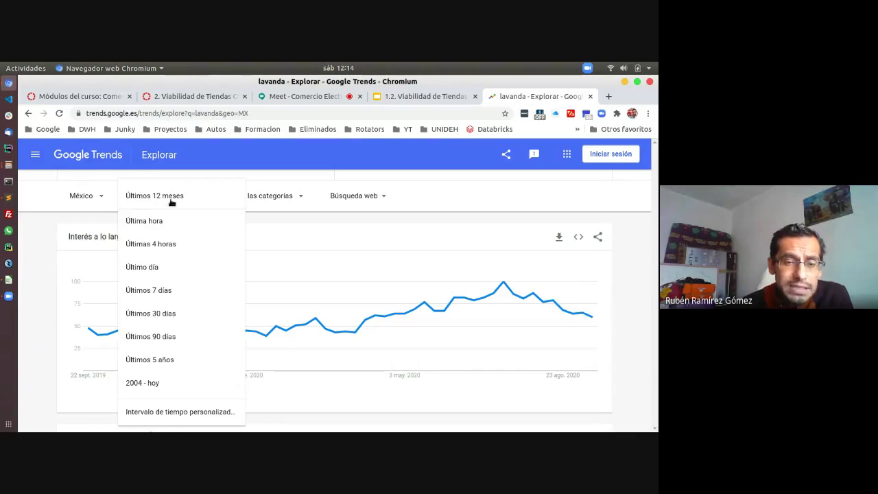
left_click(155, 364)
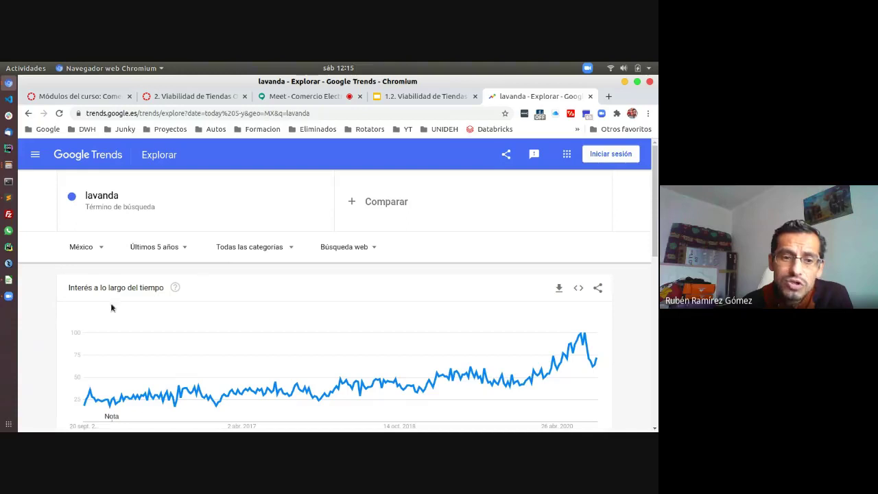
Examine the five-year interest in "lavanda", its interest by subregion in Mexico, and the related topics and queries.
scroll(41, 318, "down", 2)
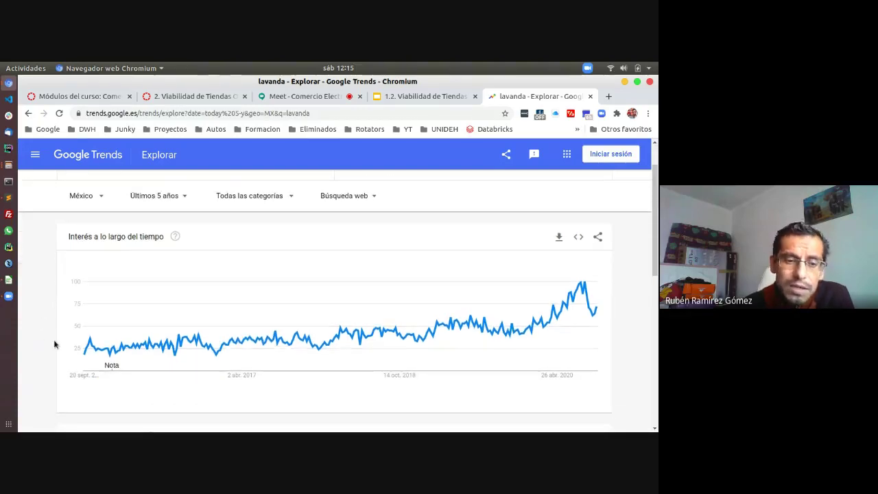
mouse_move(91, 354)
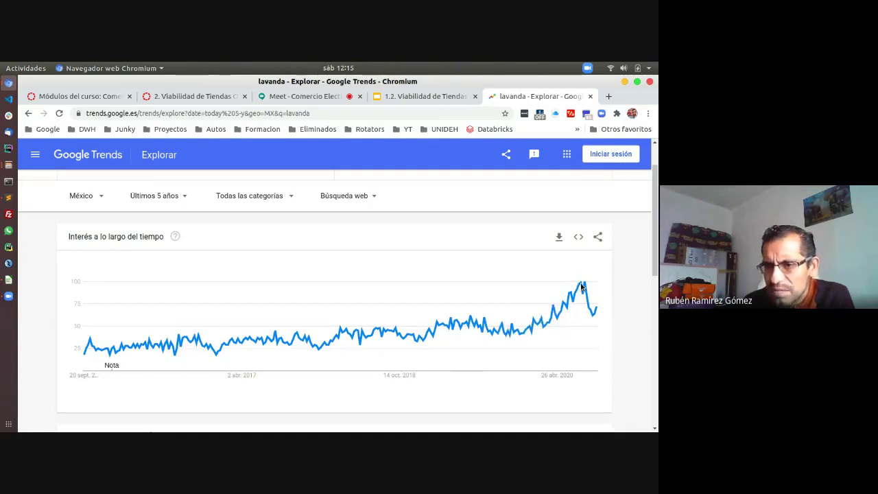
mouse_move(580, 294)
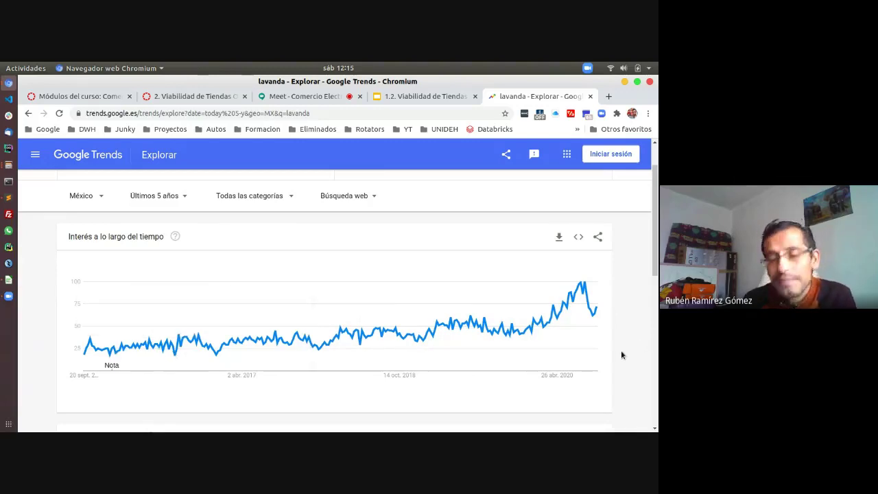
scroll(621, 354, "down", 5)
scroll(621, 350, "down", 2)
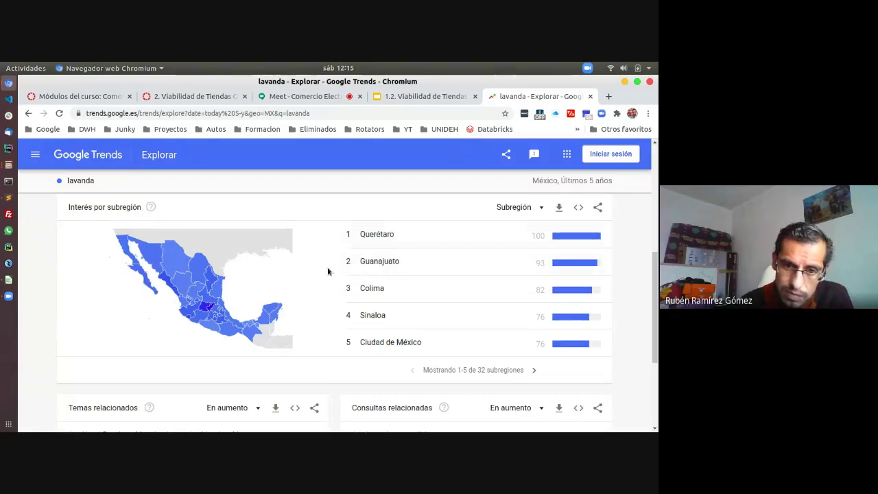
scroll(295, 338, "down", 5)
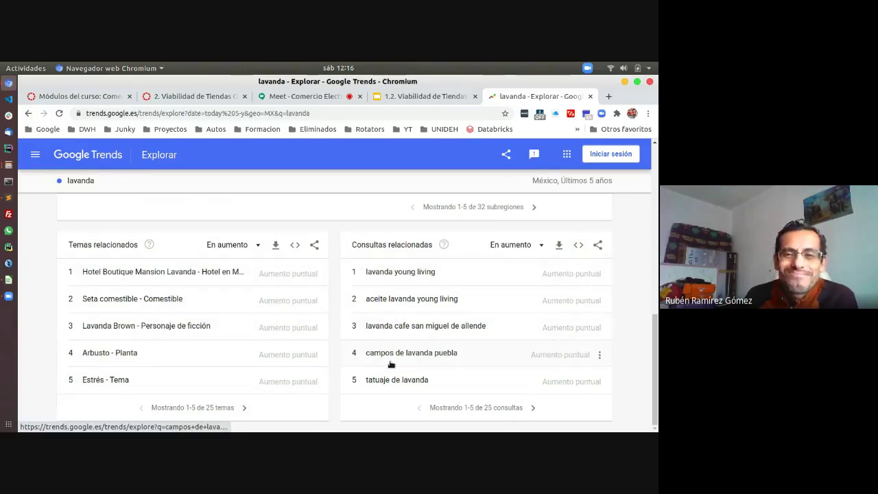
Add the search term "lavanda organica" as a comparison to "lavanda".
scroll(391, 365, "up", 10)
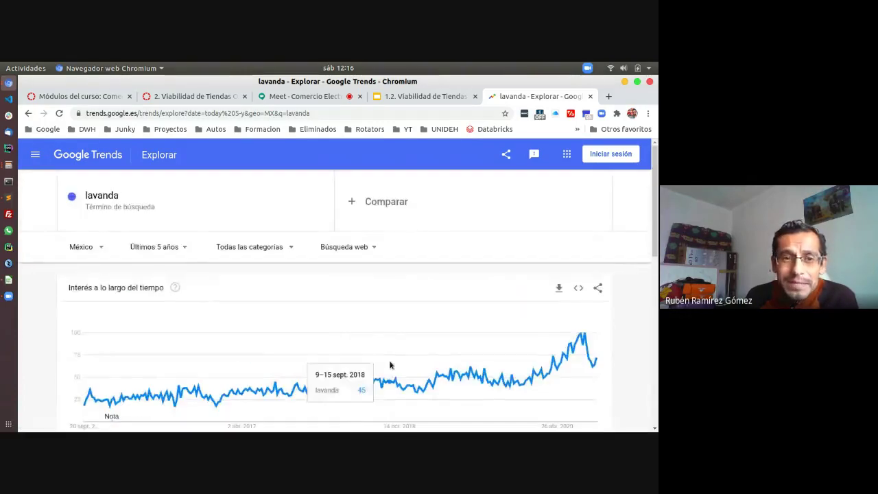
left_click(394, 199)
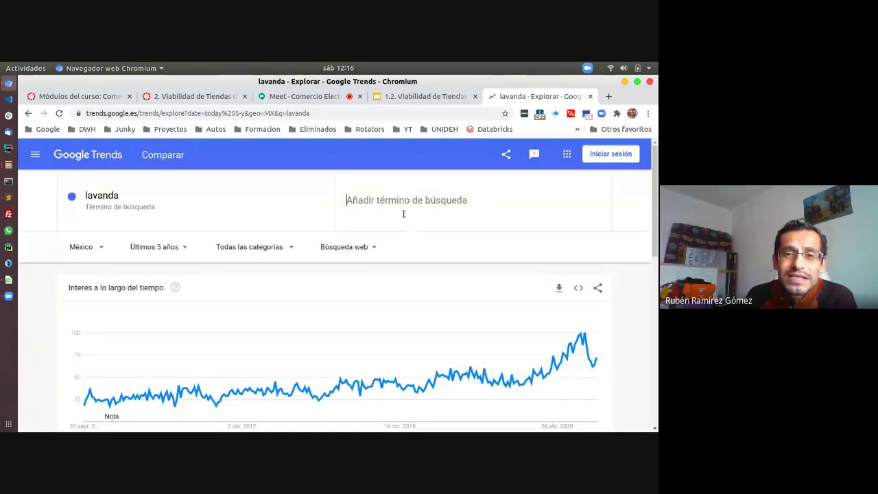
type("lavando")
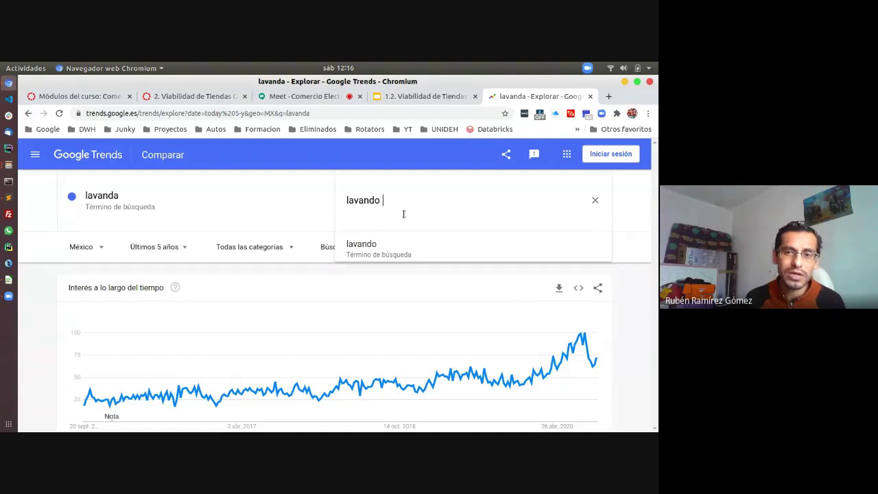
key("BackSpace")
key("BackSpace")
type("a organi")
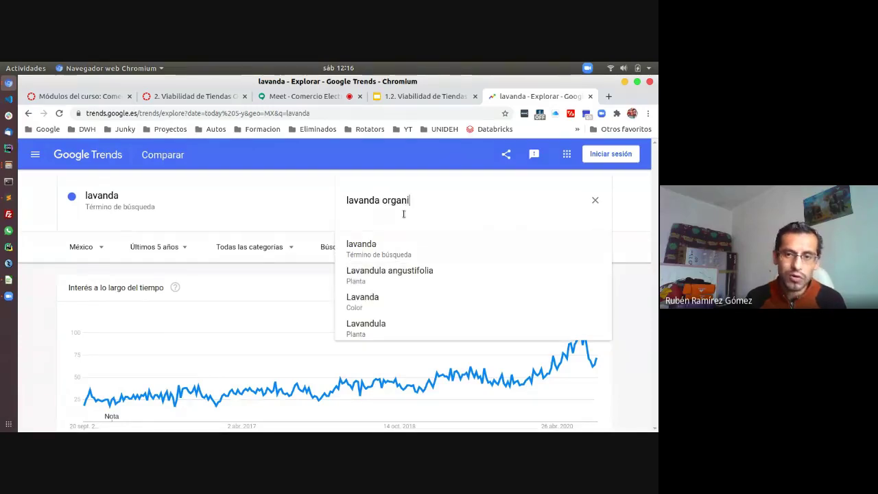
type("ca")
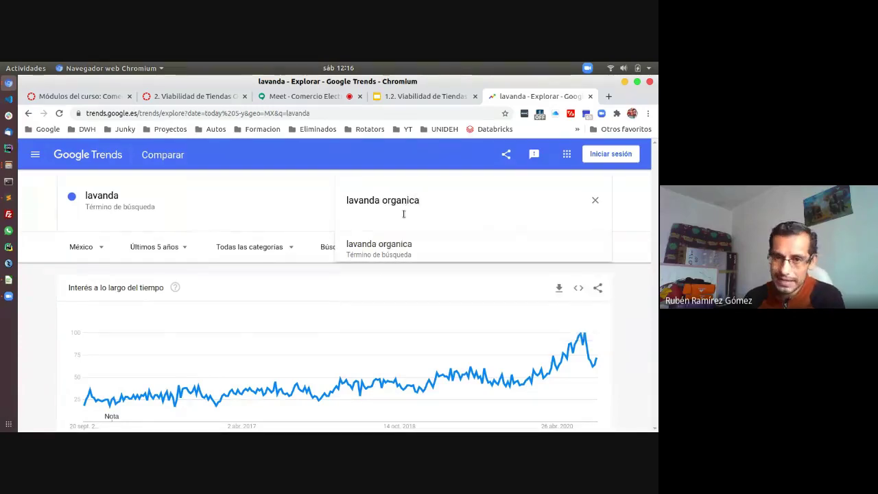
left_click(391, 253)
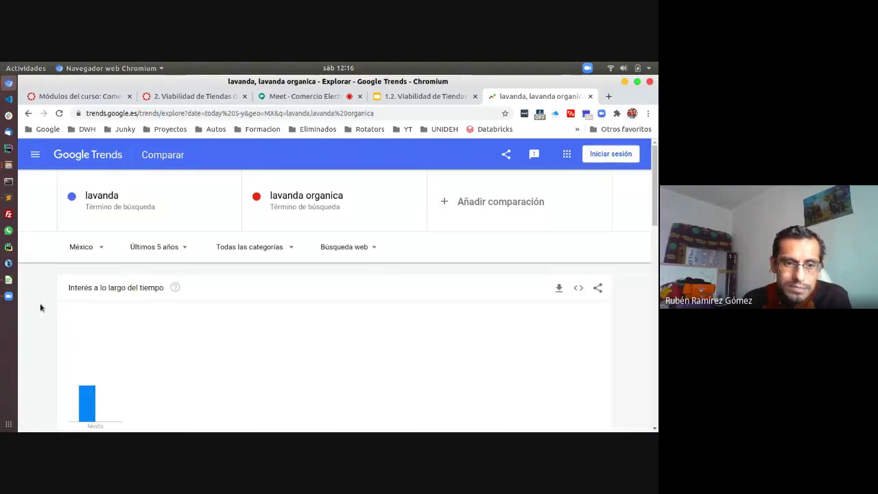
Review the comparison of "lavanda" and "lavanda organica" over time and remove "lavanda" from it.
scroll(40, 397, "down", 4)
scroll(40, 396, "up", 1)
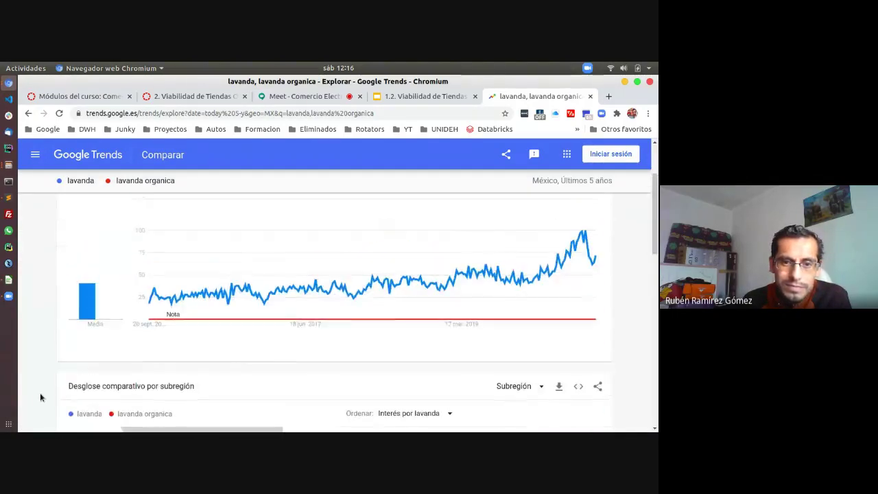
scroll(39, 396, "up", 1)
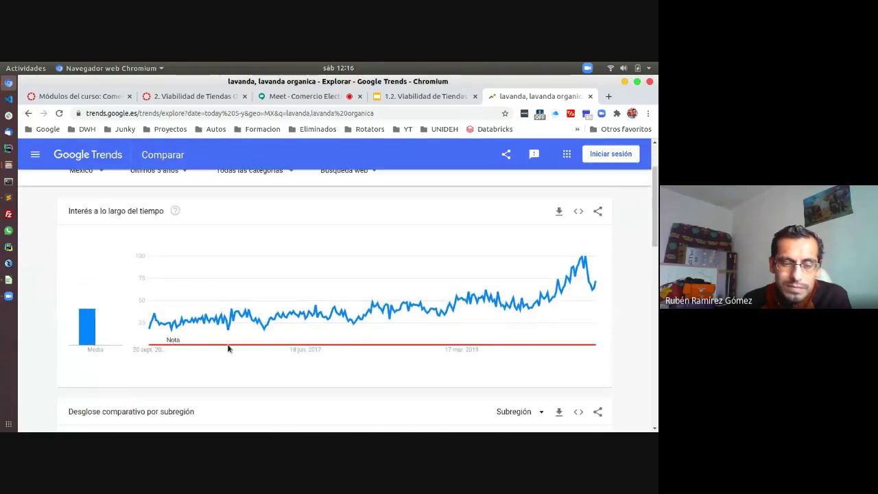
scroll(229, 350, "up", 3)
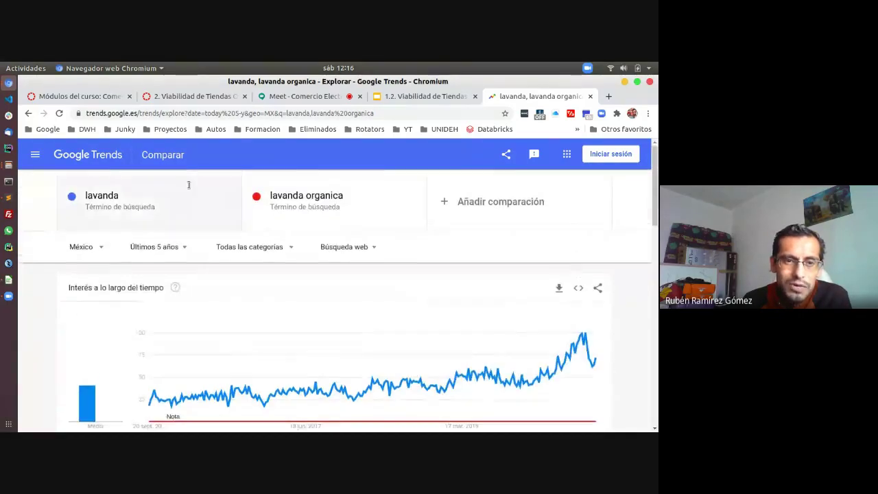
left_click(233, 208)
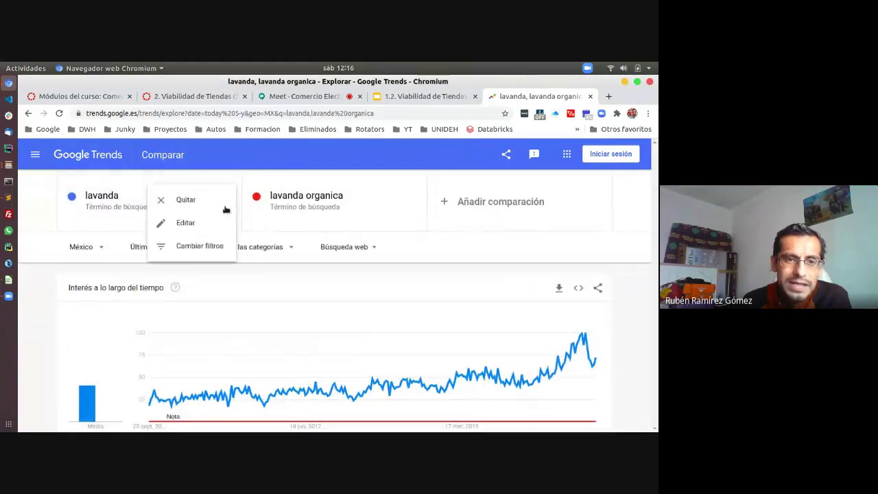
left_click(190, 201)
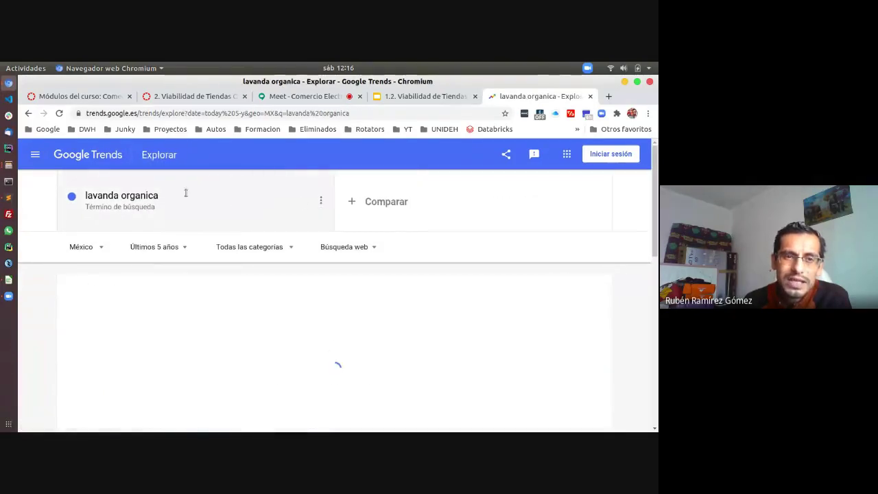
Examine the five-year interest, subregion, related topics and related queries sections for "lavanda organica".
scroll(252, 326, "down", 1)
scroll(252, 326, "down", 3)
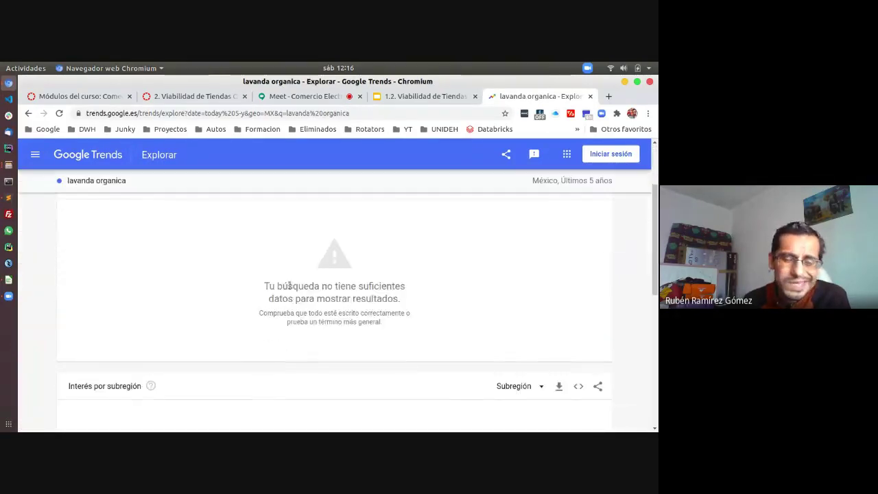
left_click_drag(264, 286, 418, 316)
left_click(420, 315)
scroll(420, 315, "down", 1)
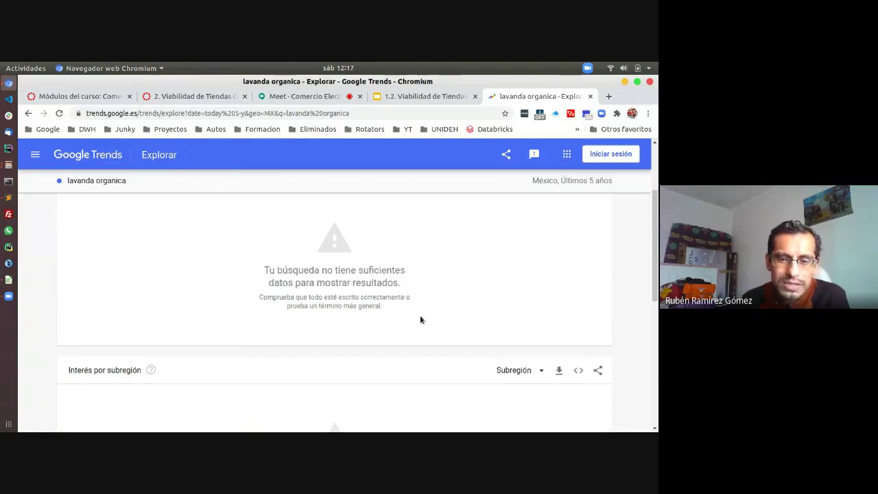
scroll(421, 319, "down", 5)
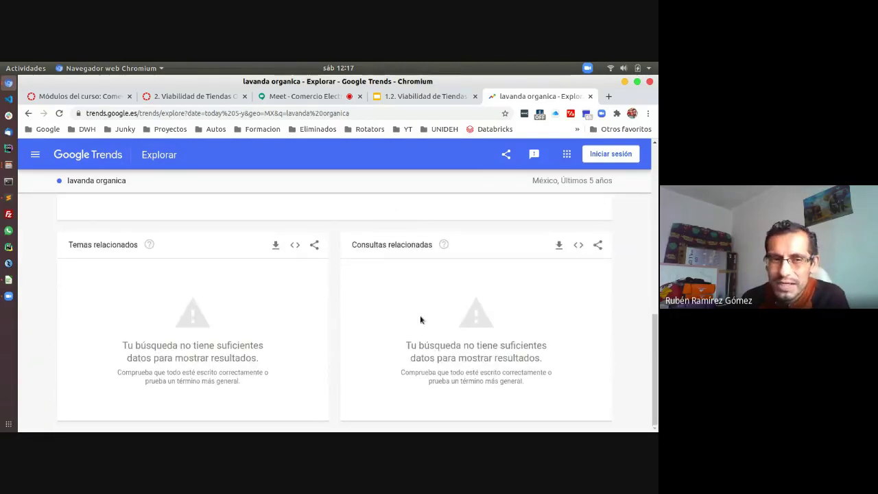
scroll(421, 320, "up", 10)
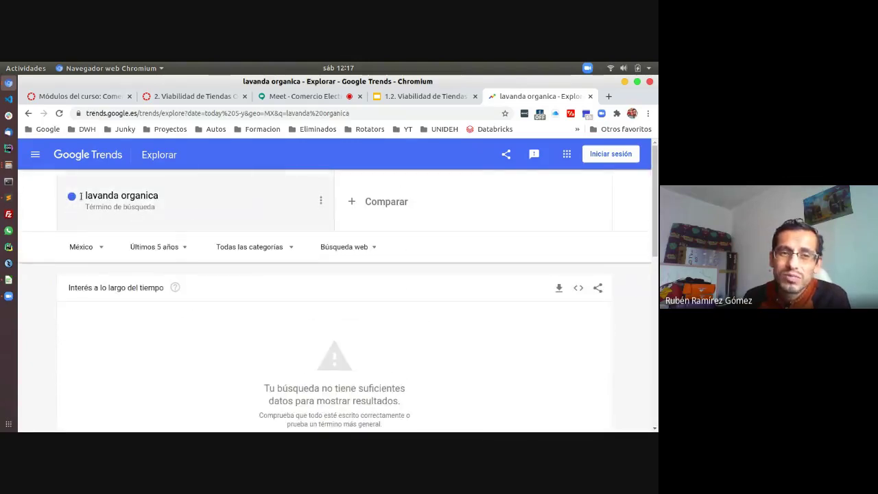
Copy "disminuir estrés" from the Sublime Text keyword notes and replace the Google Trends search term with it.
left_click(8, 197)
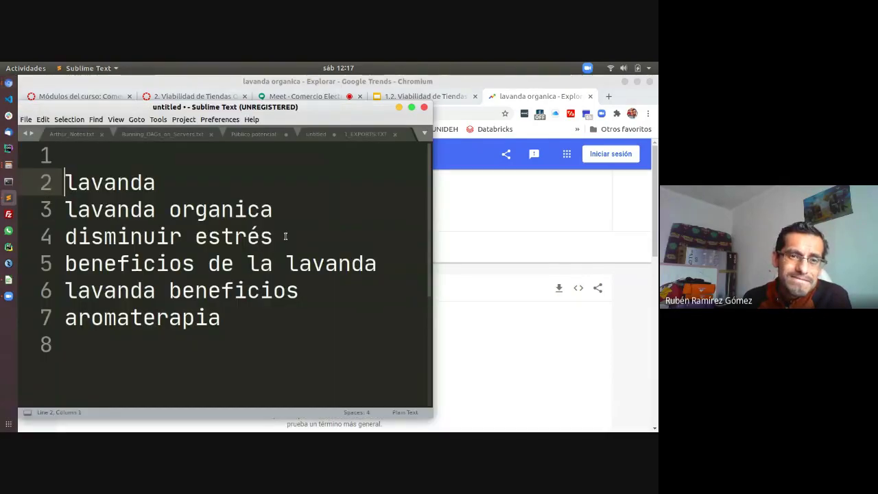
left_click_drag(285, 236, 66, 237)
key("ctrl+c")
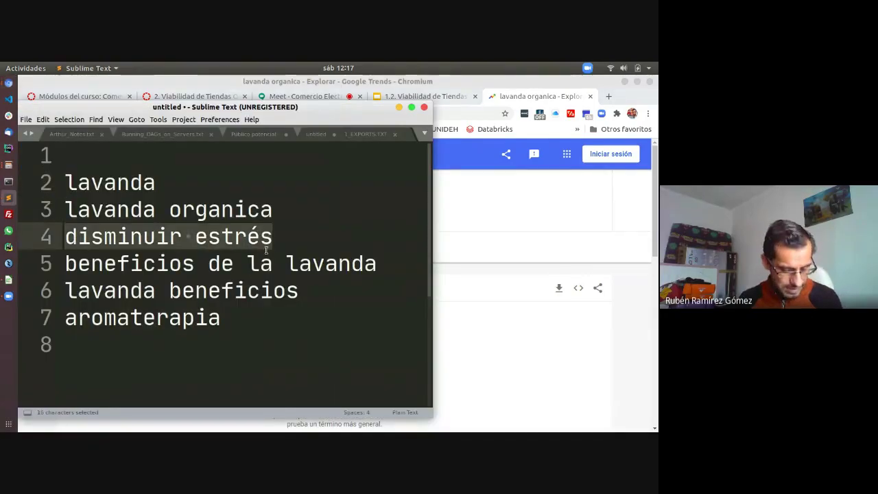
key("alt+Tab")
left_click(224, 215)
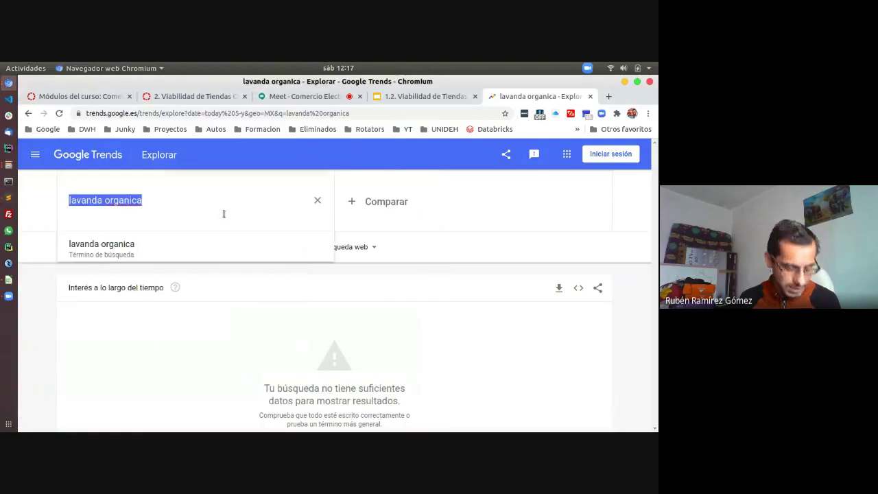
key("ctrl+v")
key("Return")
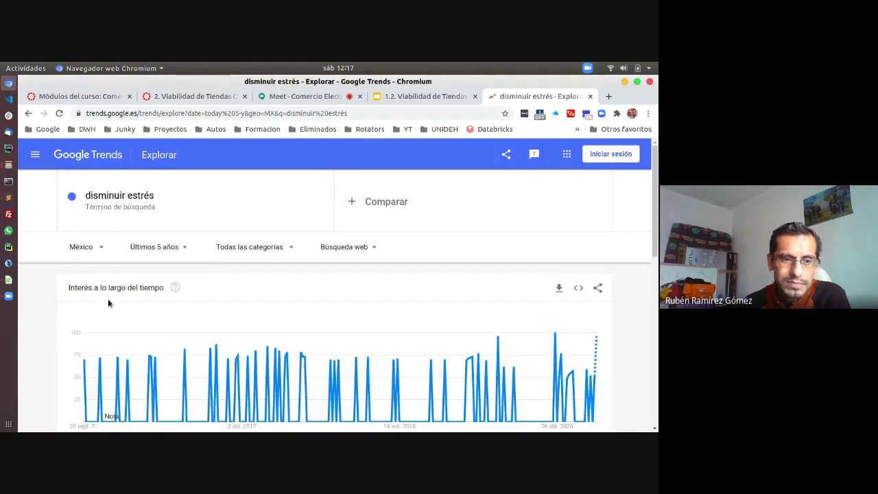
Examine the five-year interest in "disminuir estrés", its interest by subregion, and the related topics and queries.
scroll(31, 294, "down", 4)
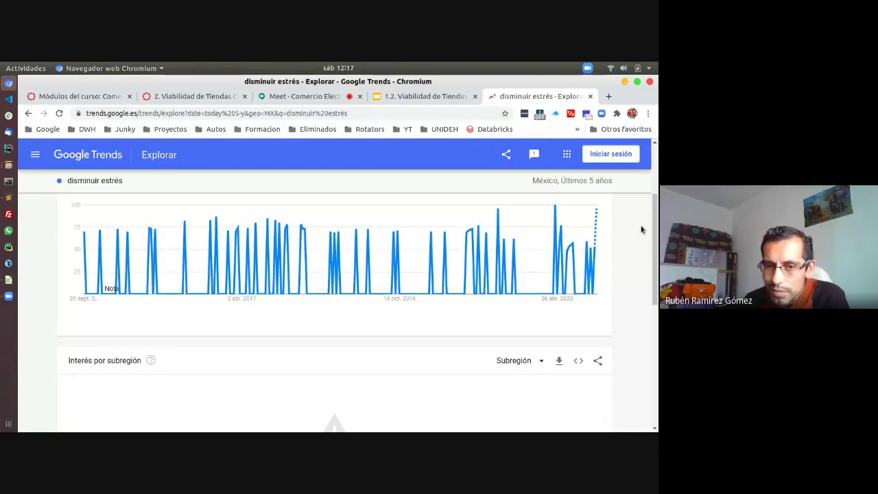
scroll(338, 297, "down", 4)
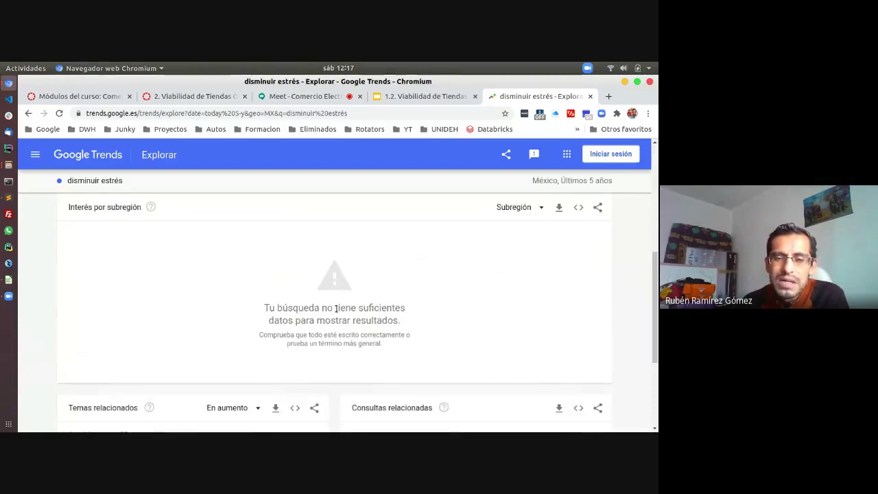
scroll(335, 308, "down", 1)
scroll(330, 268, "up", 2)
scroll(336, 309, "down", 4)
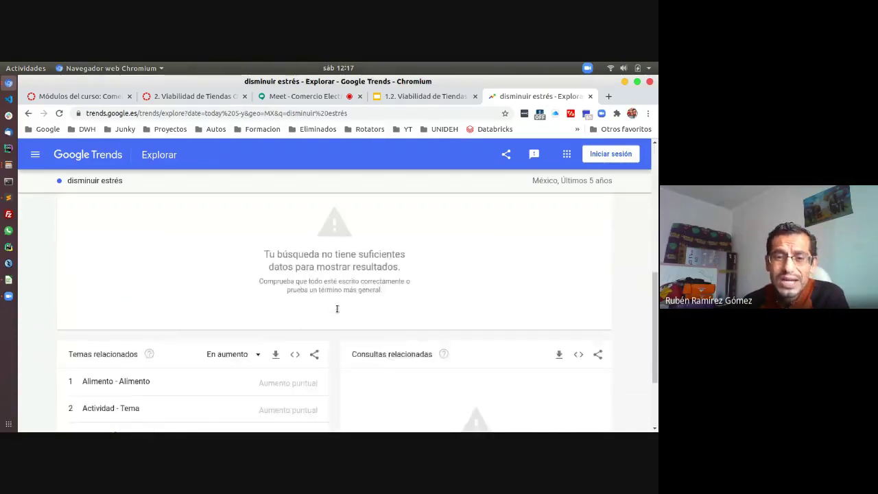
scroll(336, 312, "down", 1)
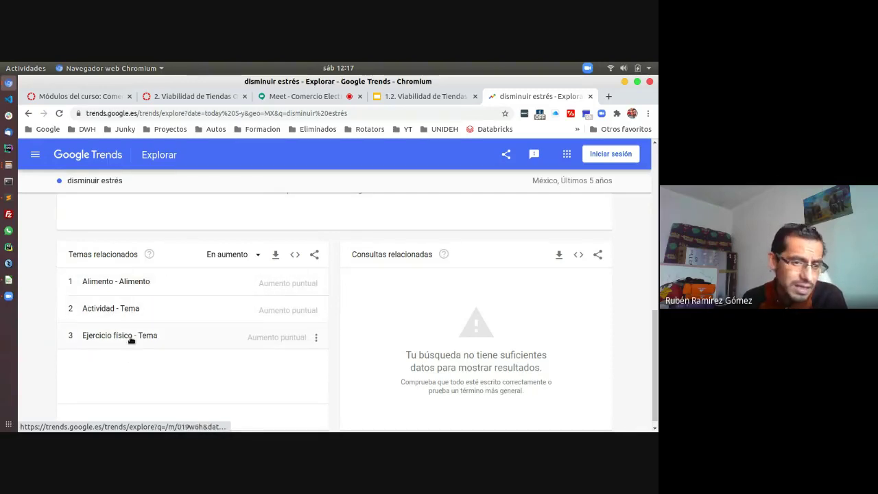
scroll(129, 341, "up", 10)
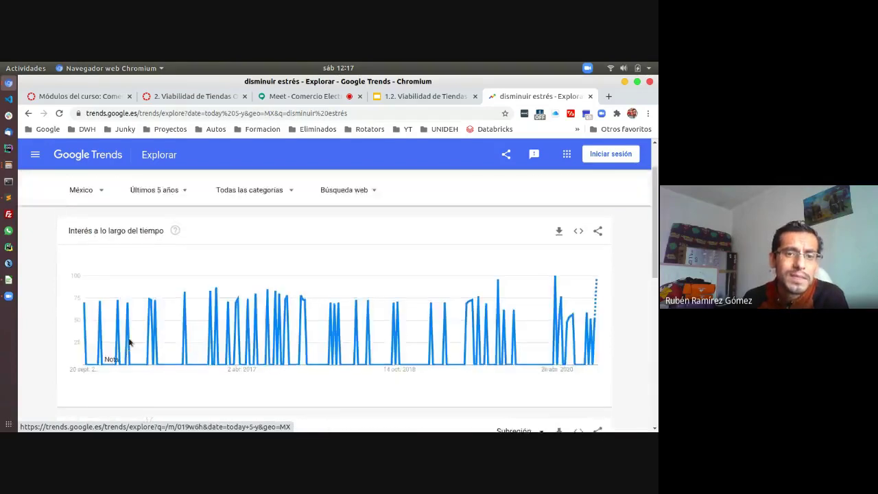
scroll(129, 341, "up", 2)
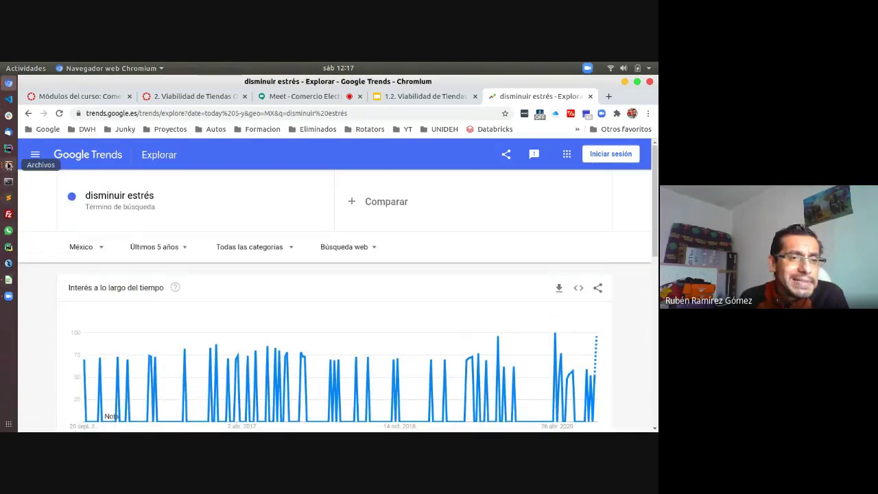
Copy "beneficios de la lavanda" from the Sublime Text notes and explore it in Google Trends in place of "disminuir estrés".
left_click(9, 198)
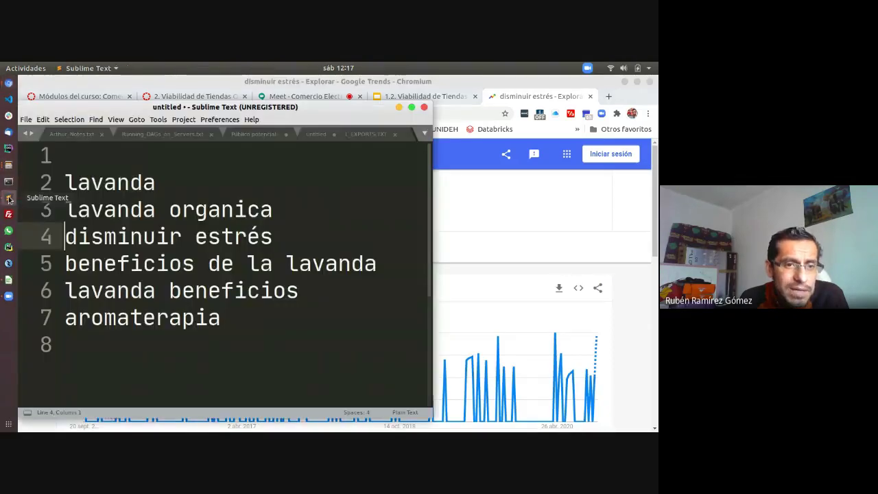
left_click_drag(385, 264, 20, 272)
key("ctrl+c")
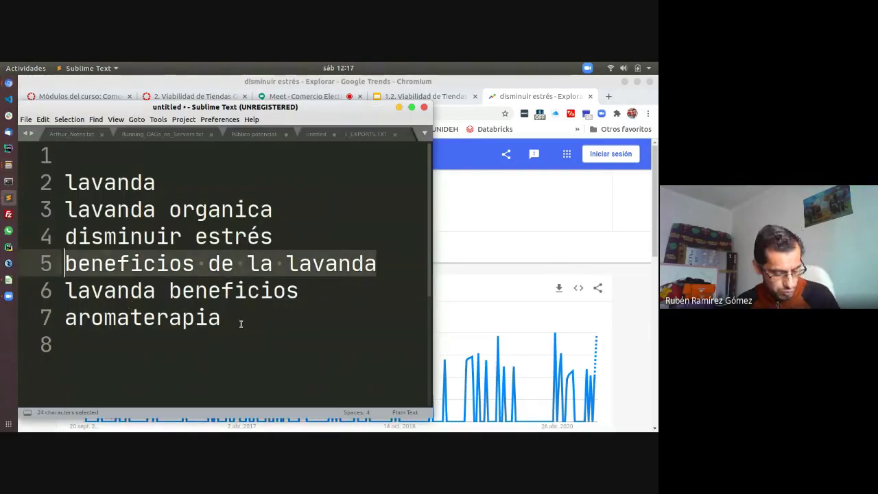
key("alt+Tab")
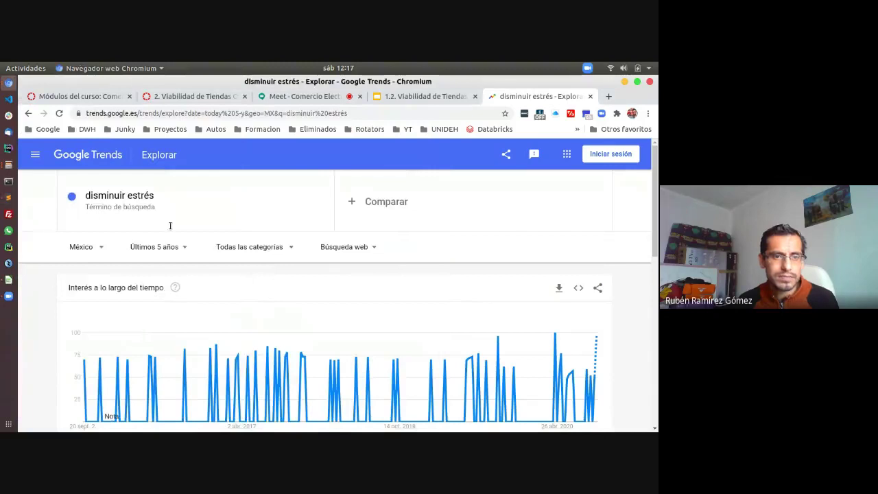
left_click(178, 204)
key("ctrl+v")
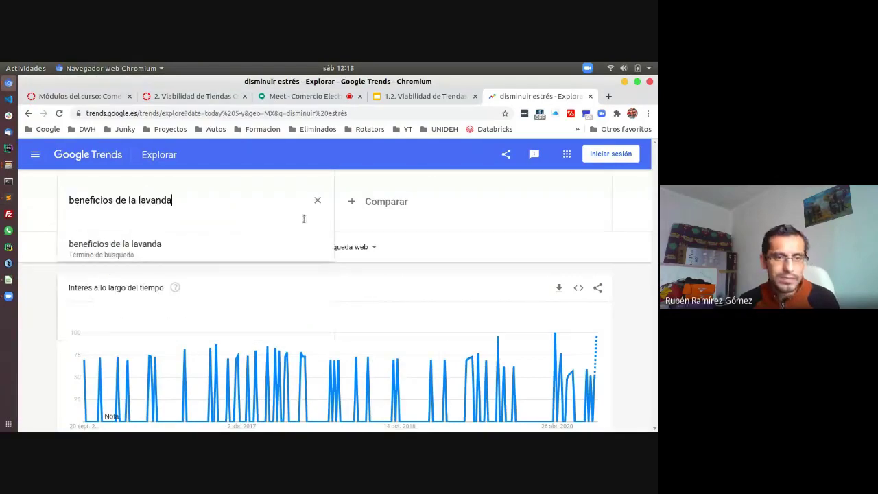
left_click(444, 208)
left_click(188, 212)
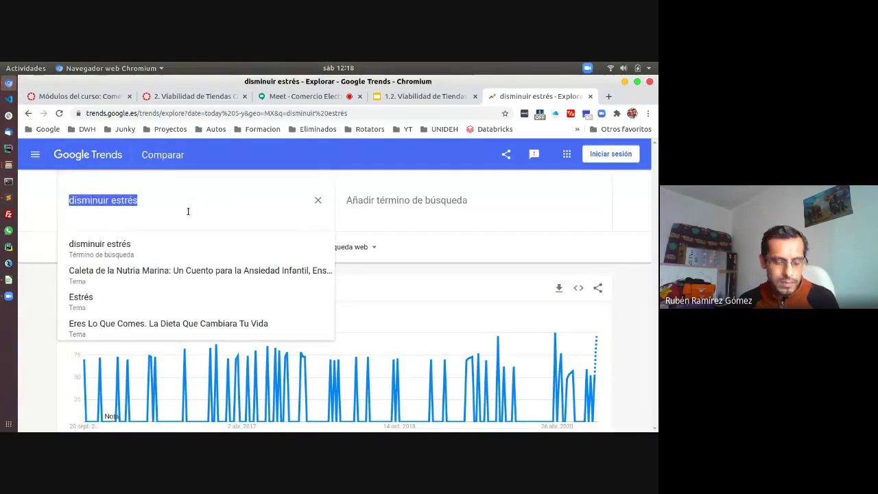
key("ctrl+v")
key("Return")
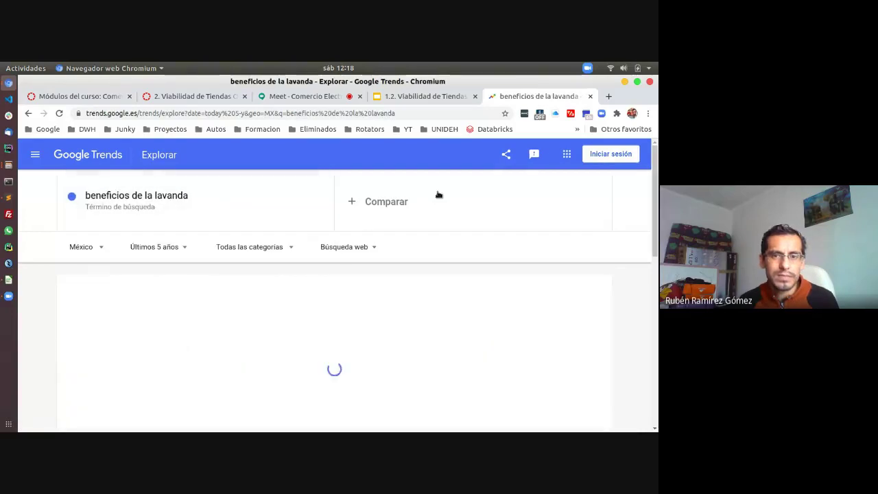
Add the search term "lavanda beneficios" as a comparison to "beneficios de la lavanda".
left_click(388, 206)
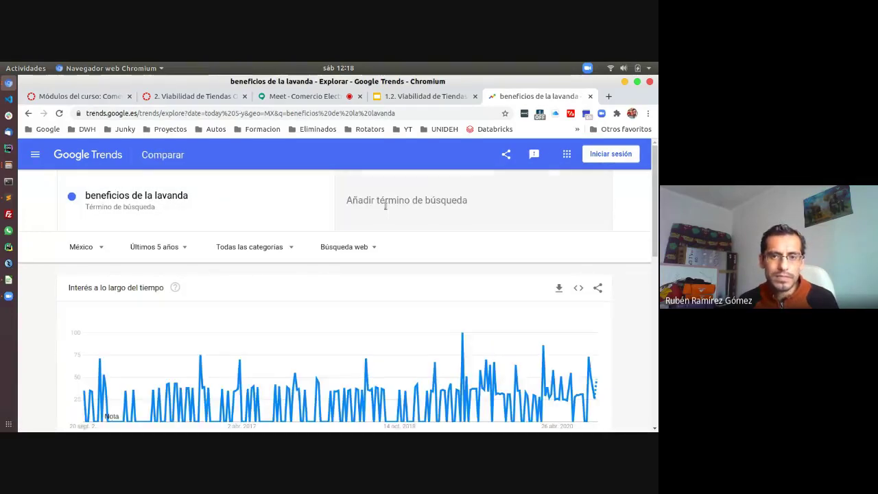
type("lavanda ")
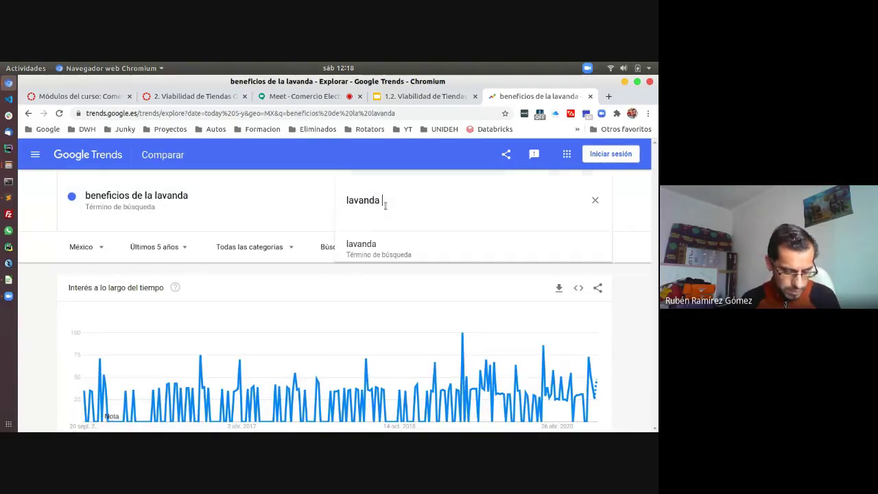
type("benefi")
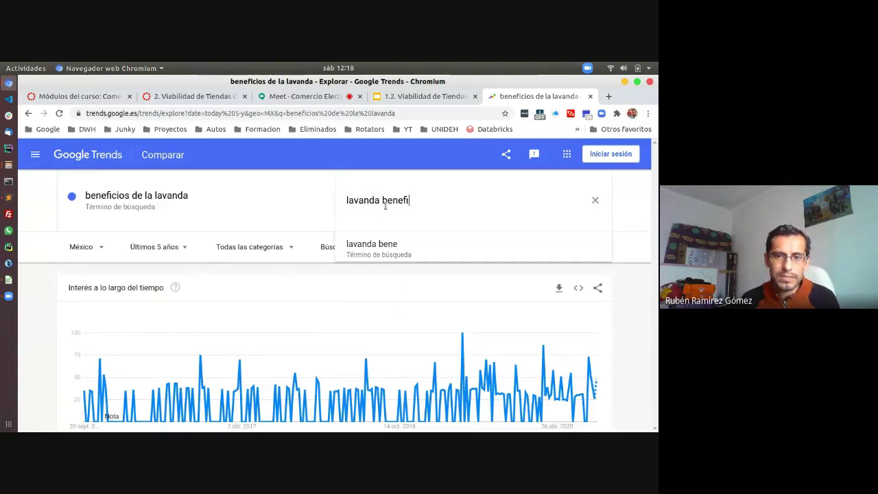
type("cios")
key("Return")
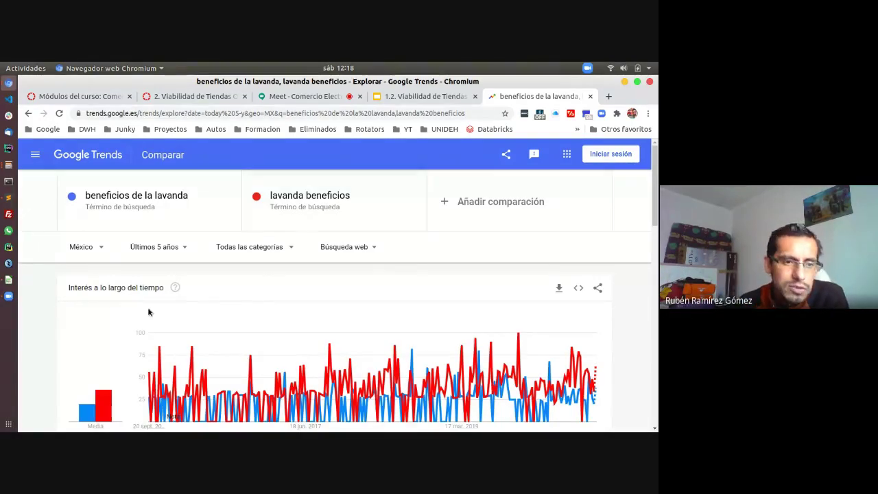
Examine how "beneficios de la lavanda" and "lavanda beneficios" compare in average interest, over time and by subregion in Mexico.
scroll(118, 316, "down", 1)
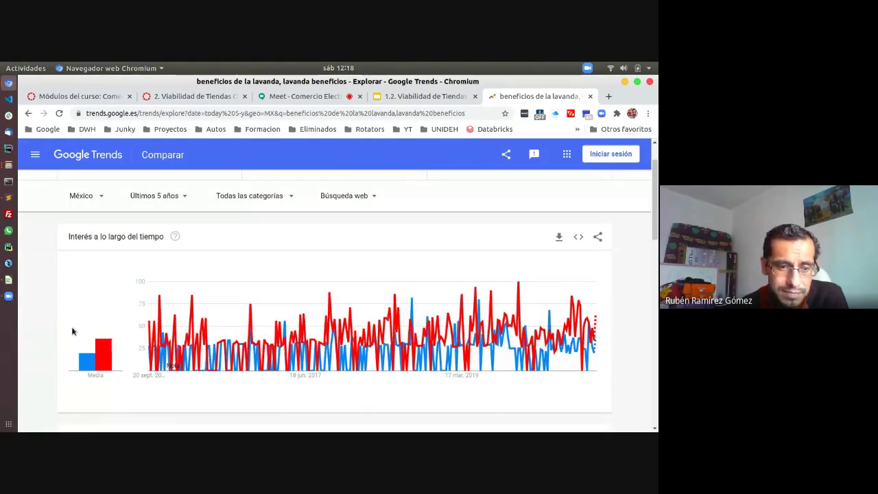
mouse_move(89, 372)
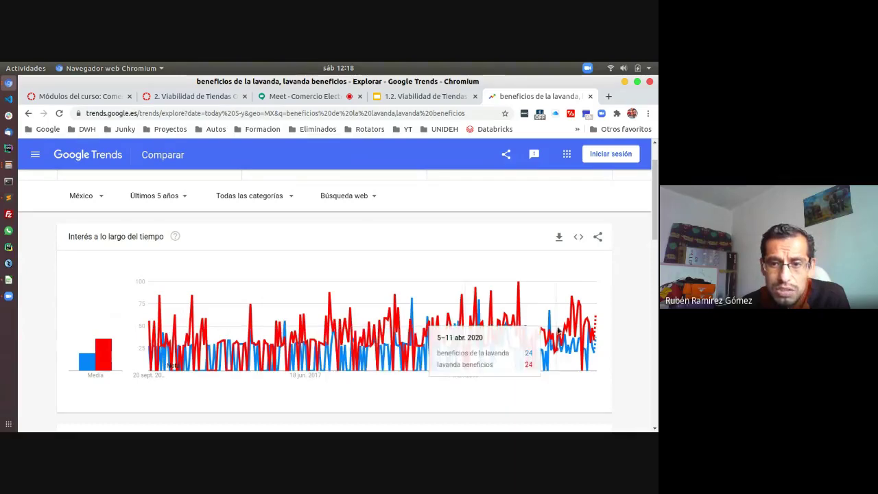
scroll(302, 278, "up", 2)
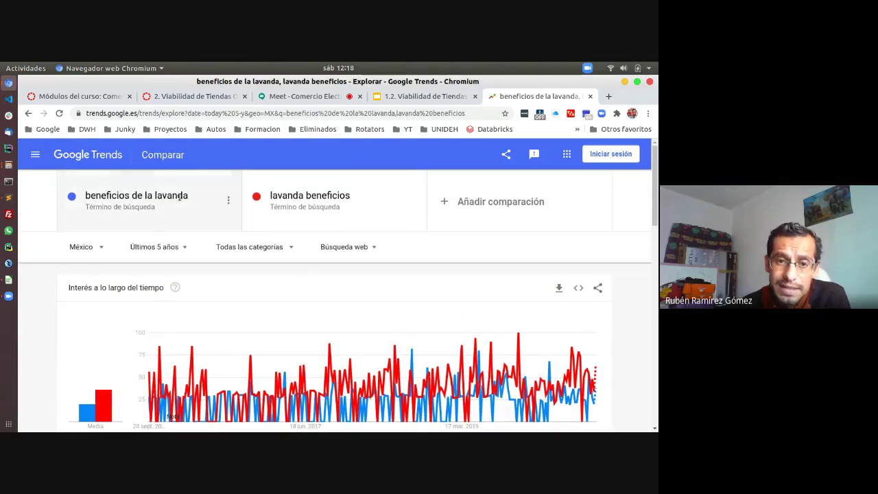
scroll(251, 324, "down", 2)
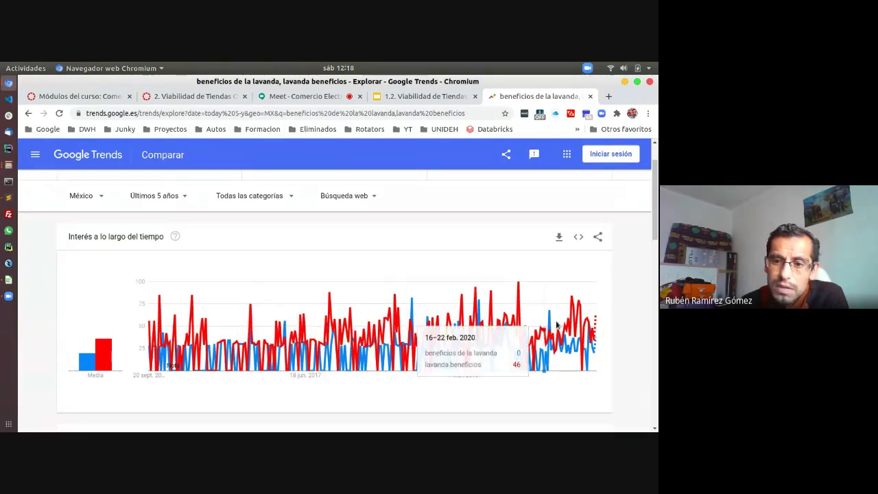
scroll(657, 288, "down", 3)
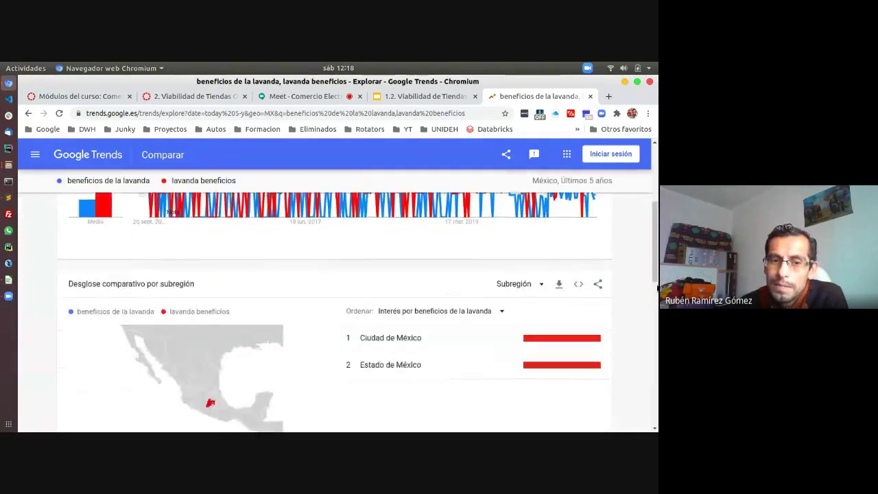
scroll(658, 289, "down", 1)
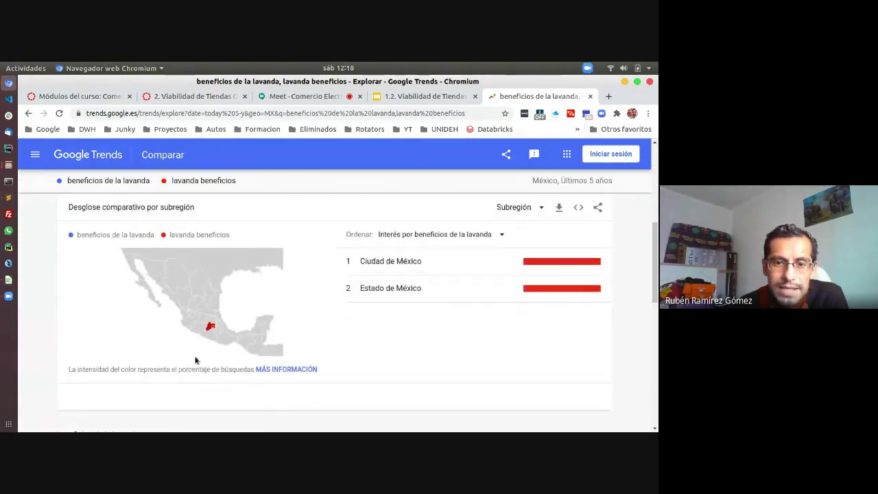
Examine the subregion breakdown and each term's related queries for "beneficios de la lavanda" and "lavanda beneficios", along with their interest over time.
mouse_move(212, 329)
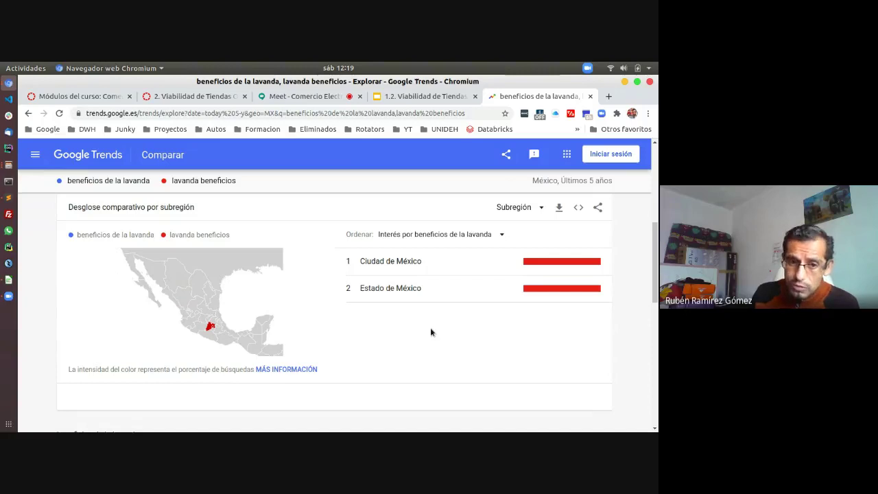
scroll(431, 332, "down", 4)
scroll(431, 332, "down", 3)
scroll(430, 327, "up", 3)
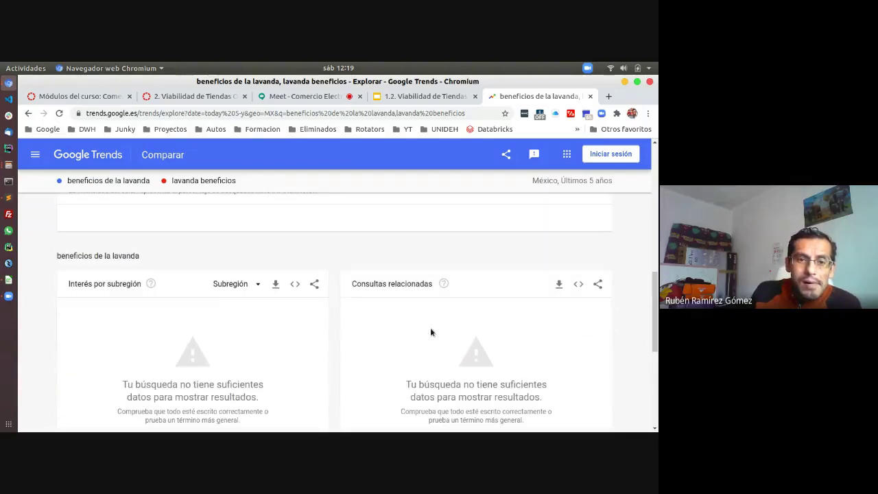
scroll(431, 331, "down", 10)
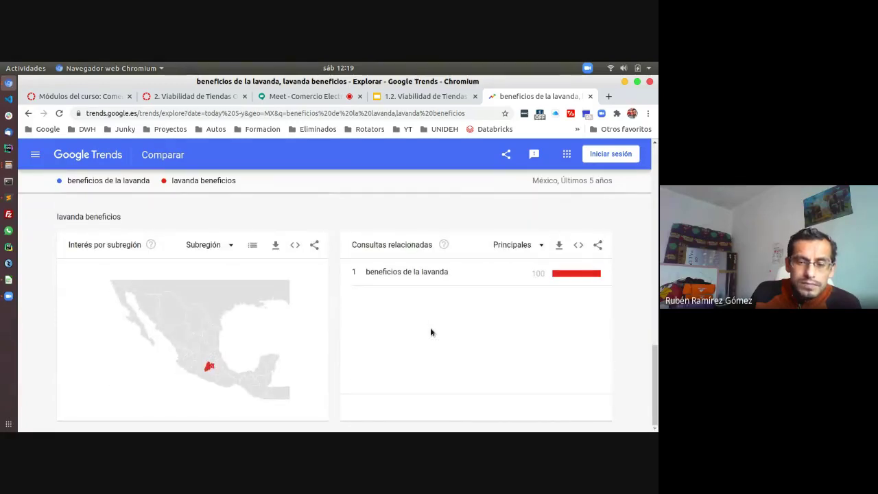
scroll(431, 332, "up", 10)
scroll(431, 332, "down", 5)
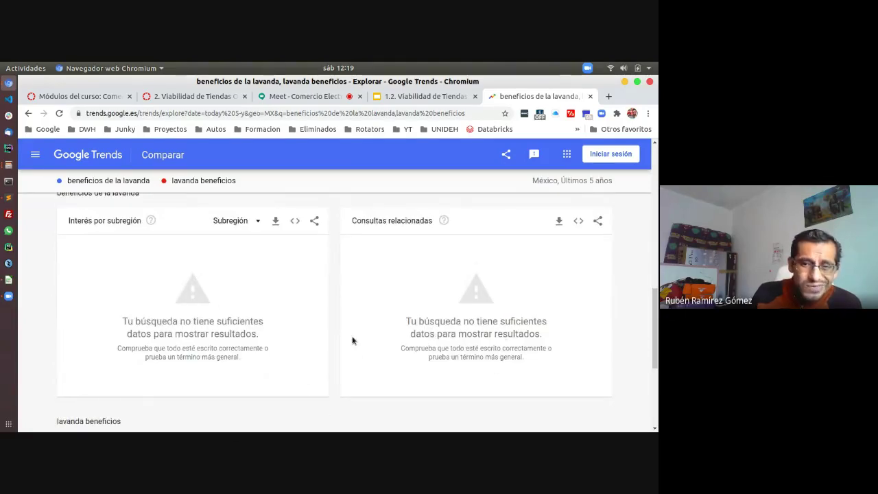
scroll(353, 340, "up", 1)
scroll(353, 340, "down", 1)
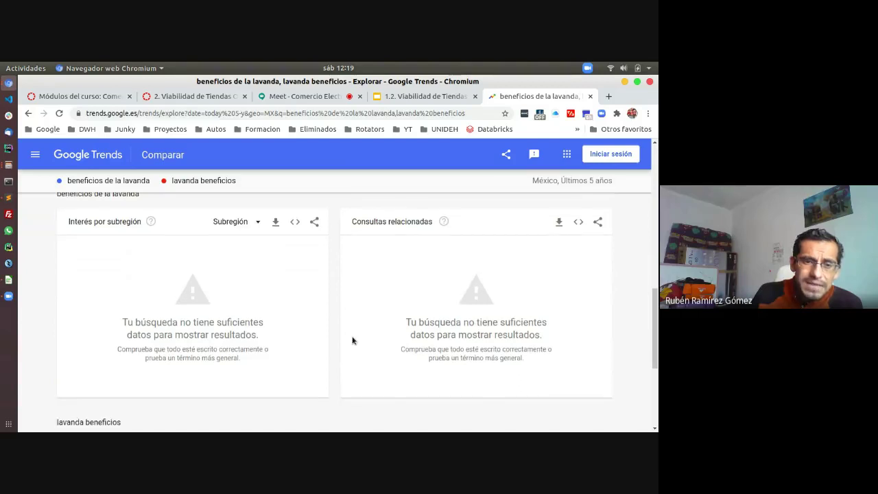
scroll(353, 340, "up", 10)
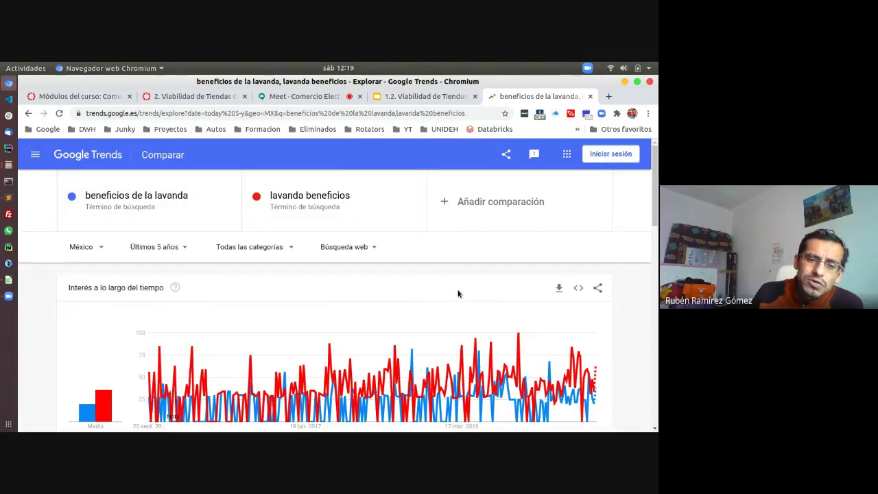
scroll(385, 302, "down", 1)
scroll(230, 330, "up", 1)
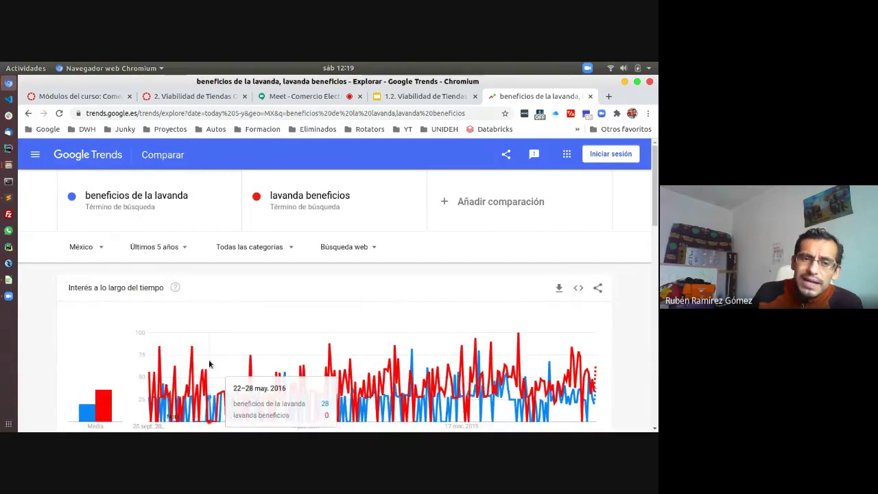
Remove "beneficios de la lavanda" from the comparison and explore "audifonos" in place of "lavanda beneficios".
left_click(224, 200)
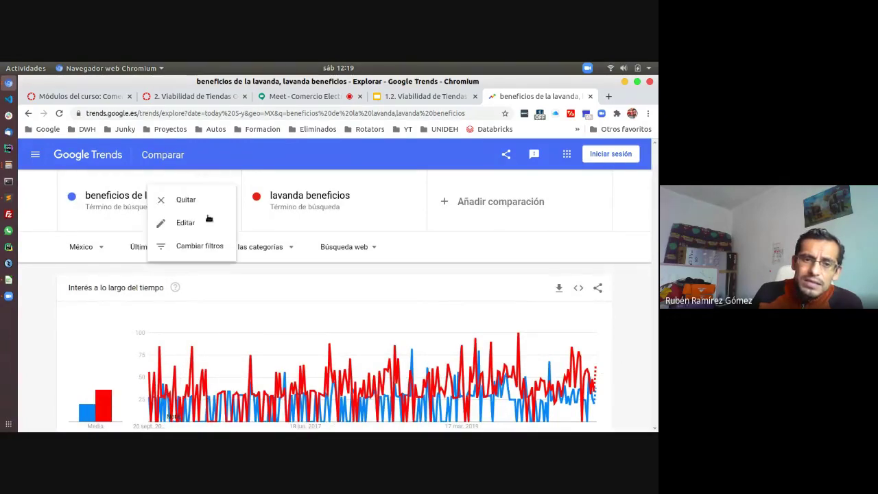
left_click(186, 201)
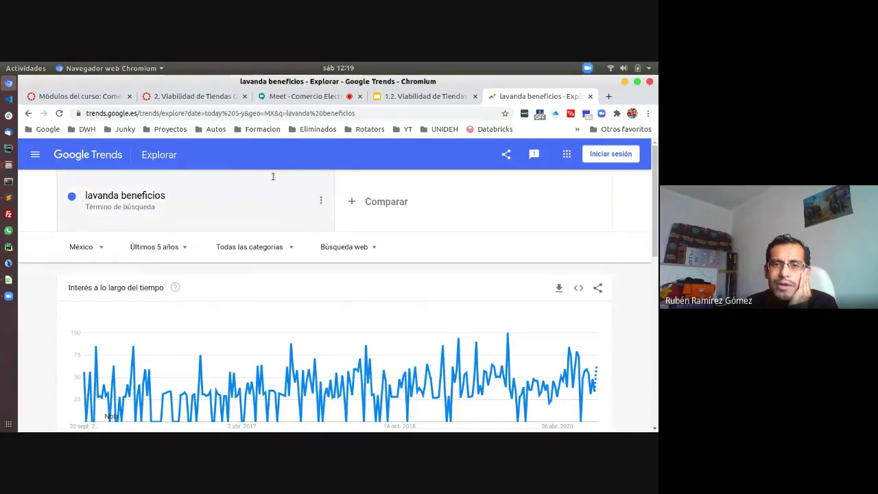
left_click(271, 199)
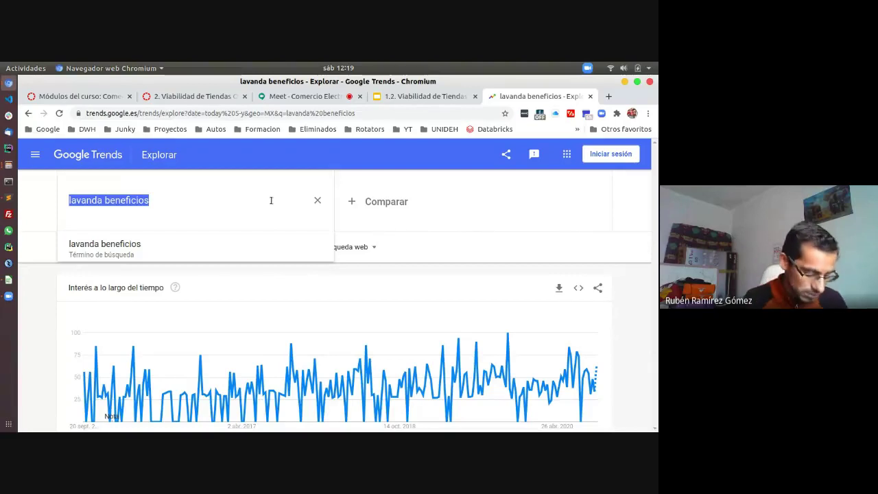
type("audifonos")
key("Return")
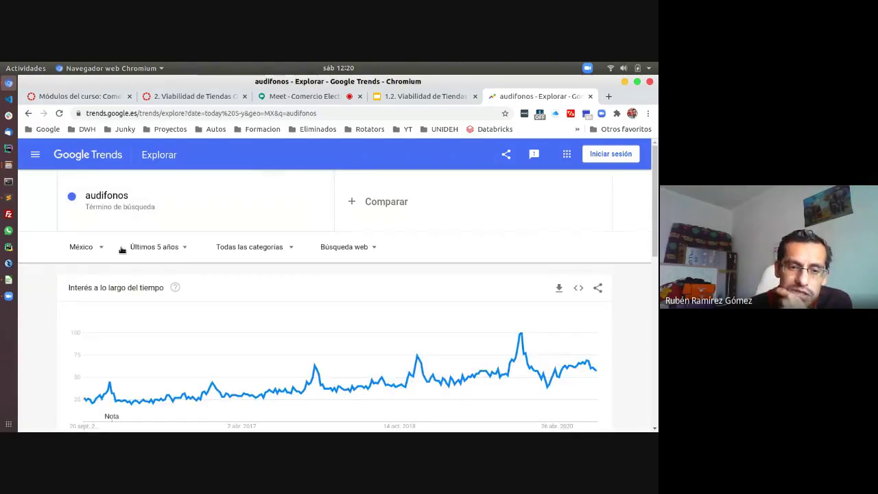
Examine the five-year interest in "audifonos" in Mexico, its interest by subregion, and the related topics and queries.
scroll(43, 309, "down", 2)
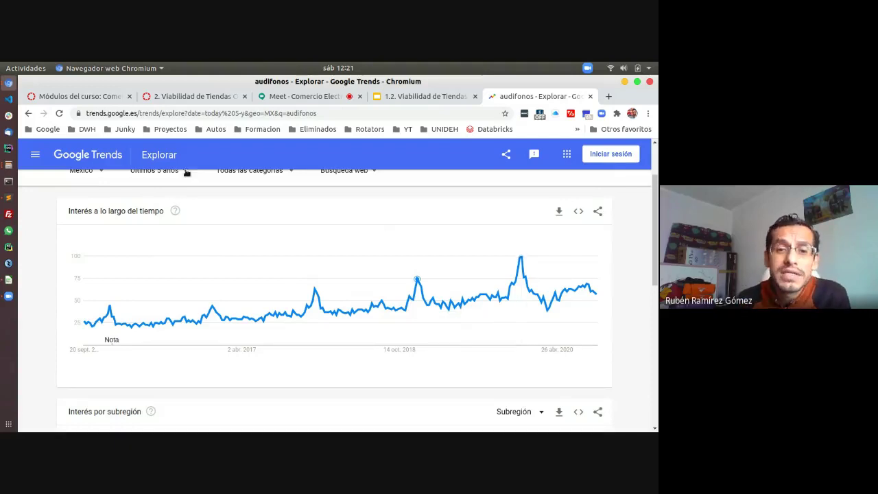
scroll(260, 230, "up", 2)
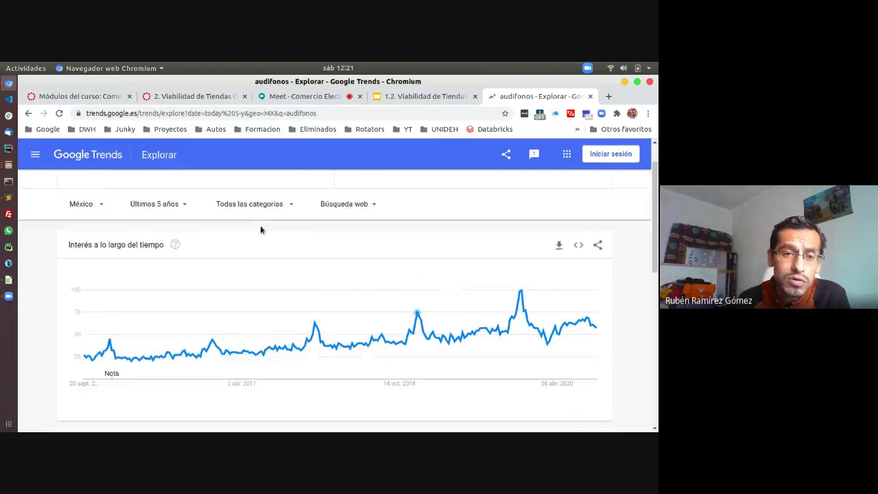
scroll(104, 269, "down", 1)
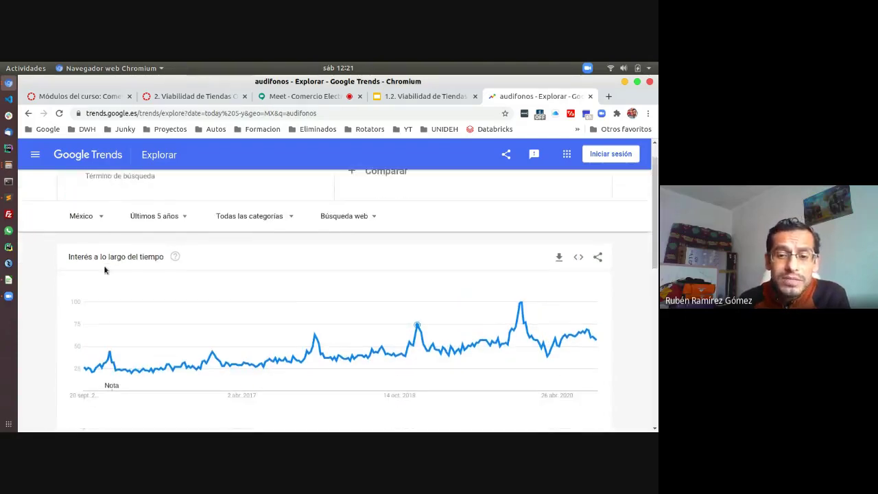
mouse_move(143, 335)
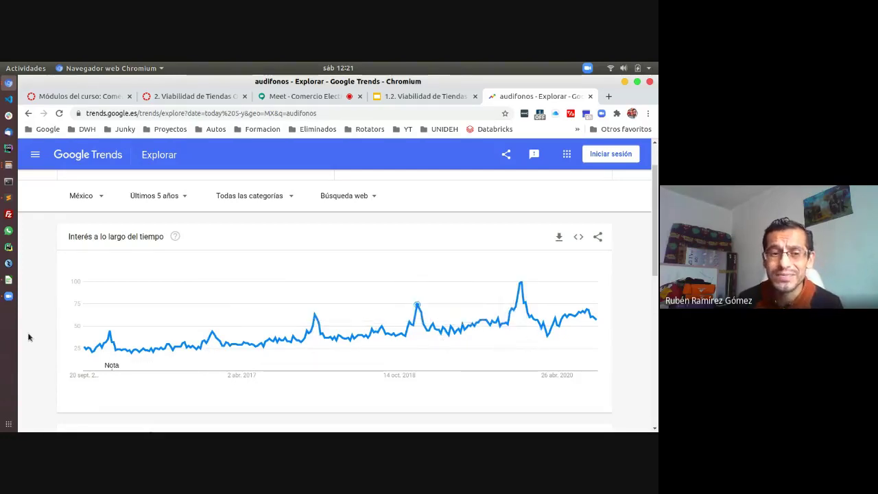
scroll(28, 335, "down", 2)
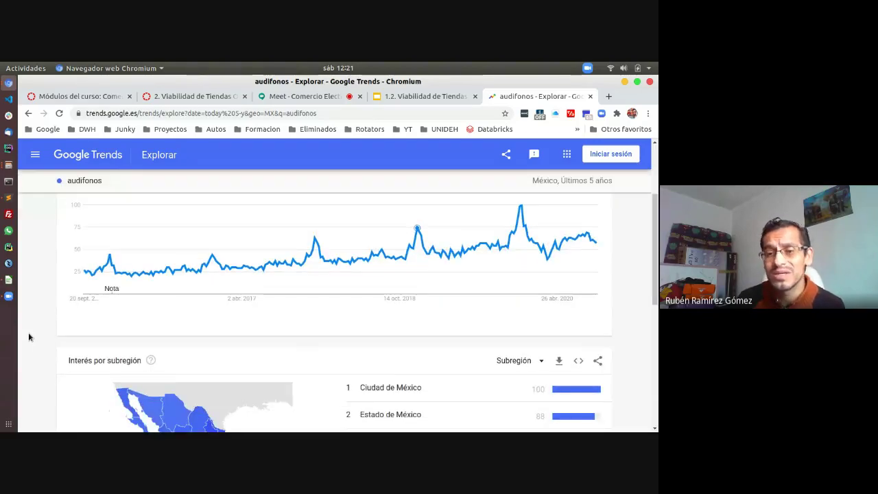
scroll(29, 337, "down", 3)
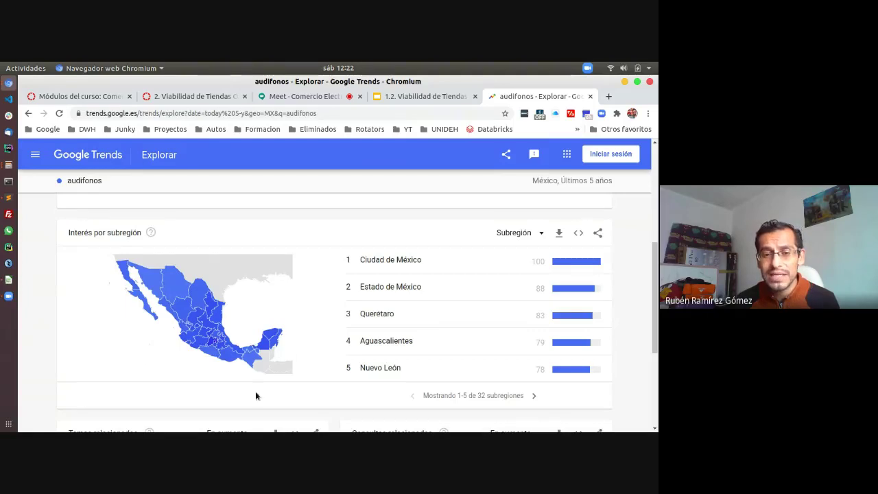
scroll(218, 387, "down", 5)
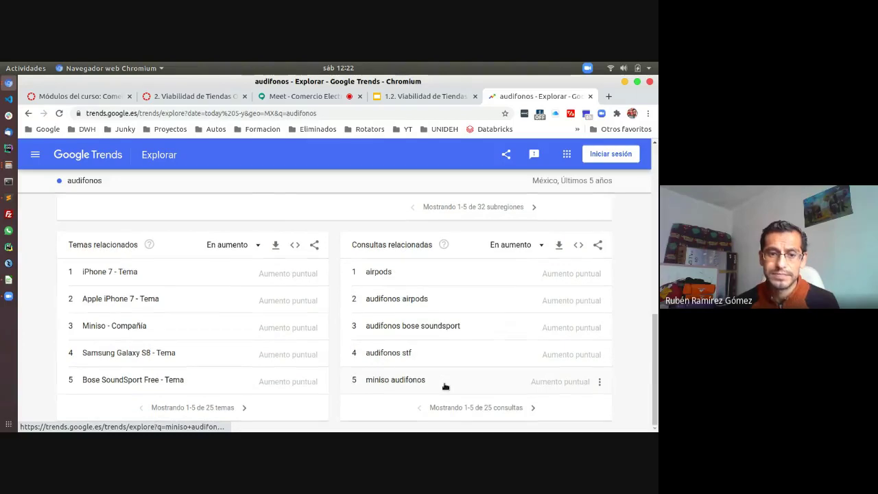
scroll(444, 388, "up", 4)
scroll(444, 386, "up", 6)
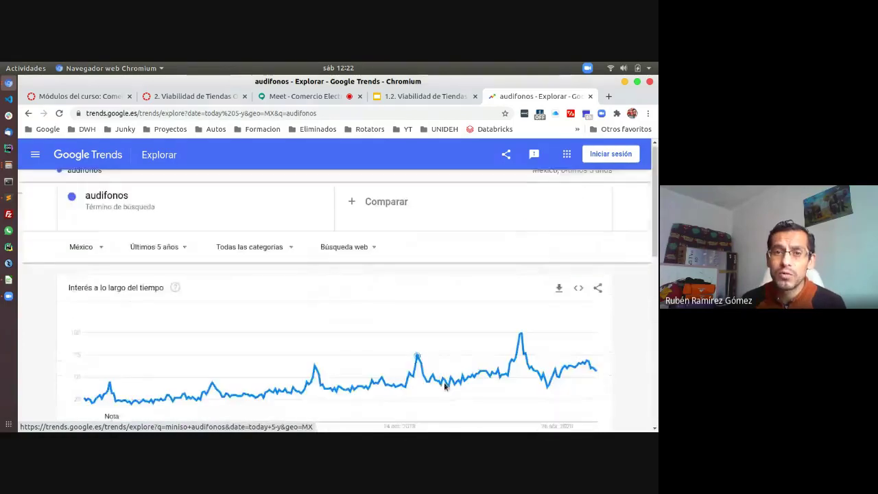
Check the Meet call, close the Google Trends page and return to the "Planificador de palabras clave" slide in Google Slides.
left_click(305, 96)
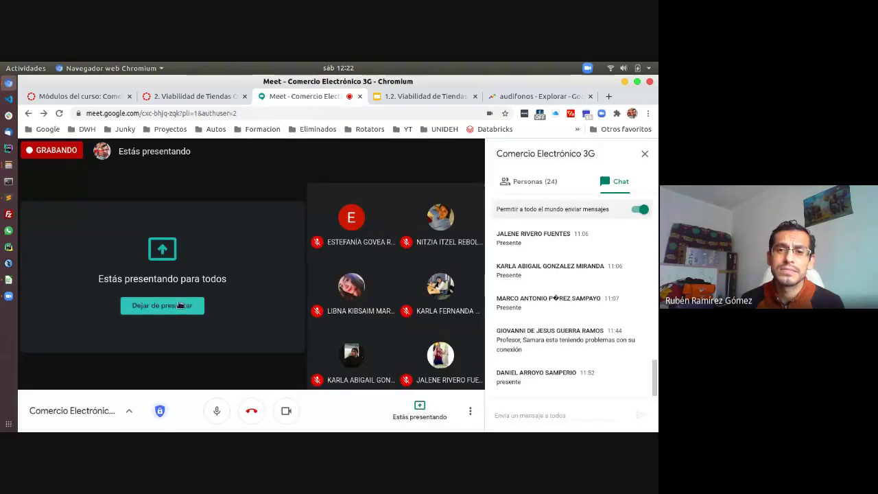
left_click(426, 96)
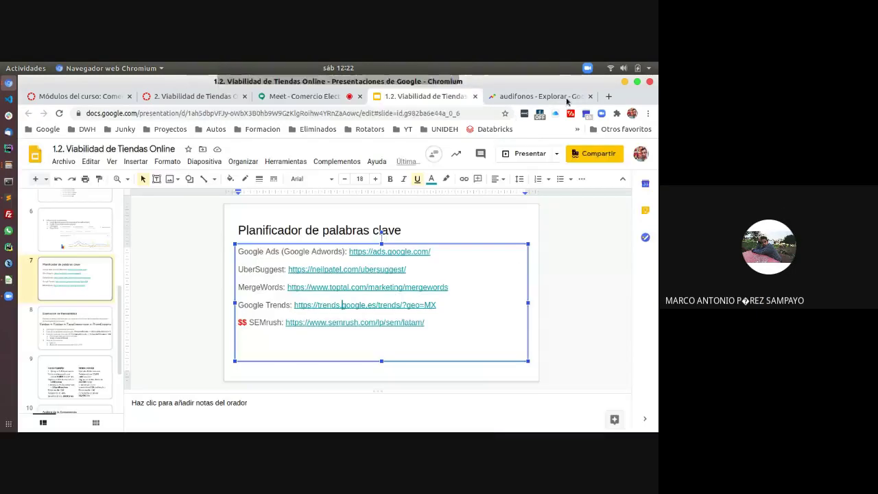
left_click(569, 96)
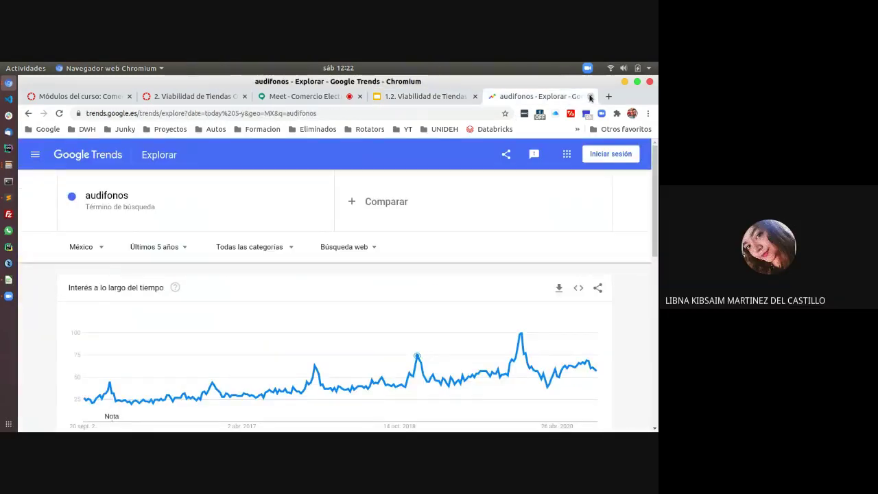
left_click(590, 96)
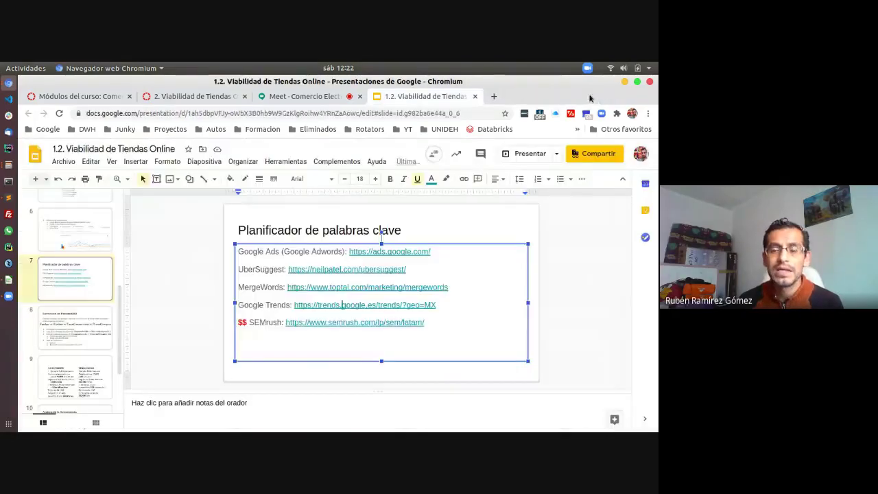
left_click(289, 97)
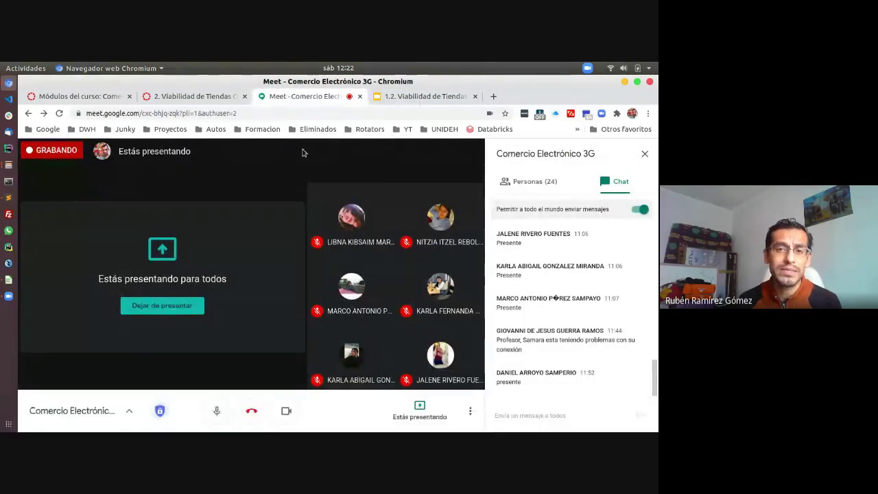
left_click(422, 96)
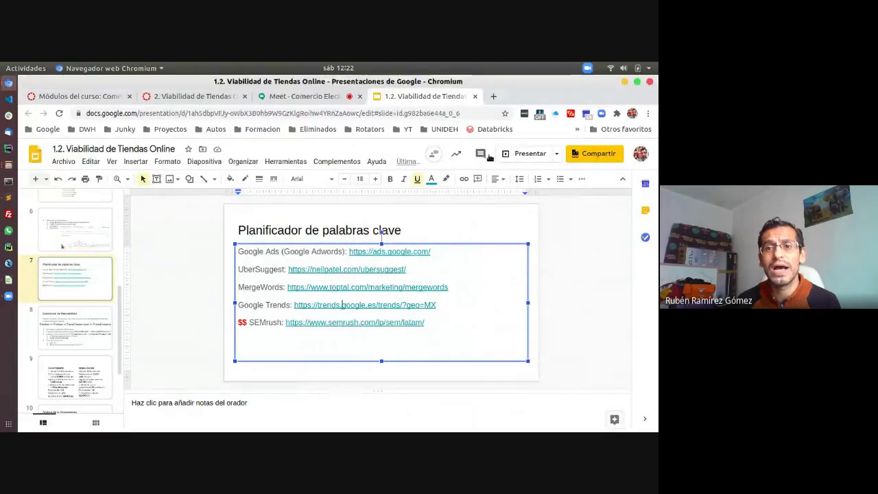